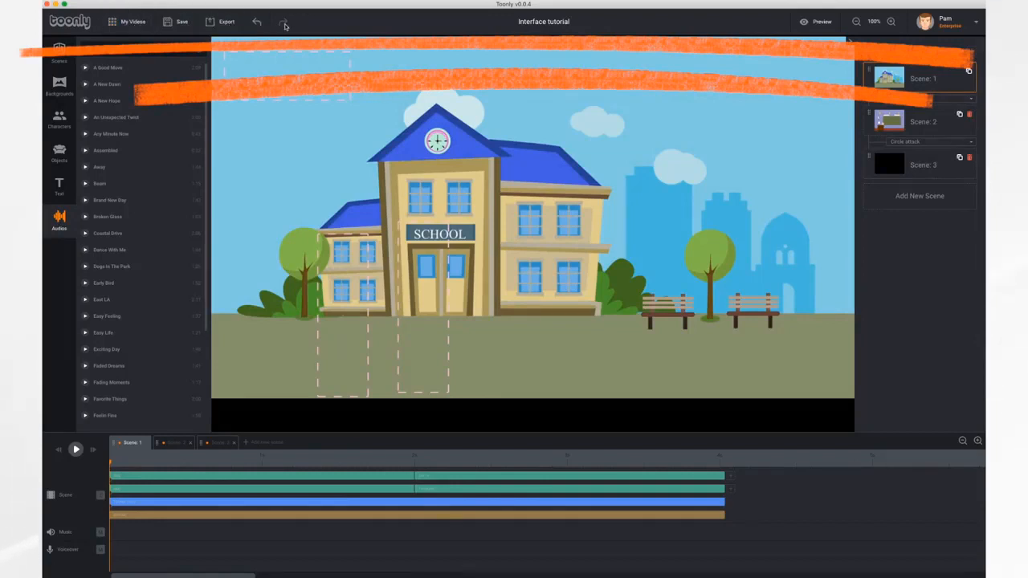
Step: Rename the video as "Interface tutorial video"
{"action": "left_click", "coordinate": [567, 30]}
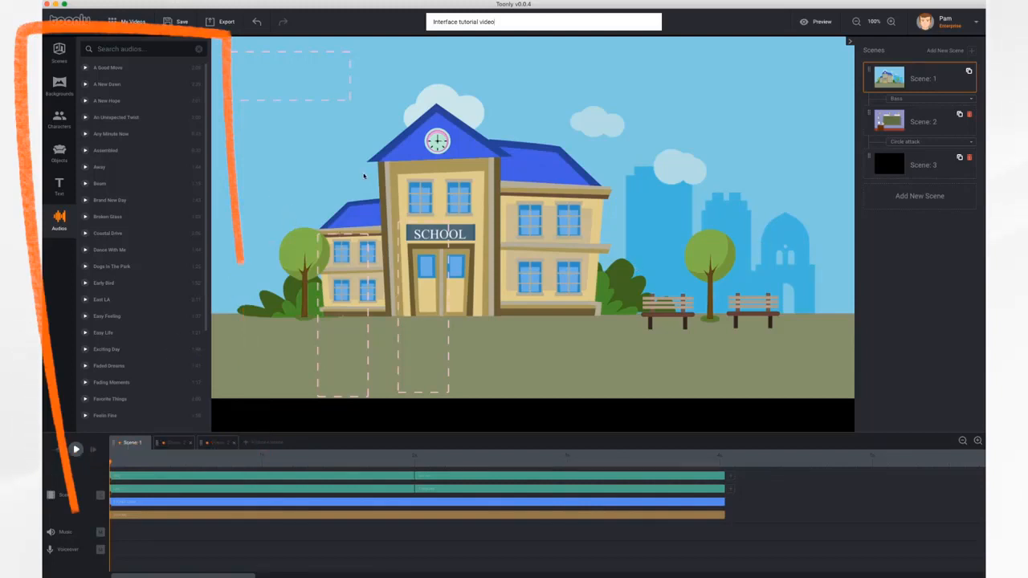
Step: Browse the asset libraries for backgrounds, characters, objects, text and audio
{"action": "left_click", "coordinate": [59, 85]}
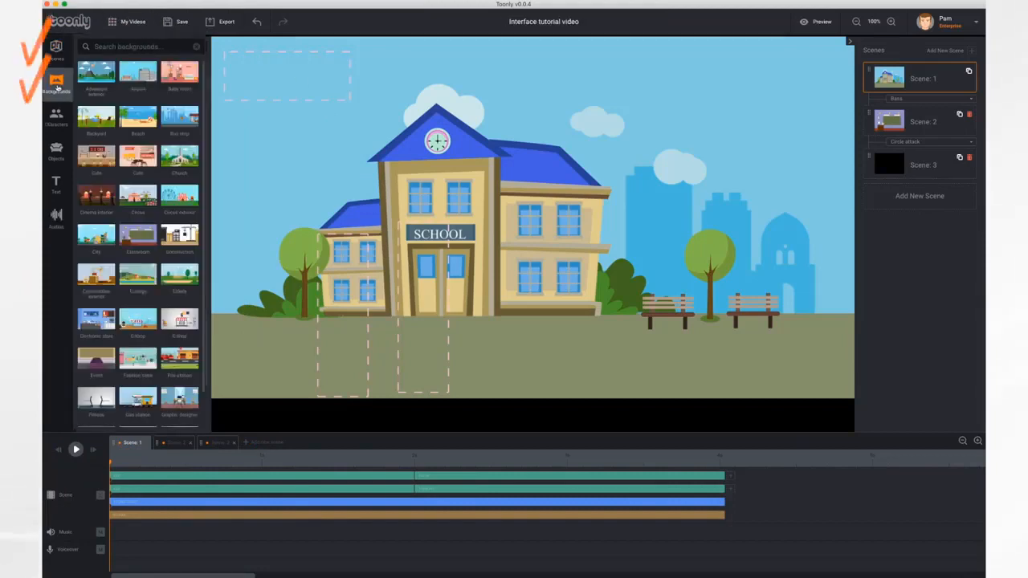
{"action": "left_click", "coordinate": [58, 121]}
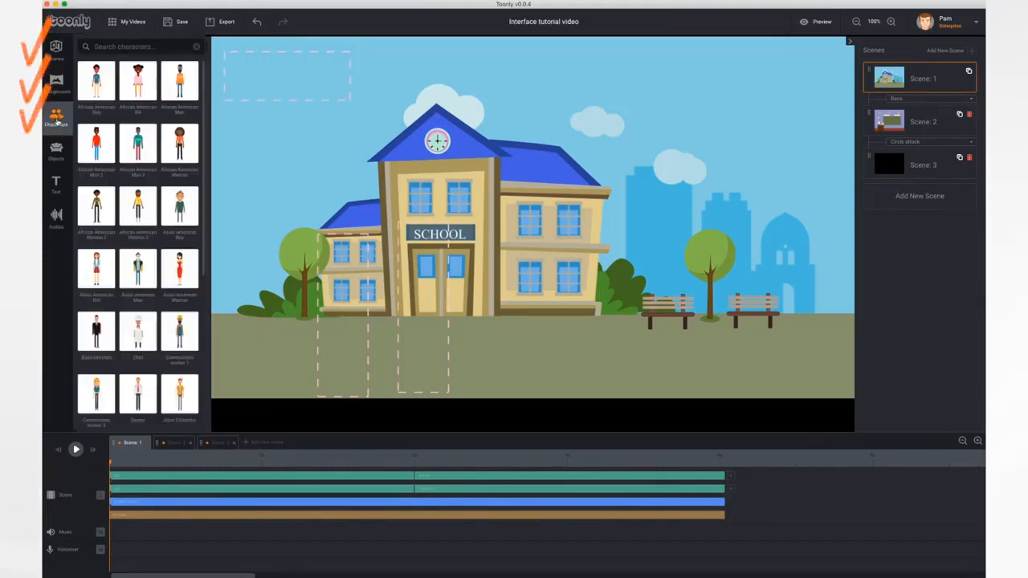
{"action": "left_click", "coordinate": [57, 149]}
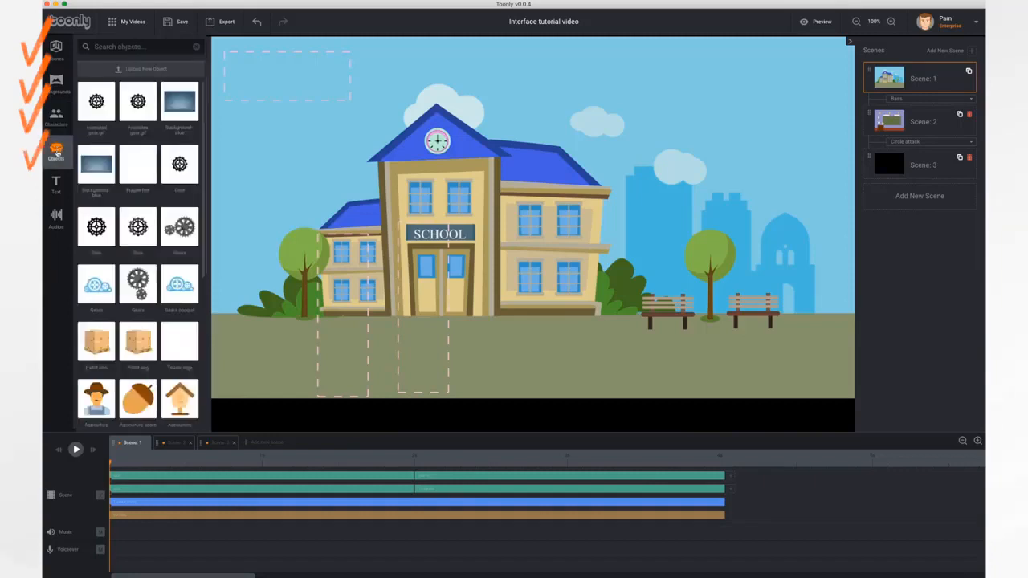
{"action": "left_click", "coordinate": [56, 183]}
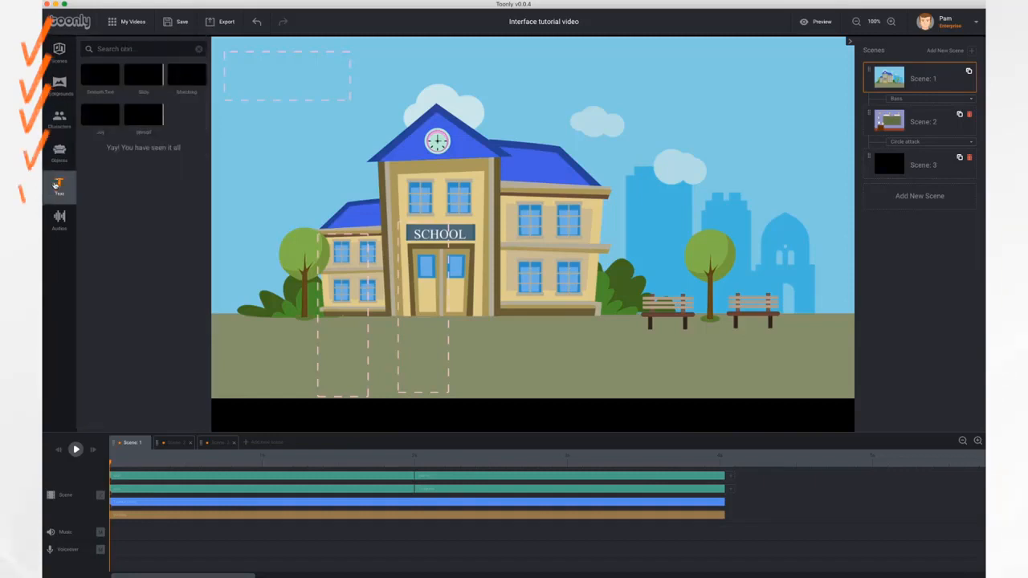
{"action": "left_click", "coordinate": [64, 225]}
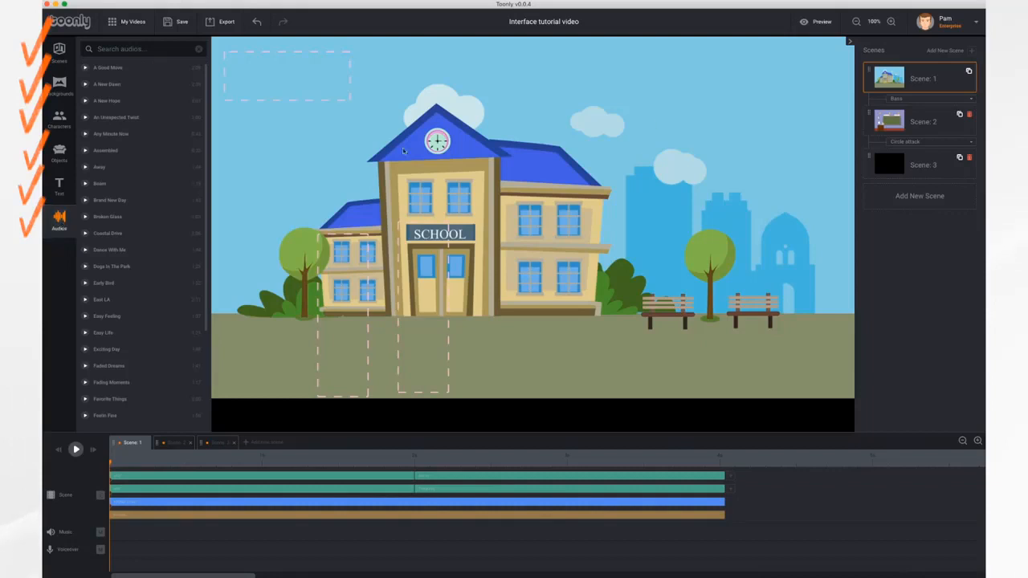
Step: Collapse the list of scenes to enlarge the canvas and expand it again, twice
{"action": "left_click", "coordinate": [850, 40]}
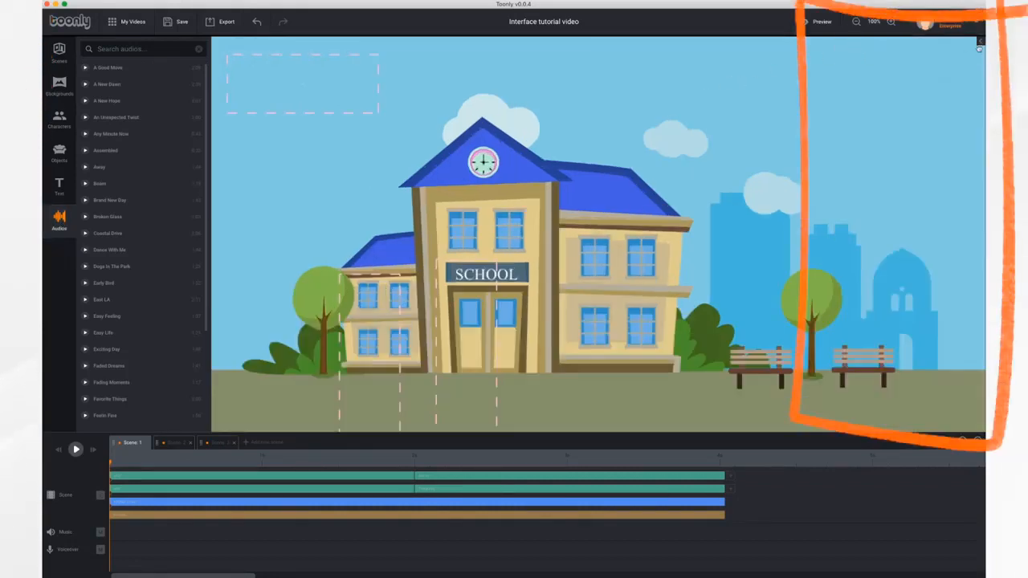
{"action": "left_click", "coordinate": [979, 43]}
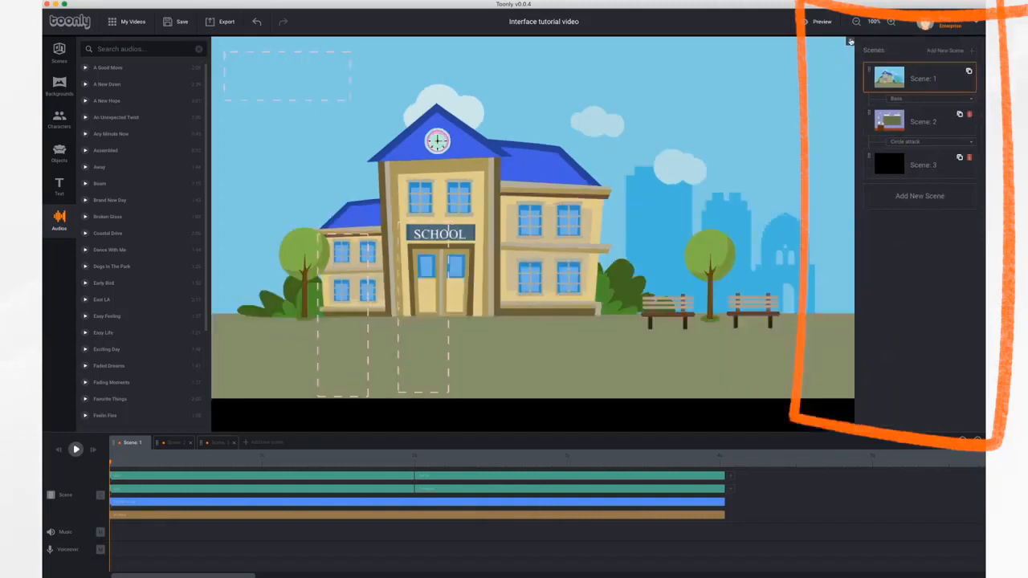
{"action": "left_click", "coordinate": [849, 41]}
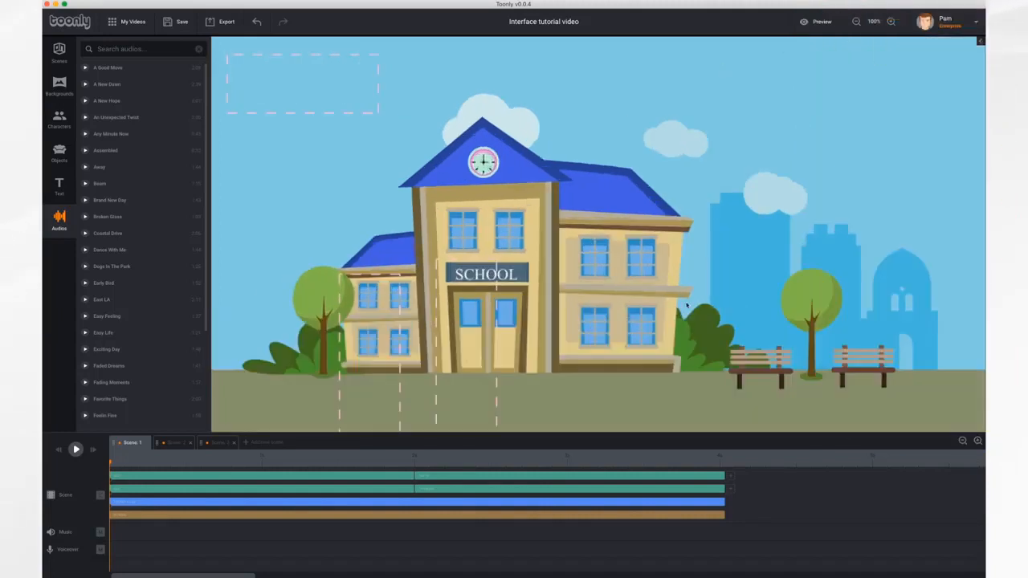
{"action": "left_click", "coordinate": [981, 43]}
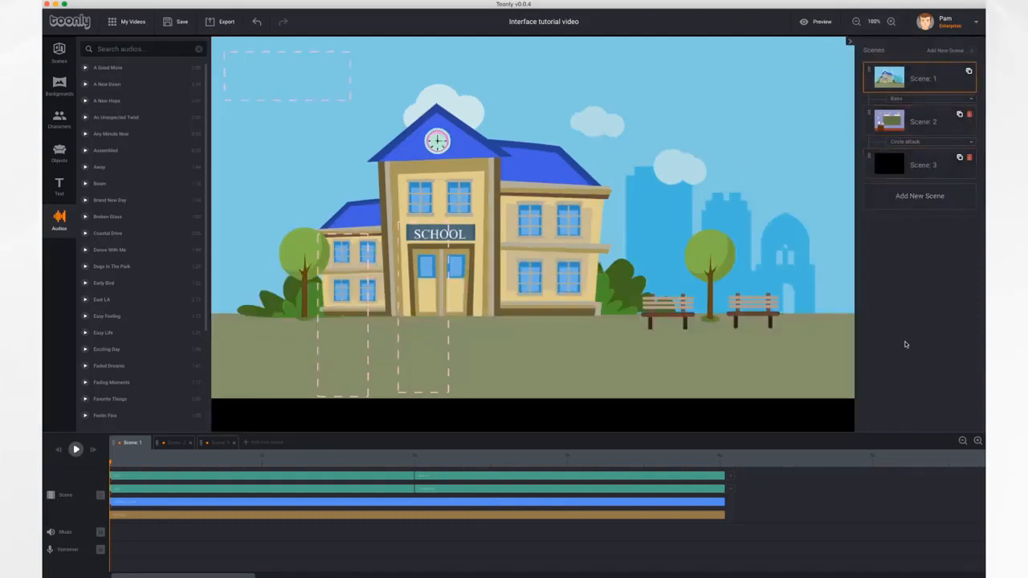
Step: Set the transition after Scene 1 to Arrows right and the one after Scene 2 to Collapsing circles
{"action": "left_click", "coordinate": [943, 99]}
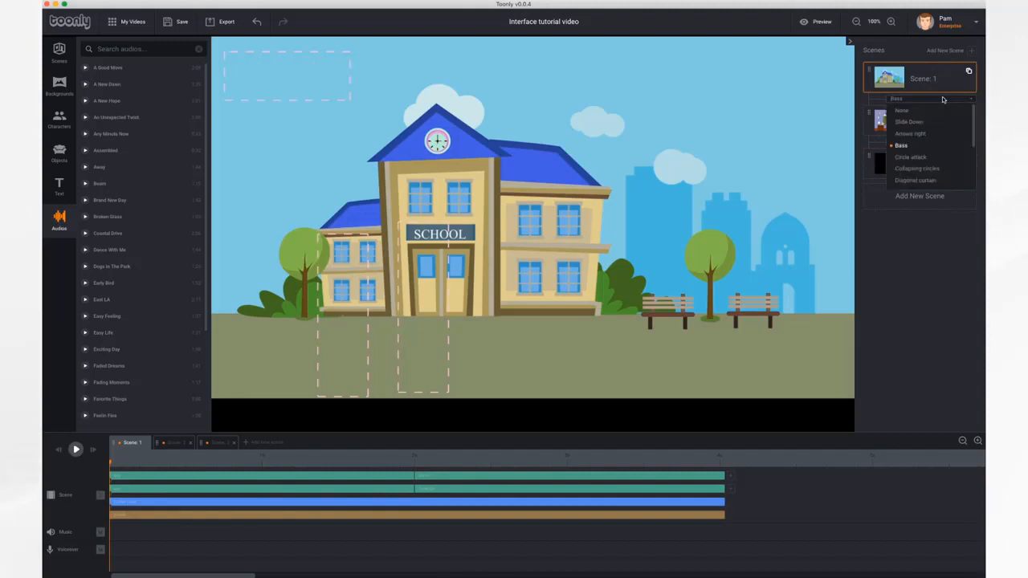
{"action": "left_click", "coordinate": [914, 133]}
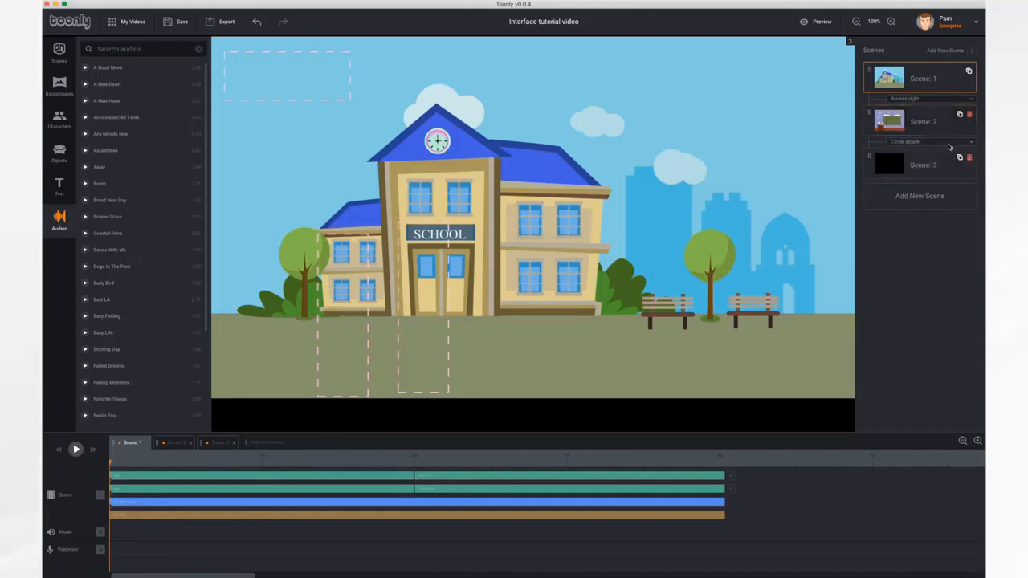
{"action": "left_click", "coordinate": [948, 144]}
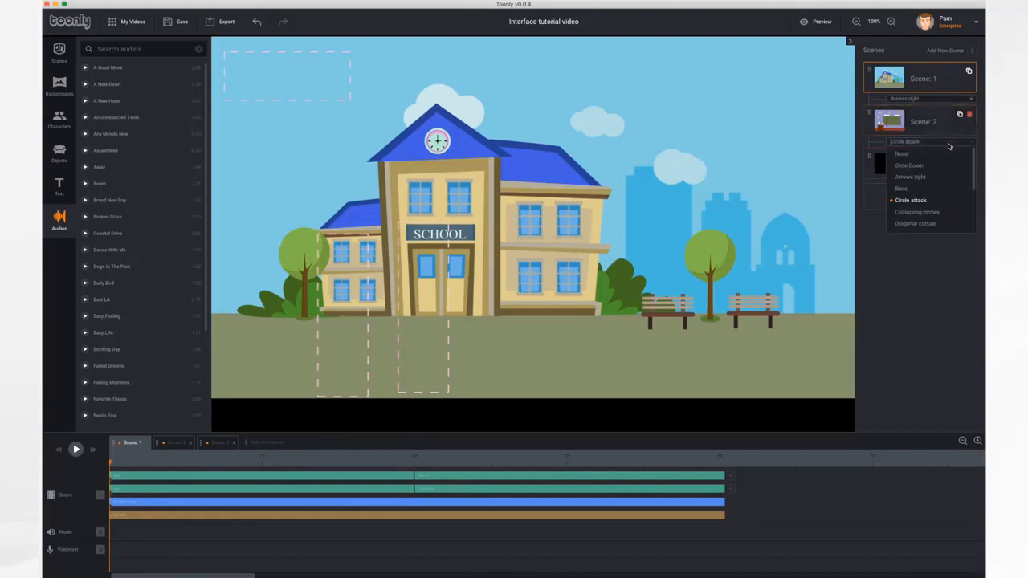
{"action": "left_click", "coordinate": [920, 212]}
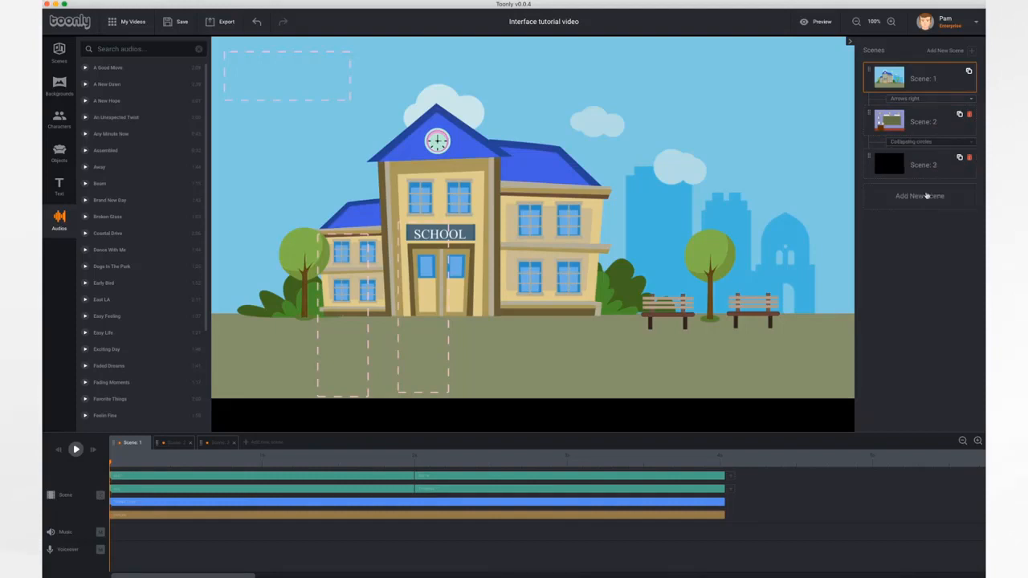
Step: Rename Scene 1, the school exterior, as "Opening"
{"action": "left_click", "coordinate": [949, 78]}
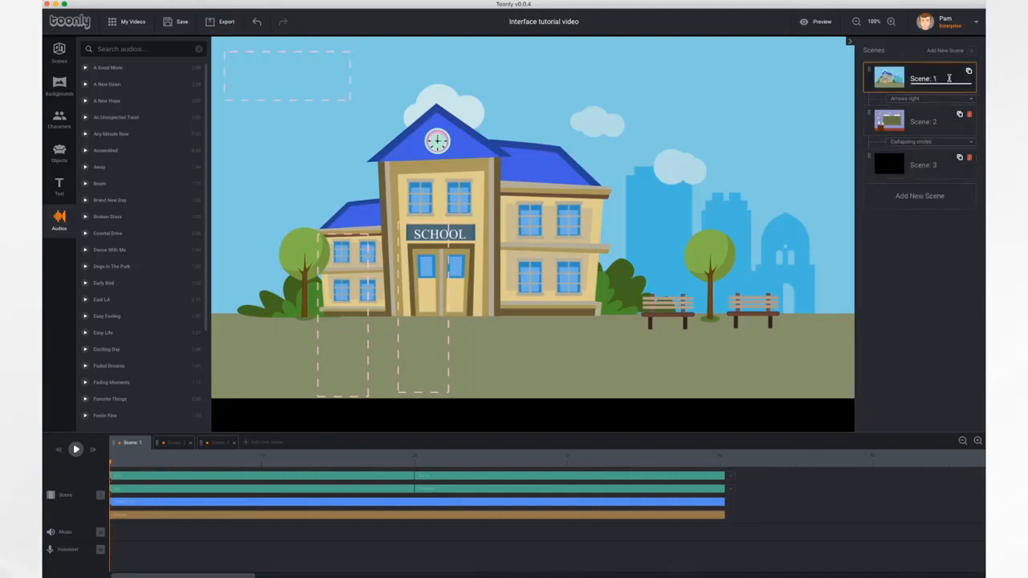
{"action": "key", "text": "BackSpace"}
{"action": "key", "text": "BackSpace"}
{"action": "key", "text": "BackSpace"}
{"action": "type", "text": "Opening"}
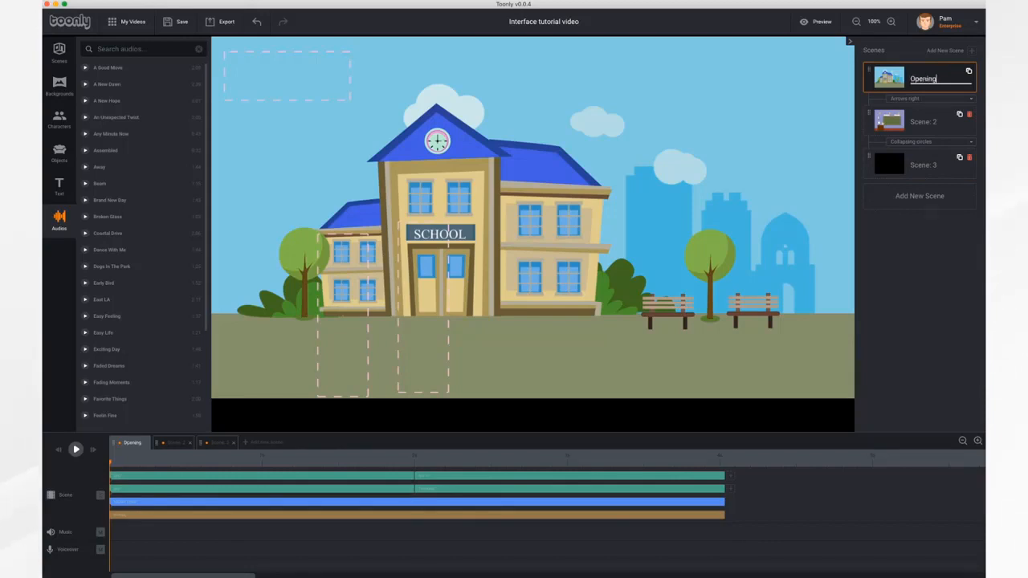
Step: Rename Scene 2, the one with the chalkboard, as "Classroom"
{"action": "left_click", "coordinate": [933, 122]}
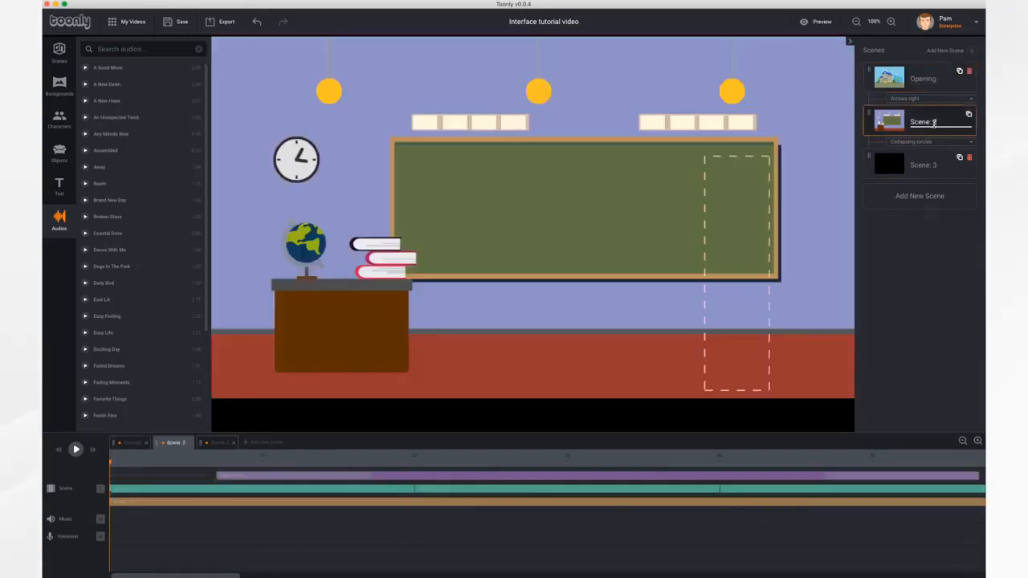
{"action": "key", "text": "BackSpace"}
{"action": "key", "text": "BackSpace"}
{"action": "key", "text": "BackSpace"}
{"action": "key", "text": "BackSpace"}
{"action": "key", "text": "BackSpace"}
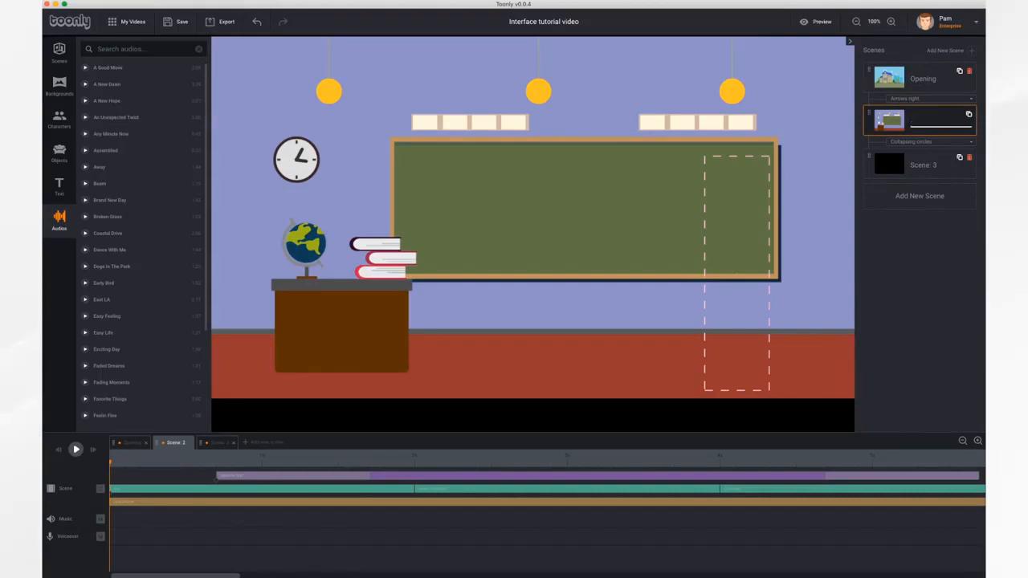
{"action": "type", "text": "Classroom"}
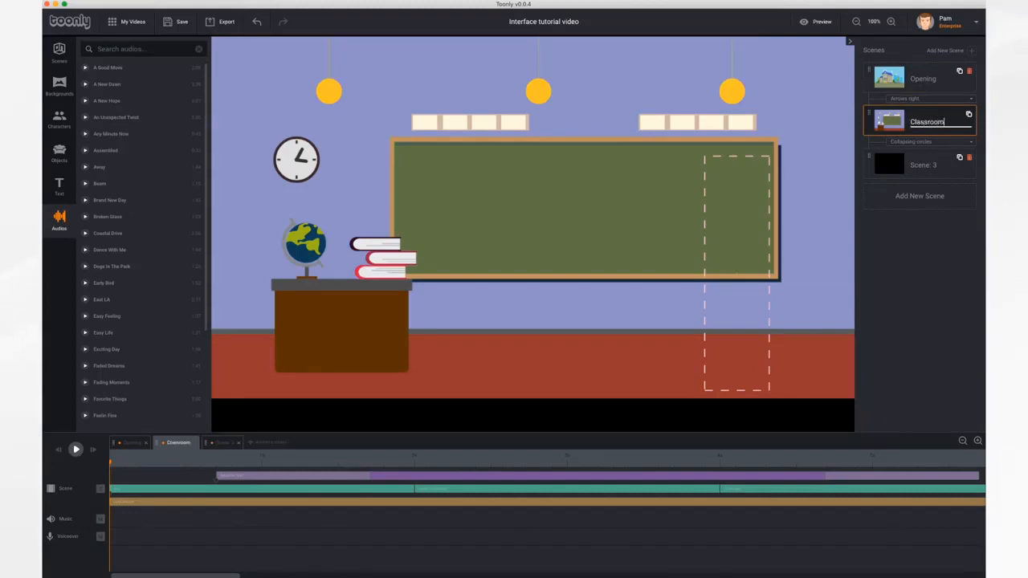
Step: Rename Scene 3, the last scene in the video, as "Closing"
{"action": "left_click", "coordinate": [939, 167]}
{"action": "key", "text": "BackSpace"}
{"action": "key", "text": "BackSpace"}
{"action": "key", "text": "BackSpace"}
{"action": "key", "text": "BackSpace"}
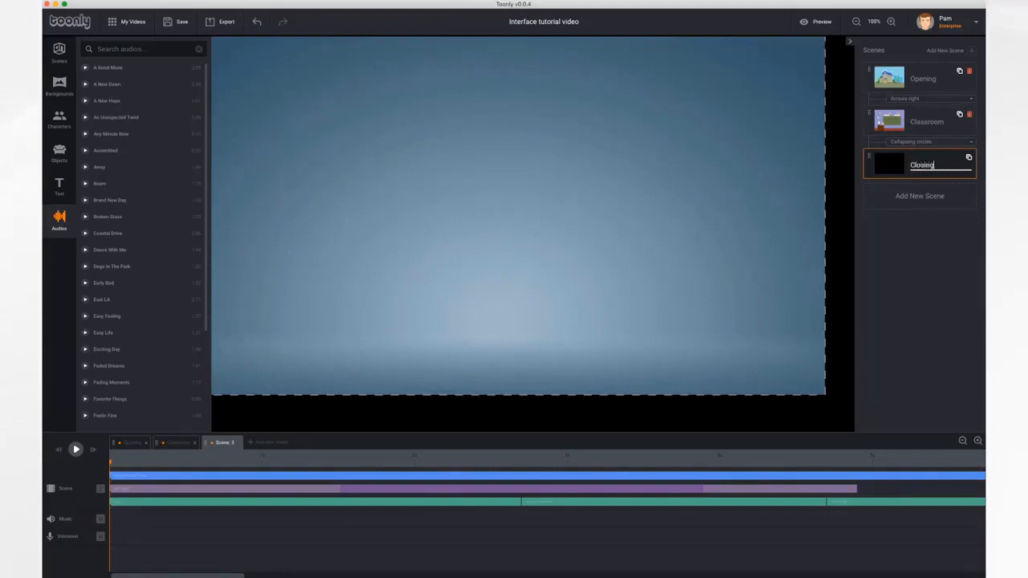
{"action": "key", "text": "Return"}
Step: Duplicate the Closing scene and delete the copy
{"action": "left_click", "coordinate": [969, 158]}
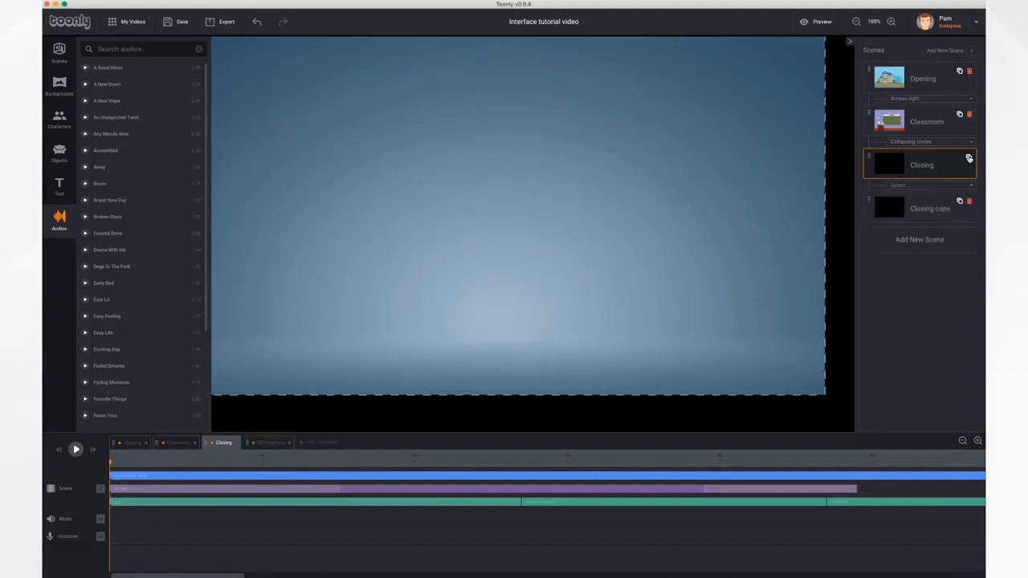
{"action": "left_click", "coordinate": [970, 204]}
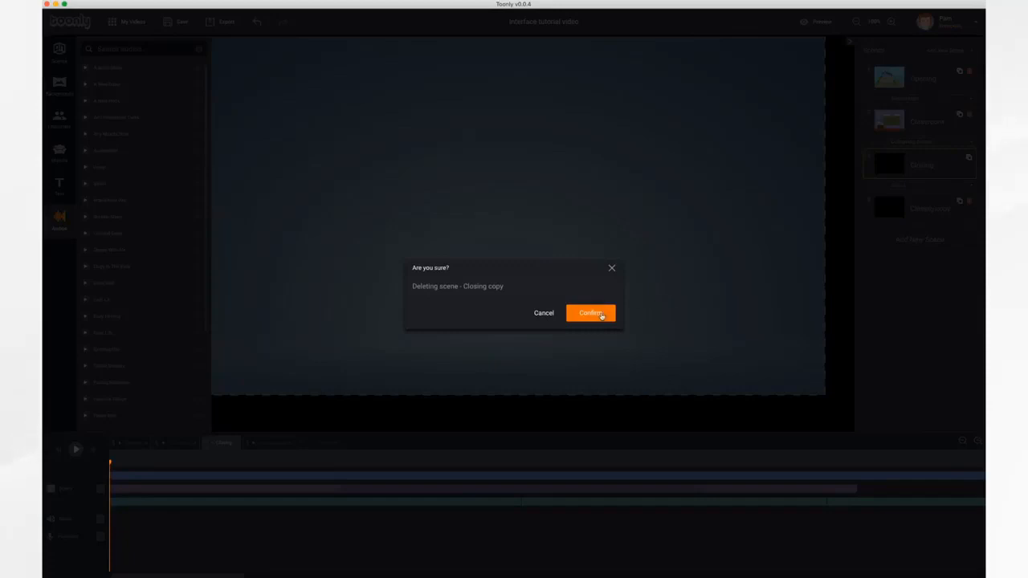
{"action": "left_click", "coordinate": [600, 314]}
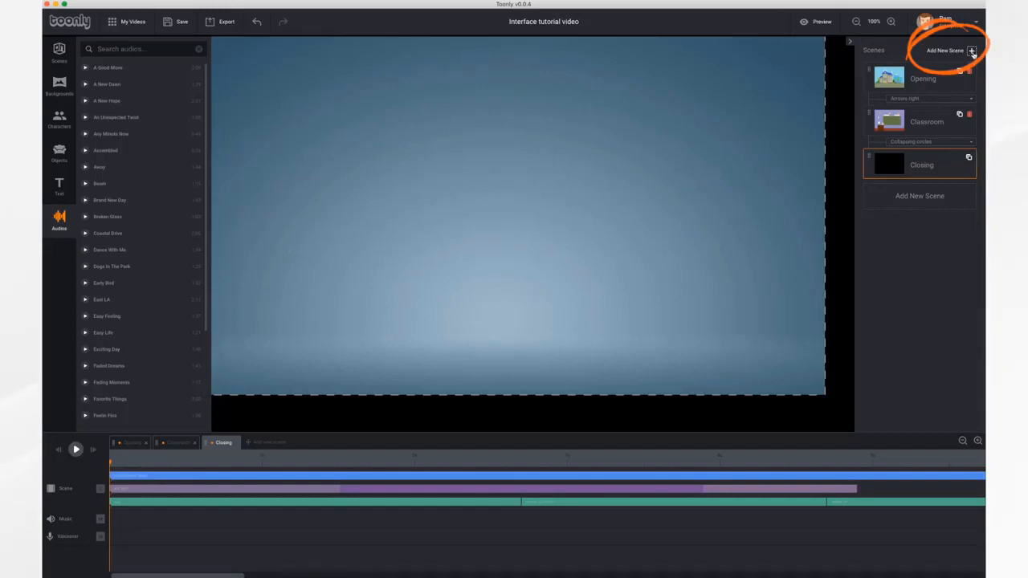
Step: Add a fourth scene and reorder the first three as Closing, Classroom, Opening
{"action": "left_click", "coordinate": [265, 442]}
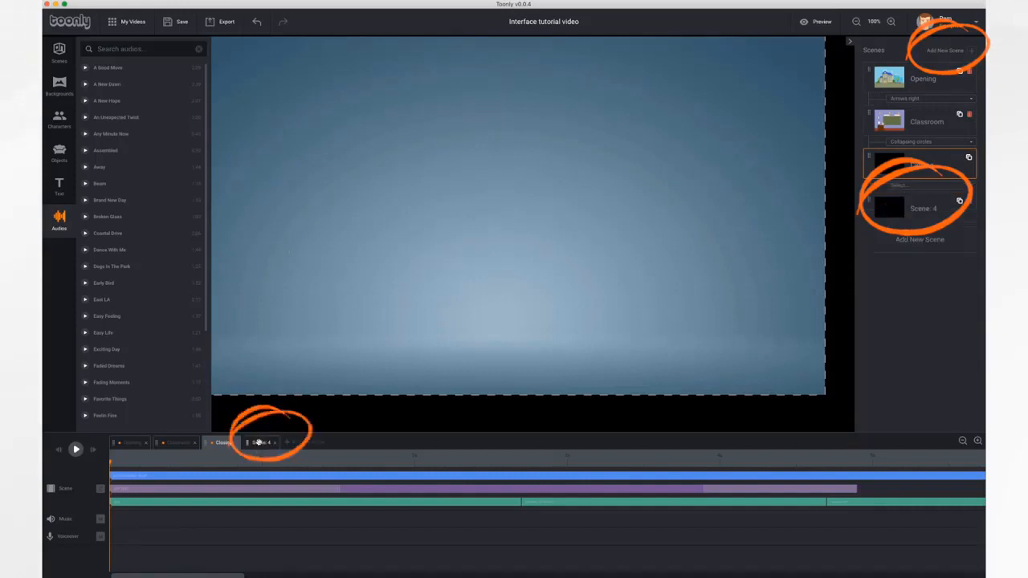
{"action": "left_click_drag", "start_coordinate": [871, 157], "coordinate": [872, 112]}
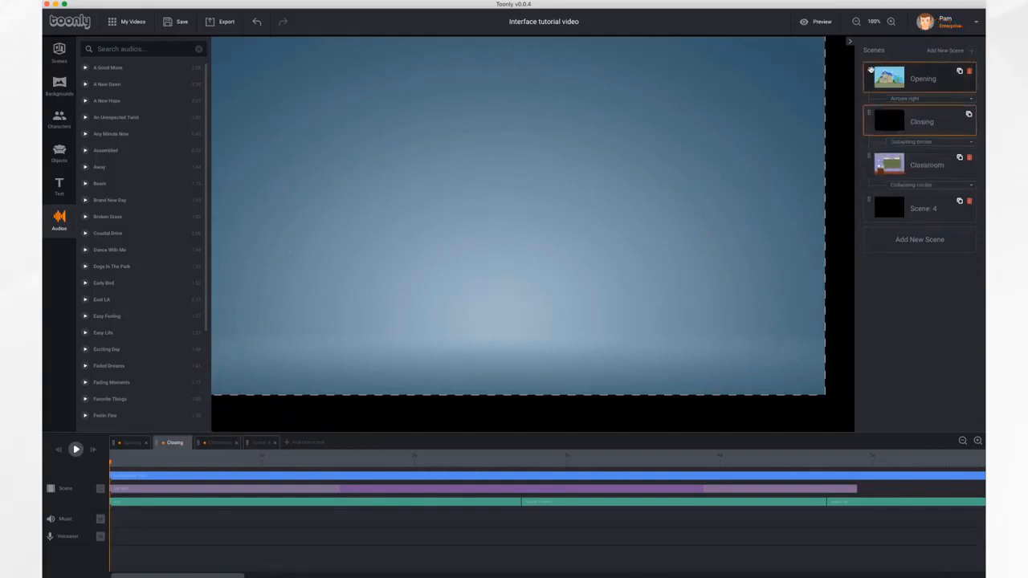
{"action": "left_click_drag", "start_coordinate": [870, 70], "coordinate": [869, 111]}
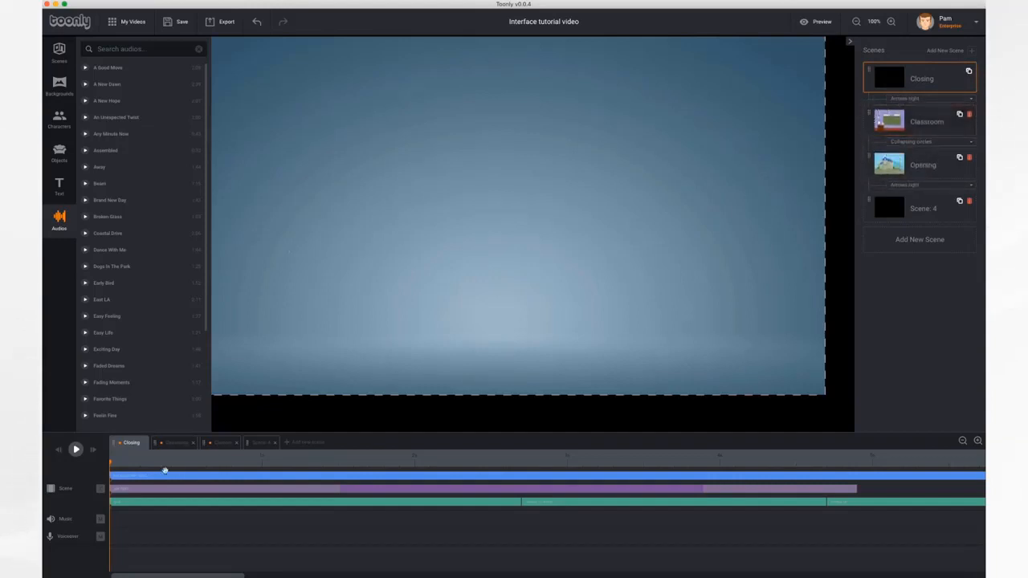
Step: Restore the scene order to Opening, Classroom, Closing, and delete the fourth scene
{"action": "left_click", "coordinate": [175, 443]}
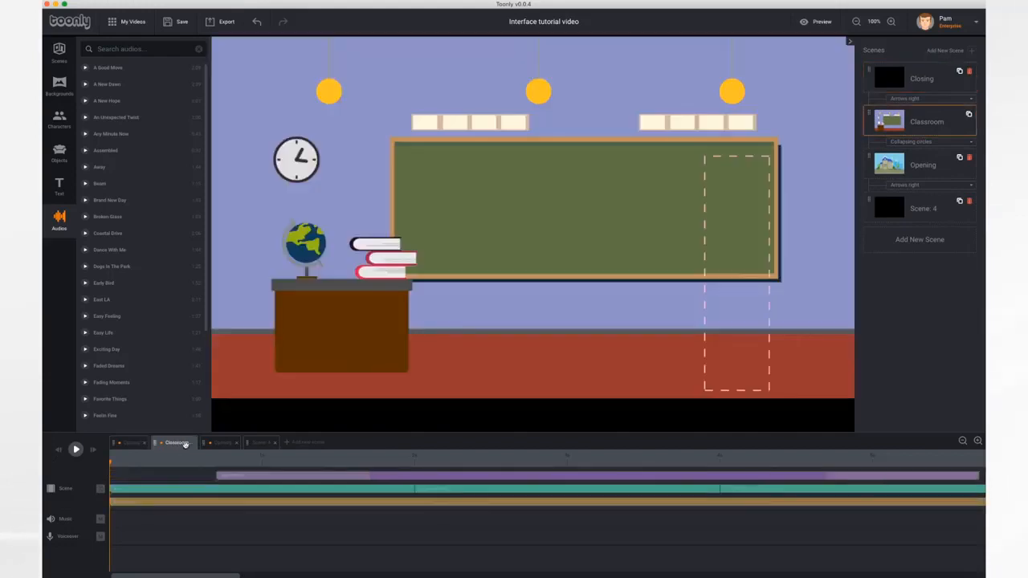
{"action": "left_click", "coordinate": [225, 443]}
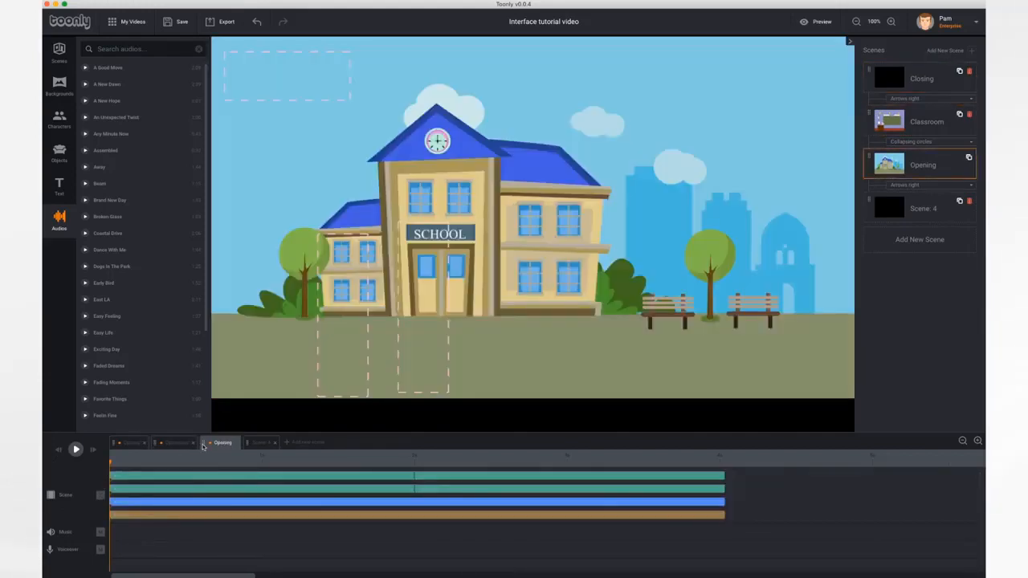
{"action": "mouse_move", "coordinate": [205, 443]}
{"action": "left_mouse_down"}
{"action": "mouse_move", "coordinate": [118, 443]}
{"action": "mouse_move", "coordinate": [212, 447]}
{"action": "left_mouse_up"}
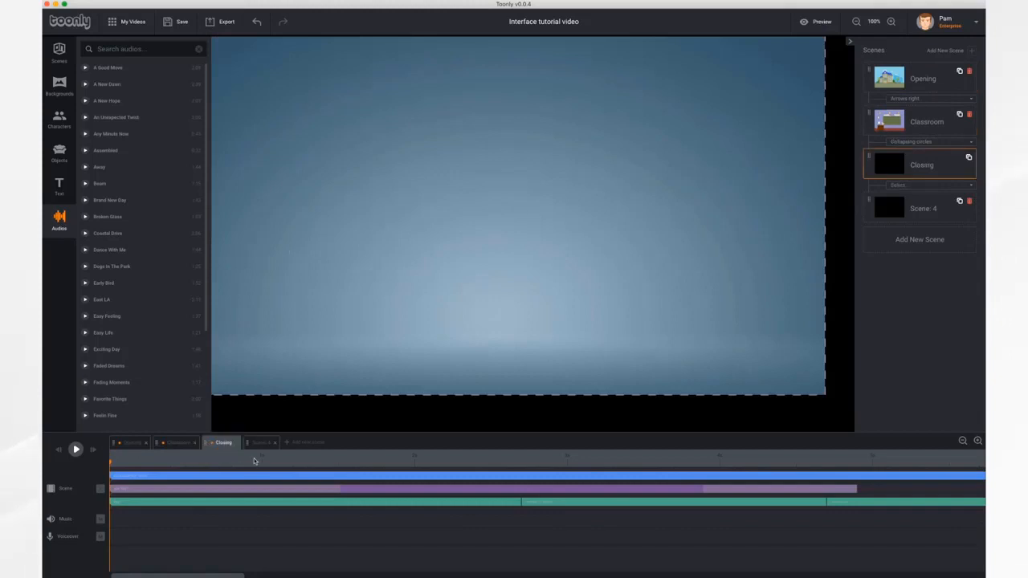
{"action": "left_click", "coordinate": [276, 444]}
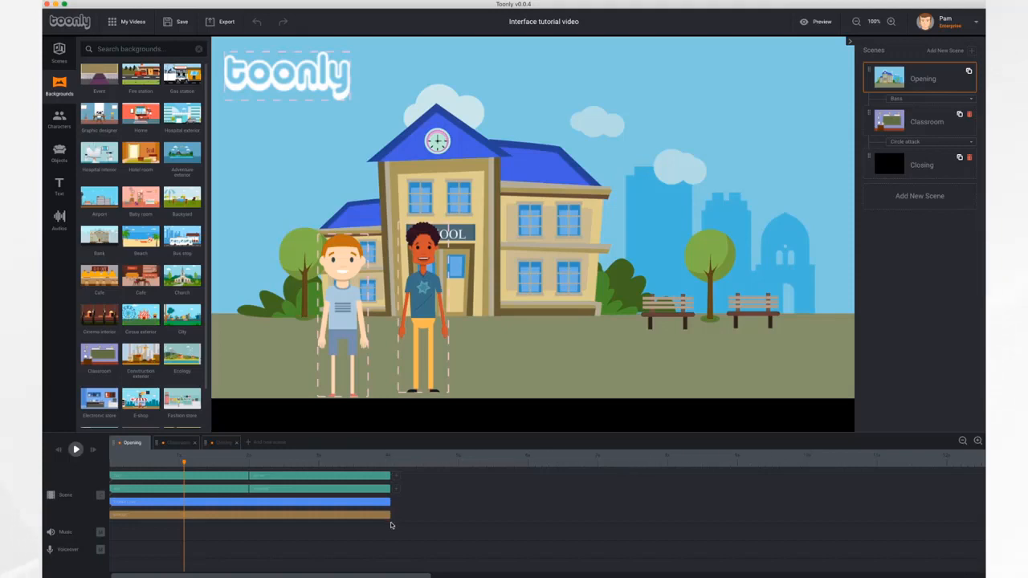
Step: View the timelines of the Classroom and Closing scenes to compare their lengths
{"action": "left_click", "coordinate": [176, 443]}
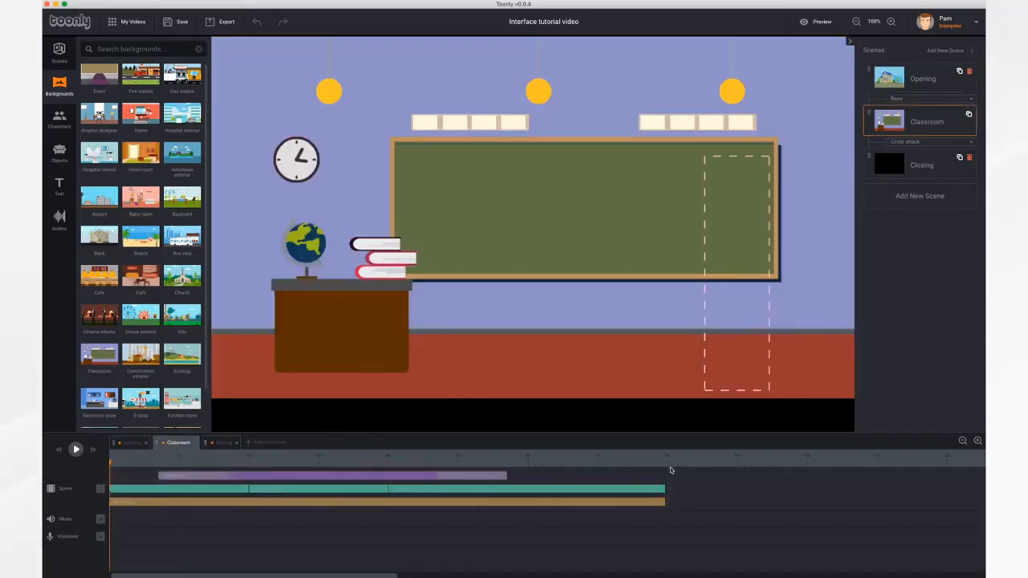
{"action": "left_click", "coordinate": [222, 443]}
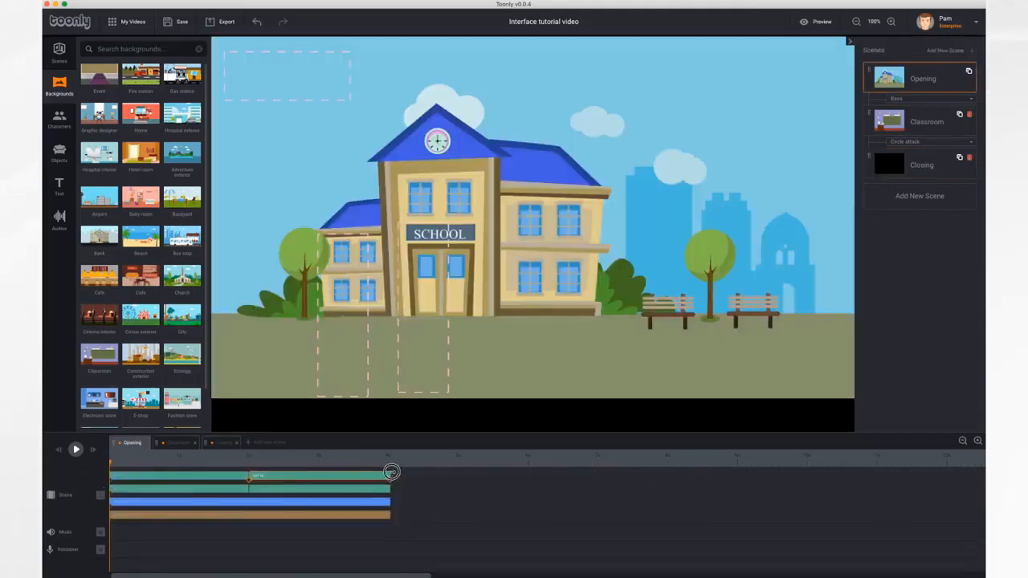
Step: Extend the Opening scene's character animations, logo and background to about 4.1 seconds, and play the scene
{"action": "left_click_drag", "start_coordinate": [391, 472], "coordinate": [457, 478]}
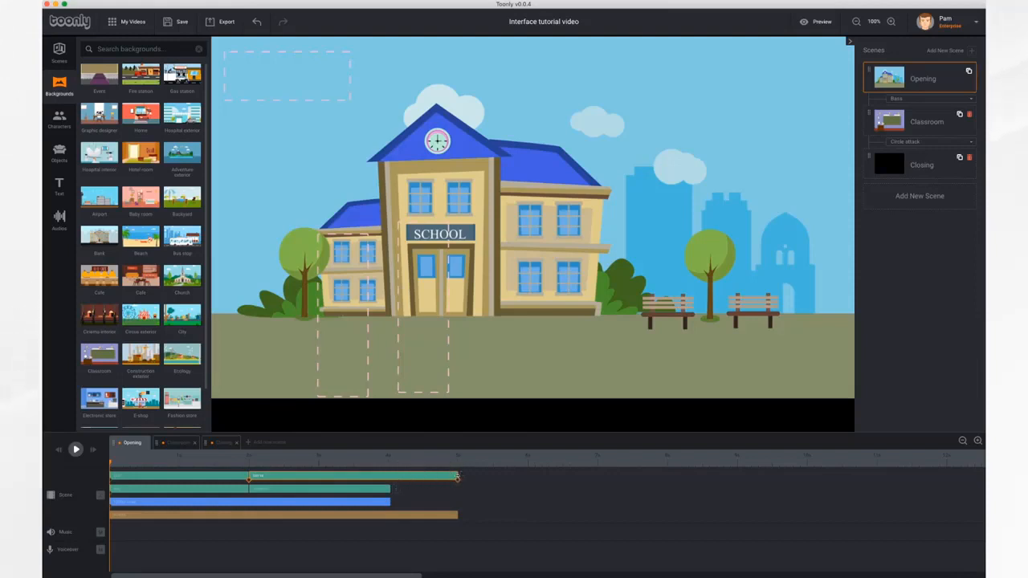
{"action": "left_click_drag", "start_coordinate": [457, 476], "coordinate": [399, 502]}
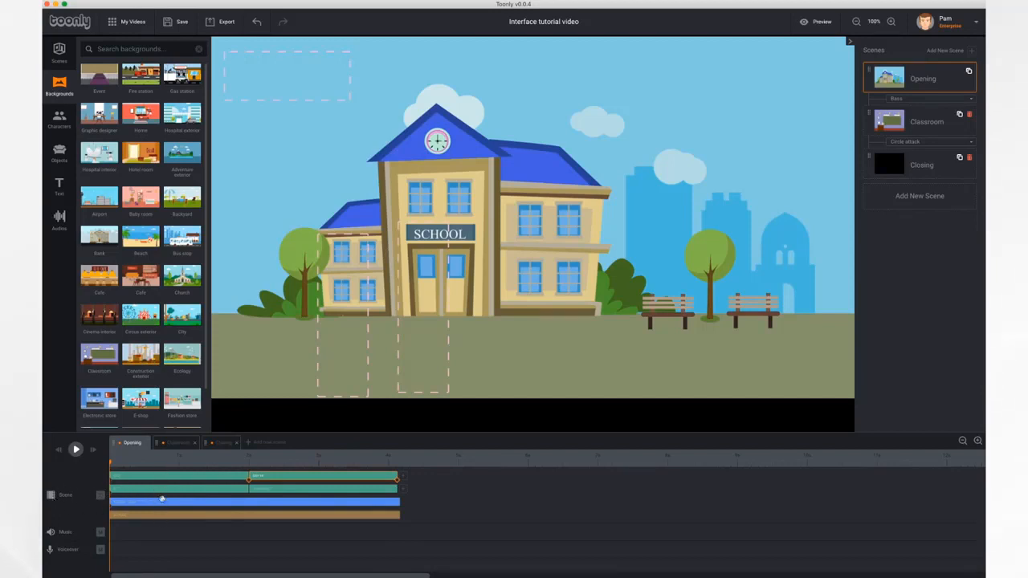
{"action": "left_click", "coordinate": [76, 450]}
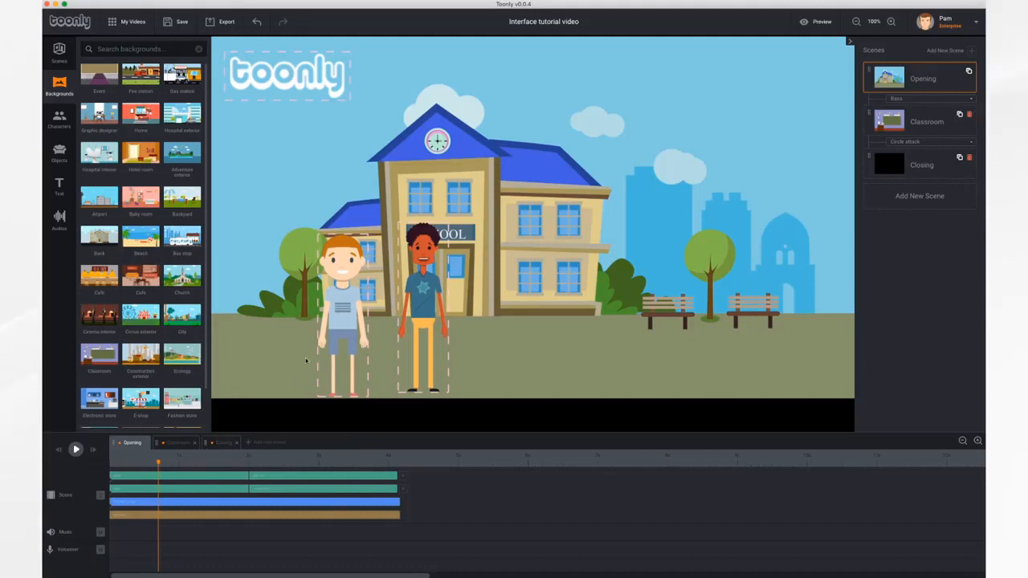
Step: Select both characters, the logo and the characters' second animations to match each element with its clip in the Opening timeline
{"action": "left_click", "coordinate": [338, 288]}
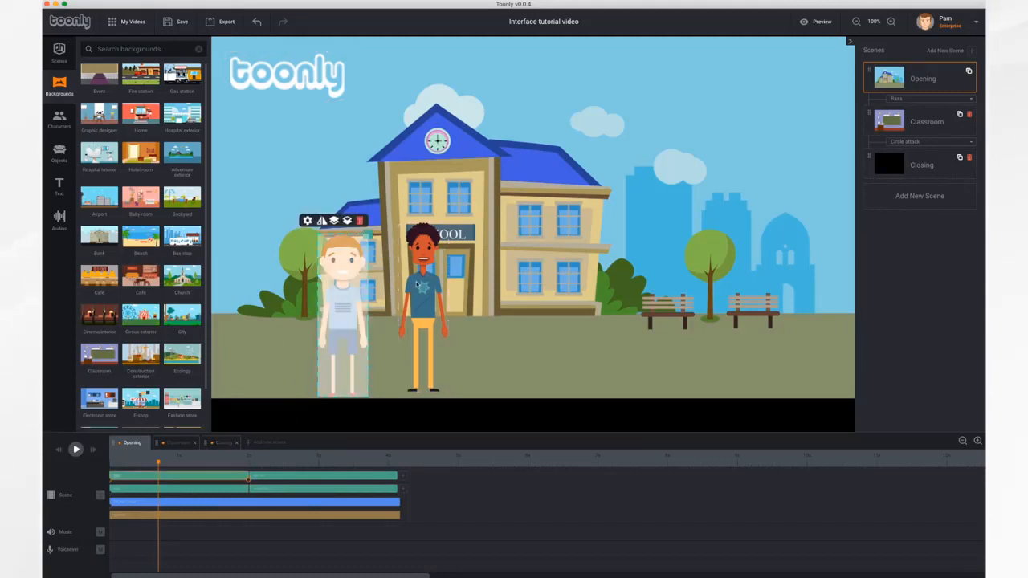
{"action": "left_click", "coordinate": [416, 284]}
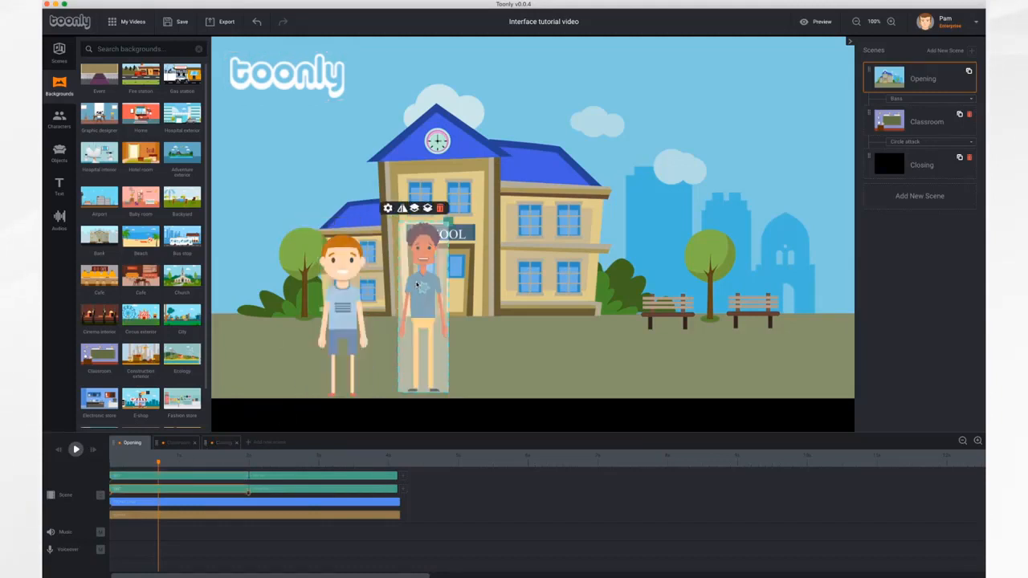
{"action": "left_click", "coordinate": [187, 503]}
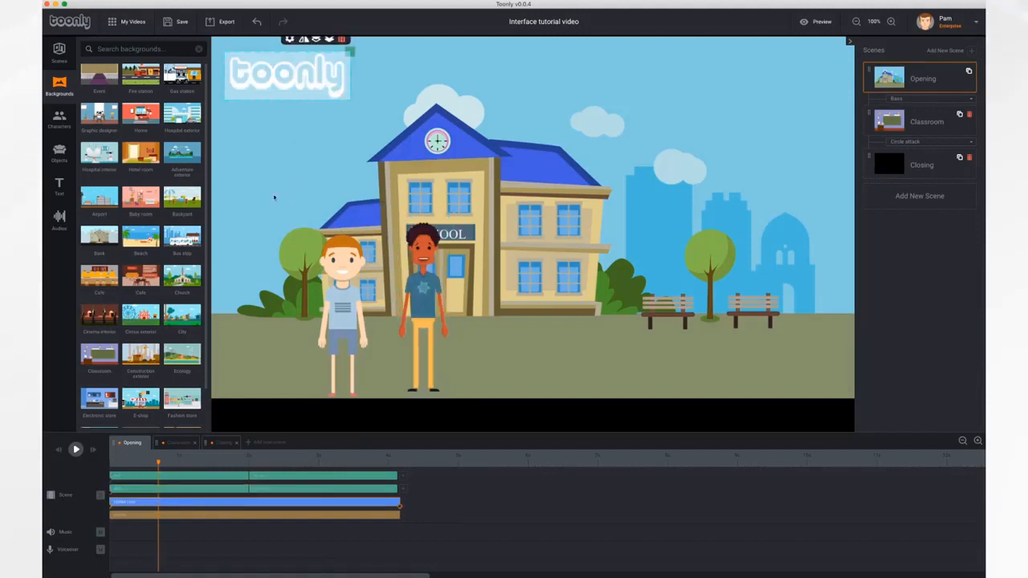
{"action": "left_click", "coordinate": [266, 488]}
{"action": "left_click", "coordinate": [266, 476]}
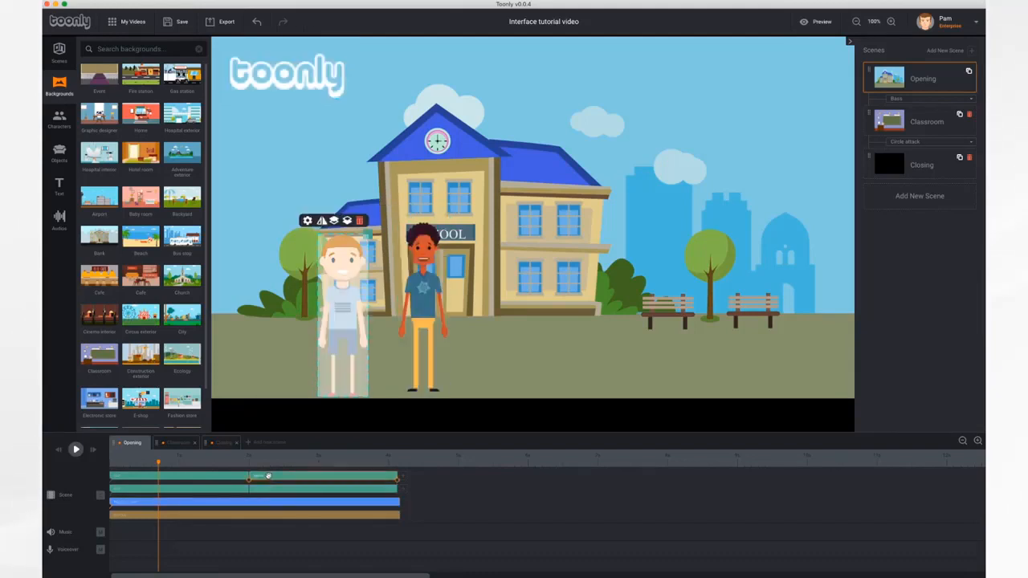
Step: Zoom the Opening scene's timeline out, in and slightly out again to view its clips at different time scales
{"action": "left_click", "coordinate": [963, 441]}
{"action": "left_click", "coordinate": [964, 441]}
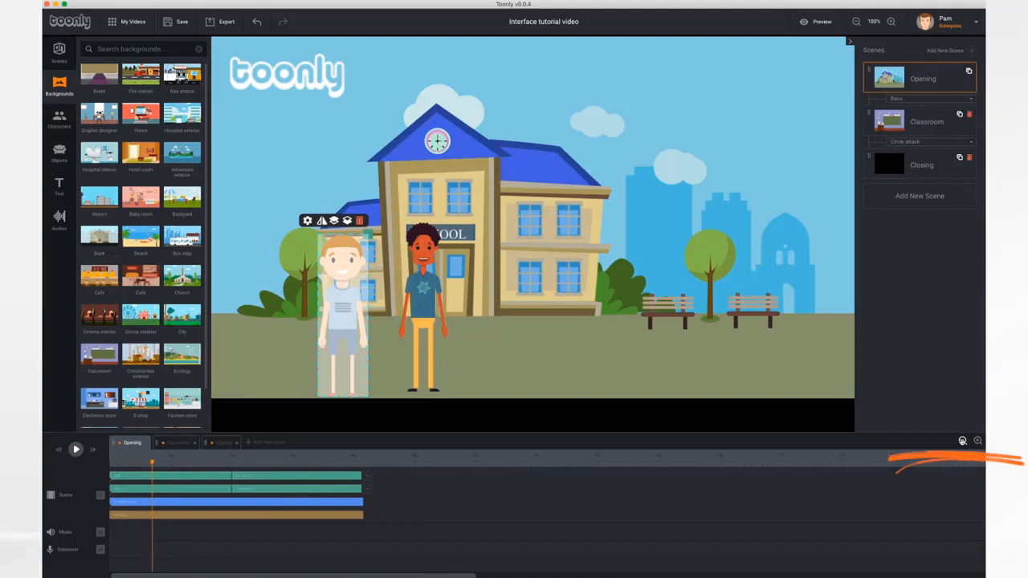
{"action": "left_click", "coordinate": [977, 441]}
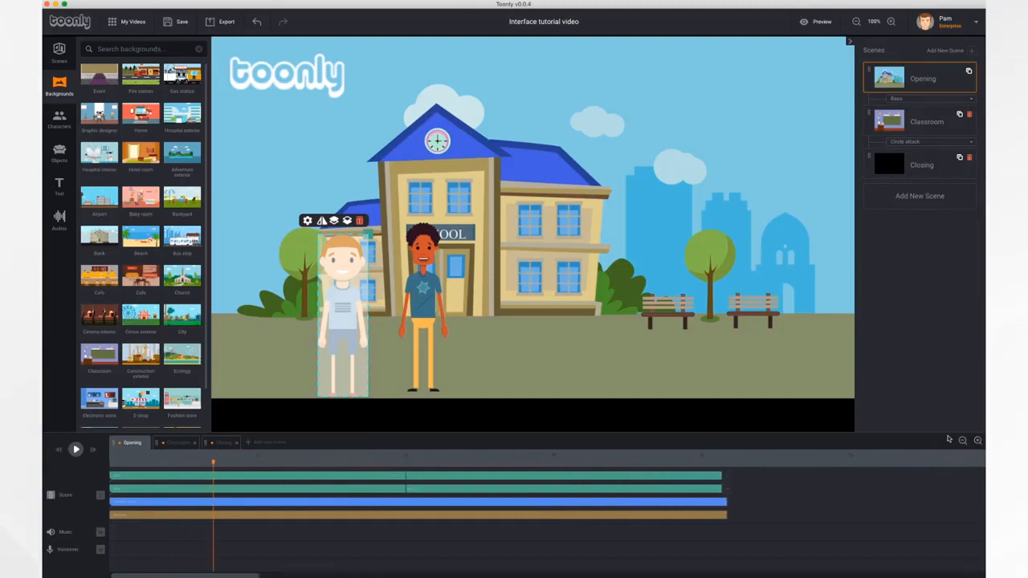
{"action": "left_click", "coordinate": [963, 441]}
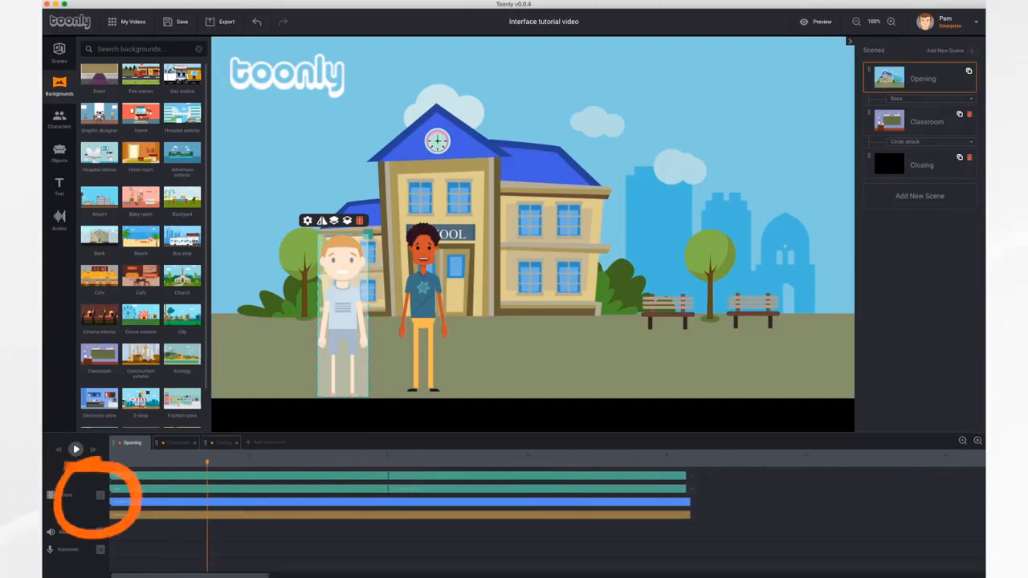
Step: Collapse and expand the Opening scene's timeline track to compare its condensed and detailed views
{"action": "left_click", "coordinate": [100, 498]}
{"action": "left_click", "coordinate": [100, 486]}
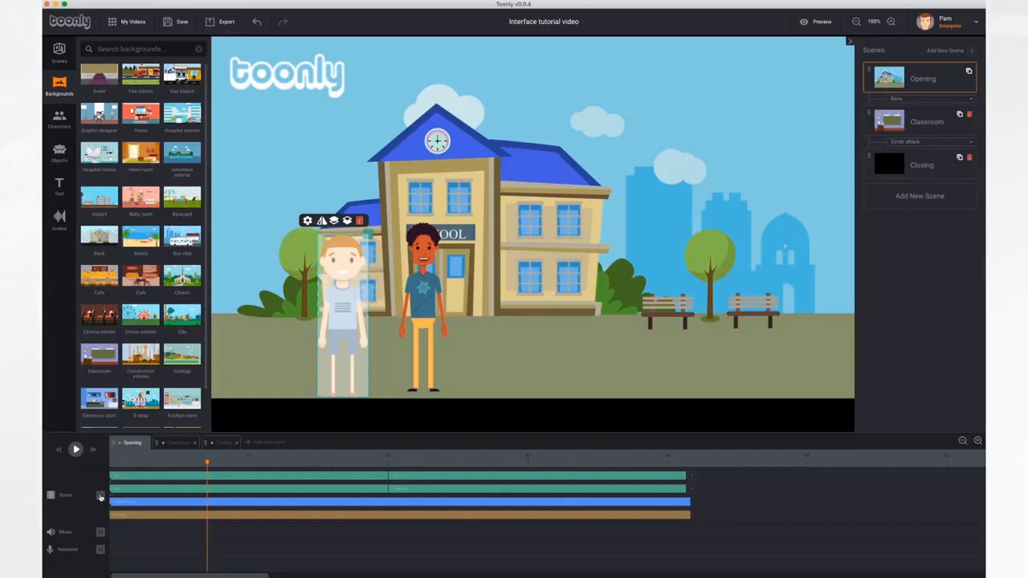
{"action": "left_click", "coordinate": [100, 498]}
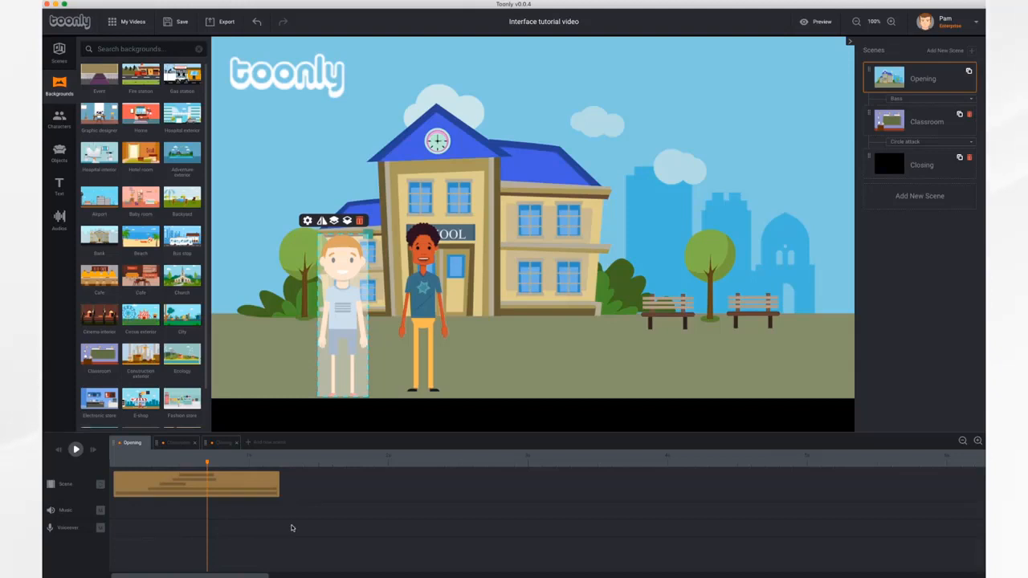
{"action": "left_click", "coordinate": [100, 485]}
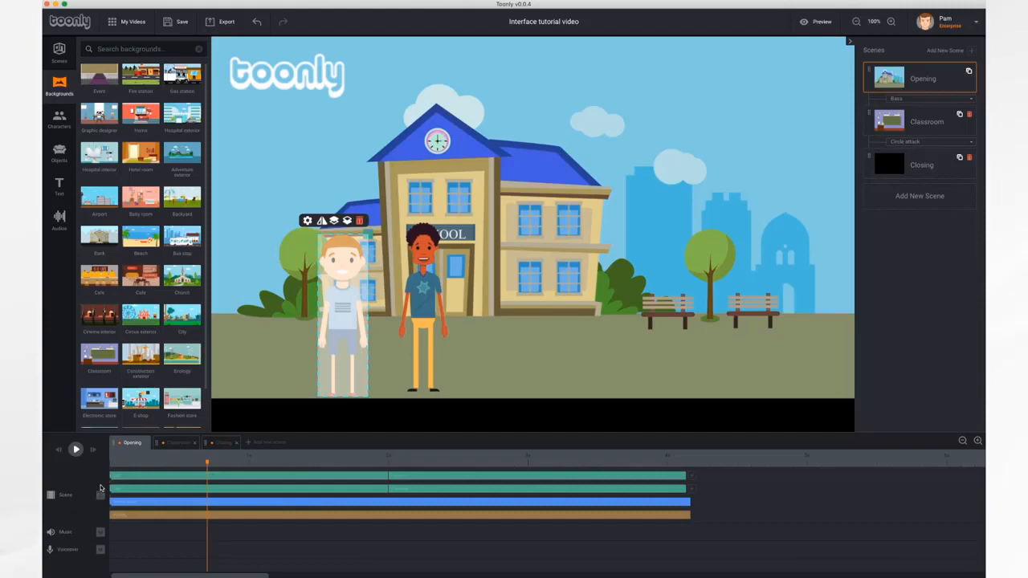
{"action": "left_click", "coordinate": [100, 485]}
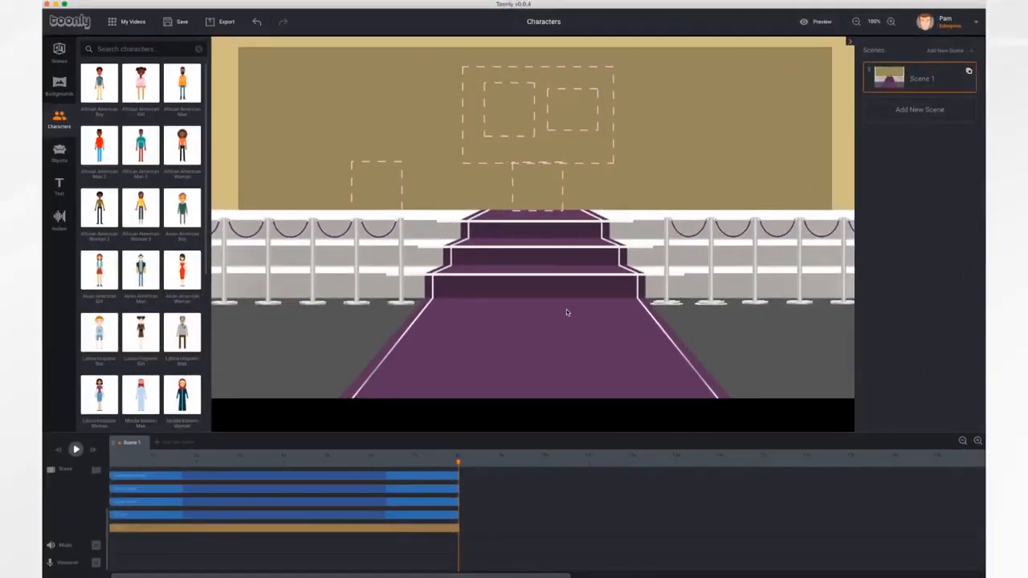
Step: Play Scene 1 of the Characters video from the start and pause it near the end
{"action": "left_click", "coordinate": [58, 452]}
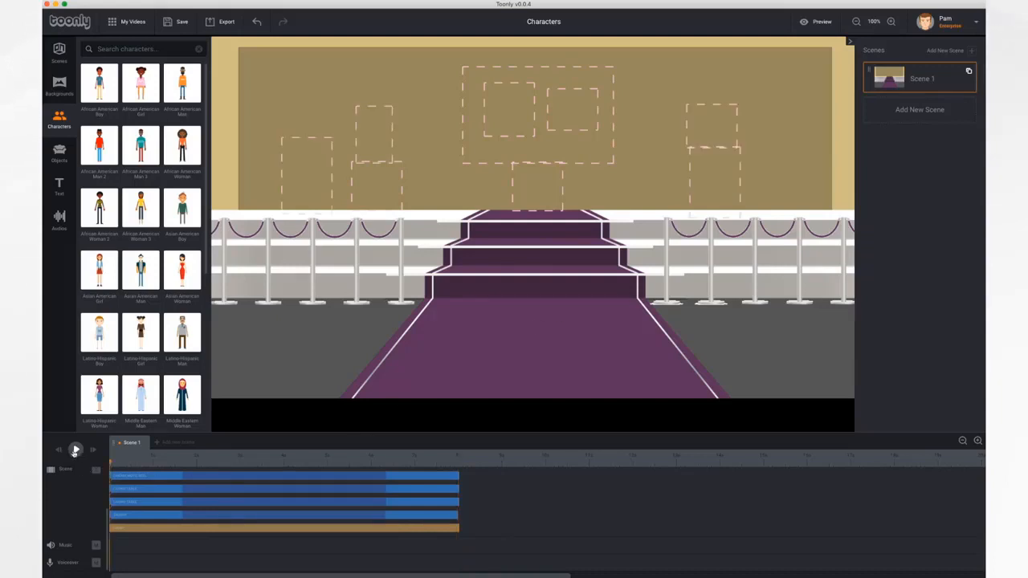
{"action": "left_click", "coordinate": [75, 452]}
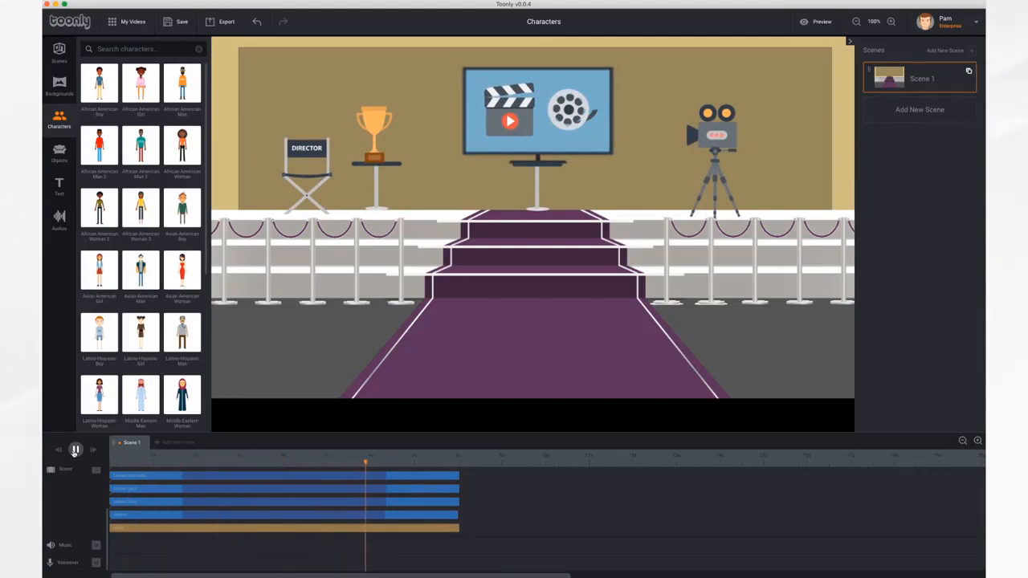
{"action": "left_click", "coordinate": [75, 451]}
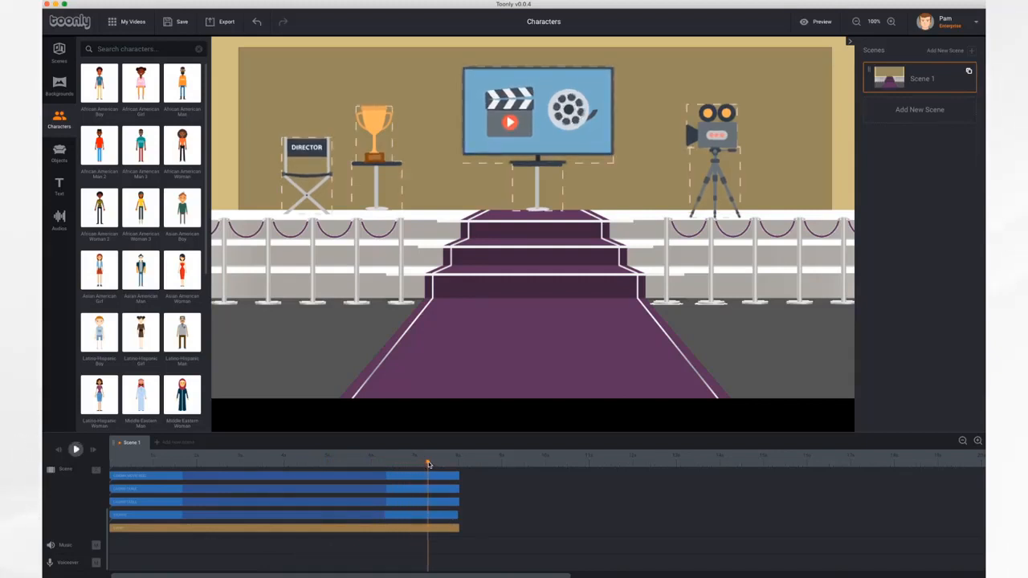
Step: Set the playhead to 1 second and add the Asian American Woman character at the left edge of the purple carpet
{"action": "left_click_drag", "start_coordinate": [428, 464], "coordinate": [152, 465]}
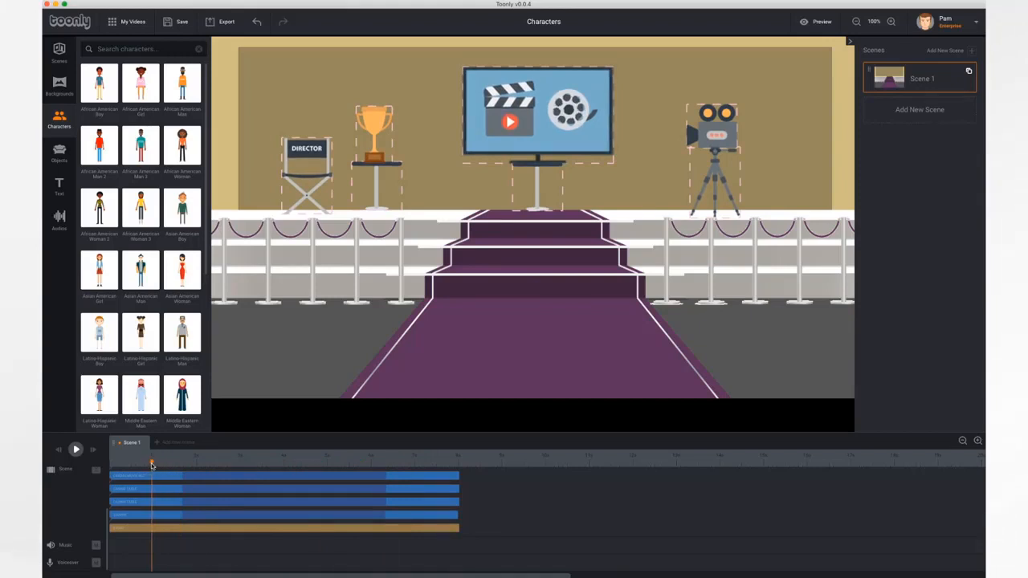
{"action": "left_click", "coordinate": [59, 120]}
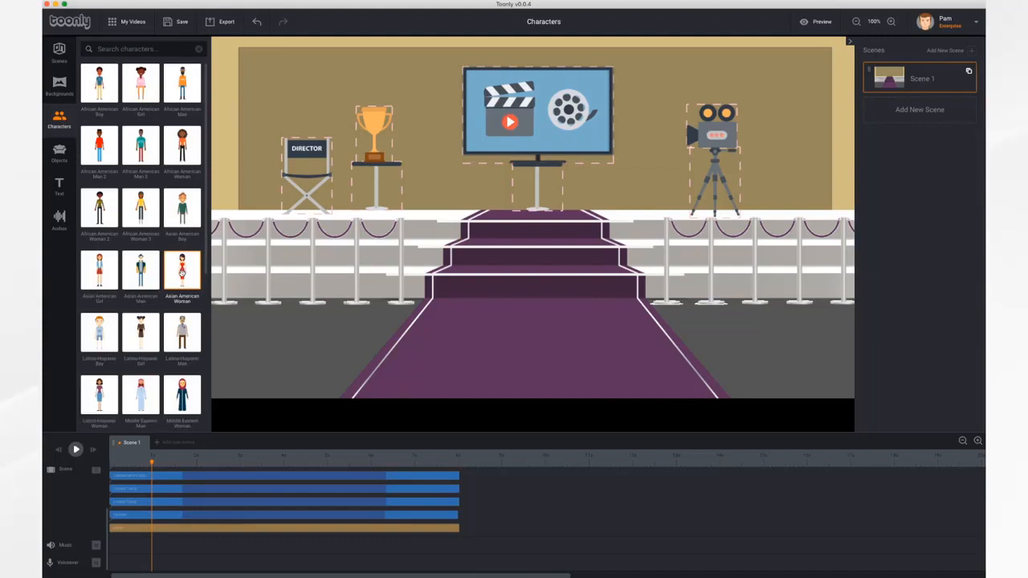
{"action": "left_click_drag", "start_coordinate": [183, 273], "coordinate": [414, 278]}
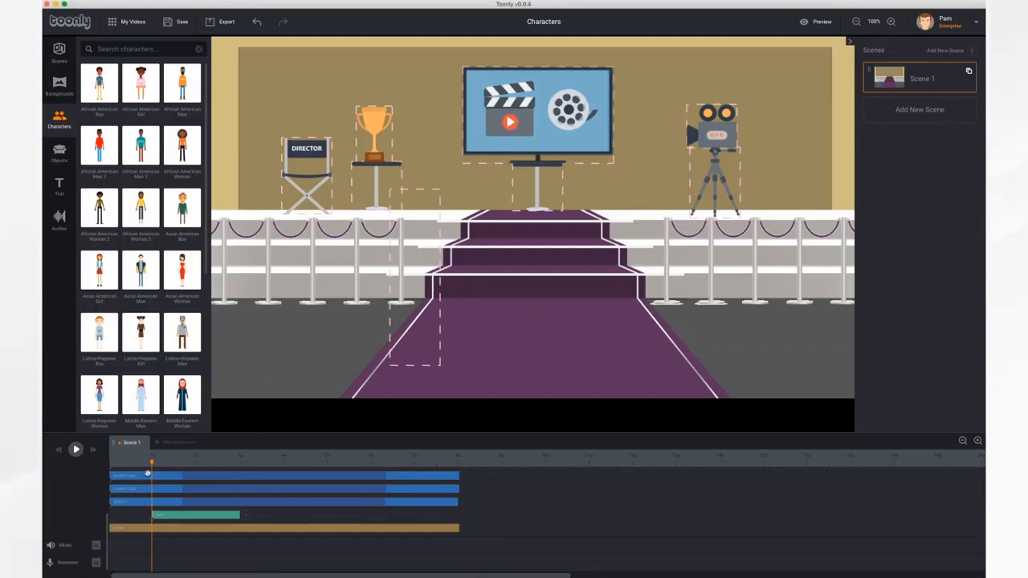
Step: Play the scene past the woman's clip, return the playhead to 2 seconds, and select her clip to check its end point
{"action": "left_click", "coordinate": [77, 449]}
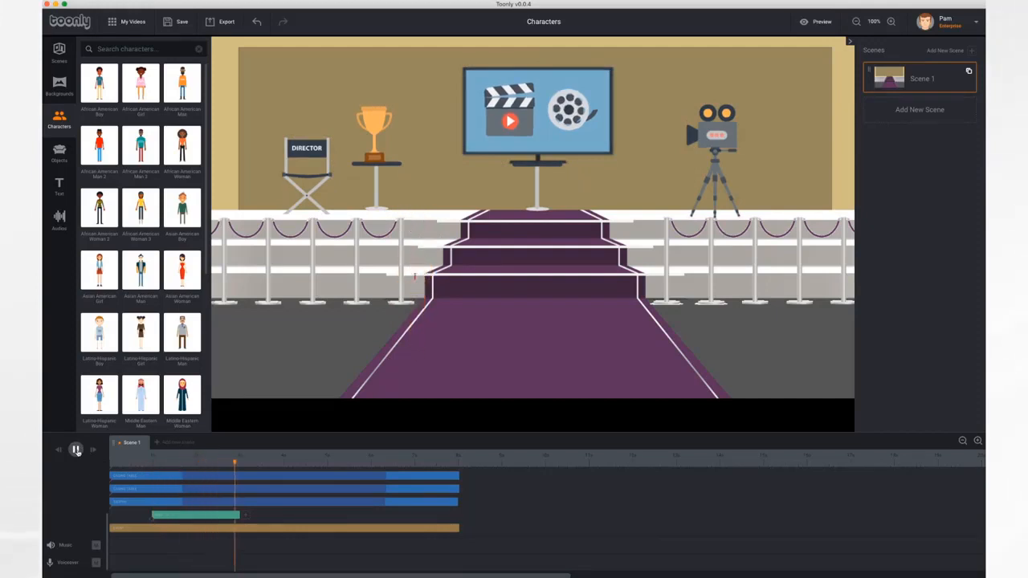
{"action": "left_click", "coordinate": [77, 450]}
{"action": "left_click", "coordinate": [230, 517]}
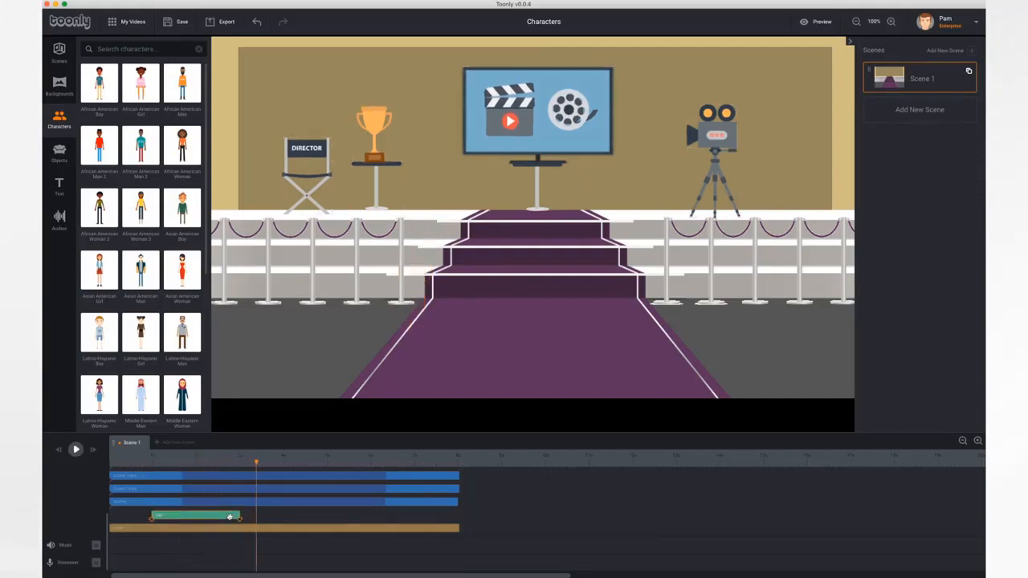
{"action": "left_click_drag", "start_coordinate": [256, 465], "coordinate": [196, 464]}
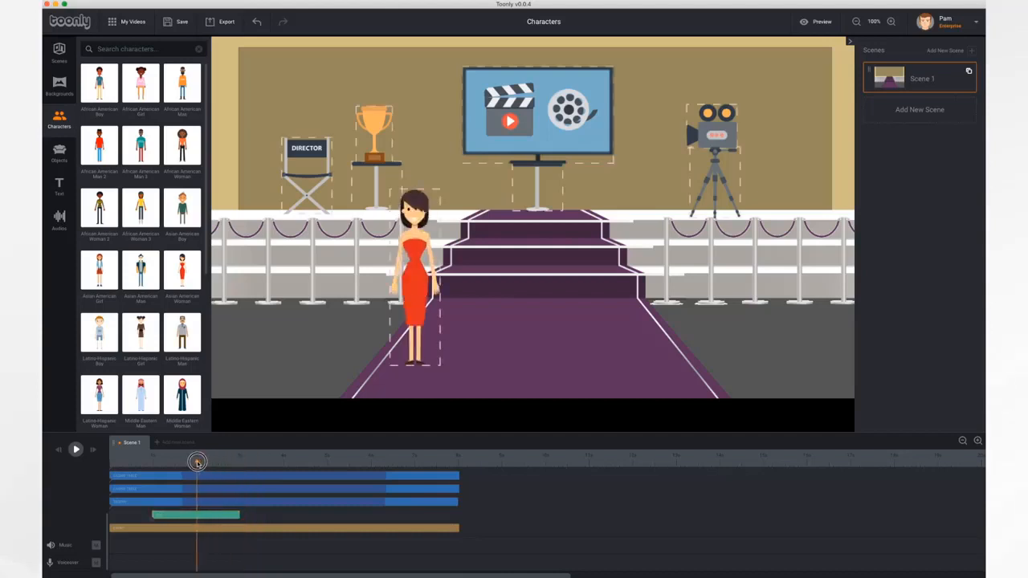
{"action": "left_click", "coordinate": [238, 517]}
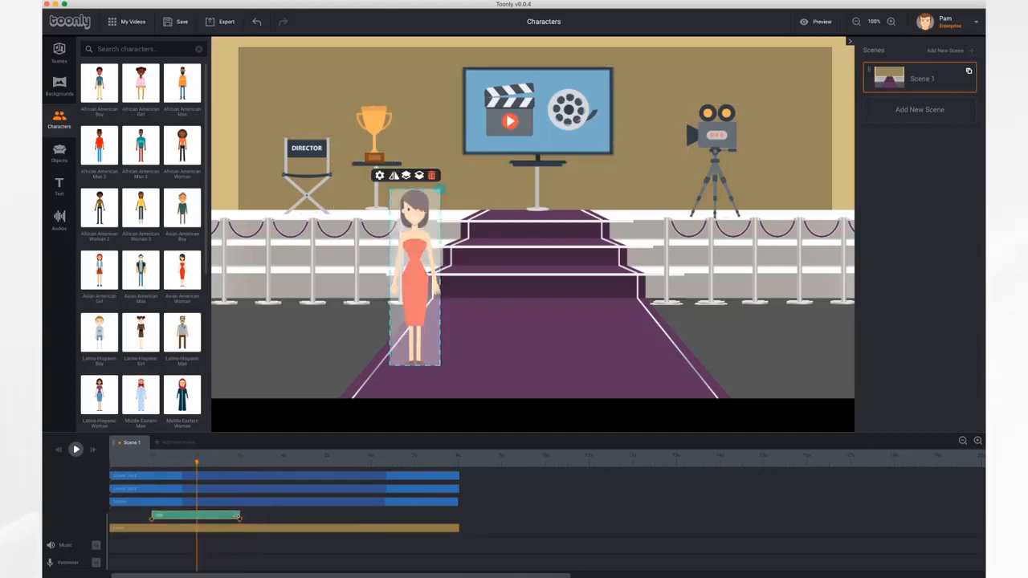
{"action": "mouse_move", "coordinate": [238, 517]}
{"action": "left_mouse_down"}
{"action": "mouse_move", "coordinate": [367, 522]}
{"action": "mouse_move", "coordinate": [195, 516]}
{"action": "mouse_move", "coordinate": [294, 519]}
{"action": "mouse_move", "coordinate": [240, 520]}
{"action": "left_mouse_up"}
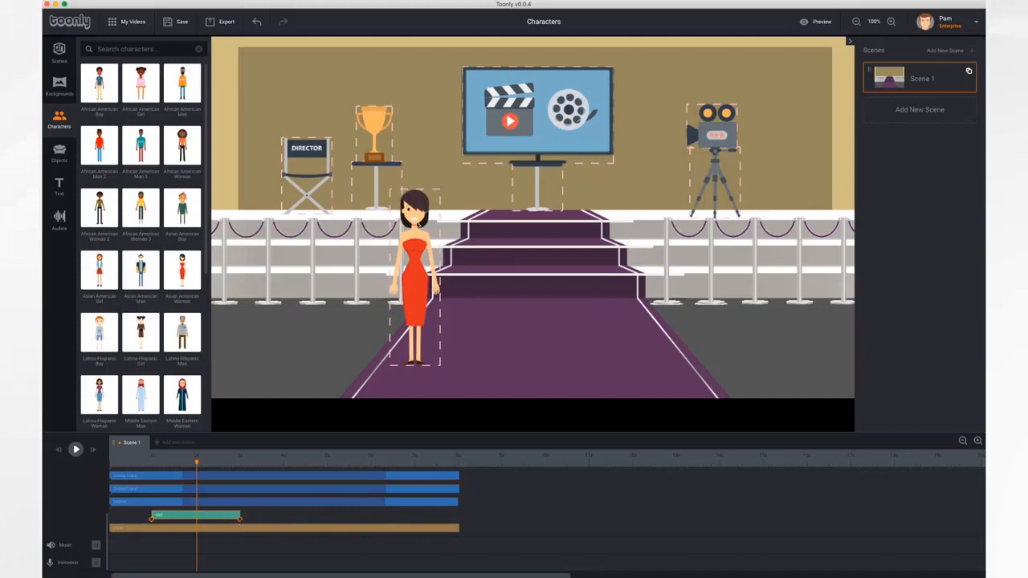
Step: Enlarge the woman, reposition her slightly to the right near the carpet's left edge, and play the scene
{"action": "left_click", "coordinate": [415, 258]}
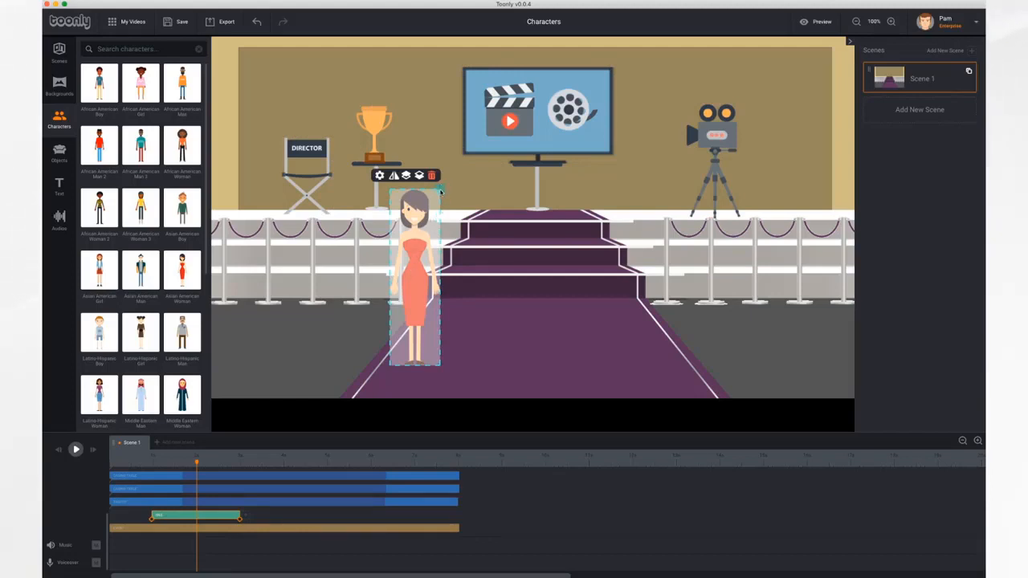
{"action": "left_click_drag", "start_coordinate": [440, 191], "coordinate": [478, 153]}
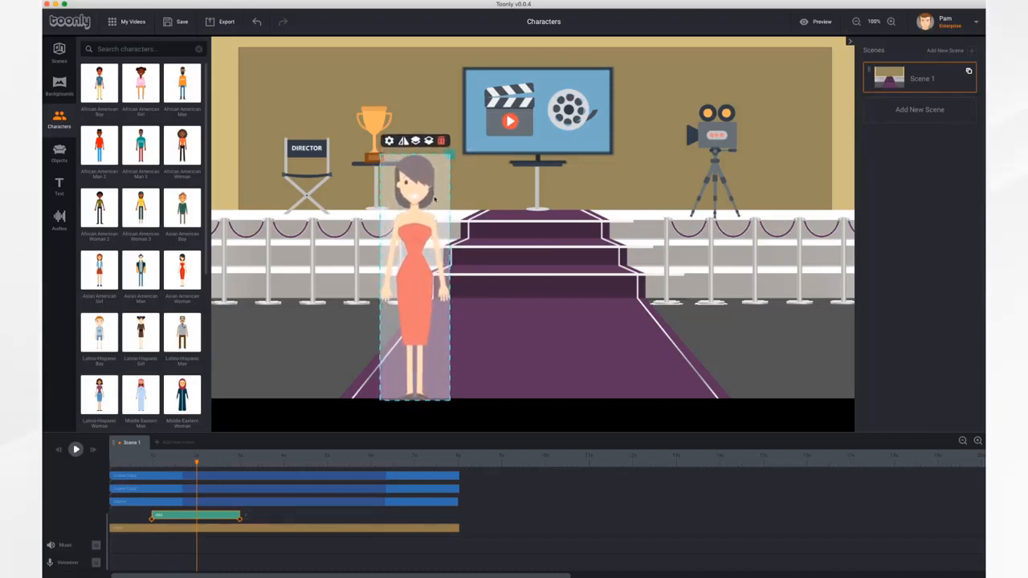
{"action": "left_click_drag", "start_coordinate": [409, 235], "coordinate": [406, 216]}
{"action": "left_click_drag", "start_coordinate": [448, 137], "coordinate": [446, 141]}
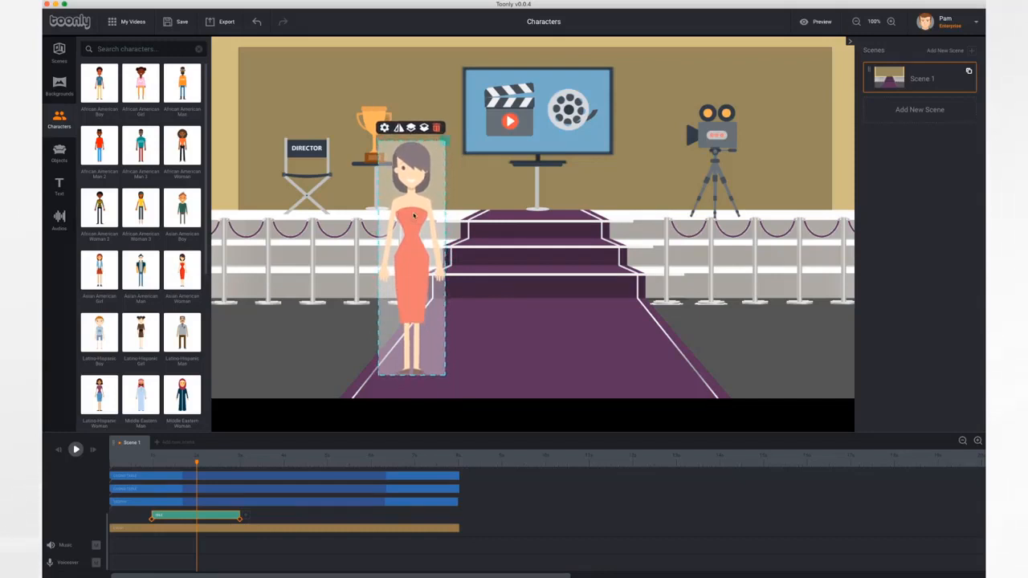
{"action": "mouse_move", "coordinate": [414, 215]}
{"action": "left_mouse_down"}
{"action": "mouse_move", "coordinate": [452, 218]}
{"action": "mouse_move", "coordinate": [409, 216]}
{"action": "mouse_move", "coordinate": [431, 207]}
{"action": "left_mouse_up"}
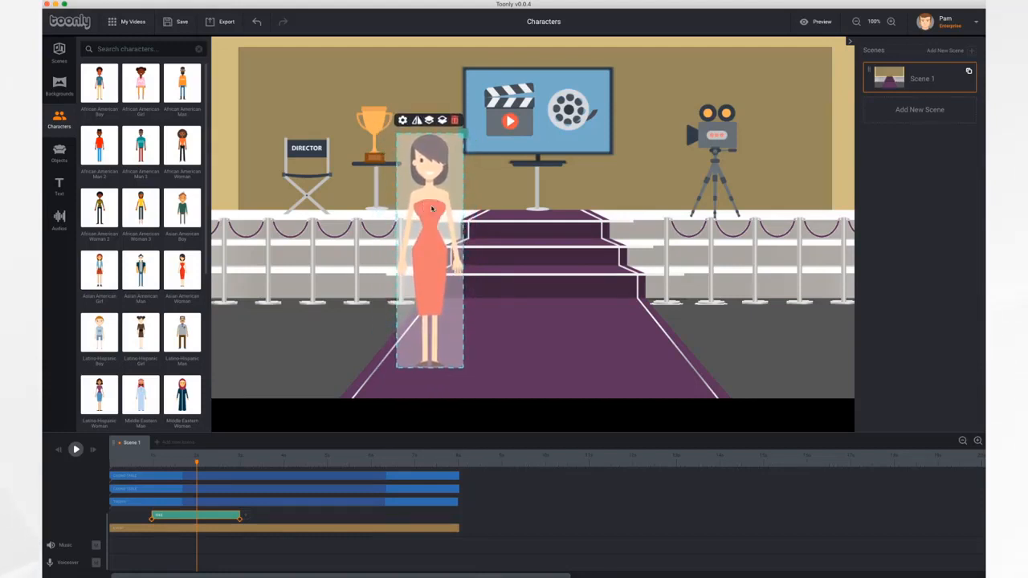
{"action": "left_click", "coordinate": [76, 450]}
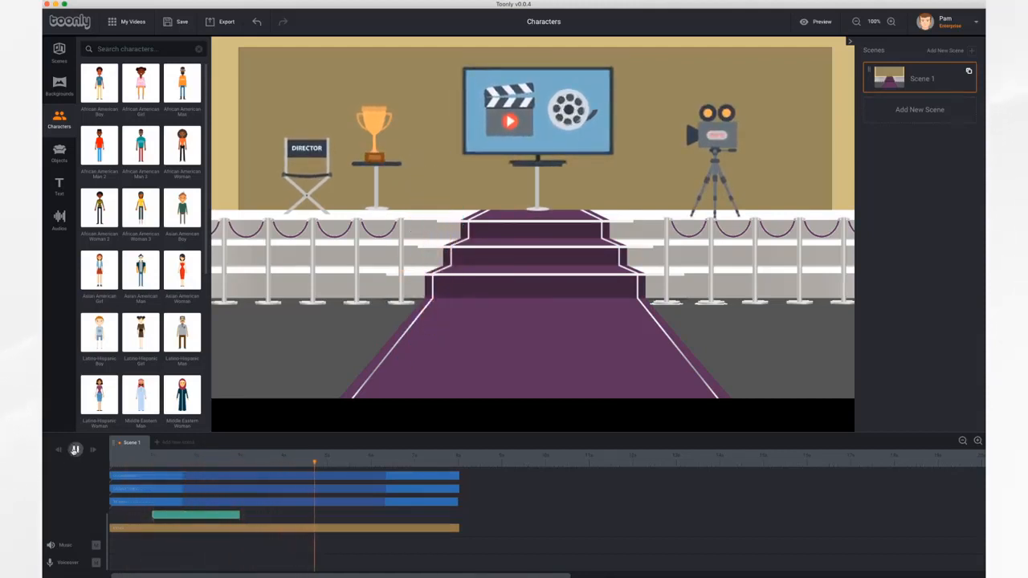
{"action": "left_click", "coordinate": [75, 450]}
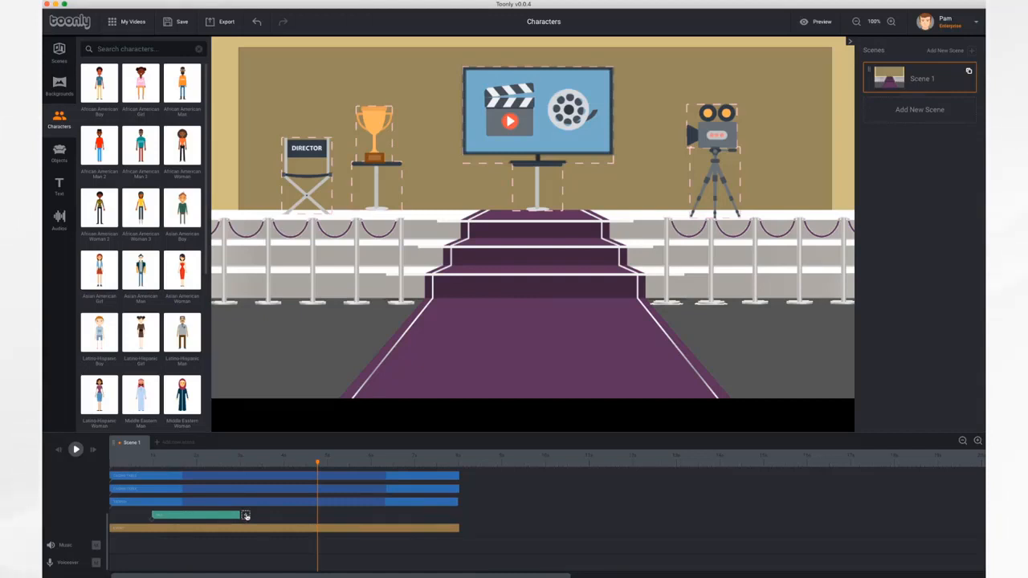
Step: Examine the animation types and In Effect options available for the woman's next animation
{"action": "left_click", "coordinate": [245, 516]}
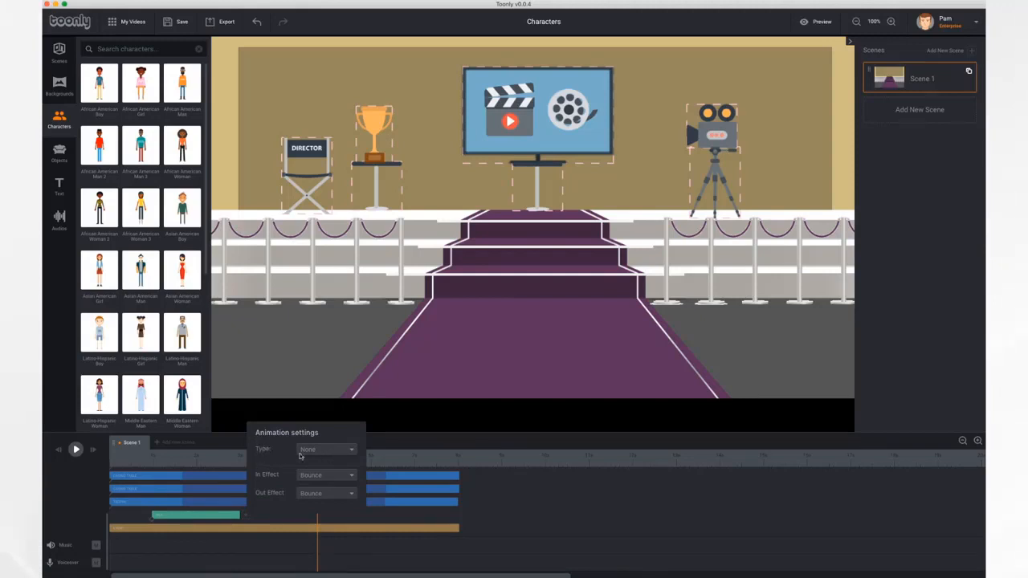
{"action": "left_click", "coordinate": [328, 452]}
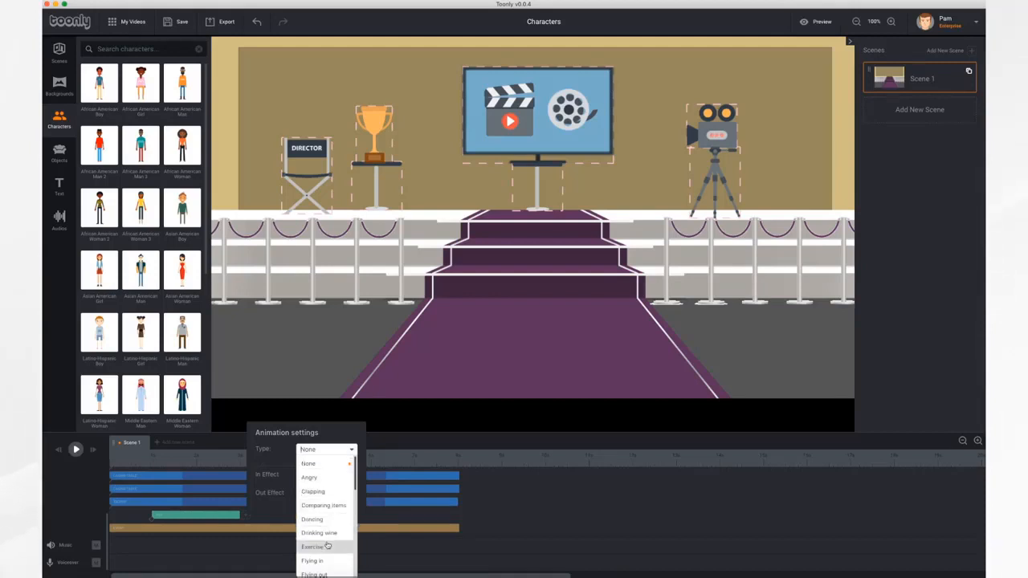
{"action": "scroll", "coordinate": [328, 559], "scroll_direction": "down", "scroll_amount": 6}
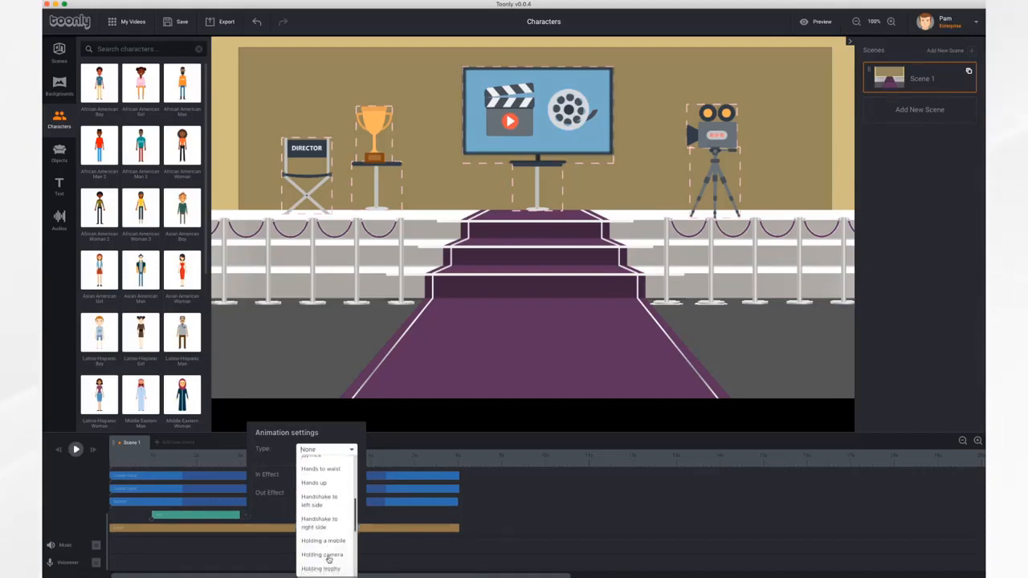
{"action": "scroll", "coordinate": [328, 560], "scroll_direction": "down", "scroll_amount": 2}
{"action": "scroll", "coordinate": [328, 559], "scroll_direction": "down", "scroll_amount": 3}
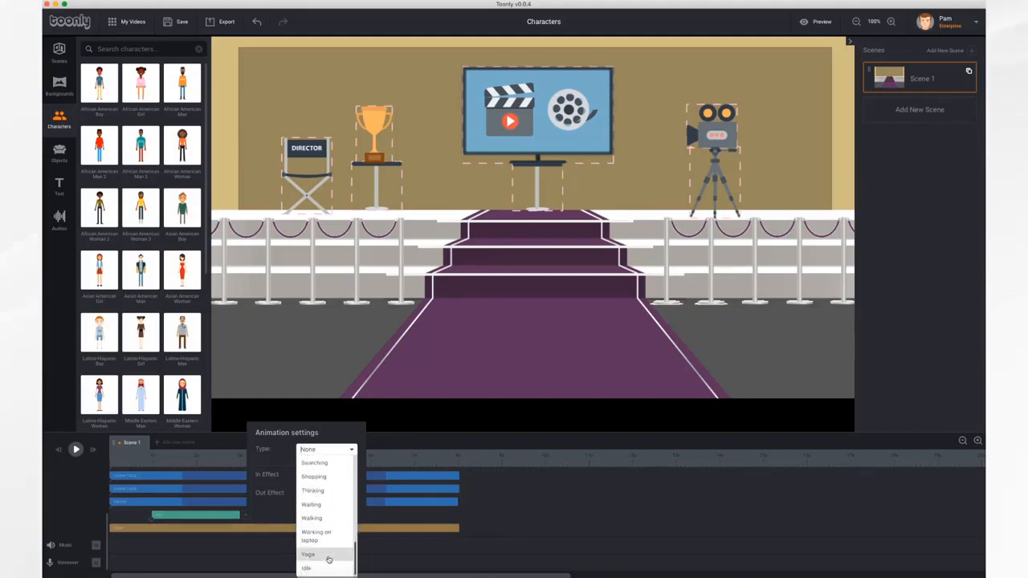
{"action": "scroll", "coordinate": [328, 530], "scroll_direction": "up", "scroll_amount": 12}
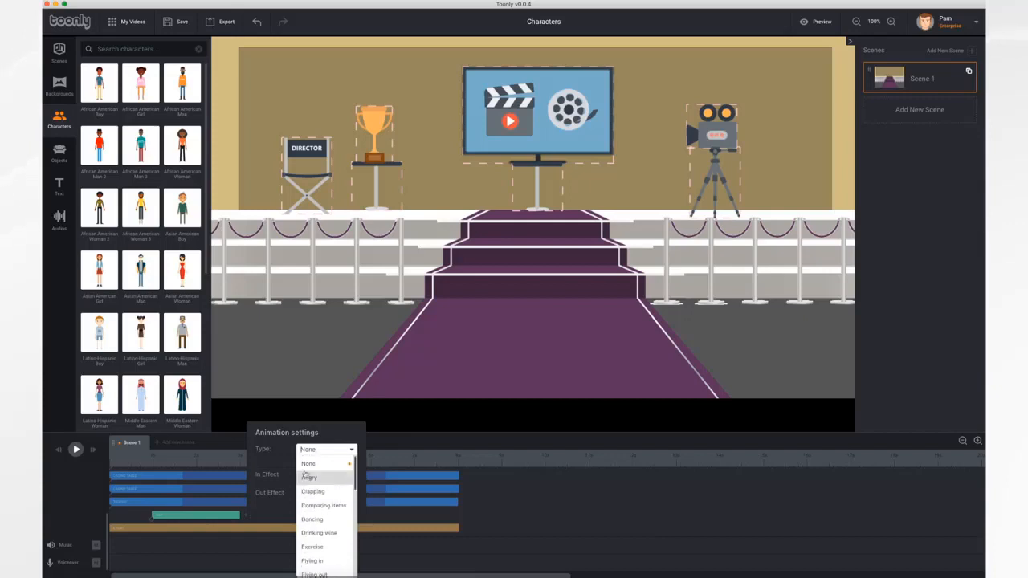
{"action": "left_click", "coordinate": [277, 468]}
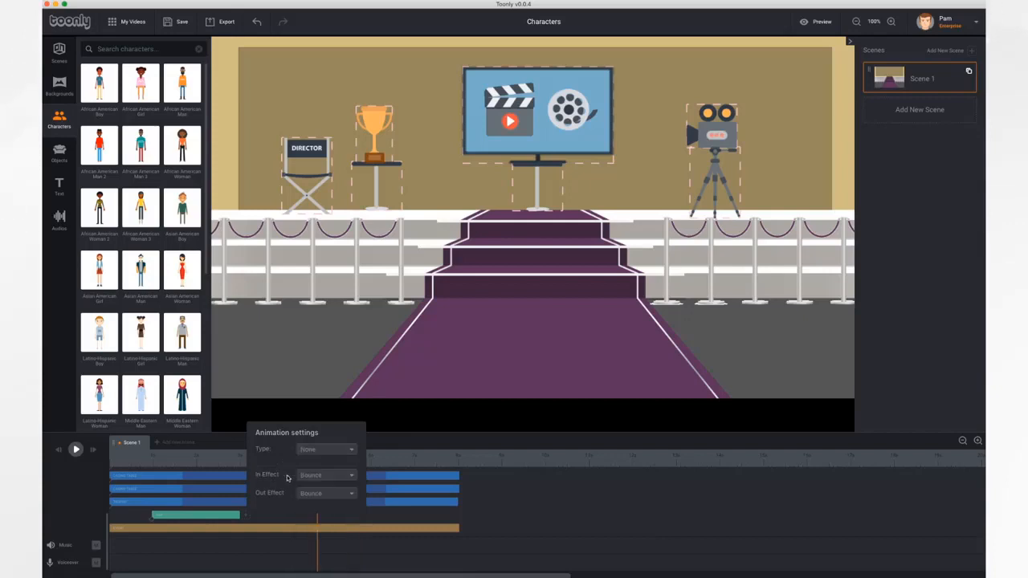
{"action": "left_click", "coordinate": [349, 478]}
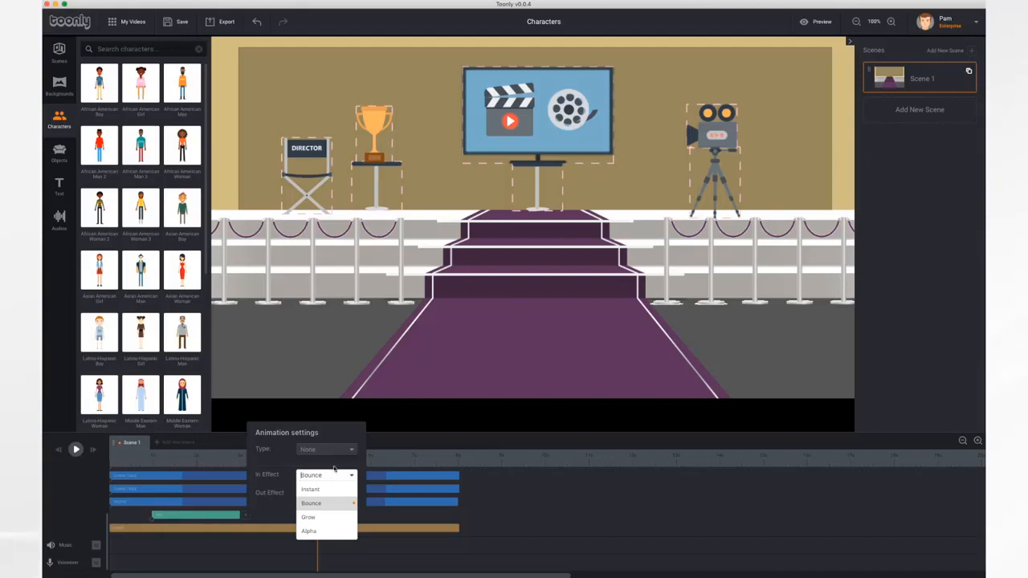
{"action": "left_click", "coordinate": [283, 468]}
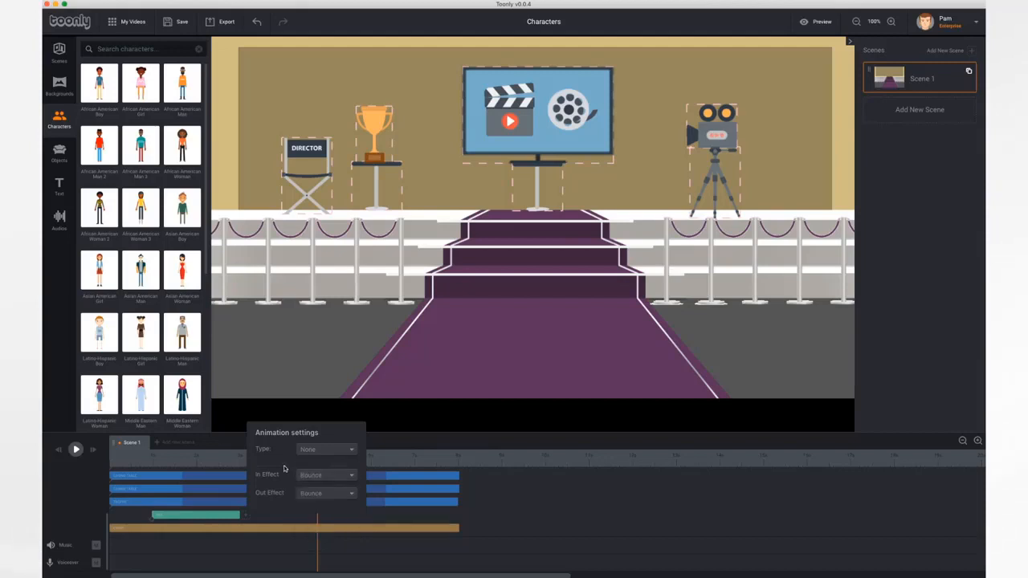
Step: Add a Clapping animation after the woman's first clip and play the scene from 1 second until it ends
{"action": "left_click", "coordinate": [336, 456]}
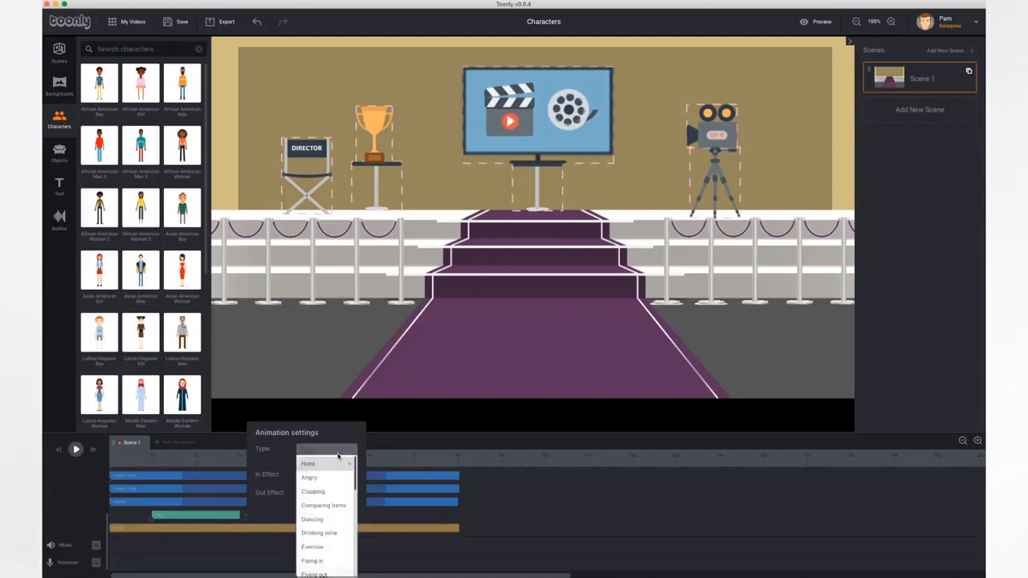
{"action": "left_click", "coordinate": [324, 497]}
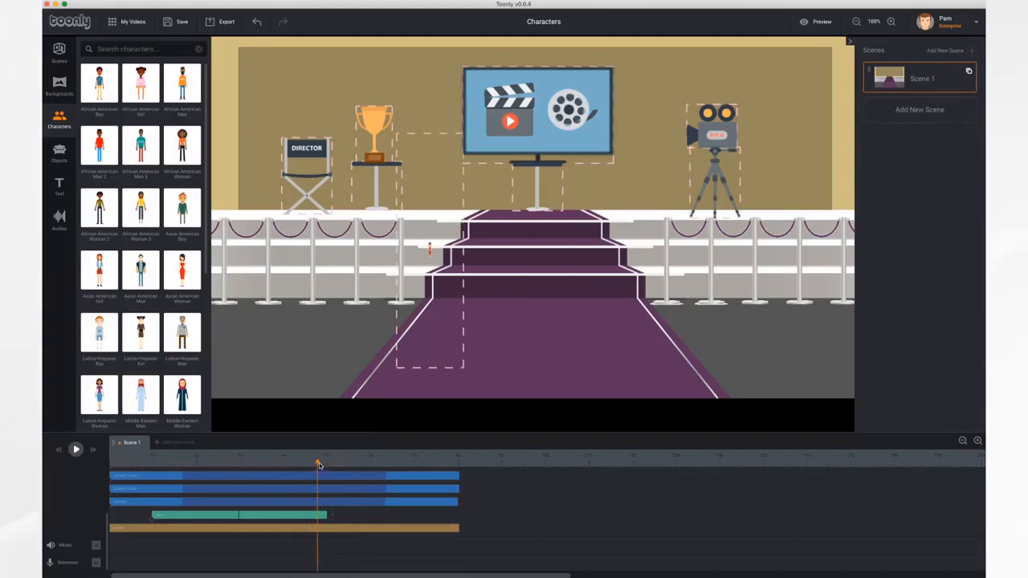
{"action": "left_click_drag", "start_coordinate": [318, 464], "coordinate": [151, 477]}
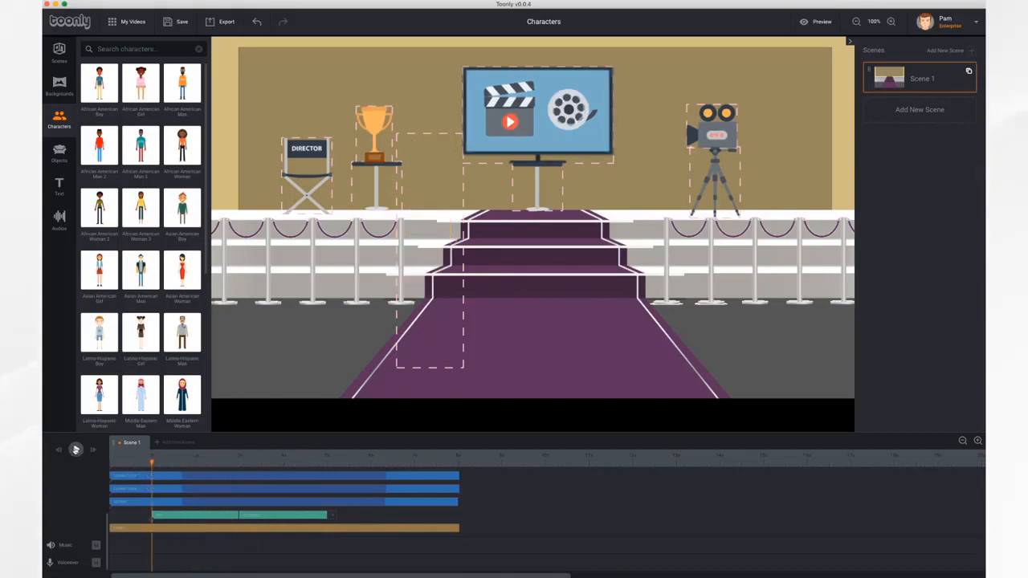
{"action": "left_click", "coordinate": [75, 450]}
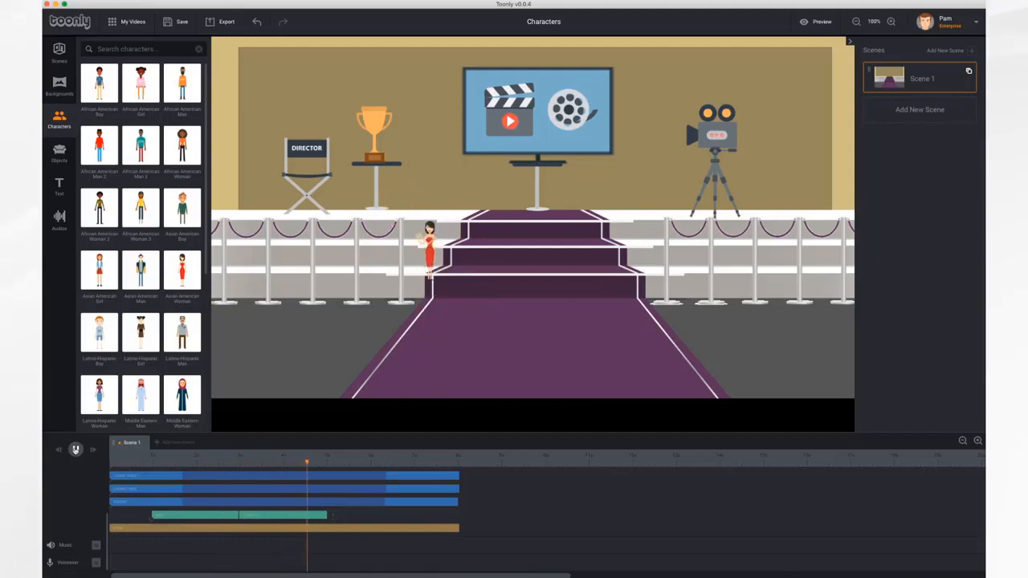
{"action": "left_click", "coordinate": [76, 449]}
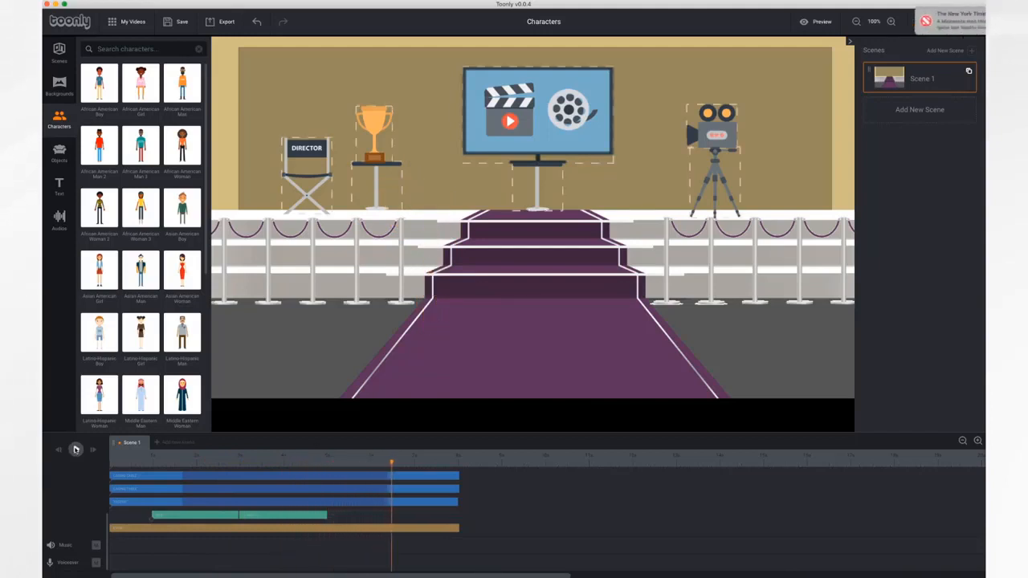
Step: Add a Dancing animation after the woman's Clapping clip and play the scene
{"action": "left_click", "coordinate": [332, 515]}
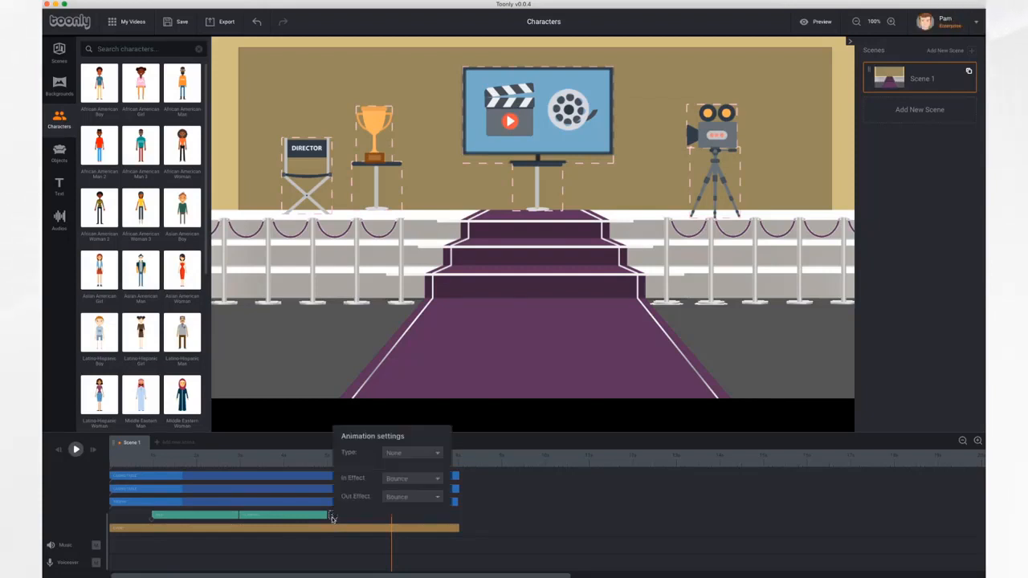
{"action": "left_click", "coordinate": [422, 457]}
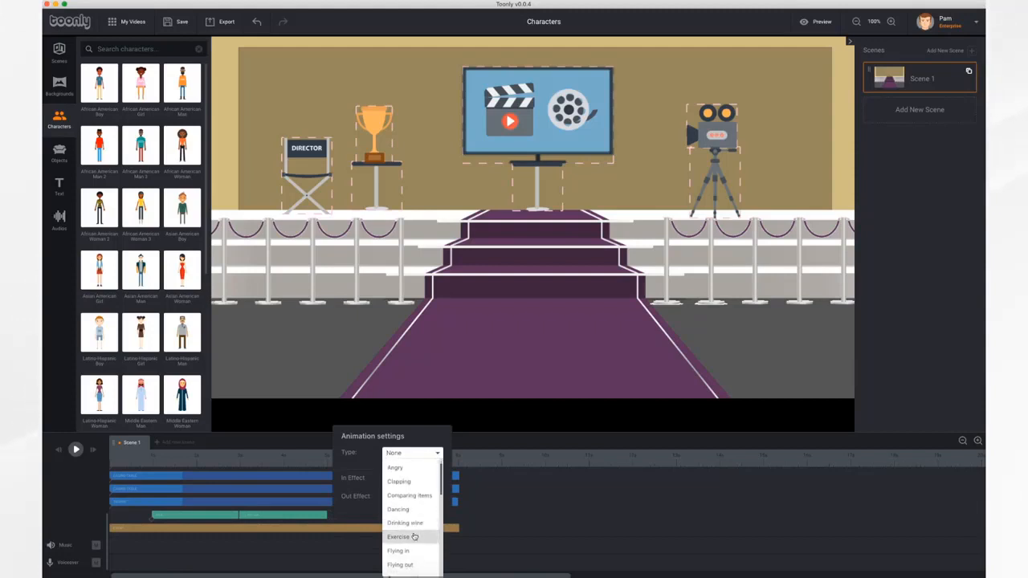
{"action": "scroll", "coordinate": [411, 514], "scroll_direction": "down", "scroll_amount": 1}
{"action": "left_click", "coordinate": [409, 511]}
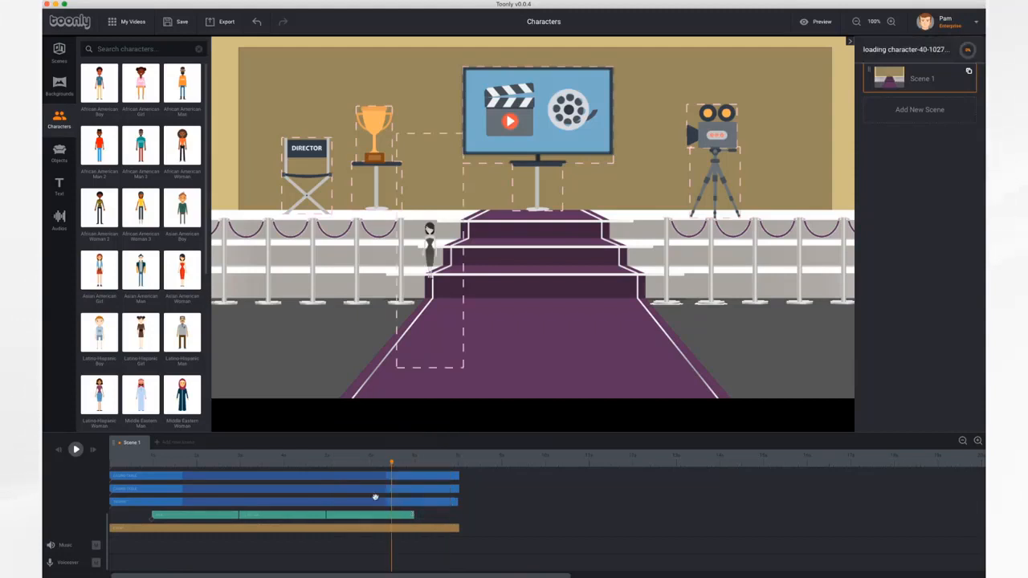
{"action": "left_click", "coordinate": [75, 449]}
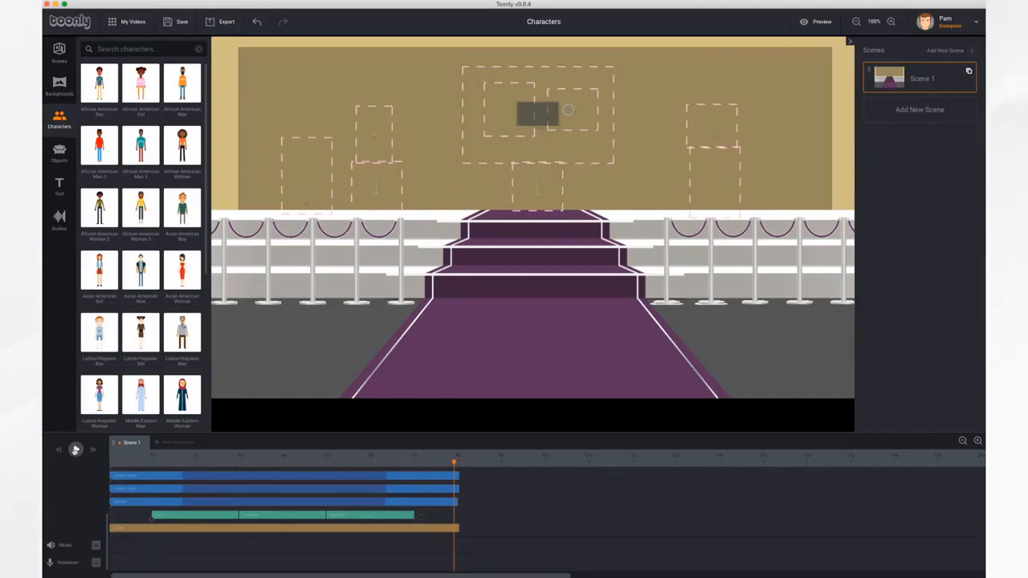
Step: Add a Holding trophy animation after the woman's Dancing clip and play the scene from the start
{"action": "left_click", "coordinate": [419, 516]}
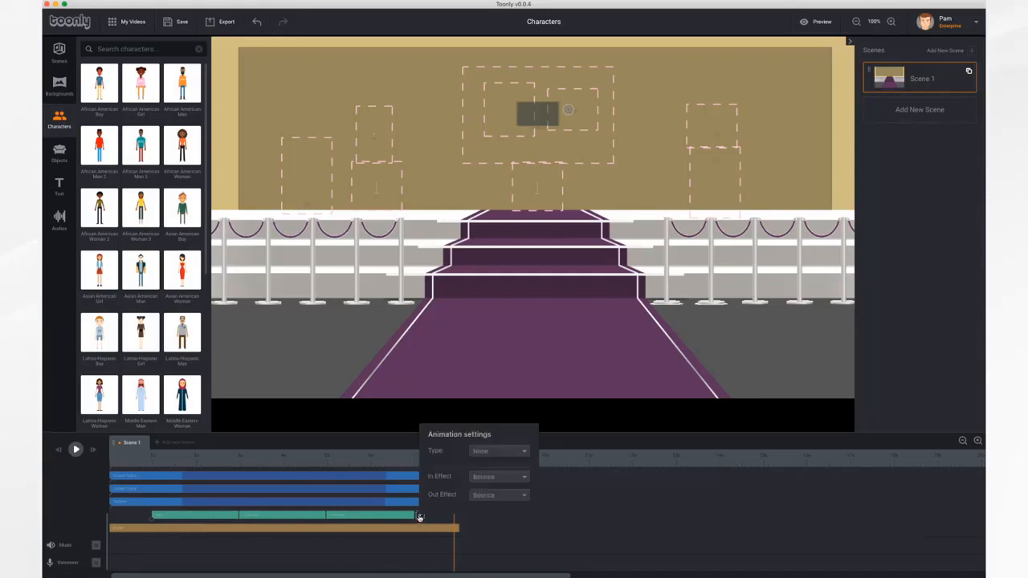
{"action": "left_click", "coordinate": [511, 453]}
{"action": "scroll", "coordinate": [502, 514], "scroll_direction": "down", "scroll_amount": 4}
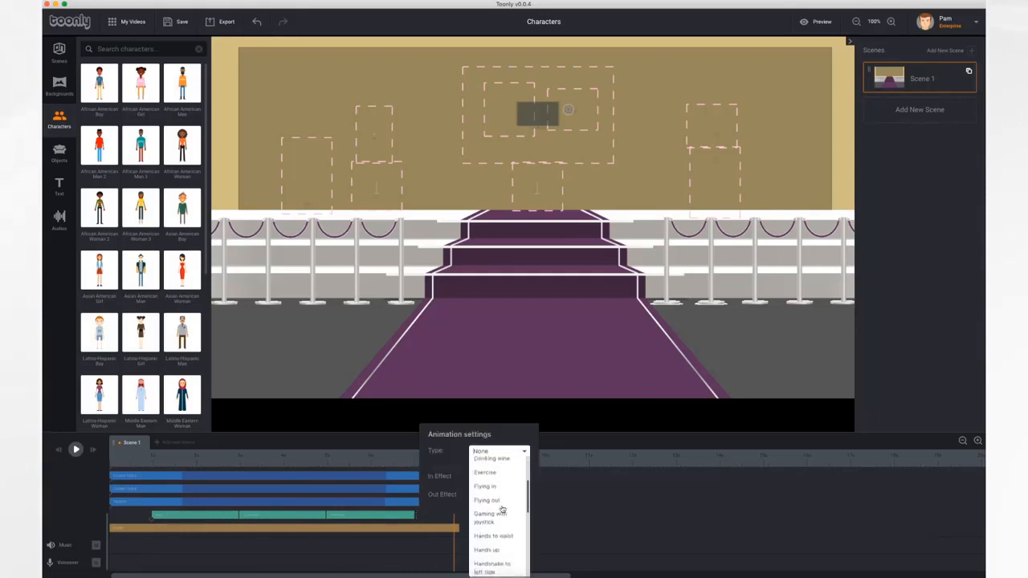
{"action": "scroll", "coordinate": [499, 546], "scroll_direction": "down", "scroll_amount": 3}
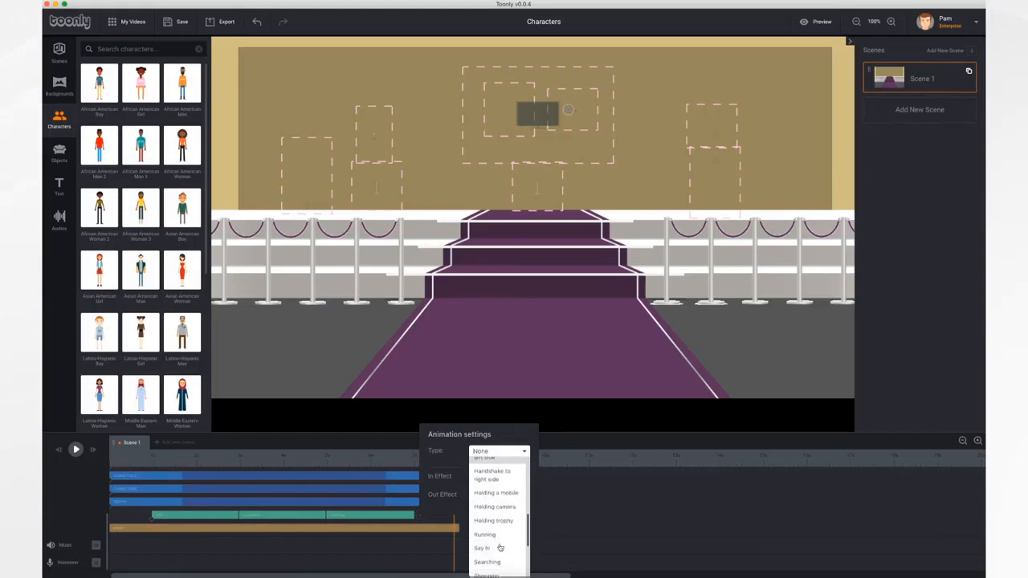
{"action": "left_click", "coordinate": [506, 521]}
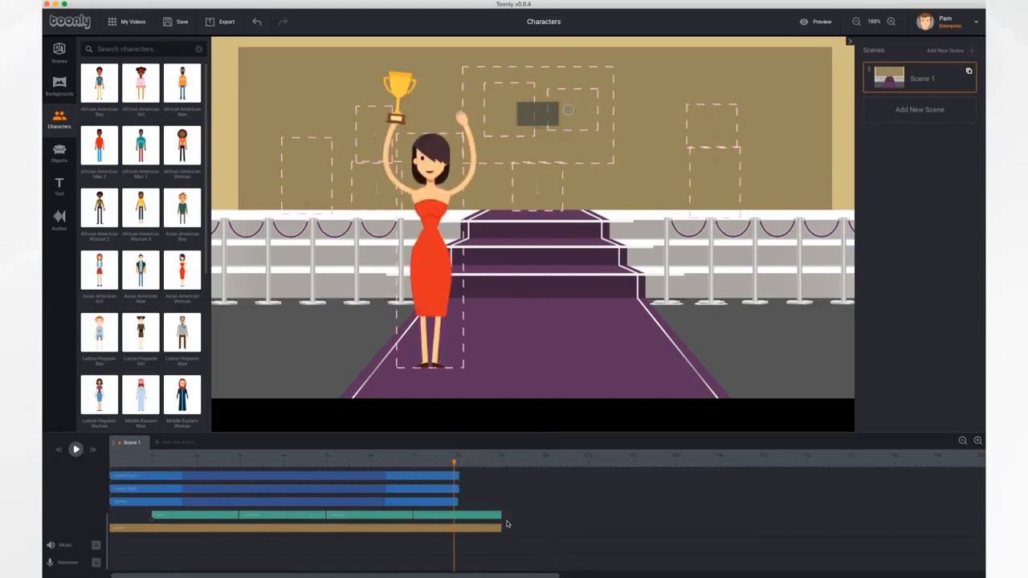
{"action": "left_click", "coordinate": [58, 451]}
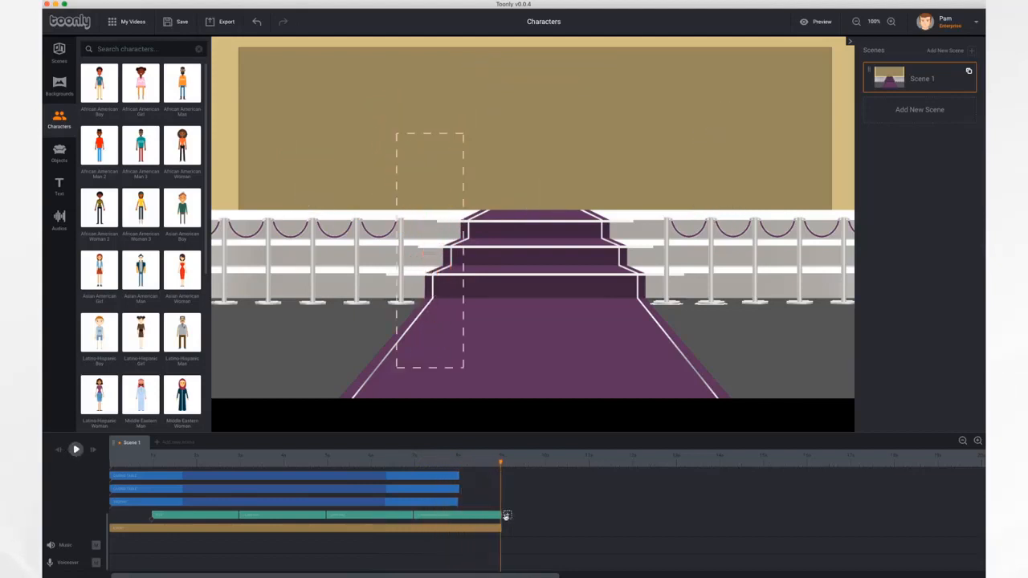
Step: Retime the woman's clips by trimming Holding trophy and the first clip, lengthening Dancing, and ending the sequence at 8 seconds
{"action": "left_click_drag", "start_coordinate": [502, 515], "coordinate": [492, 515]}
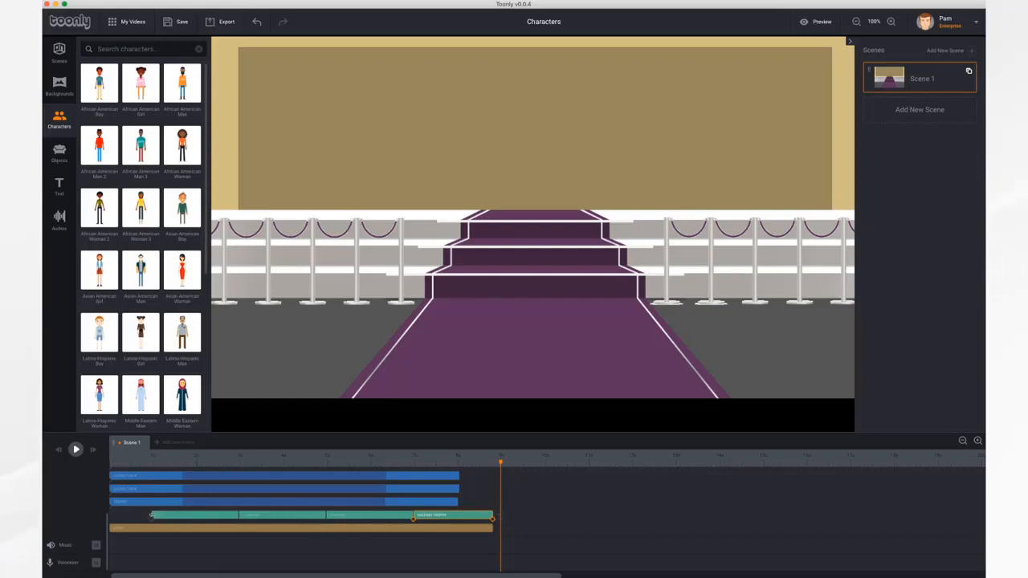
{"action": "mouse_move", "coordinate": [153, 516]}
{"action": "left_mouse_down"}
{"action": "mouse_move", "coordinate": [132, 514]}
{"action": "mouse_move", "coordinate": [208, 515]}
{"action": "mouse_move", "coordinate": [149, 514]}
{"action": "left_mouse_up"}
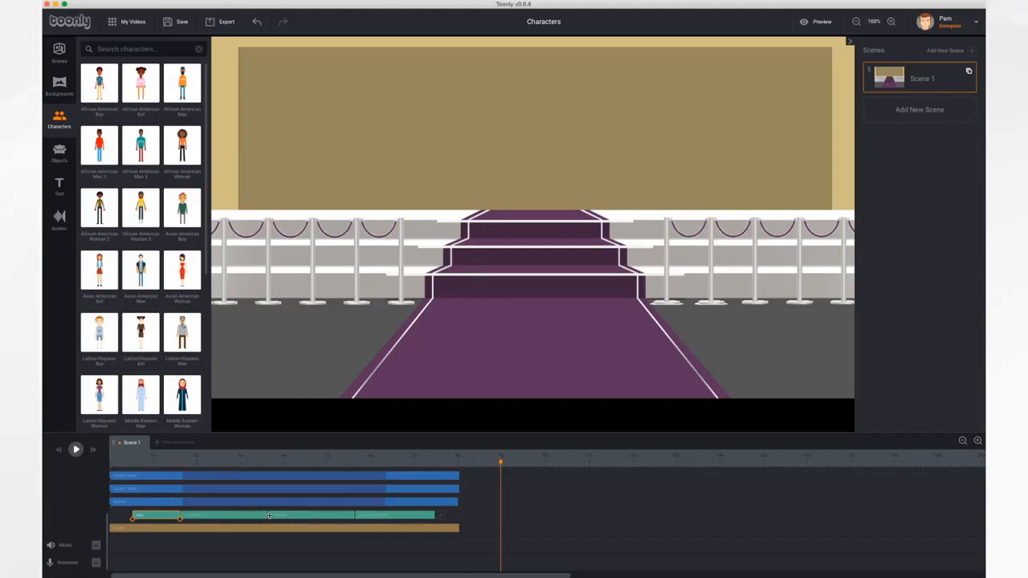
{"action": "left_click_drag", "start_coordinate": [269, 516], "coordinate": [257, 515]}
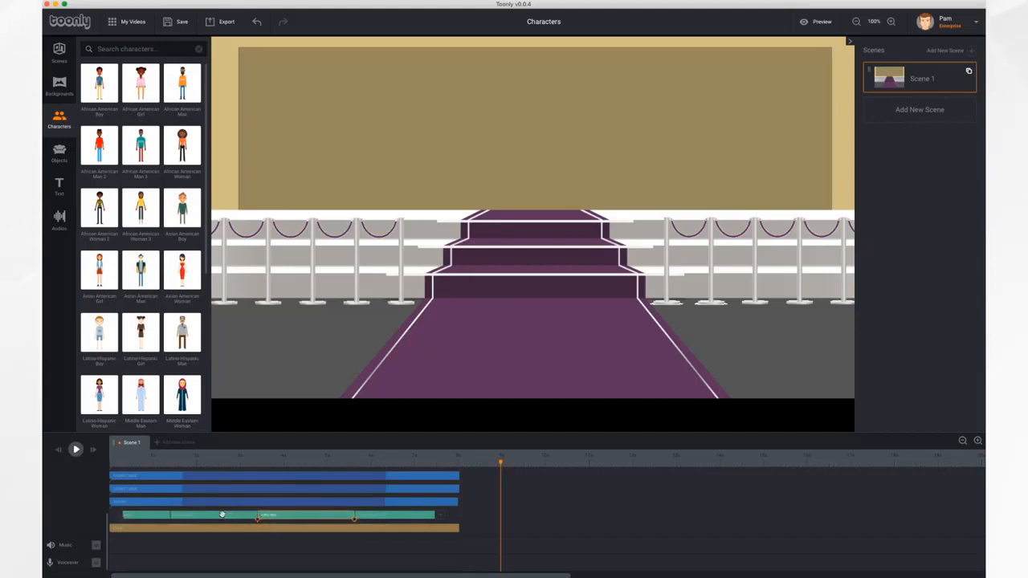
{"action": "left_click_drag", "start_coordinate": [157, 516], "coordinate": [181, 516]}
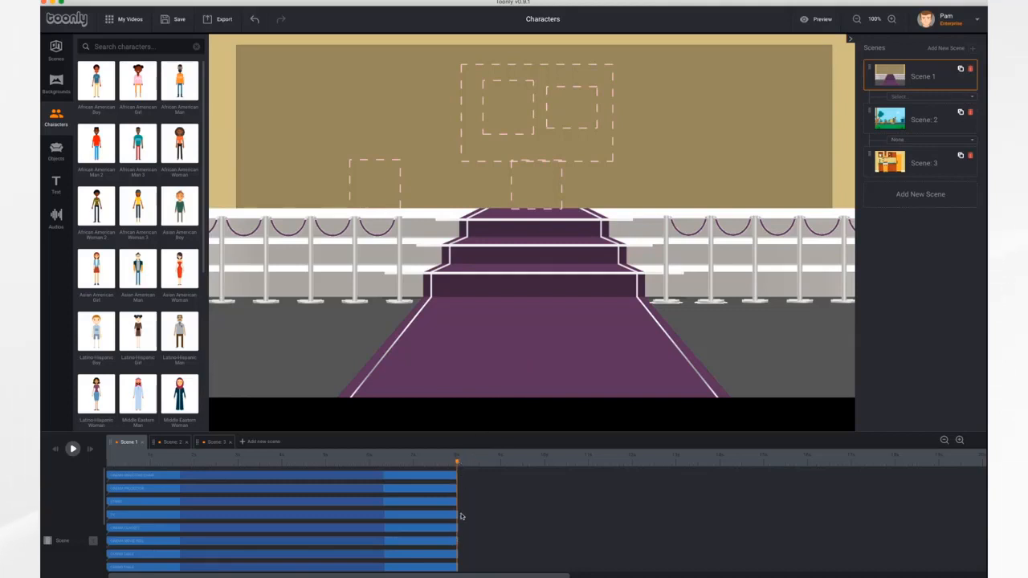
Step: Add a Running animation after the woman's Holding trophy clip
{"action": "scroll", "coordinate": [460, 517], "scroll_direction": "down", "scroll_amount": 3}
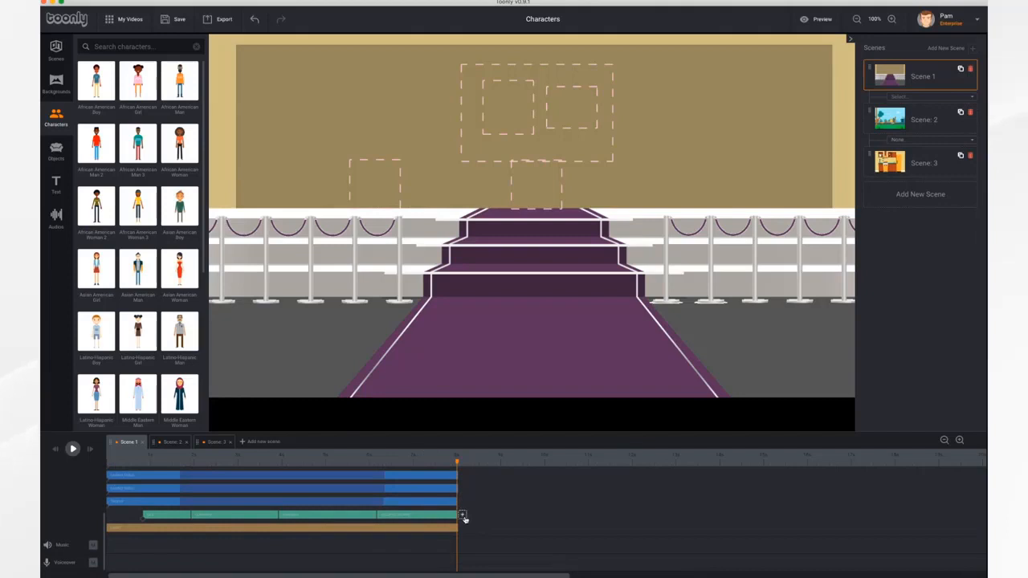
{"action": "left_click", "coordinate": [463, 516]}
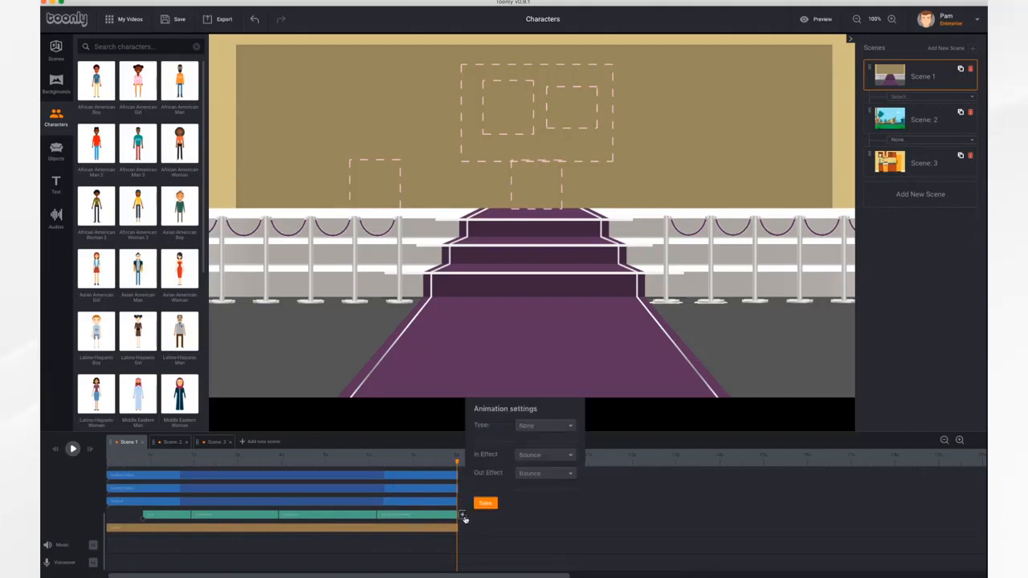
{"action": "left_click", "coordinate": [552, 430]}
{"action": "scroll", "coordinate": [550, 490], "scroll_direction": "down", "scroll_amount": 5}
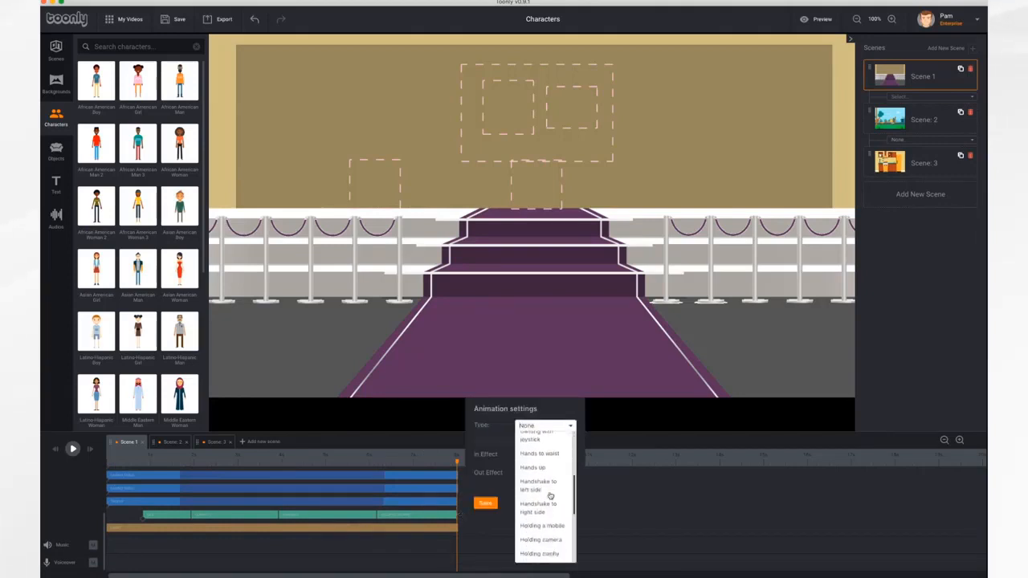
{"action": "scroll", "coordinate": [550, 496], "scroll_direction": "down", "scroll_amount": 8}
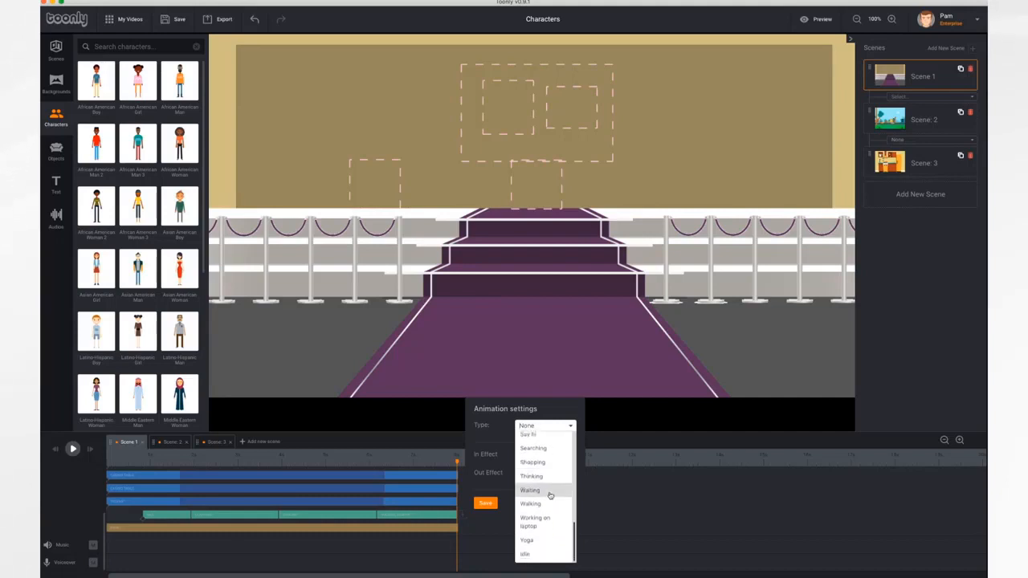
{"action": "scroll", "coordinate": [550, 521], "scroll_direction": "up", "scroll_amount": 8}
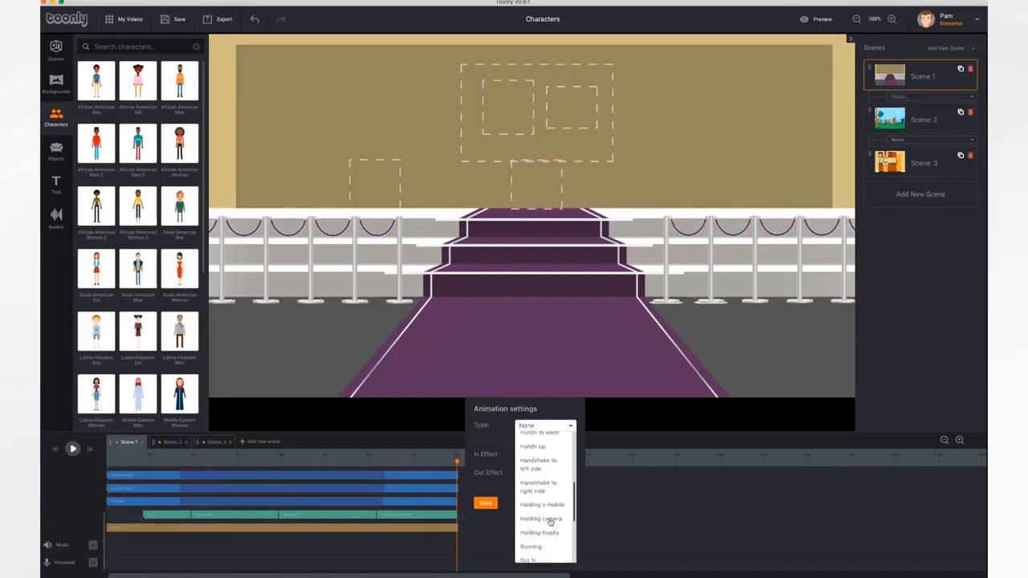
{"action": "left_click", "coordinate": [539, 551]}
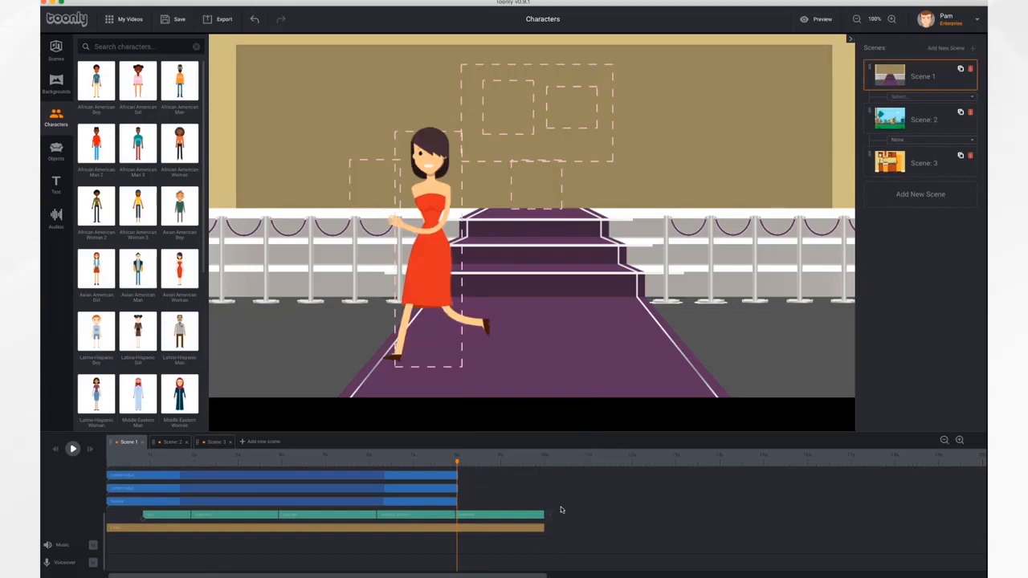
Step: Flip the running woman horizontally, move her Running clip's end position off the stage's right edge, and play it back
{"action": "left_click", "coordinate": [436, 239]}
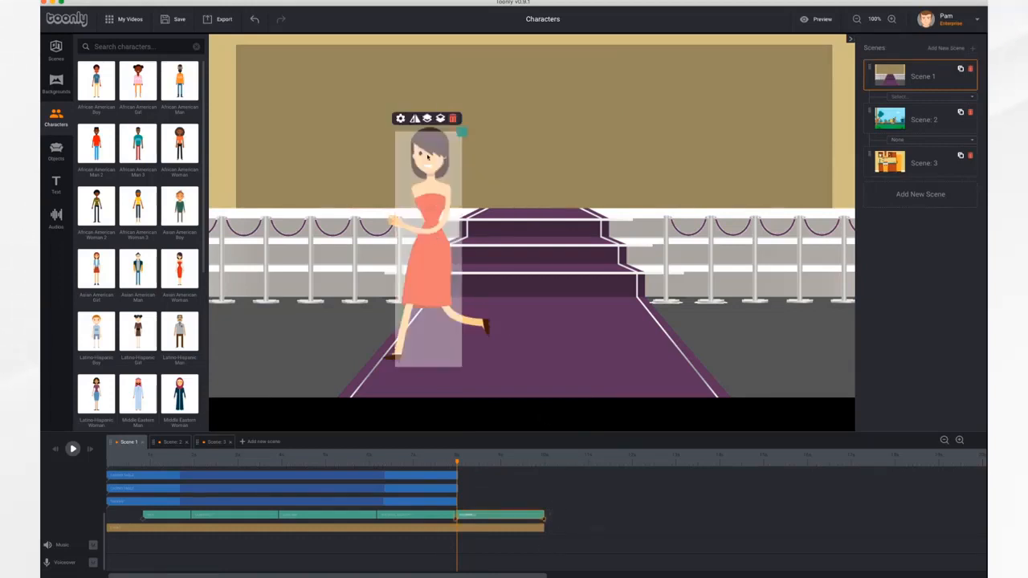
{"action": "left_click", "coordinate": [414, 118]}
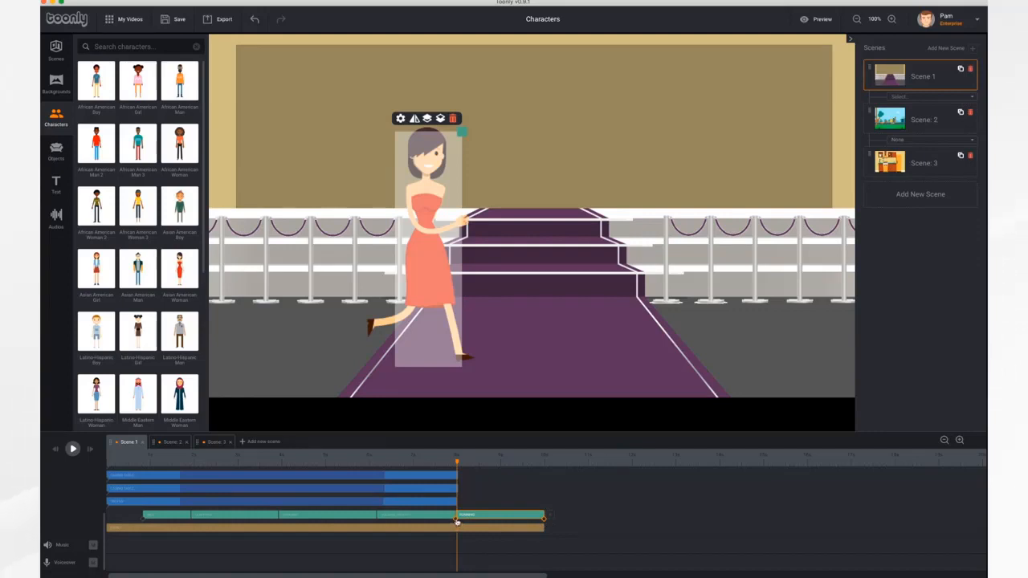
{"action": "left_click", "coordinate": [542, 522]}
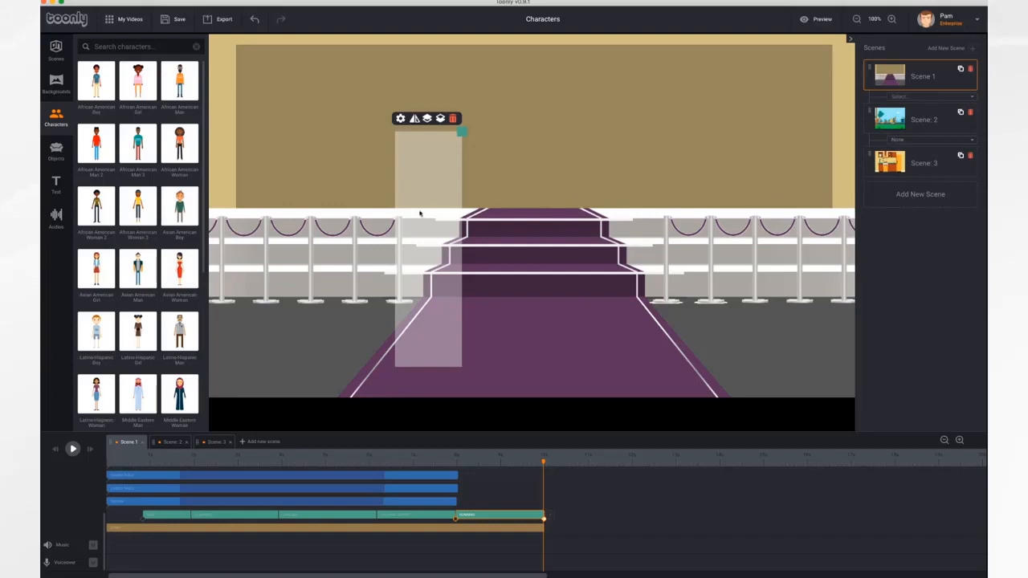
{"action": "left_click_drag", "start_coordinate": [418, 211], "coordinate": [887, 216]}
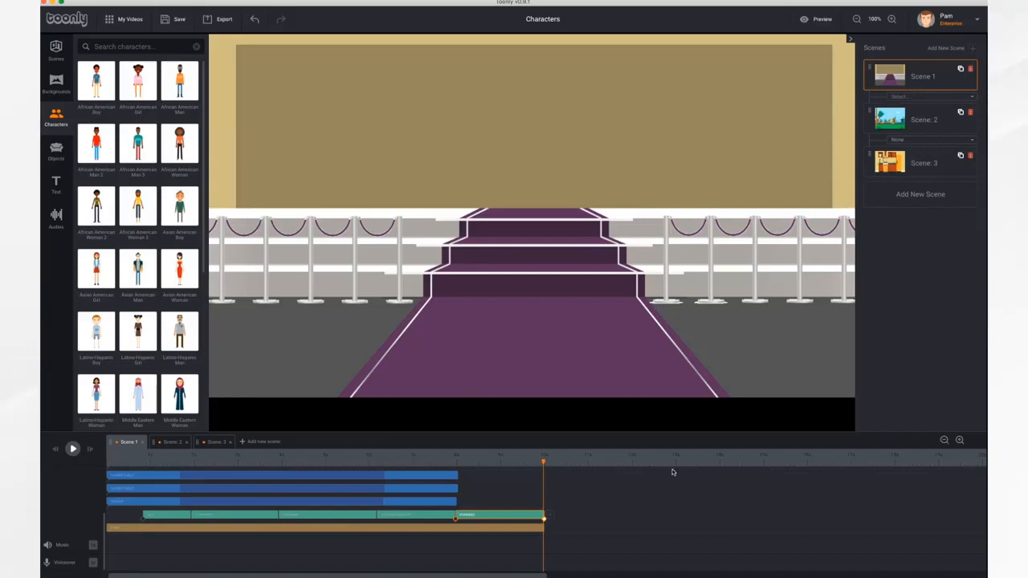
{"action": "left_click_drag", "start_coordinate": [544, 464], "coordinate": [412, 450]}
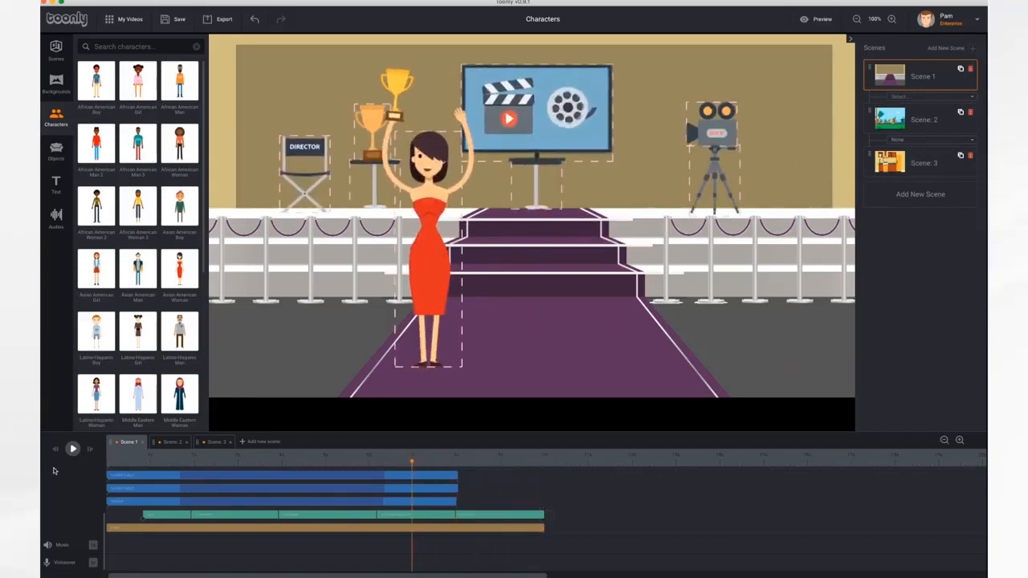
{"action": "left_click", "coordinate": [71, 450]}
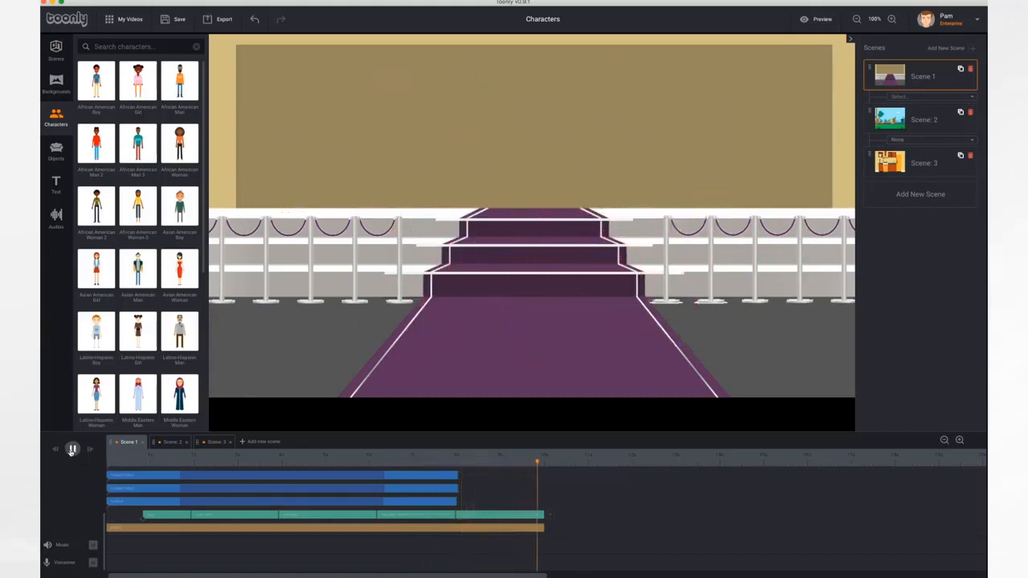
Step: Set the Running clip's out effect to Instant and replay the end of the scene
{"action": "left_click", "coordinate": [497, 517]}
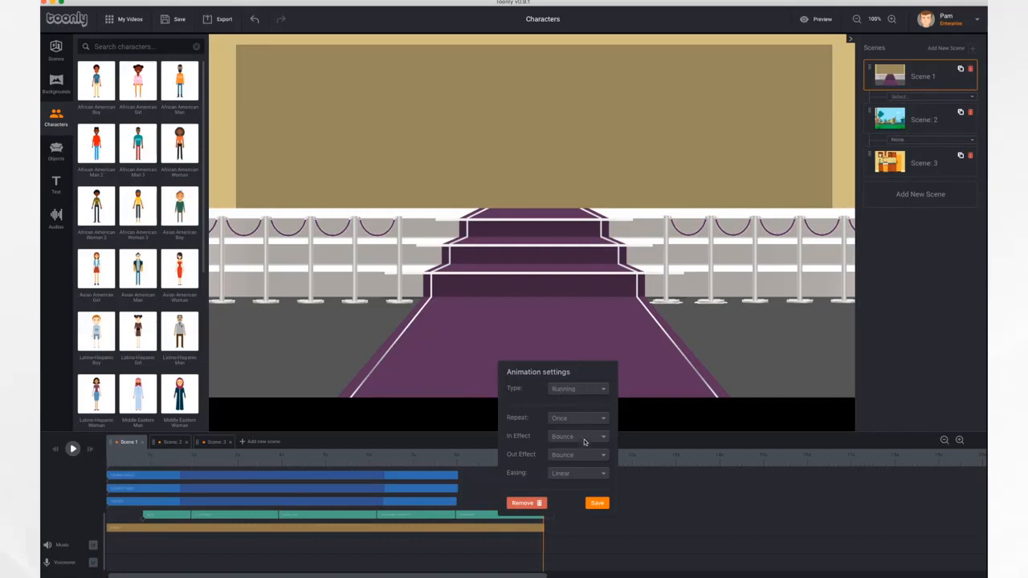
{"action": "left_click", "coordinate": [582, 456]}
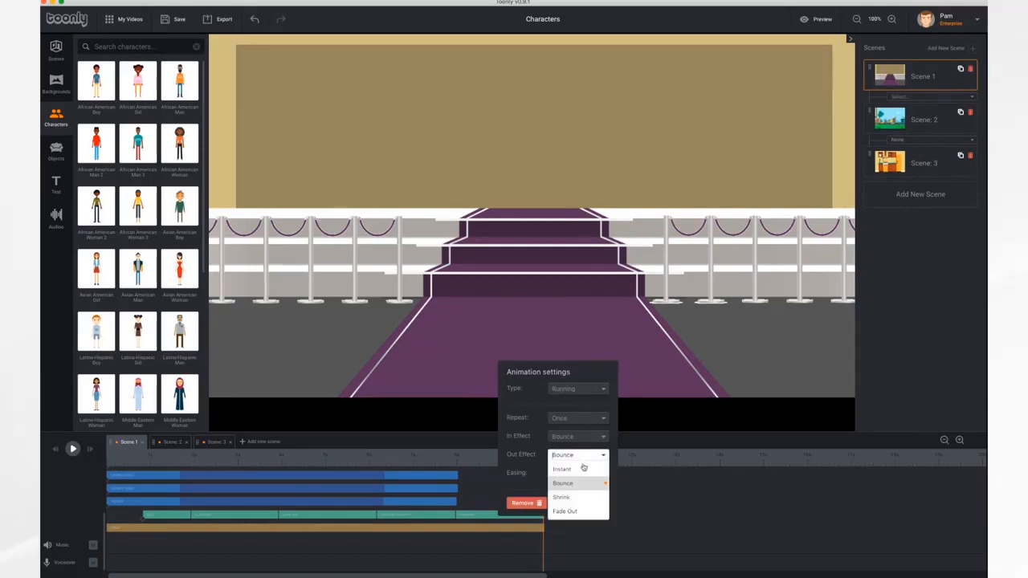
{"action": "left_click", "coordinate": [573, 471]}
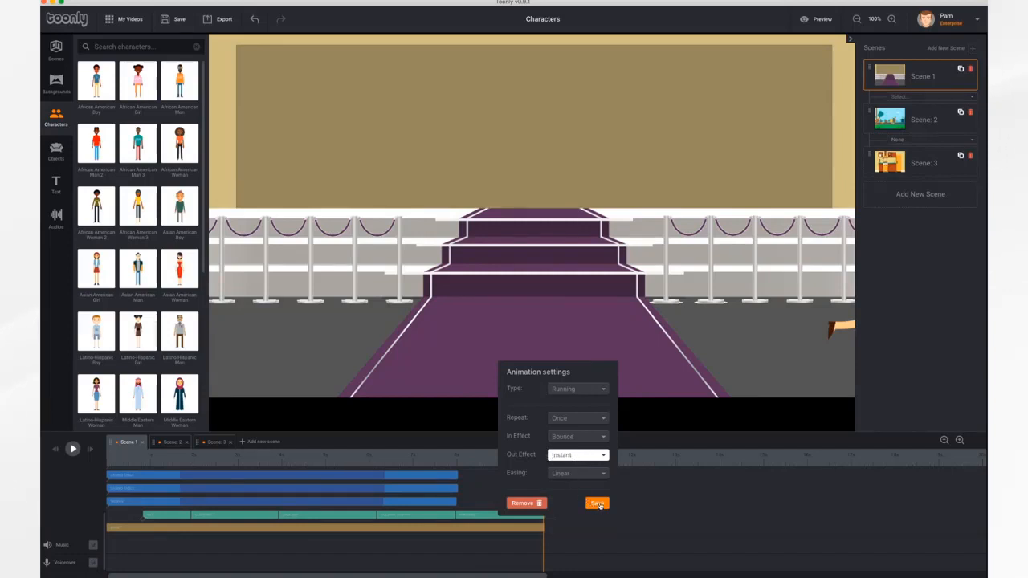
{"action": "left_click", "coordinate": [598, 503]}
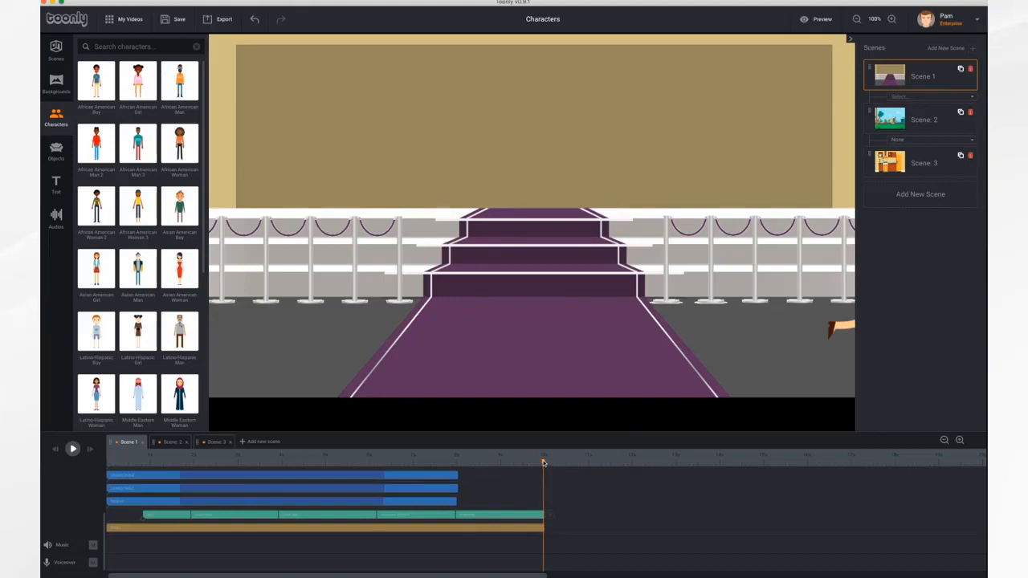
{"action": "left_click_drag", "start_coordinate": [543, 463], "coordinate": [444, 463]}
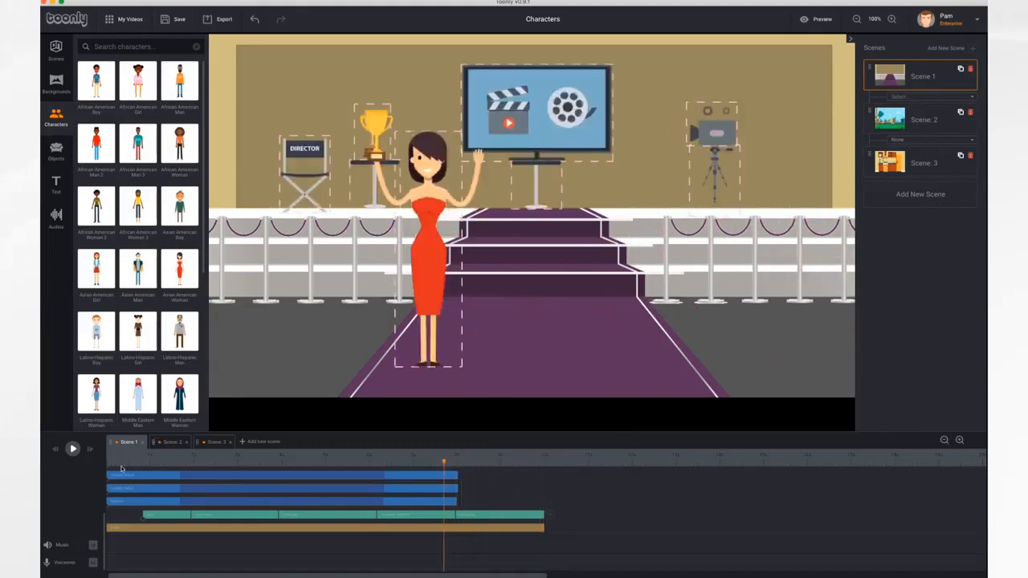
{"action": "left_click", "coordinate": [74, 450]}
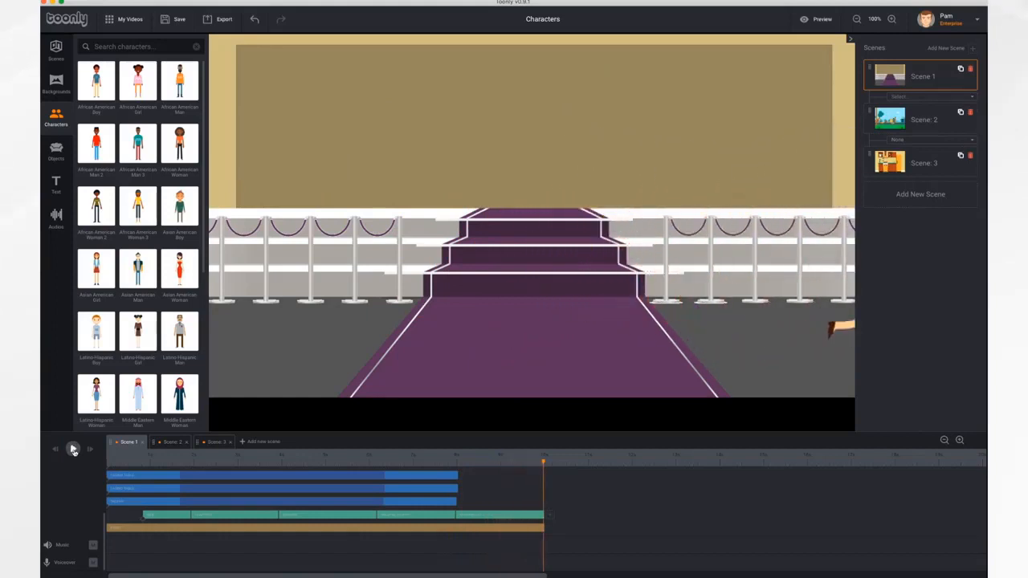
Step: In Scene 2, add the Asian American Woman character in front of the tree trunk with her feet on the grass
{"action": "left_click", "coordinate": [171, 441]}
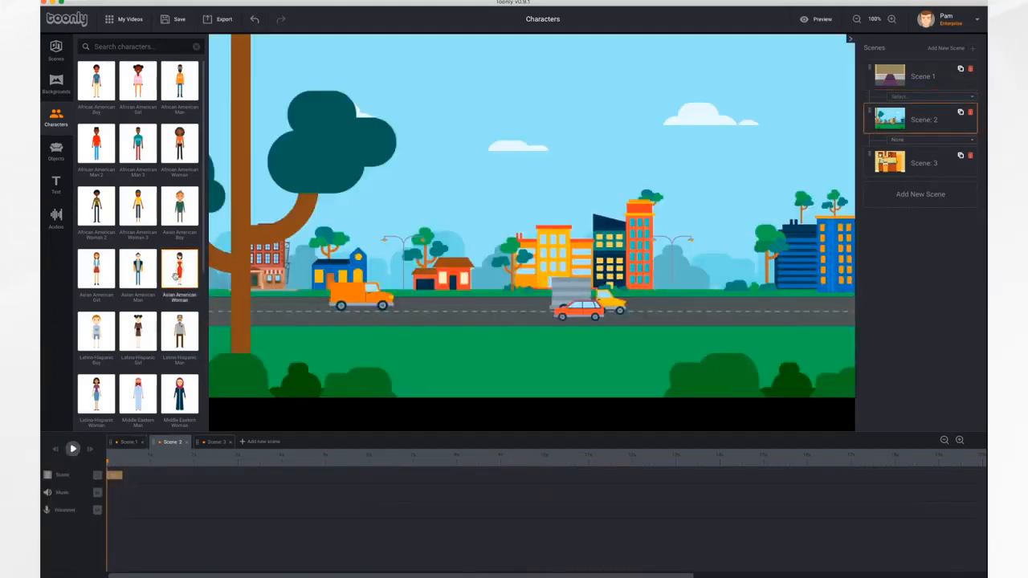
{"action": "left_click_drag", "start_coordinate": [175, 276], "coordinate": [251, 256]}
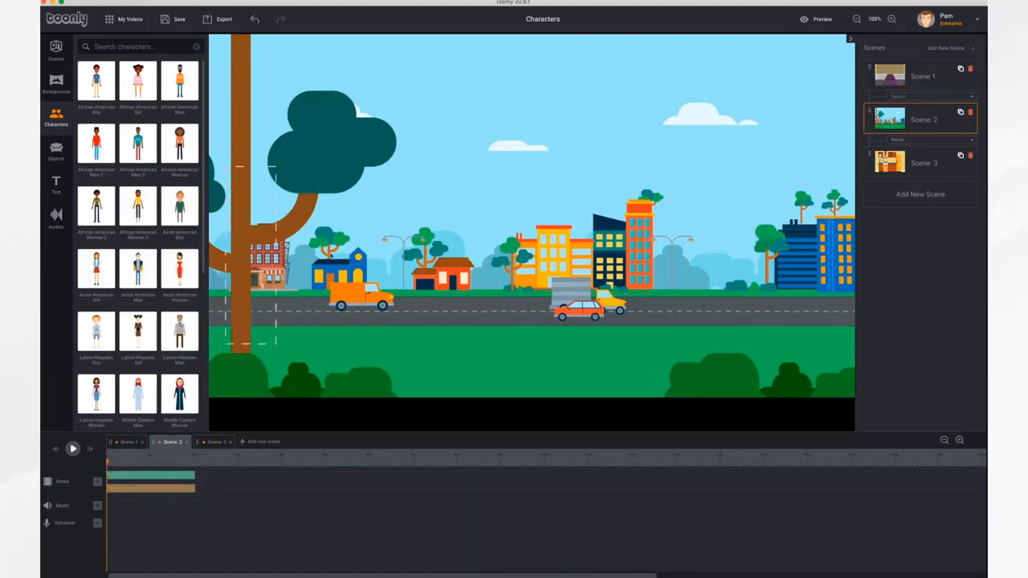
{"action": "left_click", "coordinate": [244, 258]}
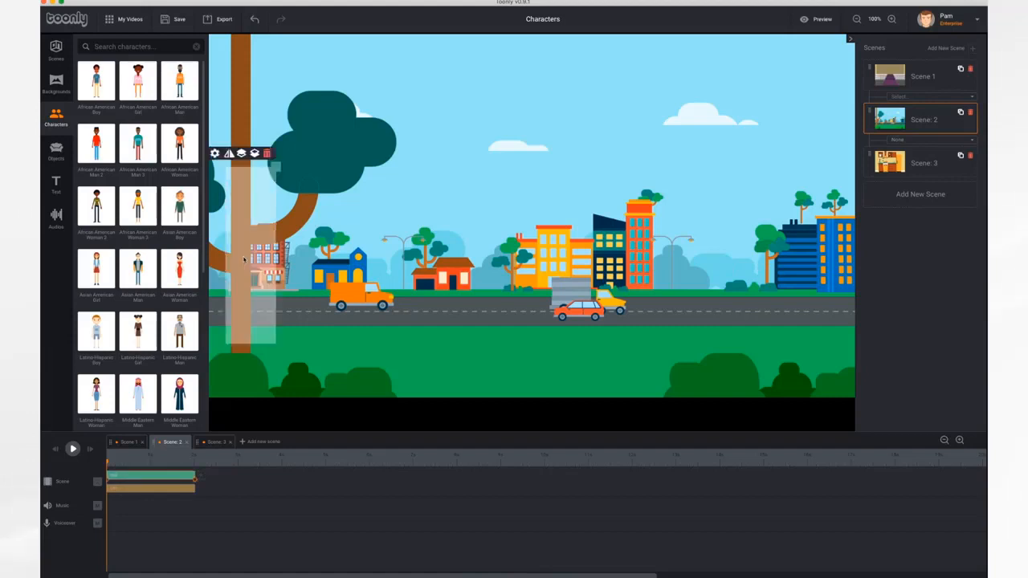
{"action": "left_click_drag", "start_coordinate": [244, 259], "coordinate": [246, 268]}
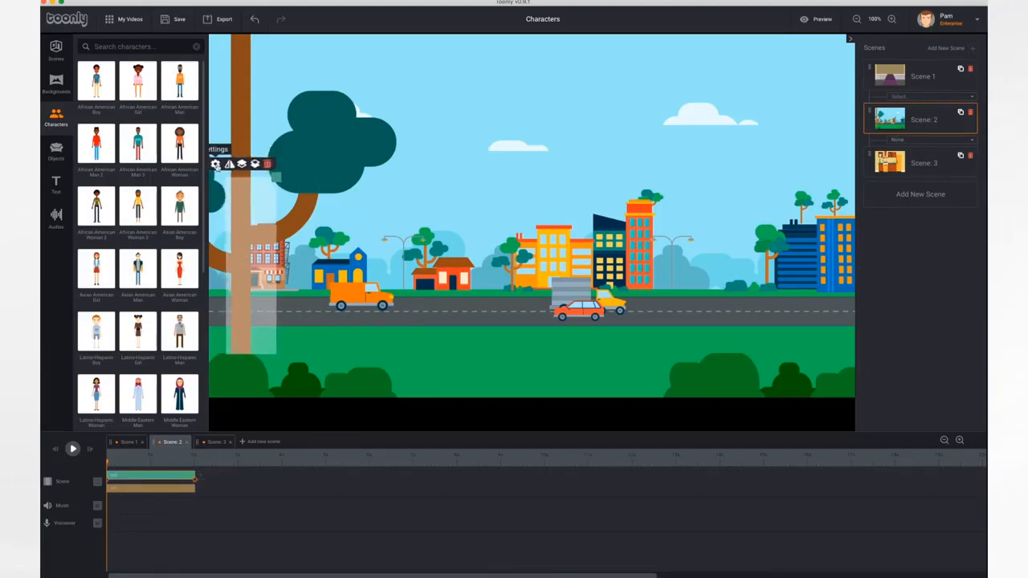
Step: Set the woman's animation type in Scene 2 to Running, with Instant as both the in effect and the out effect
{"action": "left_click", "coordinate": [215, 164]}
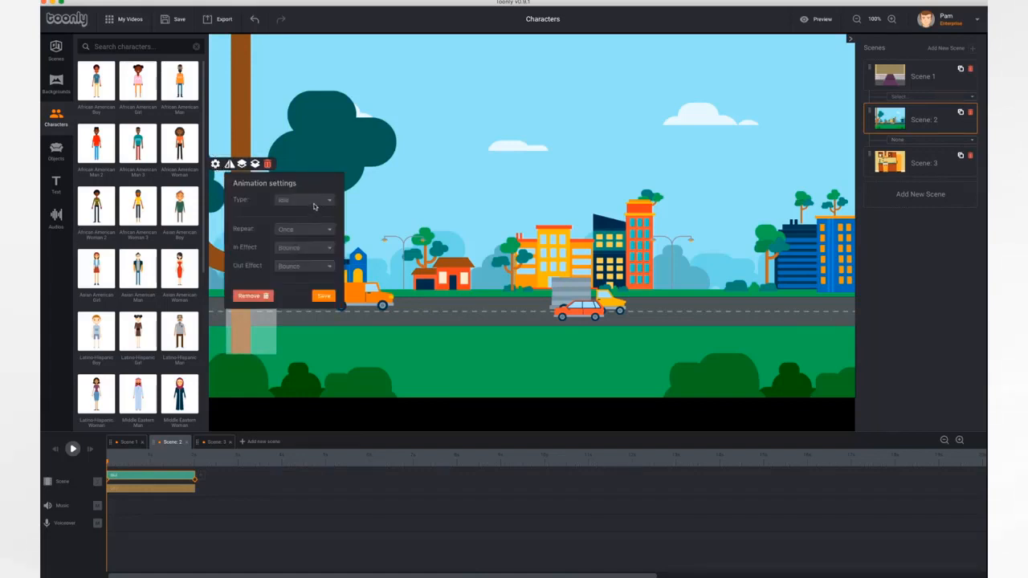
{"action": "left_click", "coordinate": [313, 200]}
{"action": "left_click", "coordinate": [298, 294]}
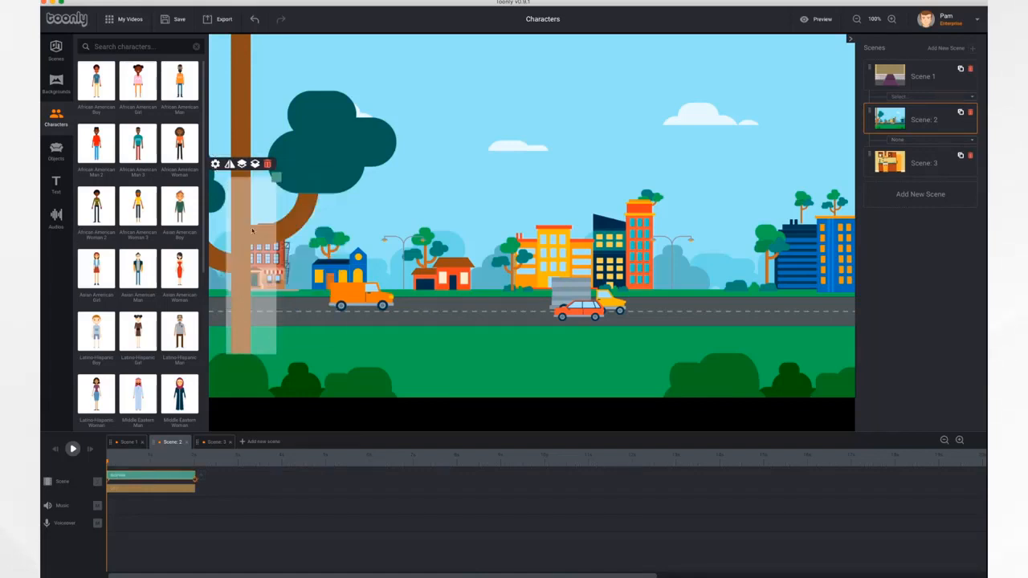
{"action": "left_click", "coordinate": [216, 164]}
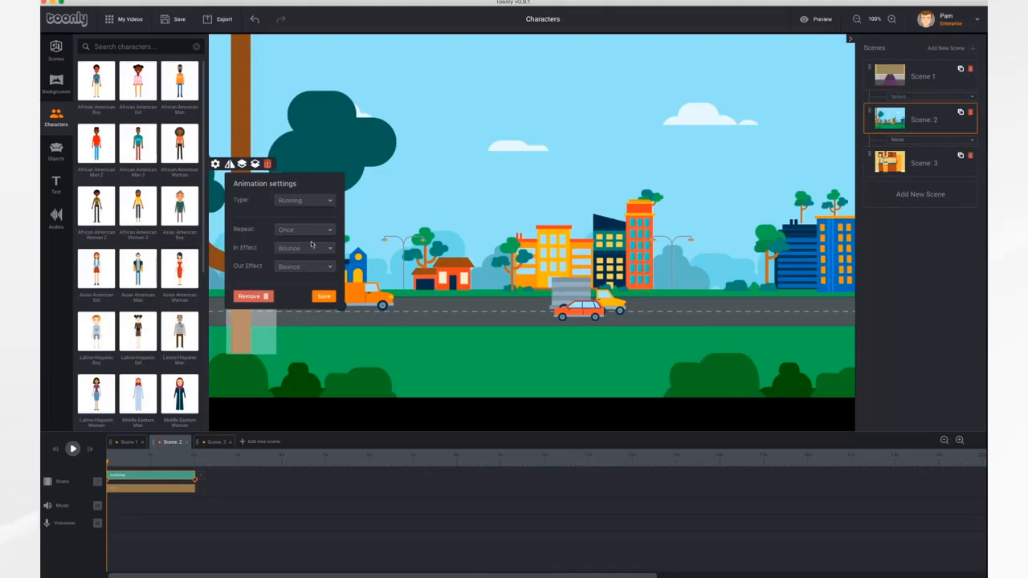
{"action": "left_click", "coordinate": [312, 248]}
{"action": "left_click", "coordinate": [303, 263]}
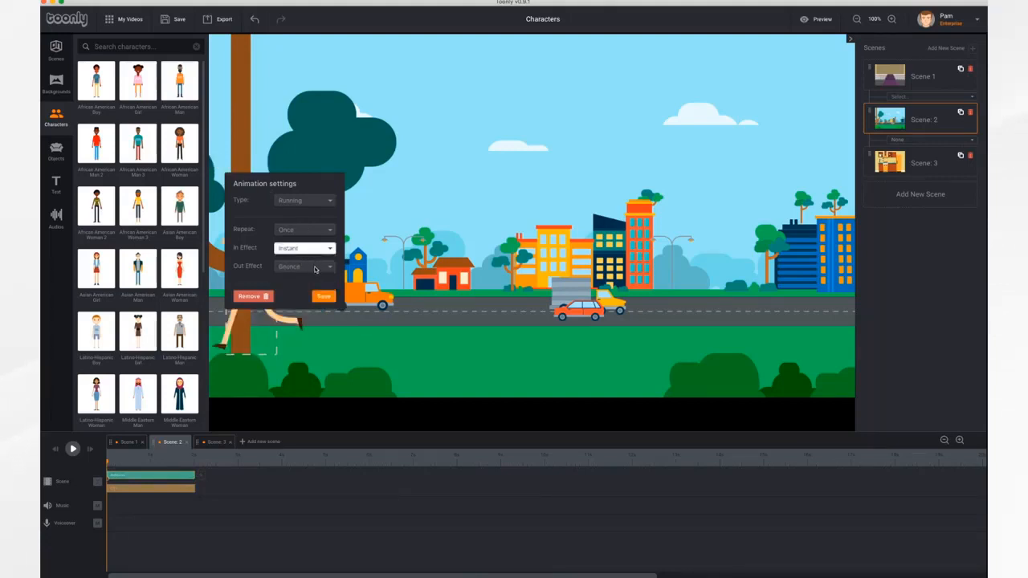
{"action": "left_click", "coordinate": [314, 269]}
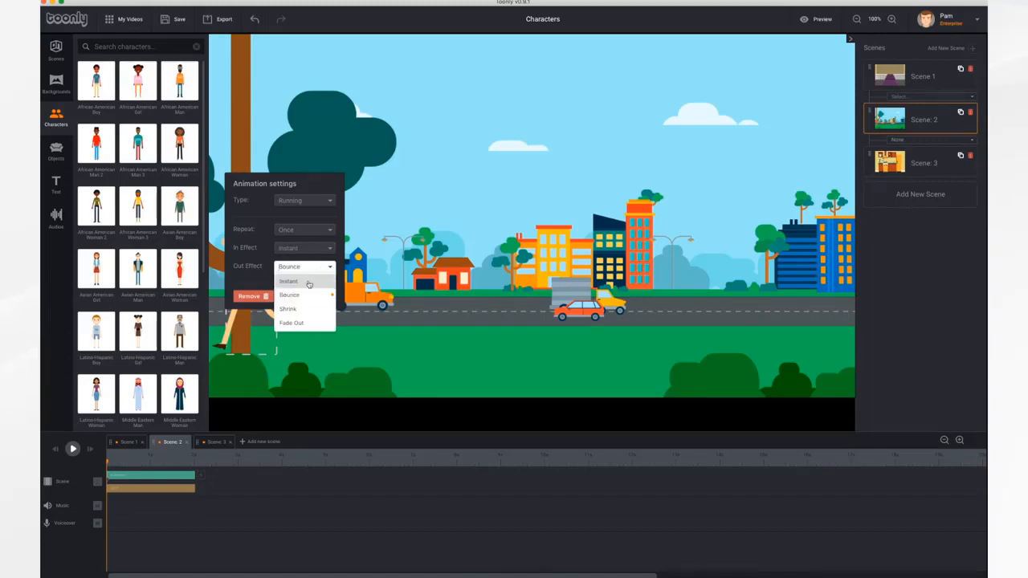
{"action": "left_click", "coordinate": [308, 283]}
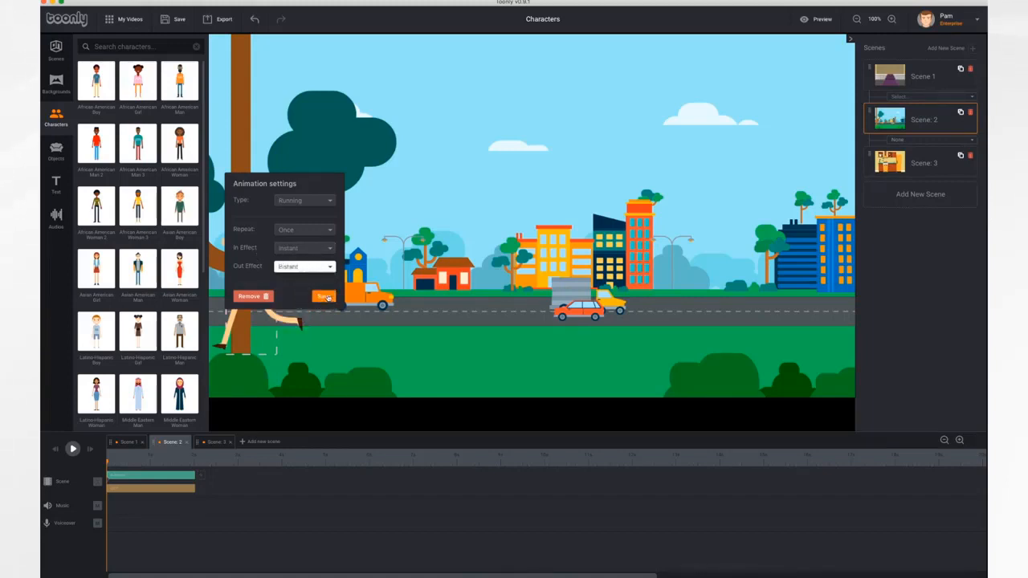
{"action": "left_click", "coordinate": [323, 297]}
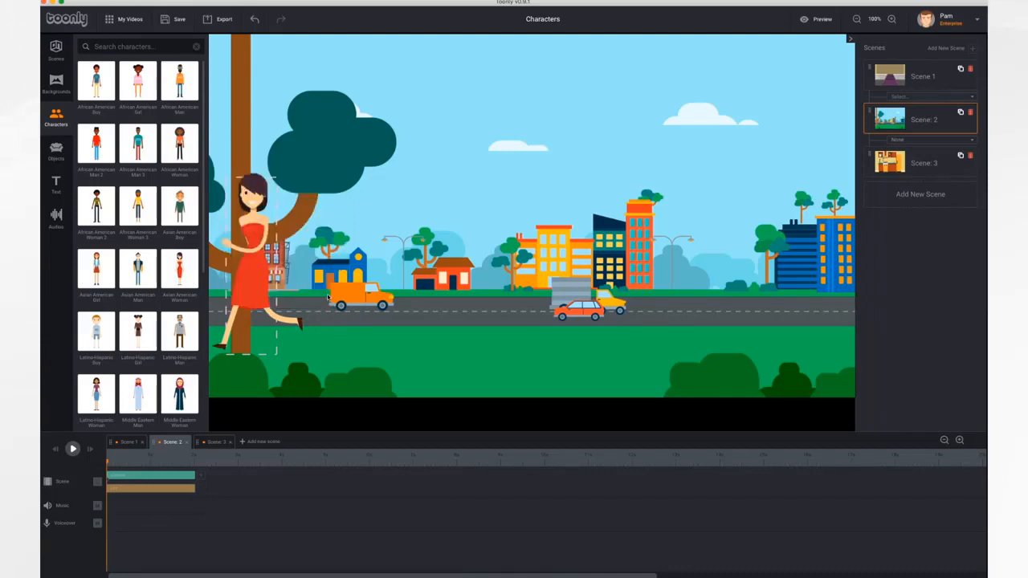
Step: Flip the running woman horizontally and extend her Running clip to about 4.5 seconds
{"action": "left_click", "coordinate": [250, 247]}
{"action": "left_click", "coordinate": [229, 164]}
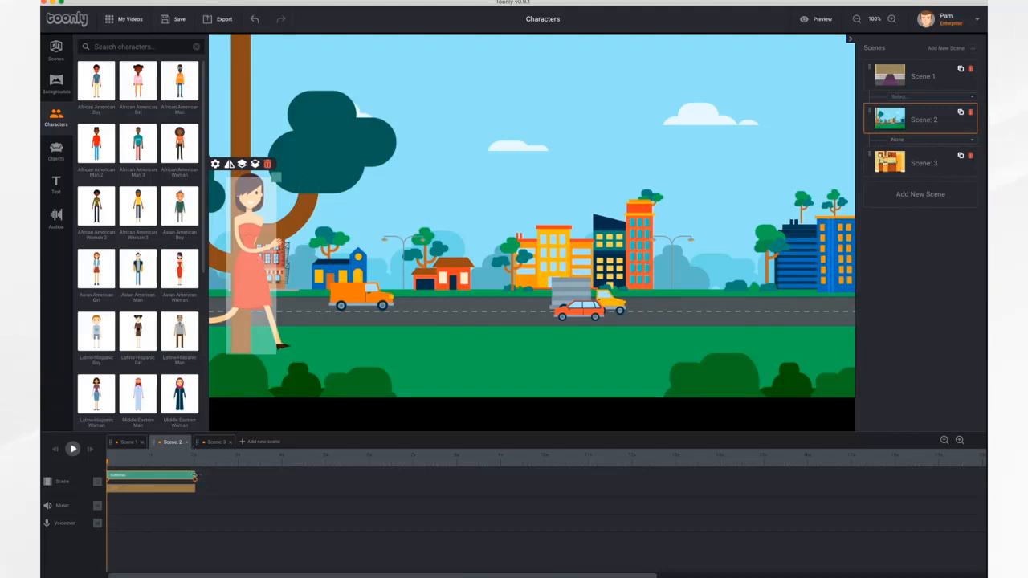
{"action": "left_click_drag", "start_coordinate": [194, 477], "coordinate": [306, 478]}
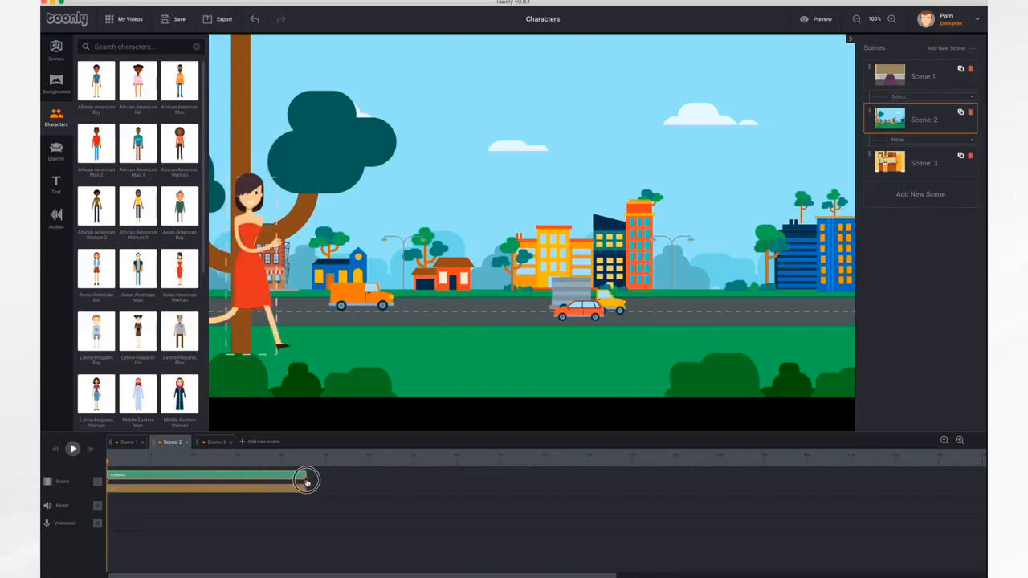
Step: Move the woman's end position off the stage's right edge and play Scene 2 from the start
{"action": "left_click", "coordinate": [165, 477]}
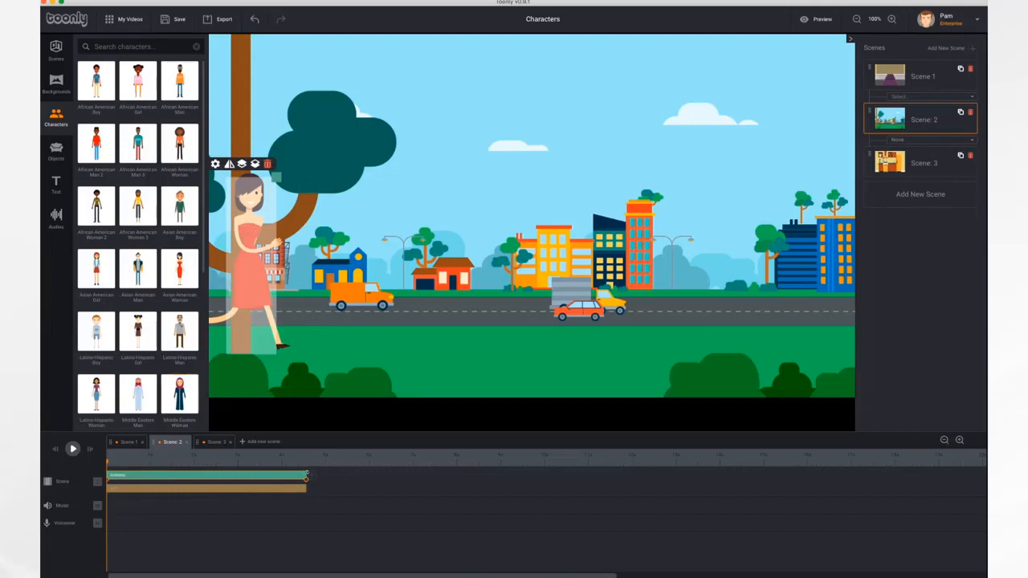
{"action": "left_click", "coordinate": [306, 481]}
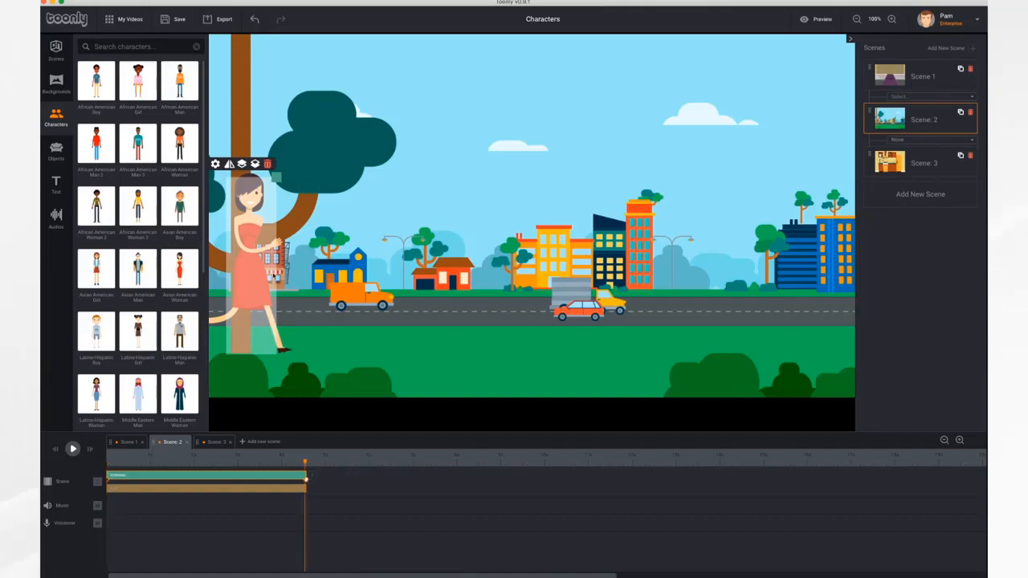
{"action": "left_click_drag", "start_coordinate": [269, 256], "coordinate": [880, 264]}
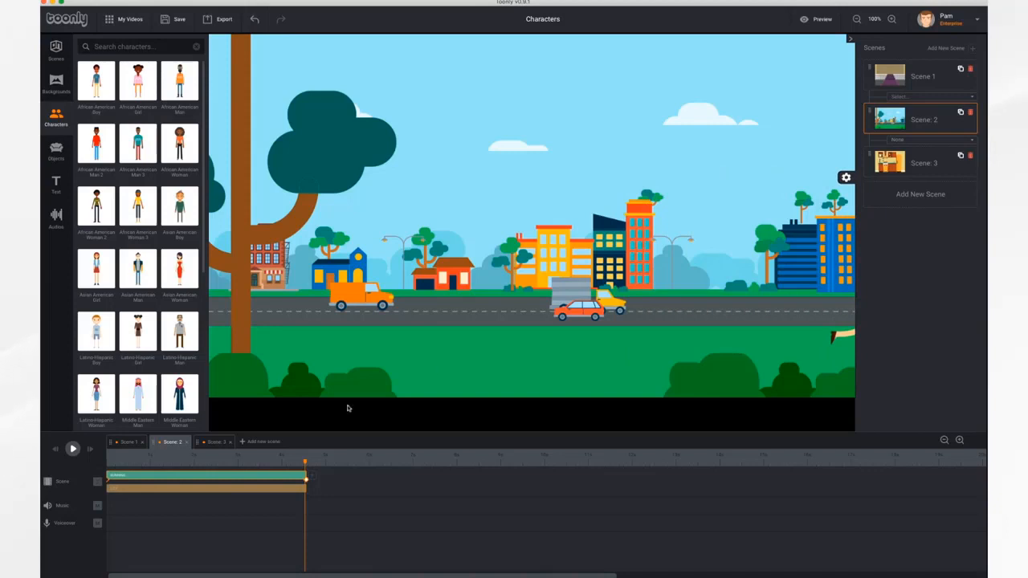
{"action": "left_click", "coordinate": [55, 451]}
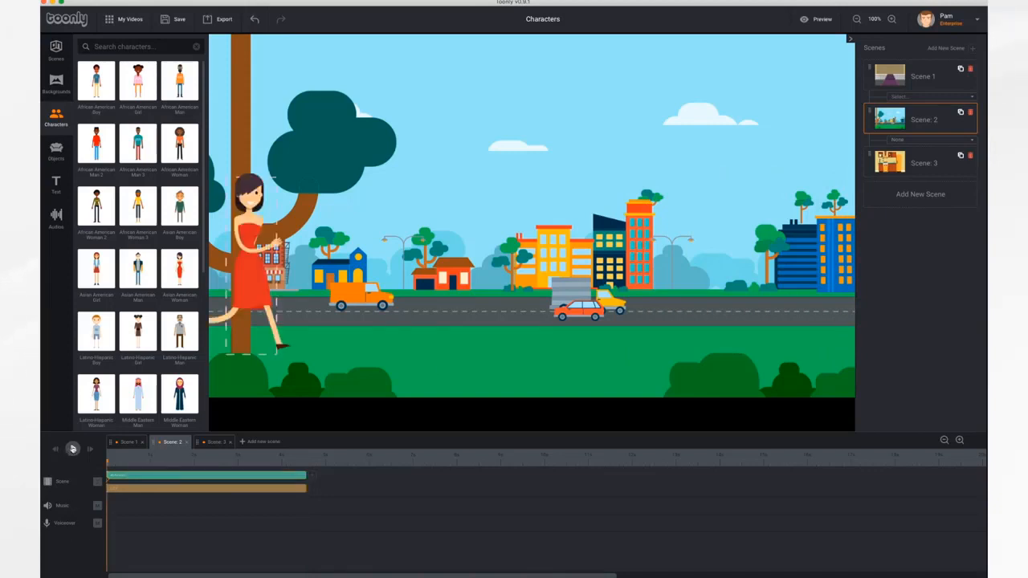
{"action": "left_click", "coordinate": [73, 448]}
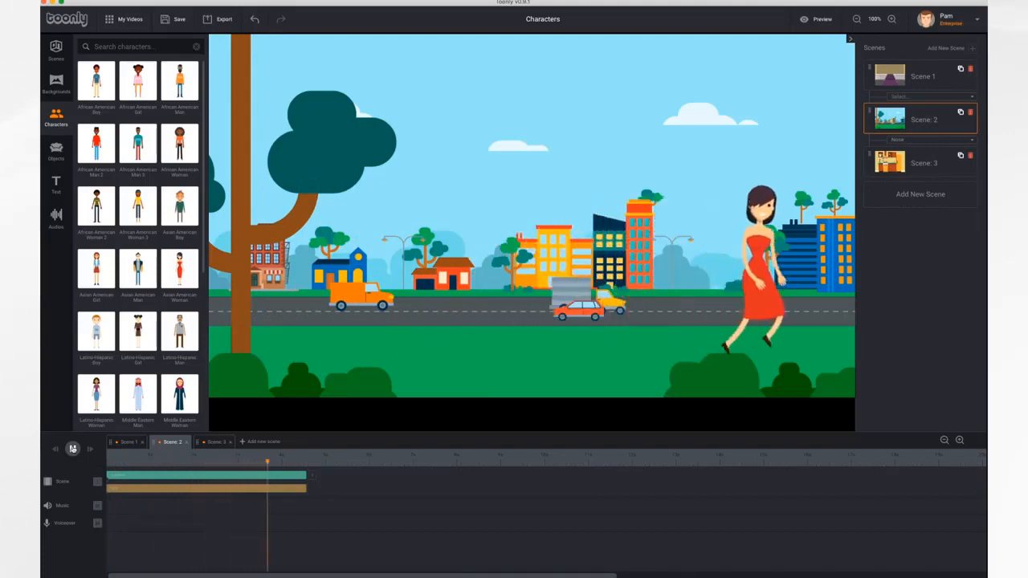
Step: Set the running woman's animation in Scene 2 to repeat 3 Times and save the animation settings
{"action": "left_click_drag", "start_coordinate": [289, 462], "coordinate": [128, 463]}
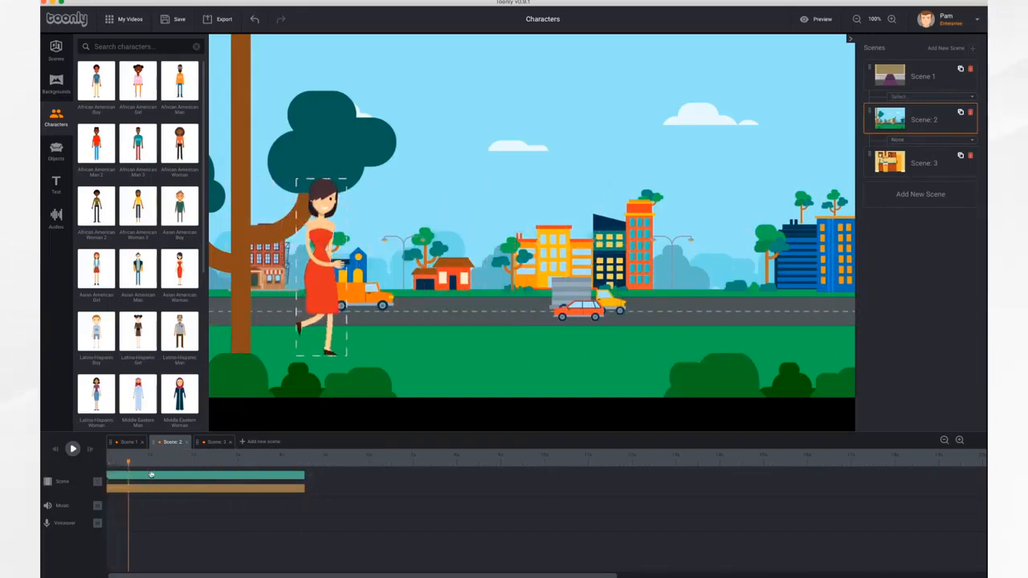
{"action": "left_click", "coordinate": [154, 479]}
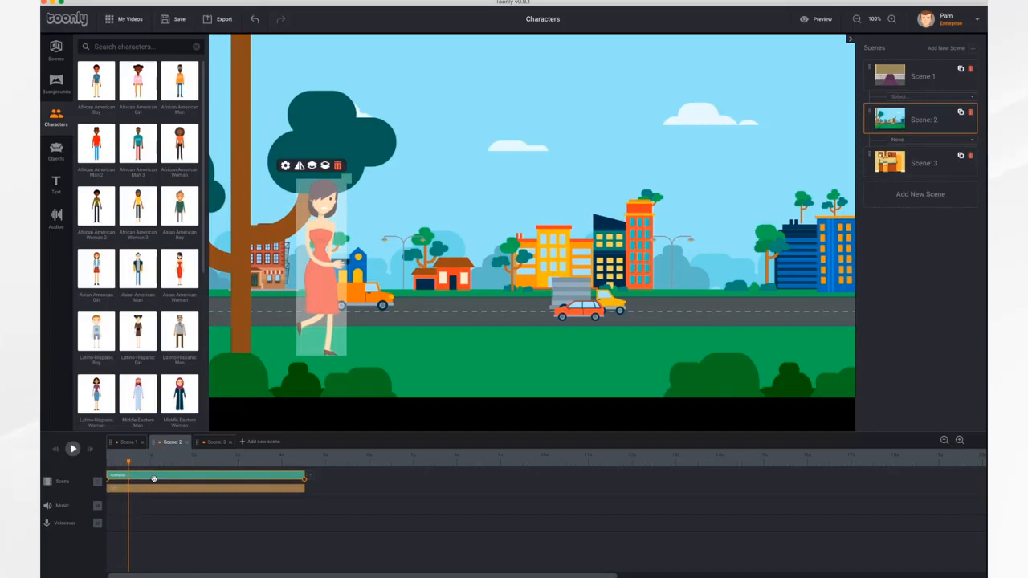
{"action": "left_click", "coordinate": [286, 166]}
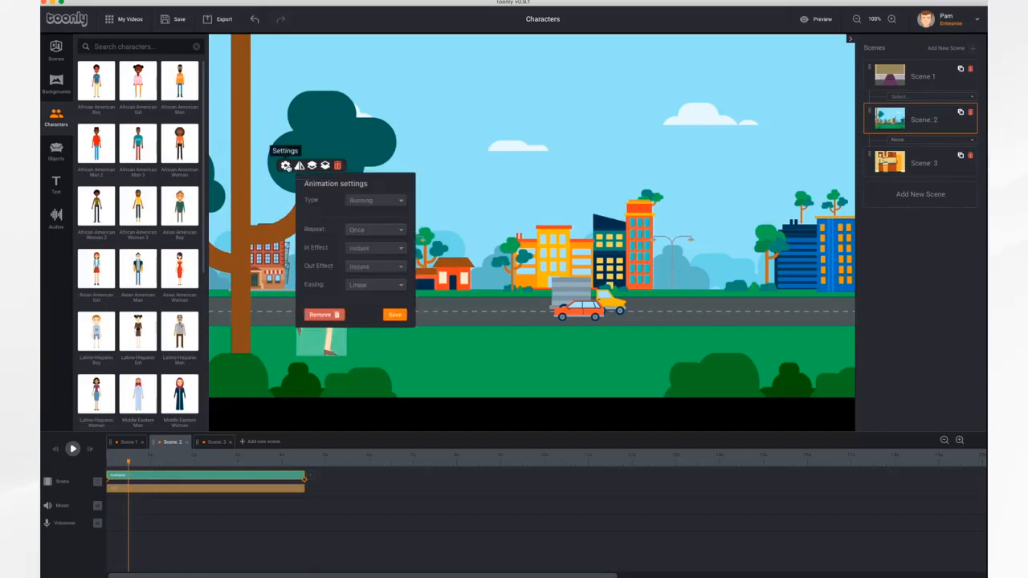
{"action": "left_click", "coordinate": [388, 231]}
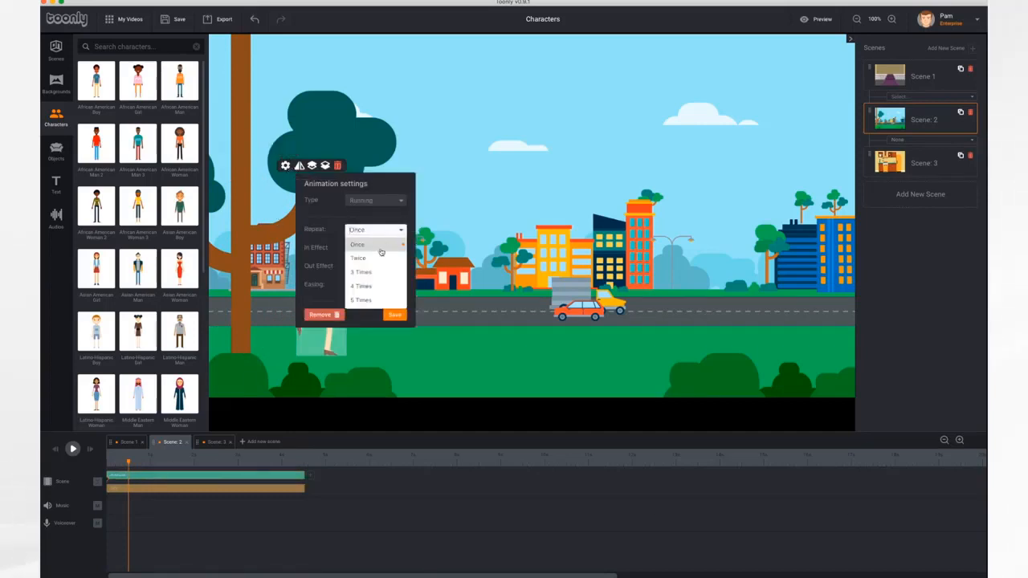
{"action": "left_click", "coordinate": [373, 273]}
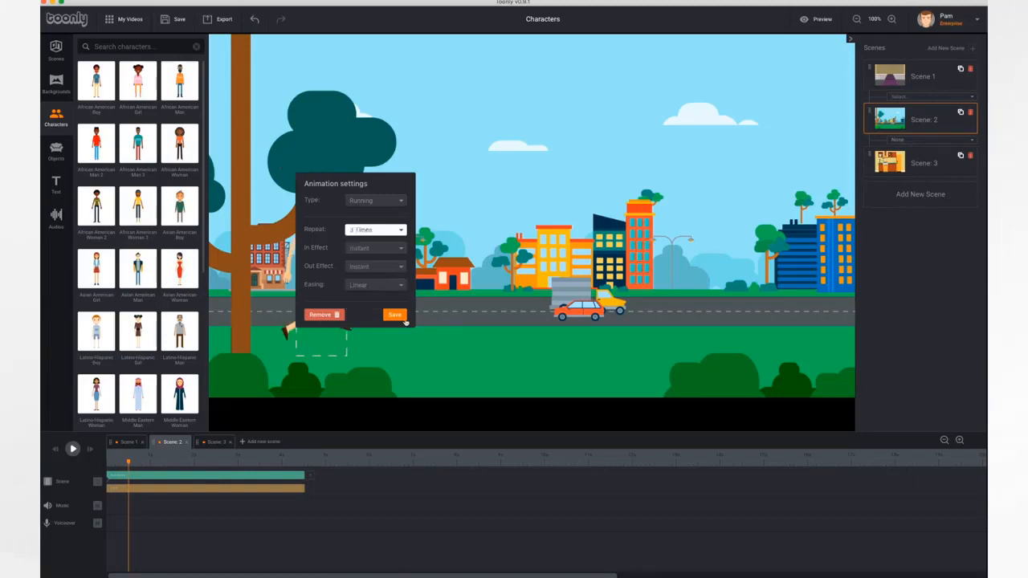
{"action": "left_click", "coordinate": [395, 315]}
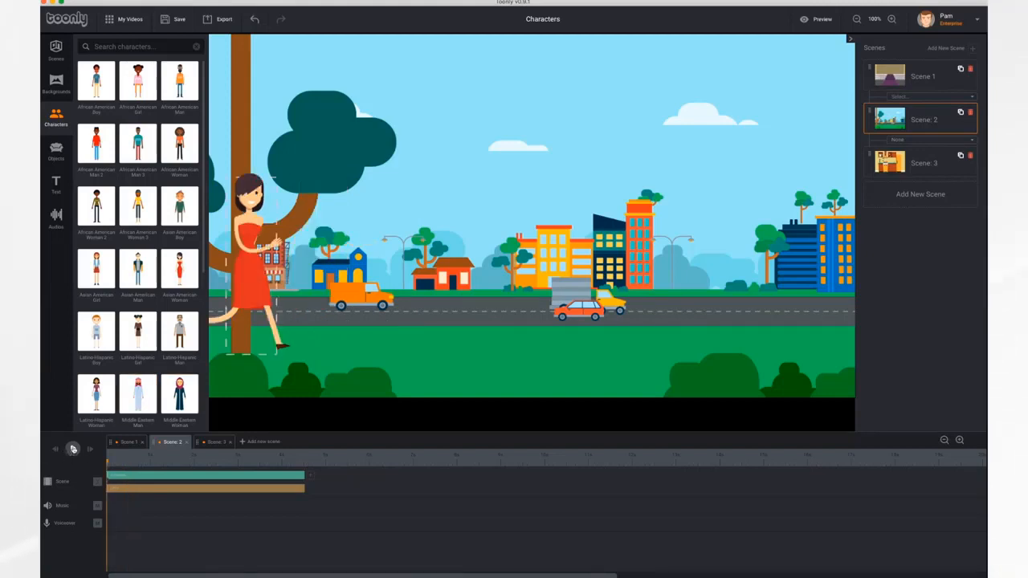
Step: Play Scene 2 and preview the Characters video starting from Scene 1
{"action": "left_click", "coordinate": [72, 449]}
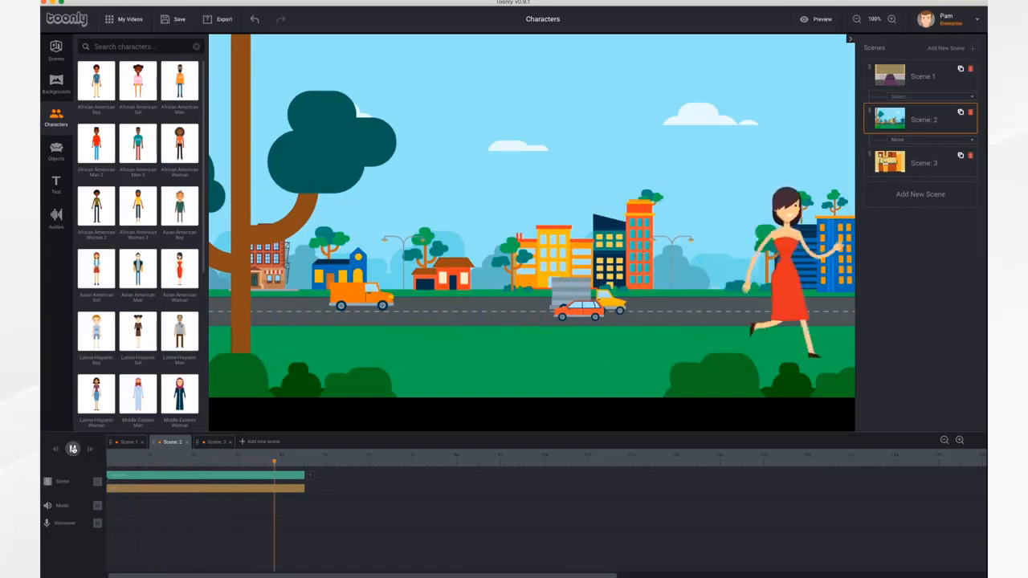
{"action": "left_click", "coordinate": [920, 76]}
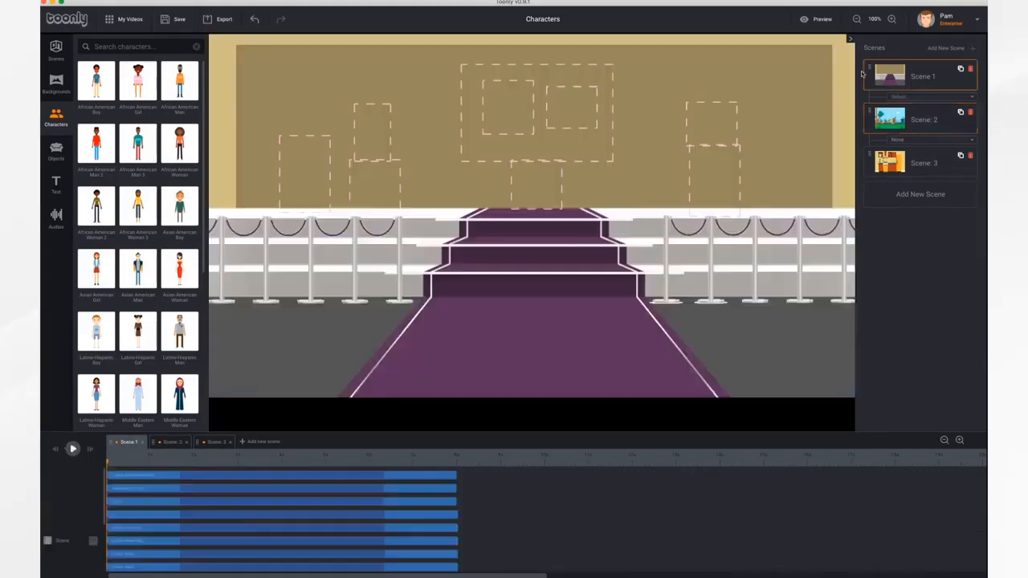
{"action": "left_click", "coordinate": [820, 18]}
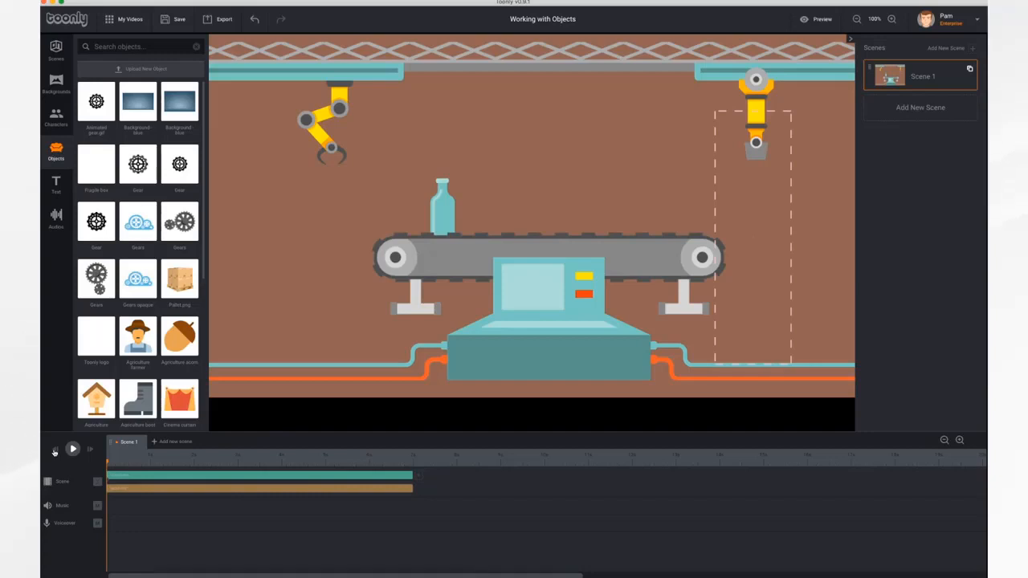
Step: Play Scene 1 of the Working with Objects video and browse the object library from gears through clothing to creative items
{"action": "left_click", "coordinate": [71, 449]}
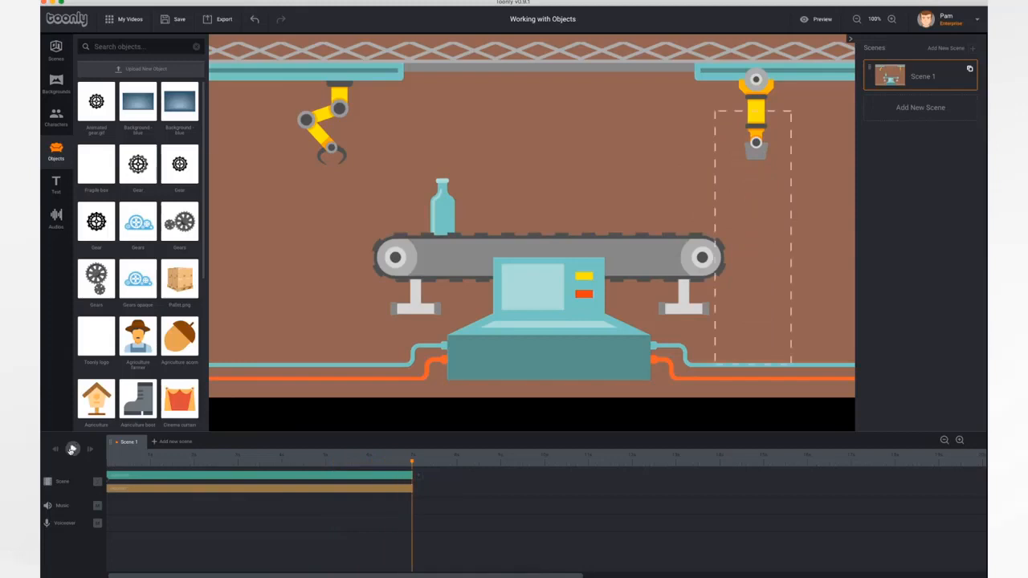
{"action": "left_click", "coordinate": [56, 153]}
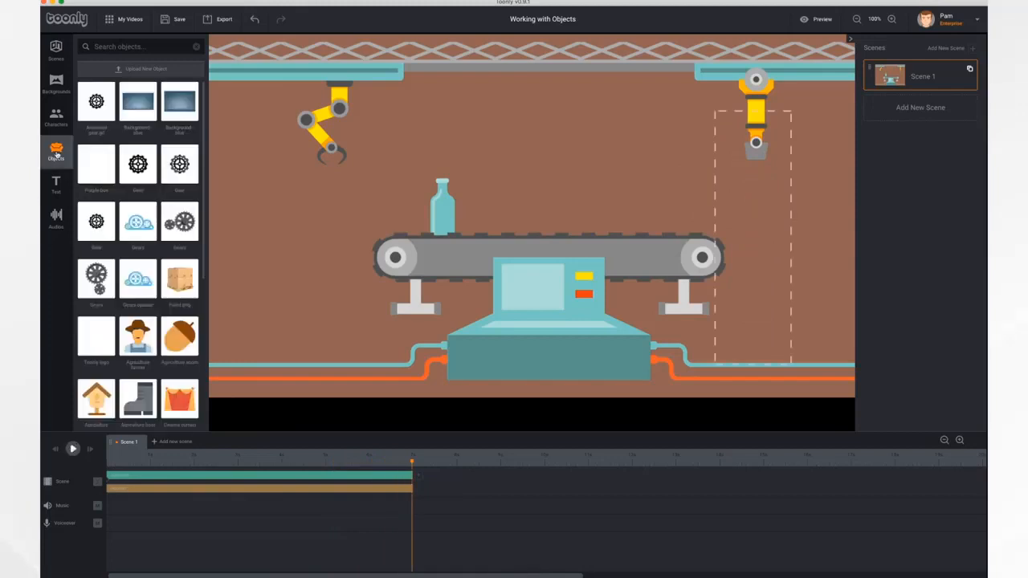
{"action": "scroll", "coordinate": [137, 257], "scroll_direction": "down", "scroll_amount": 3}
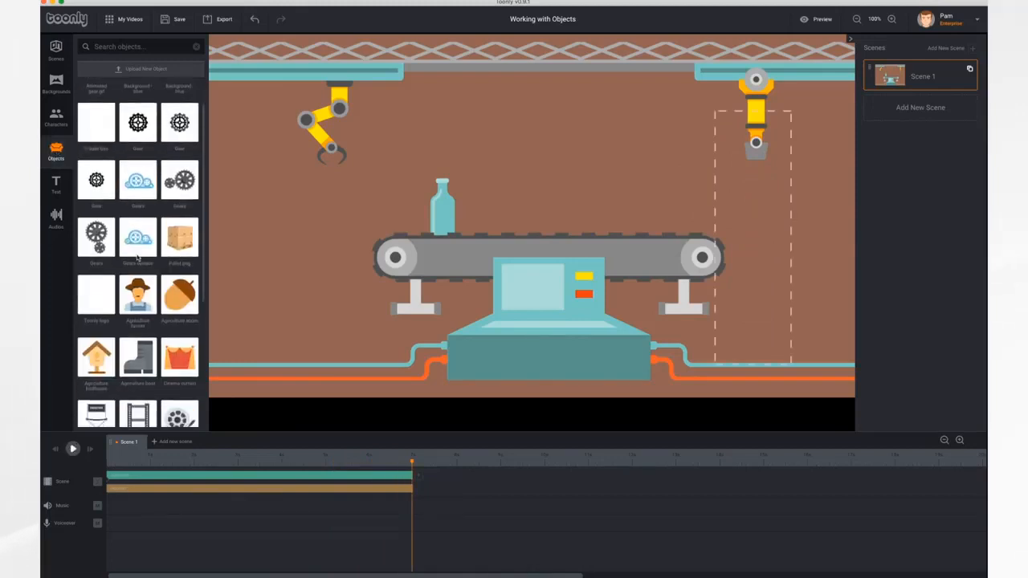
{"action": "scroll", "coordinate": [137, 257], "scroll_direction": "down", "scroll_amount": 9}
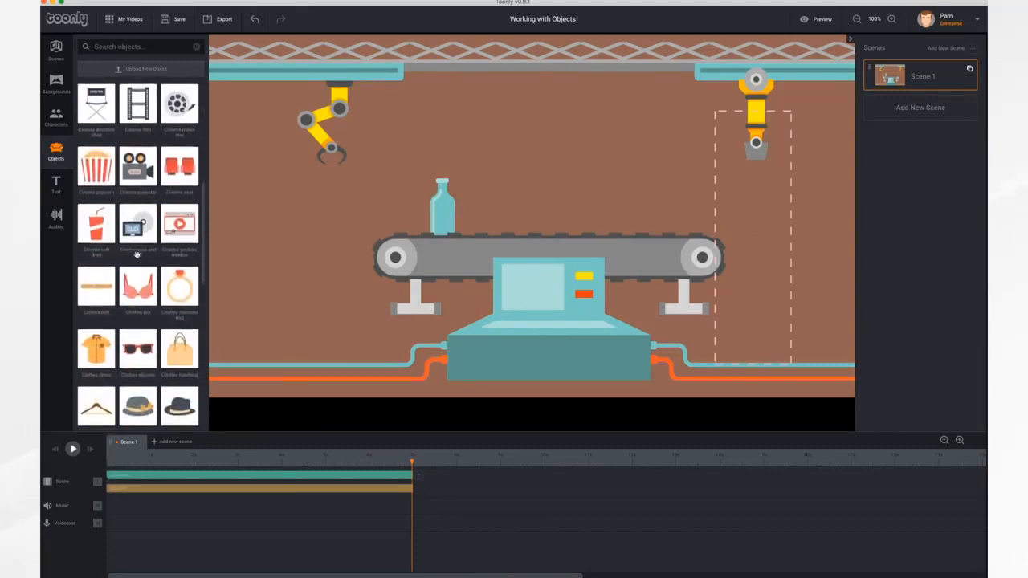
{"action": "scroll", "coordinate": [137, 257], "scroll_direction": "down", "scroll_amount": 8}
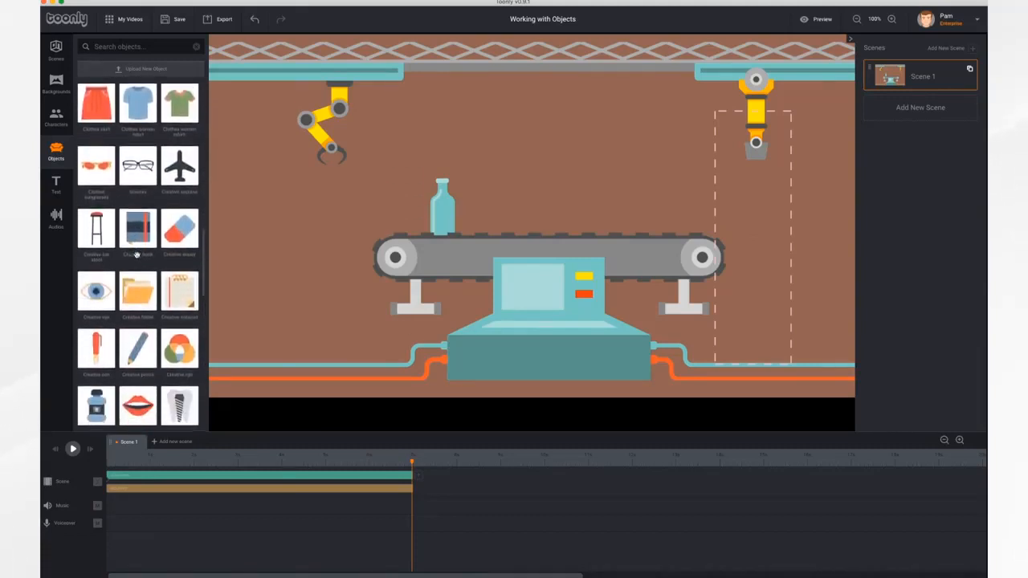
Step: Search the objects for "fragile" and add the Fragile box on the conveyor belt beside the bottle, starting at 1 second
{"action": "left_click", "coordinate": [141, 46]}
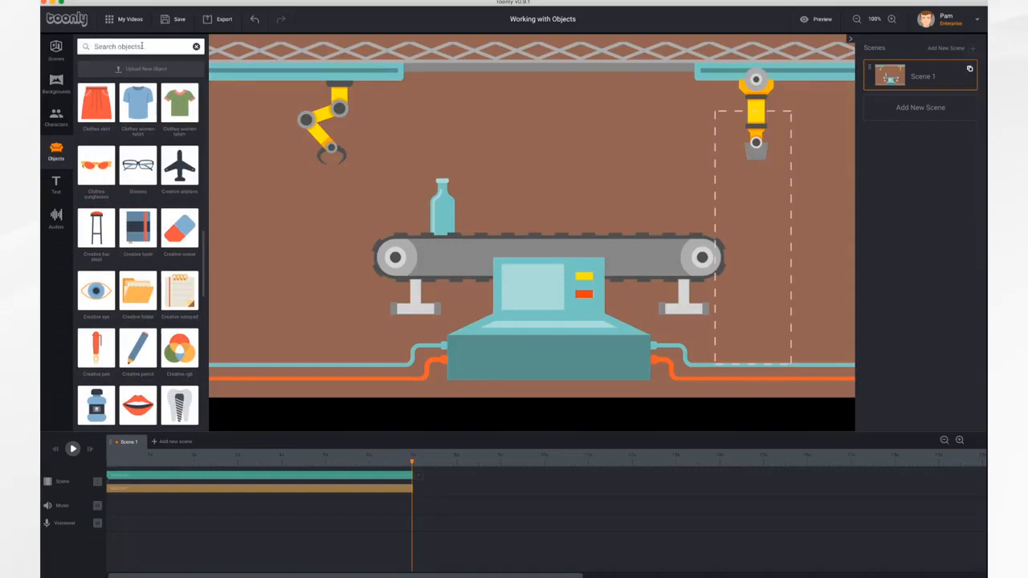
{"action": "type", "text": "fragile"}
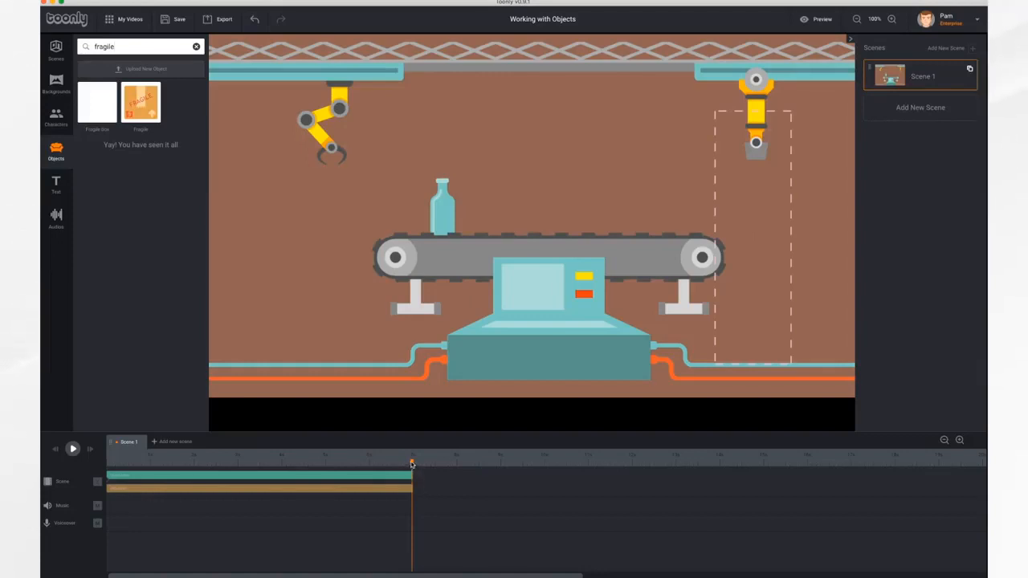
{"action": "left_click_drag", "start_coordinate": [411, 464], "coordinate": [151, 456]}
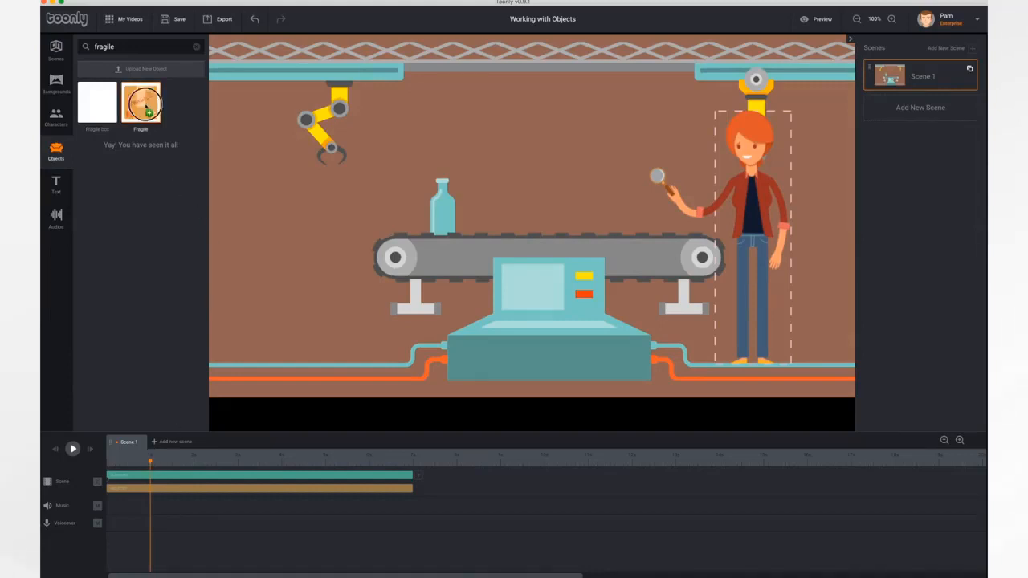
{"action": "left_click_drag", "start_coordinate": [142, 103], "coordinate": [481, 204]}
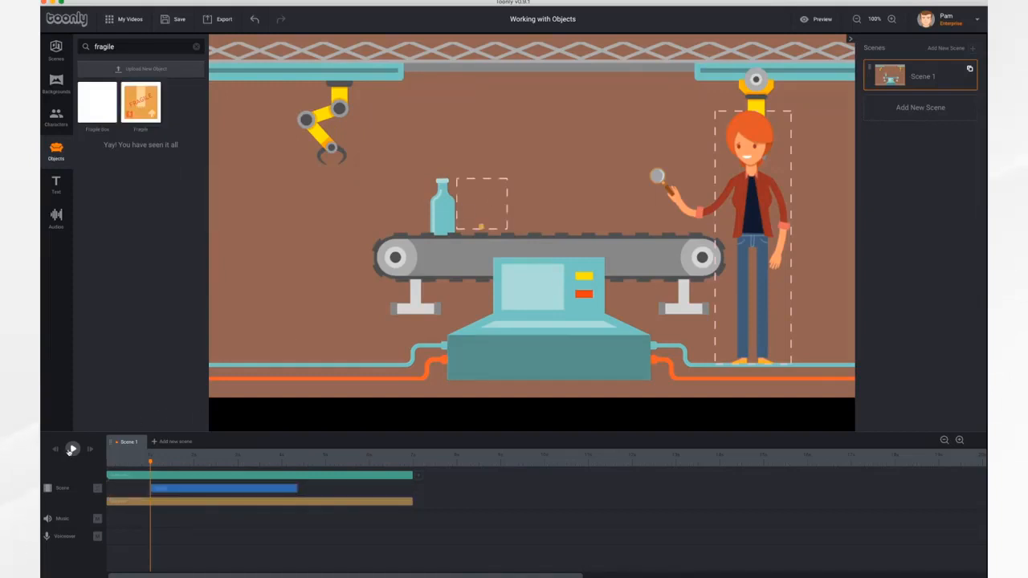
Step: Play the scene with the Fragile box and extend the box's clip to the end of the scene at 7 seconds
{"action": "left_click", "coordinate": [71, 449]}
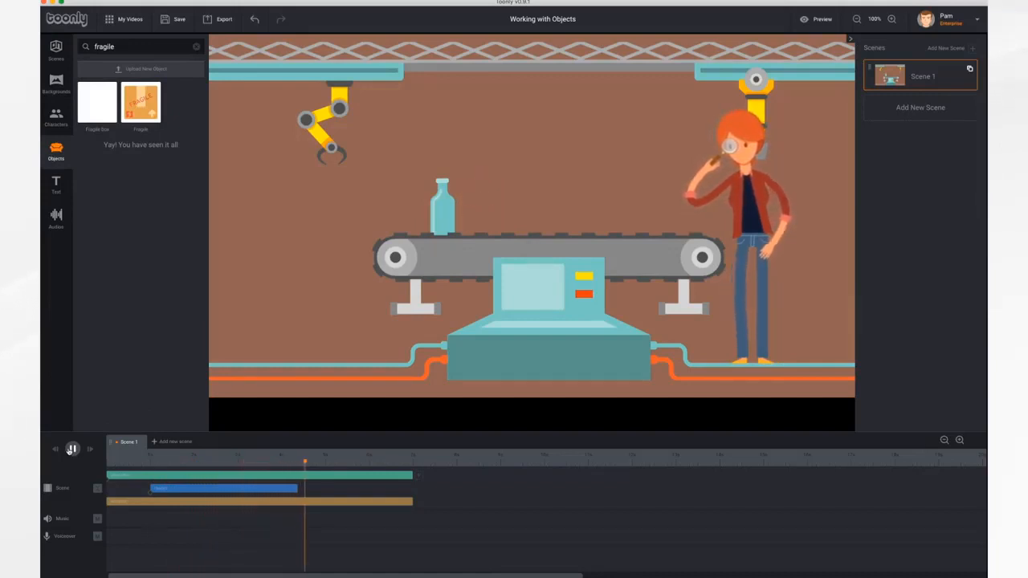
{"action": "left_click", "coordinate": [72, 449]}
{"action": "left_click", "coordinate": [299, 489]}
{"action": "left_click_drag", "start_coordinate": [301, 489], "coordinate": [412, 495]}
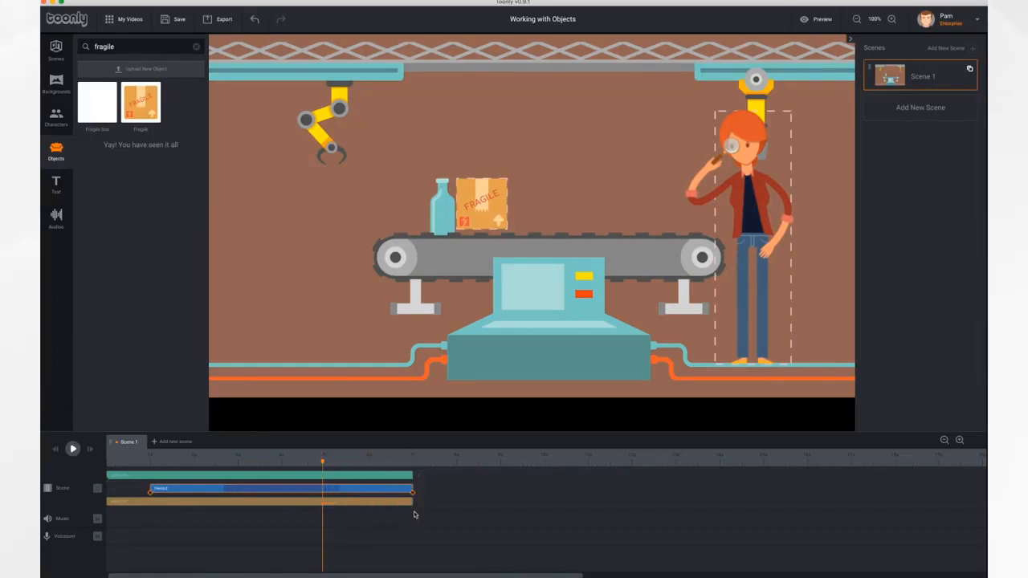
Step: Nudge the Fragile box's start position slightly right and down on the conveyor belt, away from the bottle
{"action": "left_click", "coordinate": [485, 191]}
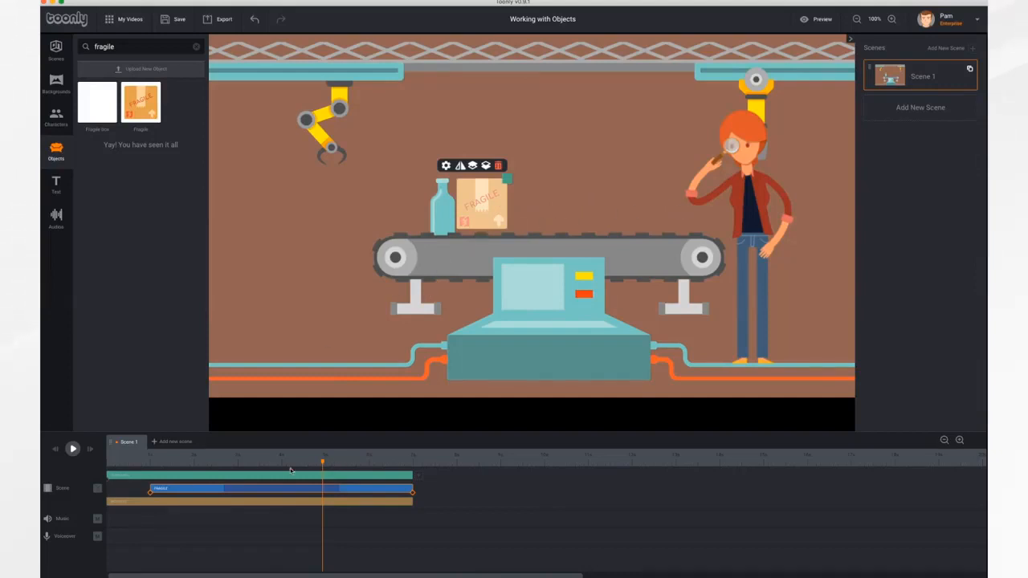
{"action": "left_click", "coordinate": [151, 493]}
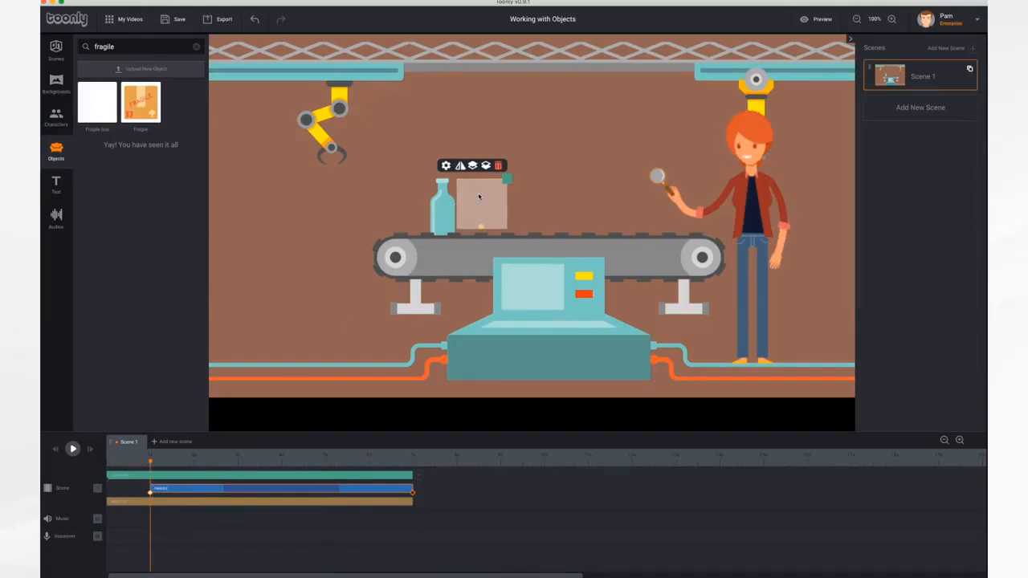
{"action": "left_click_drag", "start_coordinate": [479, 196], "coordinate": [482, 199]}
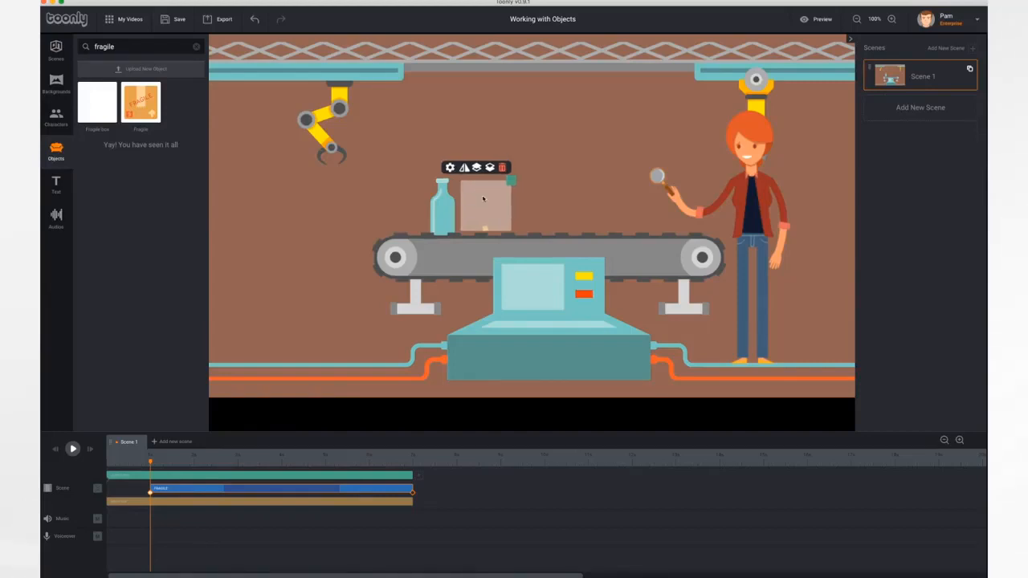
Step: Enlarge the Fragile box at its end position, move it to the conveyor's right end, and play the scene from the start
{"action": "left_click", "coordinate": [413, 494]}
{"action": "left_click", "coordinate": [414, 494]}
{"action": "left_click", "coordinate": [413, 494]}
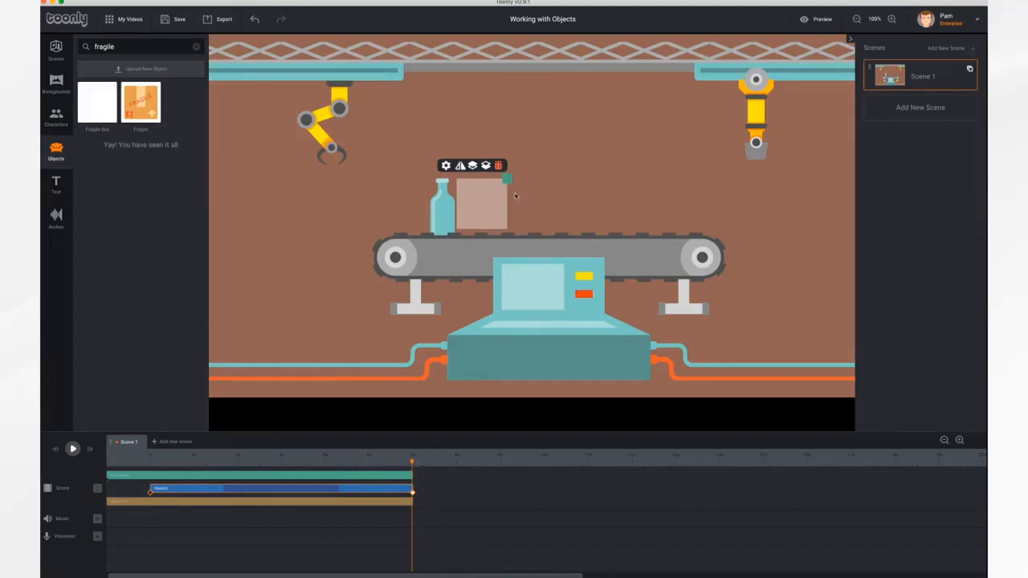
{"action": "left_click_drag", "start_coordinate": [508, 180], "coordinate": [534, 174]}
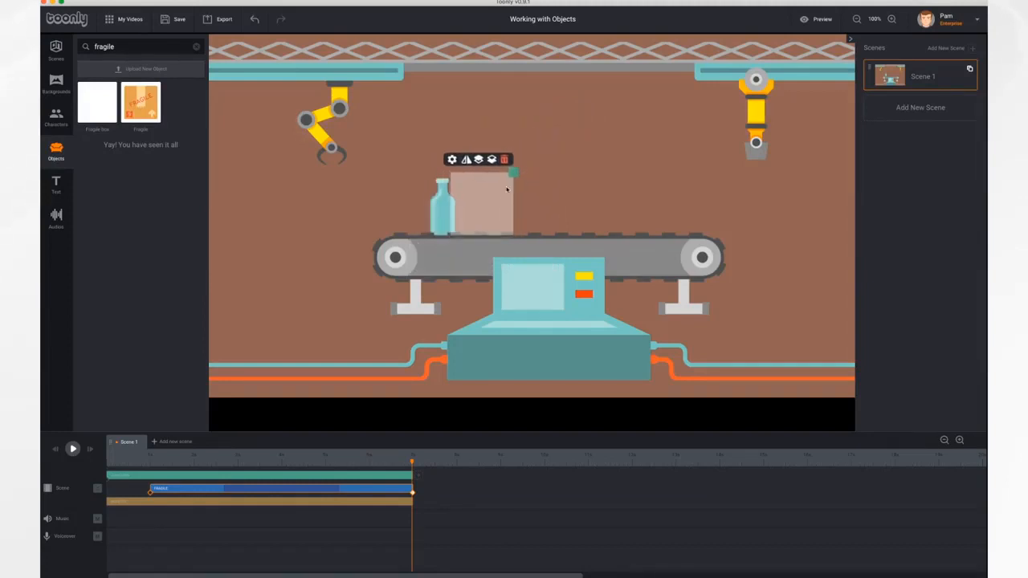
{"action": "left_click_drag", "start_coordinate": [492, 211], "coordinate": [659, 206]}
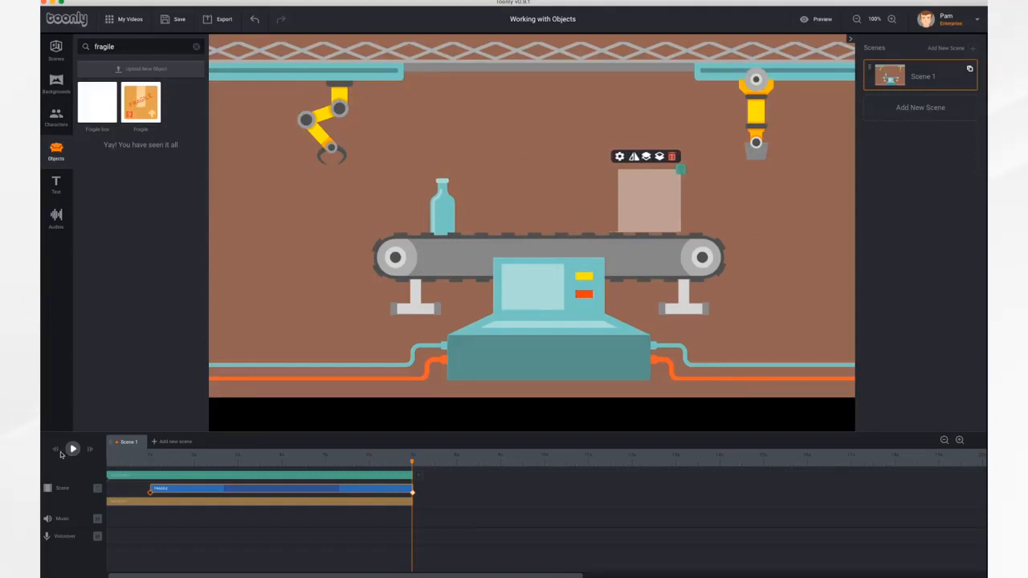
{"action": "left_click", "coordinate": [55, 450]}
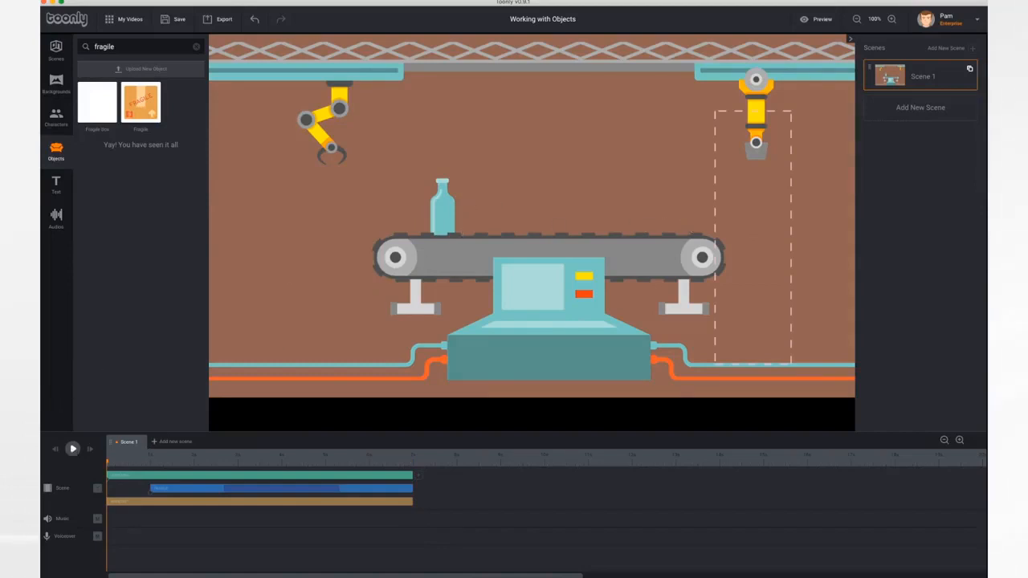
{"action": "left_click", "coordinate": [73, 449]}
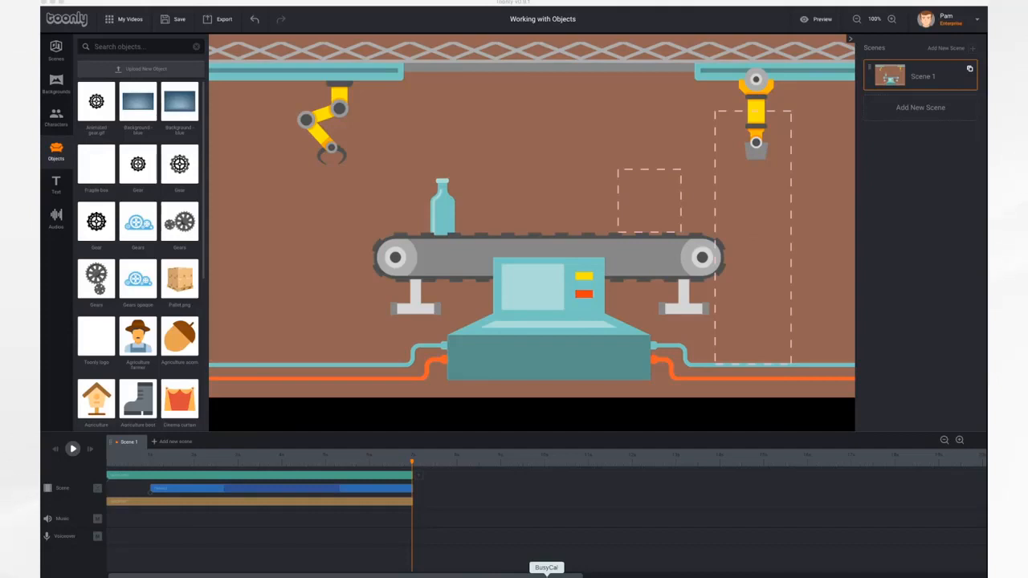
Step: Upload Pallet.png from the Desktop as a new object, keeping Pallet.png as its name
{"action": "left_click", "coordinate": [148, 72]}
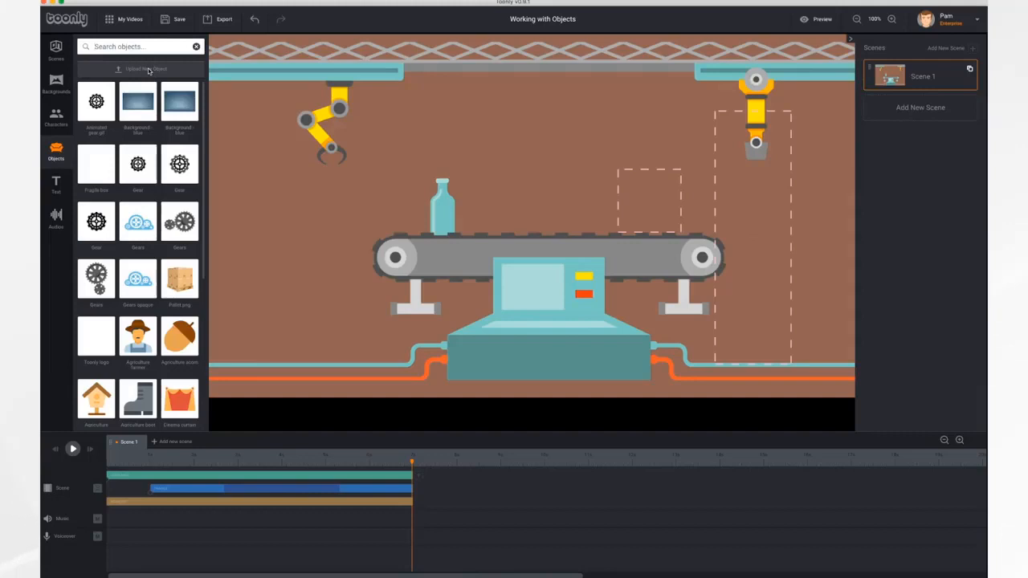
{"action": "left_click", "coordinate": [149, 71]}
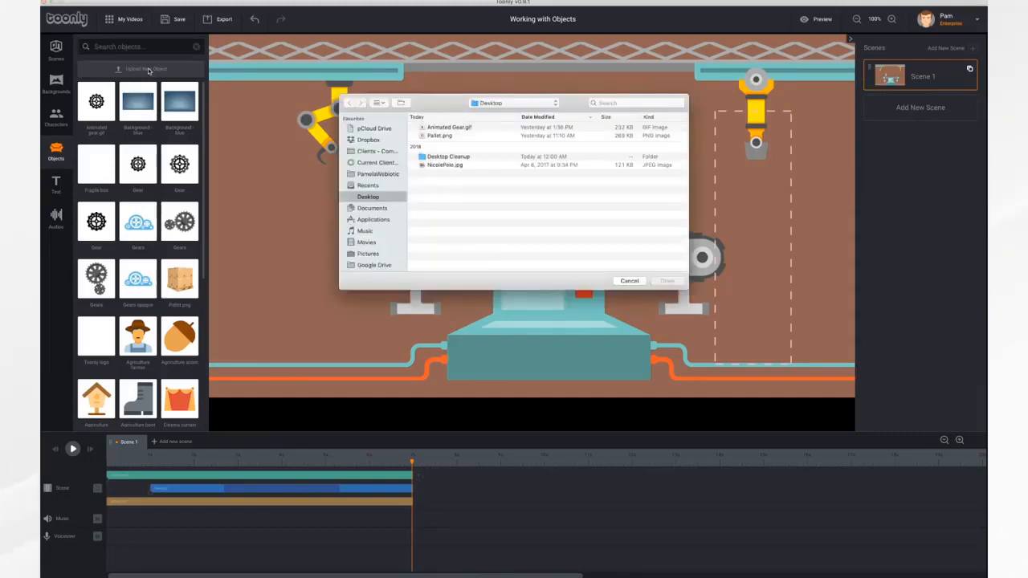
{"action": "left_click", "coordinate": [443, 136]}
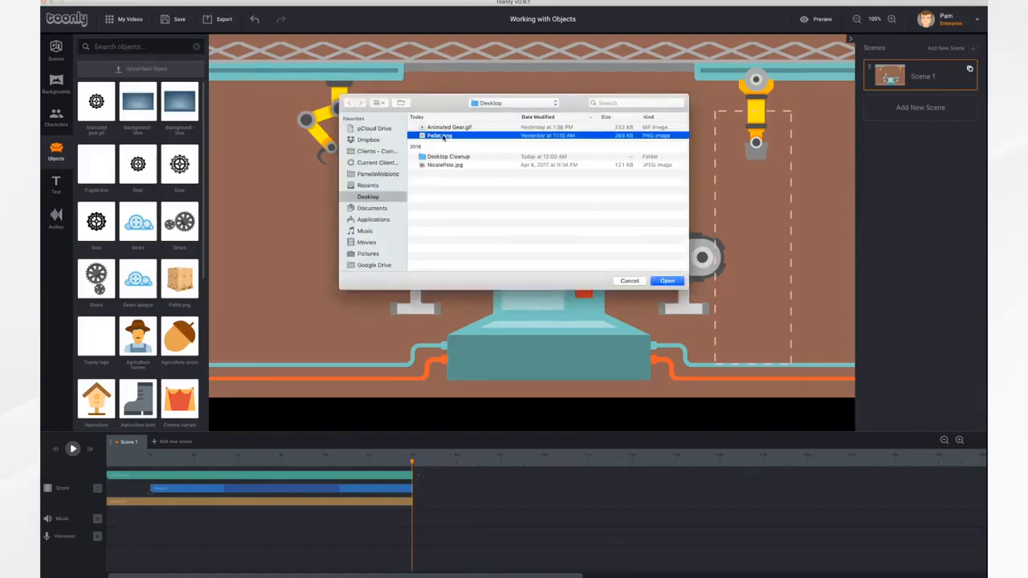
{"action": "left_click", "coordinate": [668, 281]}
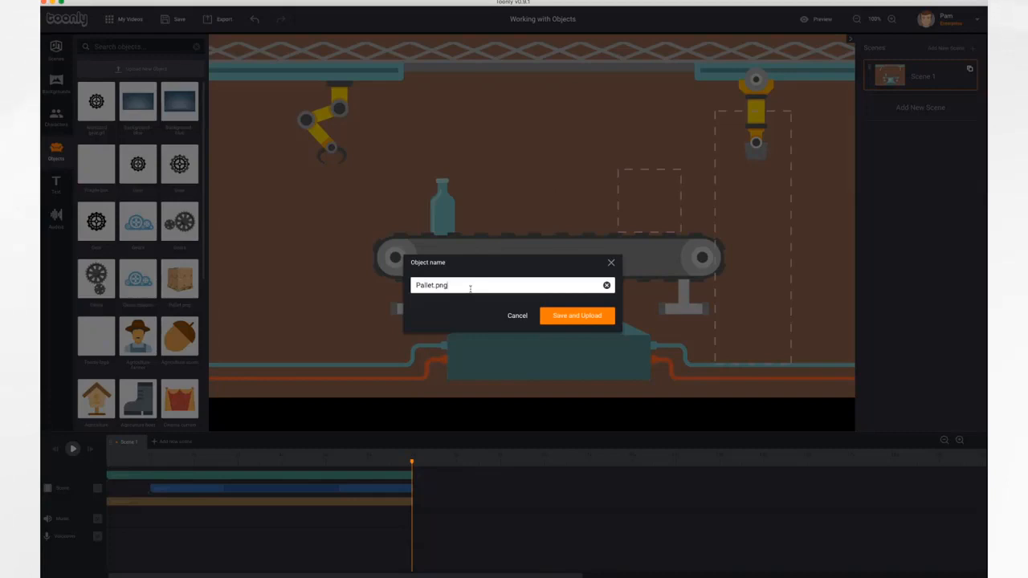
{"action": "left_click", "coordinate": [579, 316]}
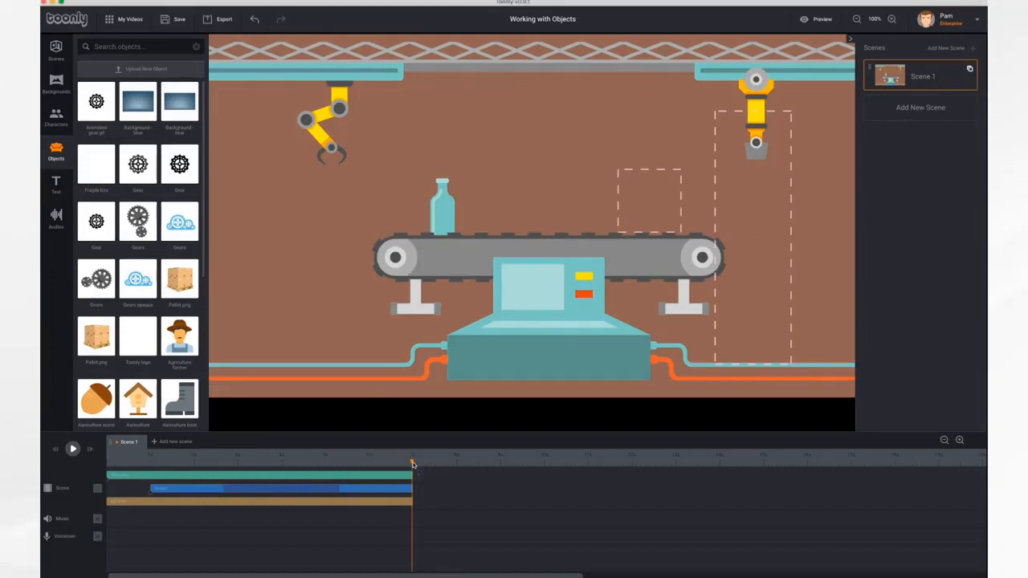
Step: Add the Pallet.png object to the left of the conveyor belt, starting at the beginning of Scene 1
{"action": "left_click_drag", "start_coordinate": [412, 465], "coordinate": [108, 464]}
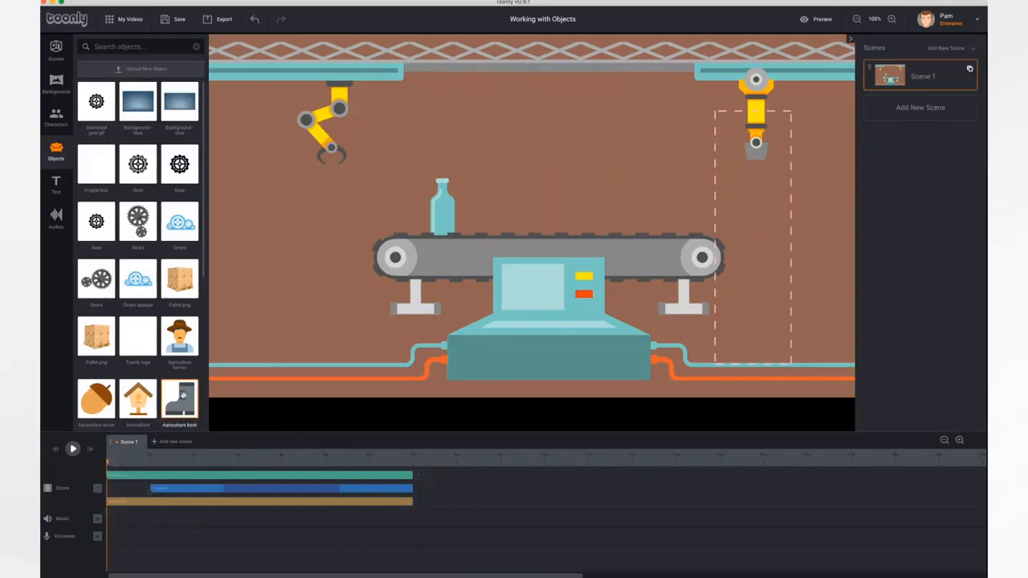
{"action": "left_click", "coordinate": [185, 278]}
{"action": "left_click_drag", "start_coordinate": [185, 278], "coordinate": [280, 255]}
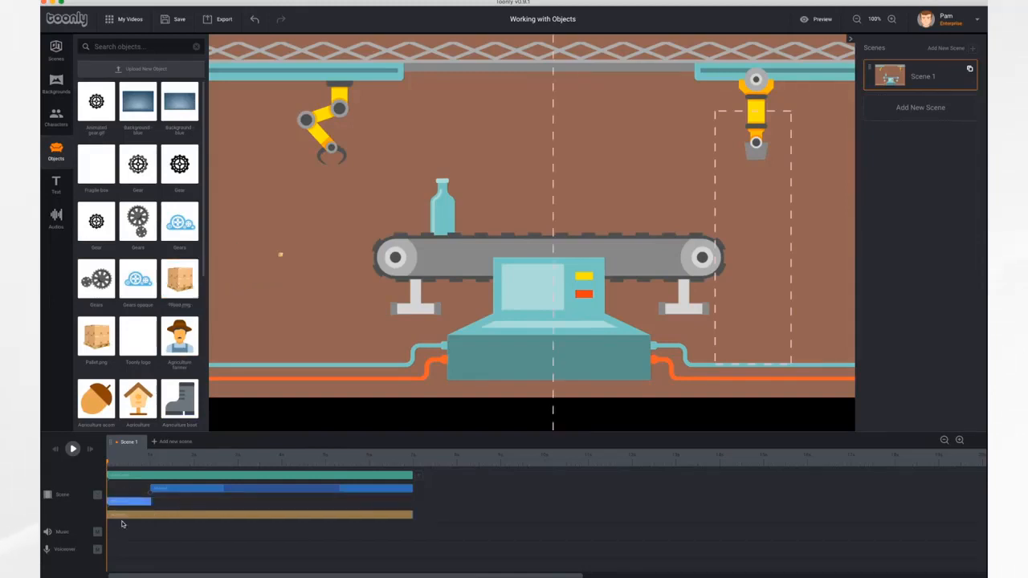
Step: Extend the Pallet.png object's duration to the end of Scene 1 and play the scene until the pallet shows
{"action": "left_click", "coordinate": [149, 502]}
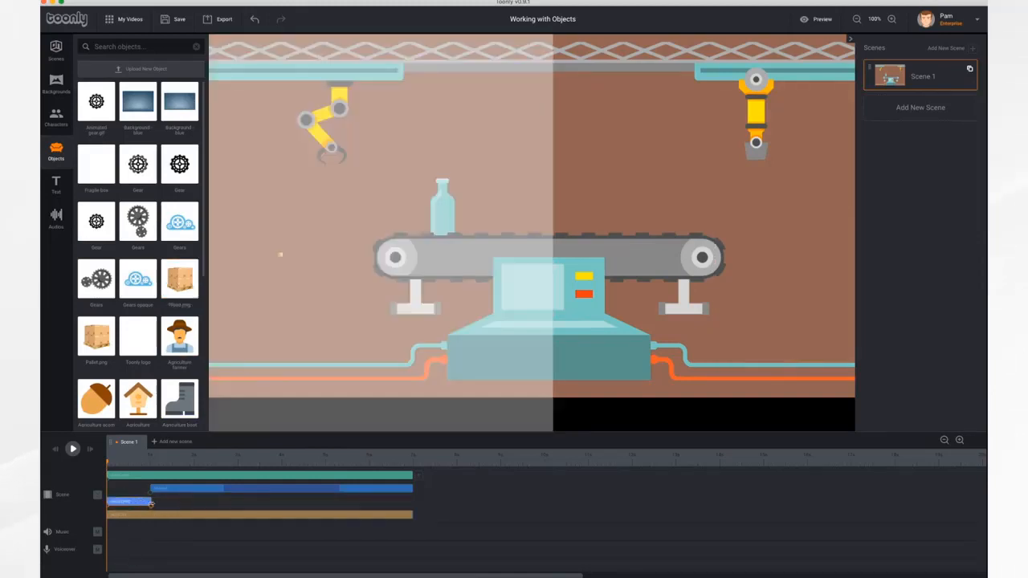
{"action": "left_click_drag", "start_coordinate": [149, 502], "coordinate": [413, 510]}
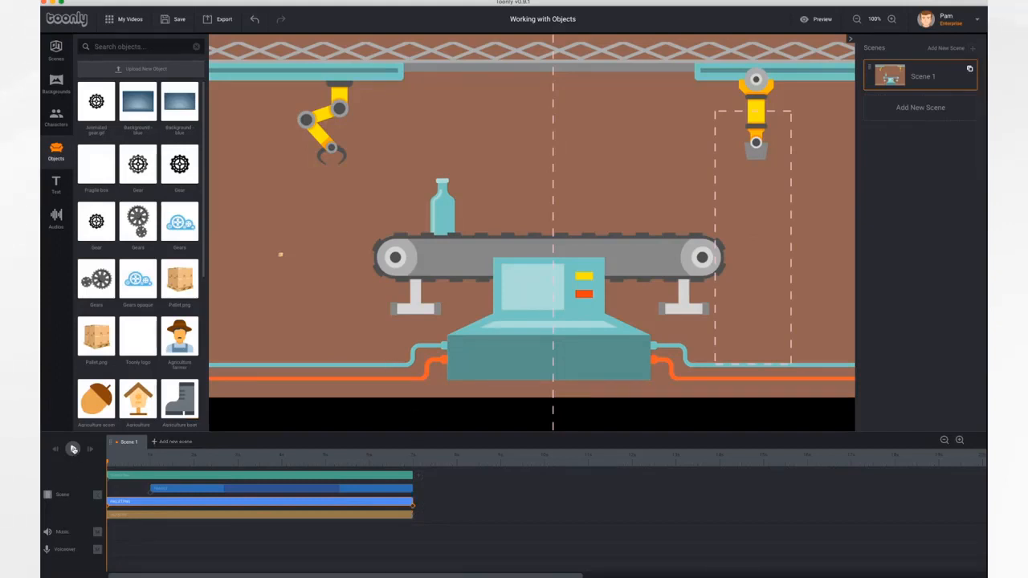
{"action": "left_click", "coordinate": [73, 448]}
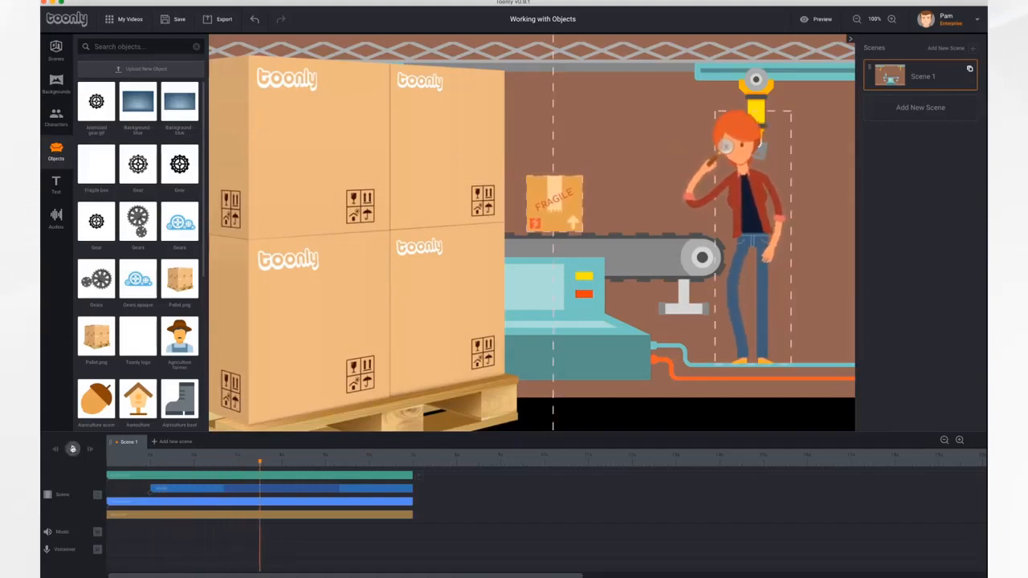
Step: Shrink the pallet, place it on the floor just left of the conveyor belt, and play the scene from the start
{"action": "left_click", "coordinate": [397, 245]}
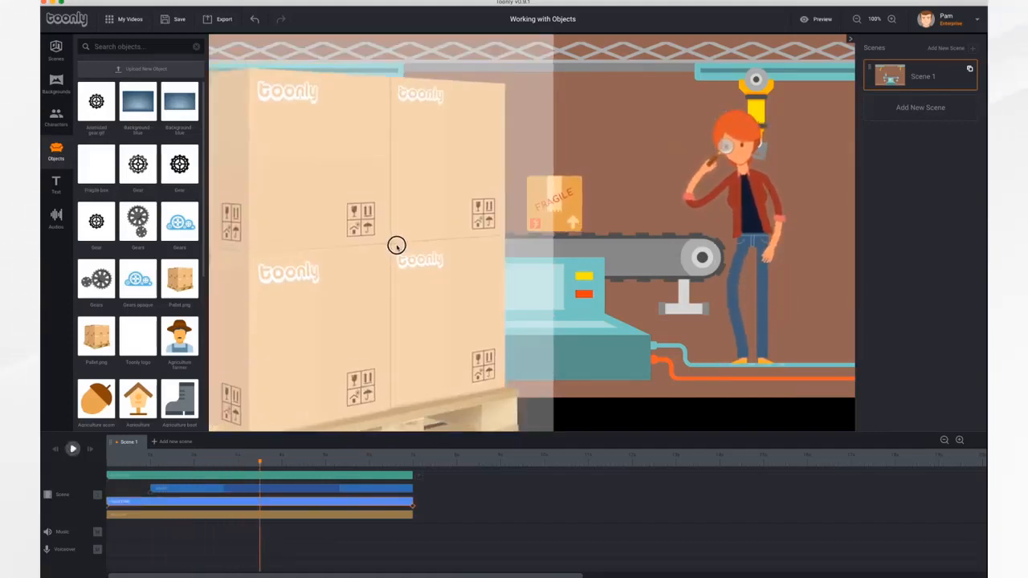
{"action": "left_click_drag", "start_coordinate": [396, 244], "coordinate": [404, 340]}
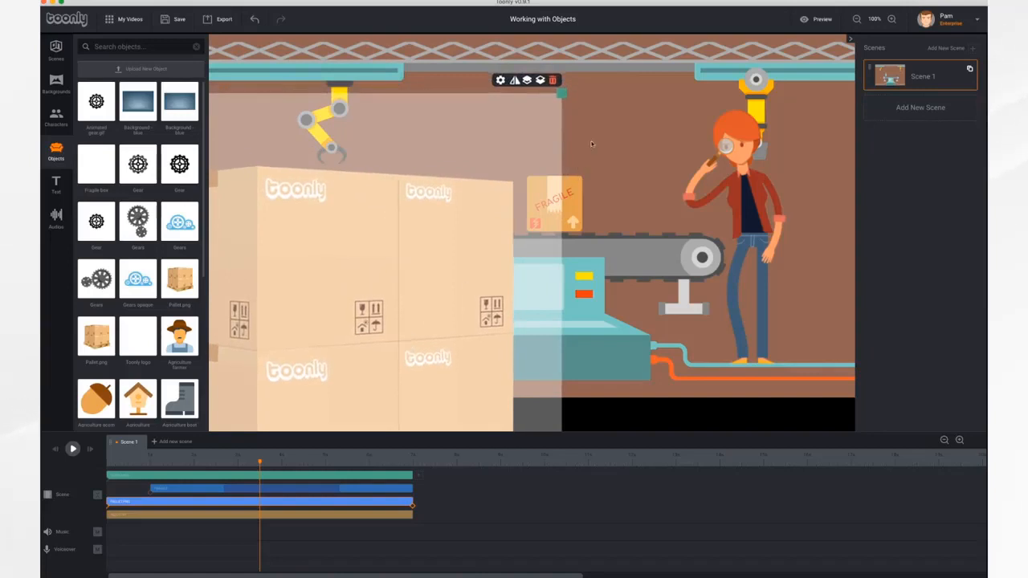
{"action": "left_click_drag", "start_coordinate": [562, 93], "coordinate": [379, 281]}
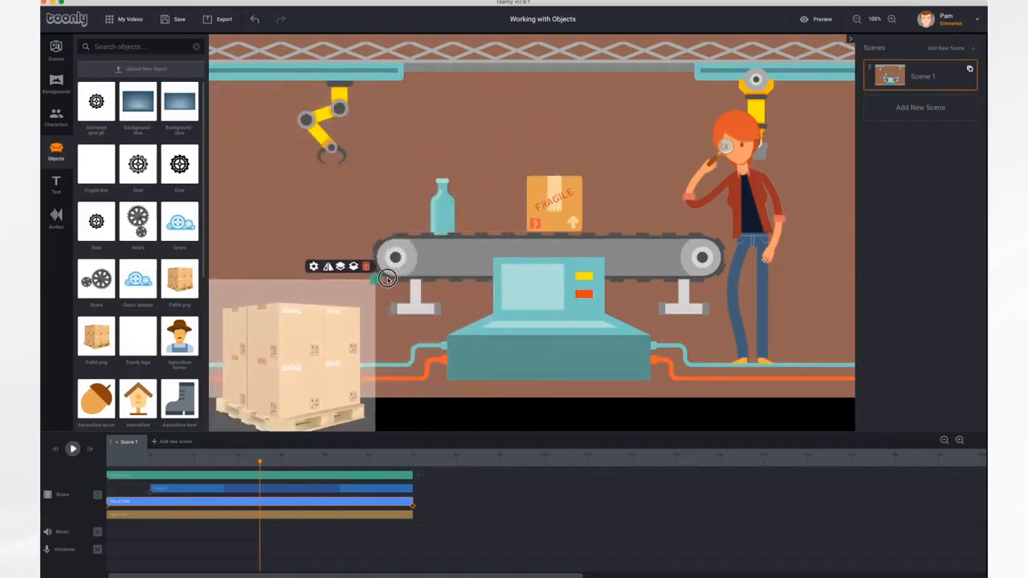
{"action": "left_click_drag", "start_coordinate": [325, 346], "coordinate": [318, 262]}
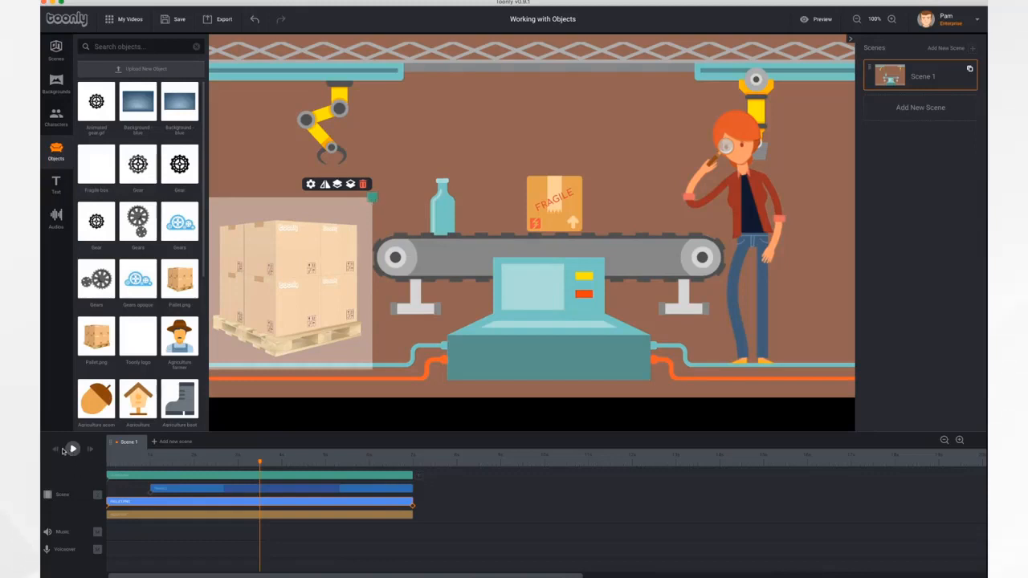
{"action": "left_click", "coordinate": [54, 449]}
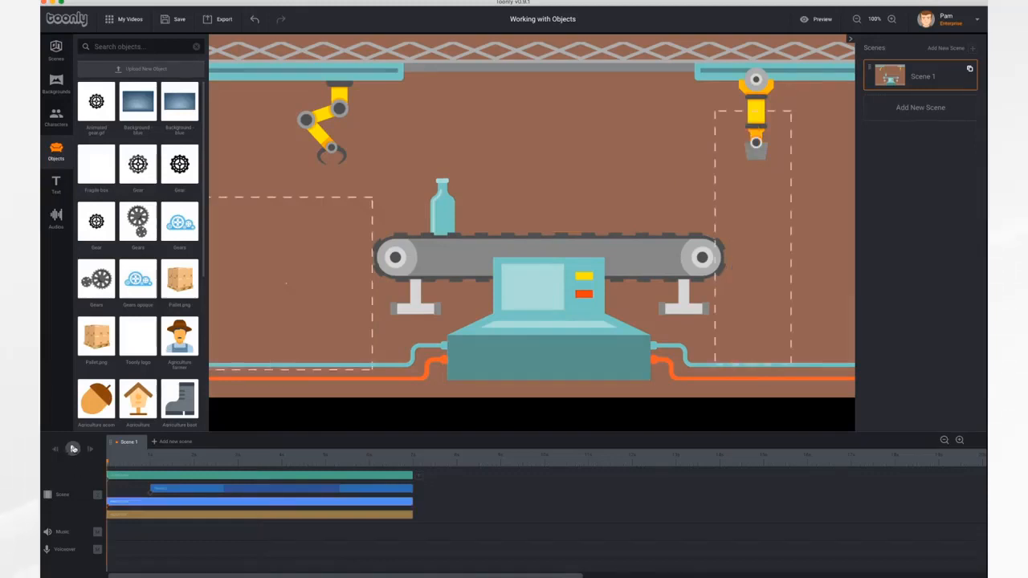
{"action": "left_click", "coordinate": [73, 449]}
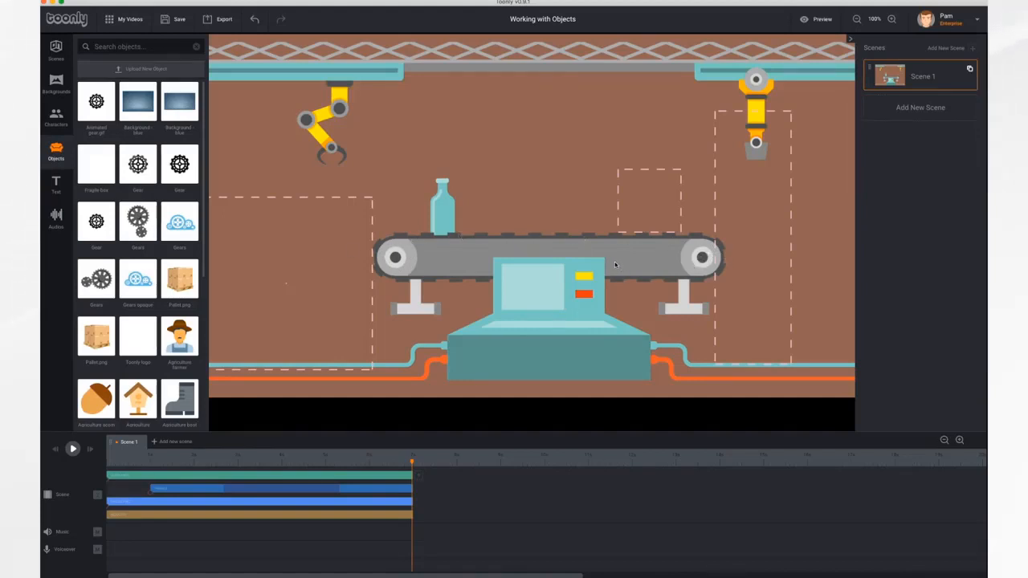
Step: Upload Animated Gear.gif from the Desktop as a new object, keeping Animated Gear.gif as its name
{"action": "left_click", "coordinate": [137, 71]}
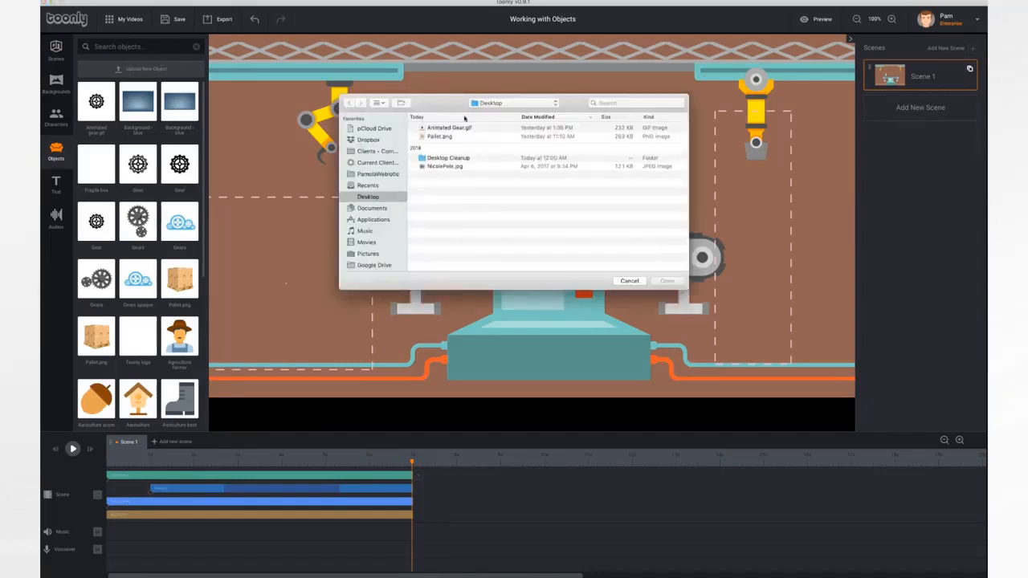
{"action": "left_click", "coordinate": [462, 130]}
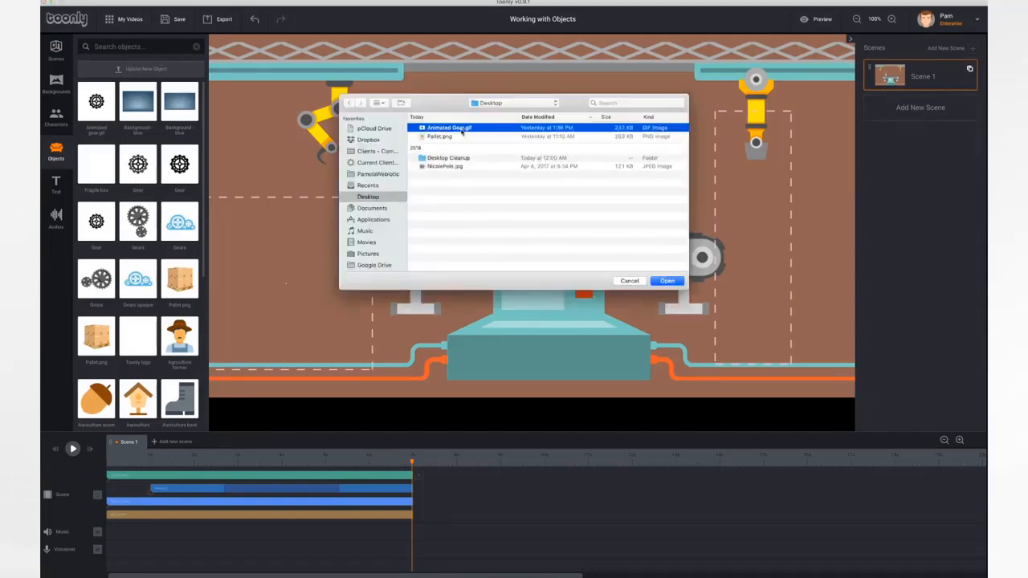
{"action": "left_click", "coordinate": [669, 281]}
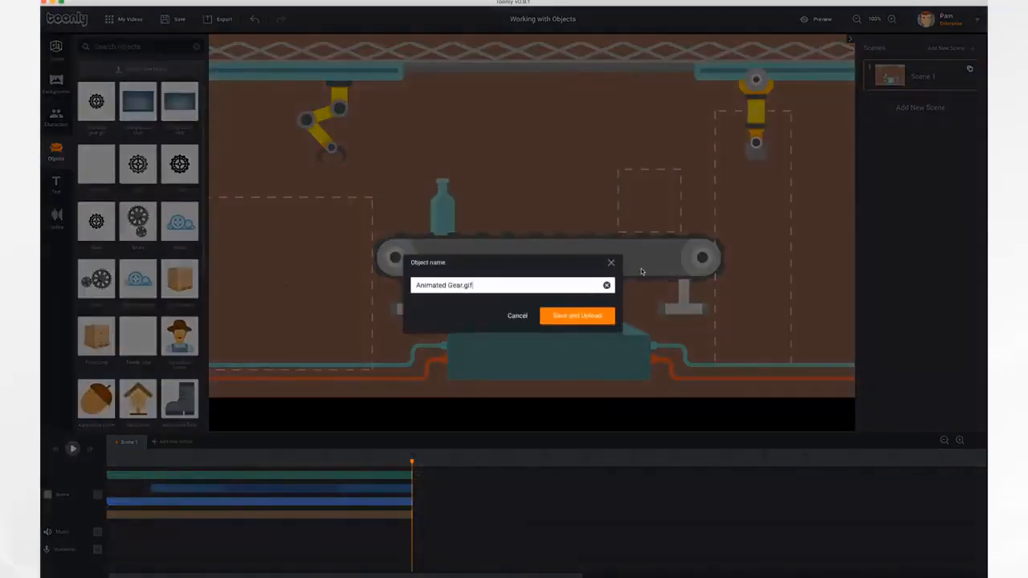
{"action": "left_click", "coordinate": [591, 318]}
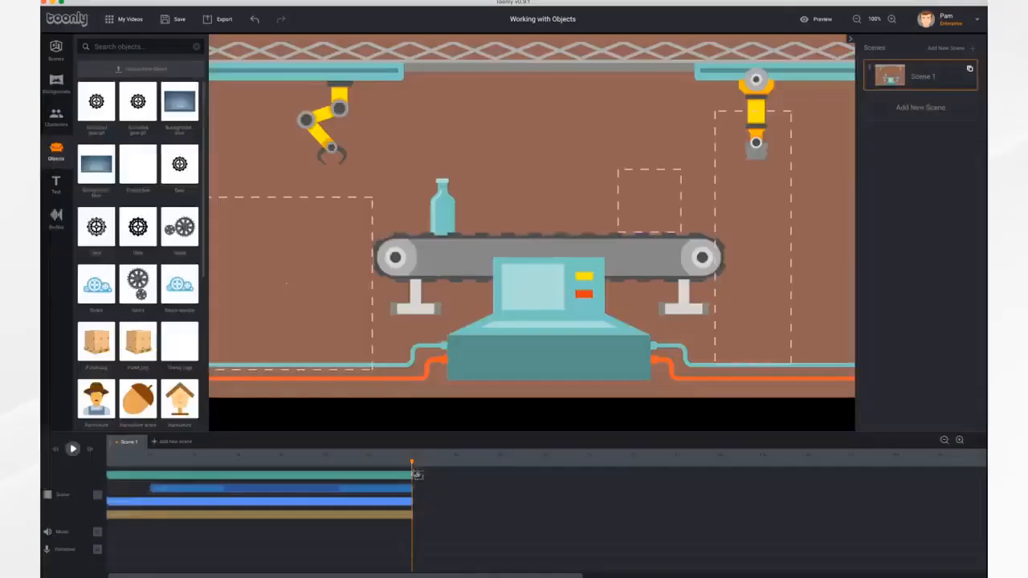
Step: Add an Animated Gear.gif object on each of the conveyor's two wheels, starting at the beginning of Scene 1
{"action": "left_click_drag", "start_coordinate": [413, 464], "coordinate": [105, 461]}
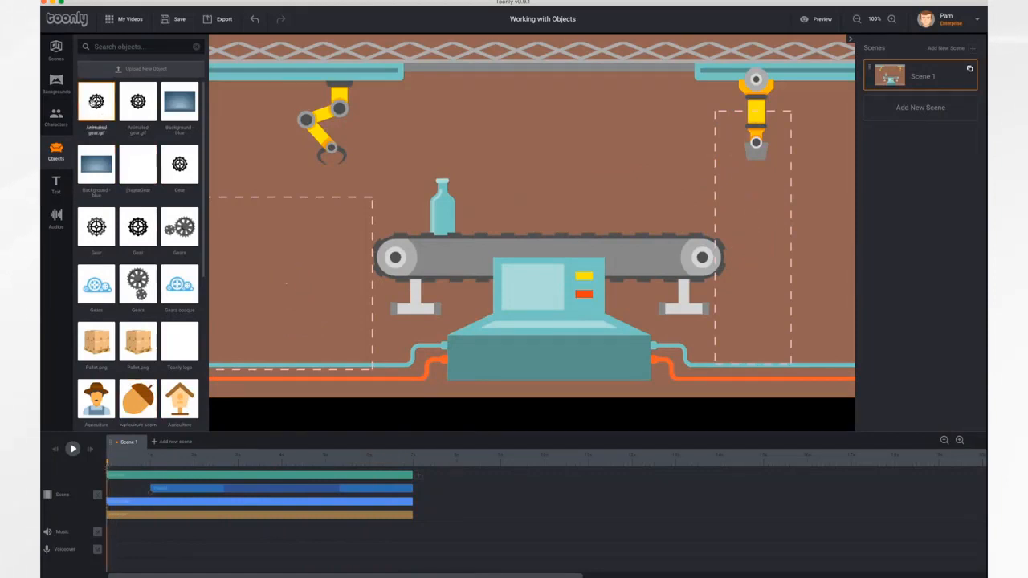
{"action": "left_click_drag", "start_coordinate": [96, 102], "coordinate": [398, 257]}
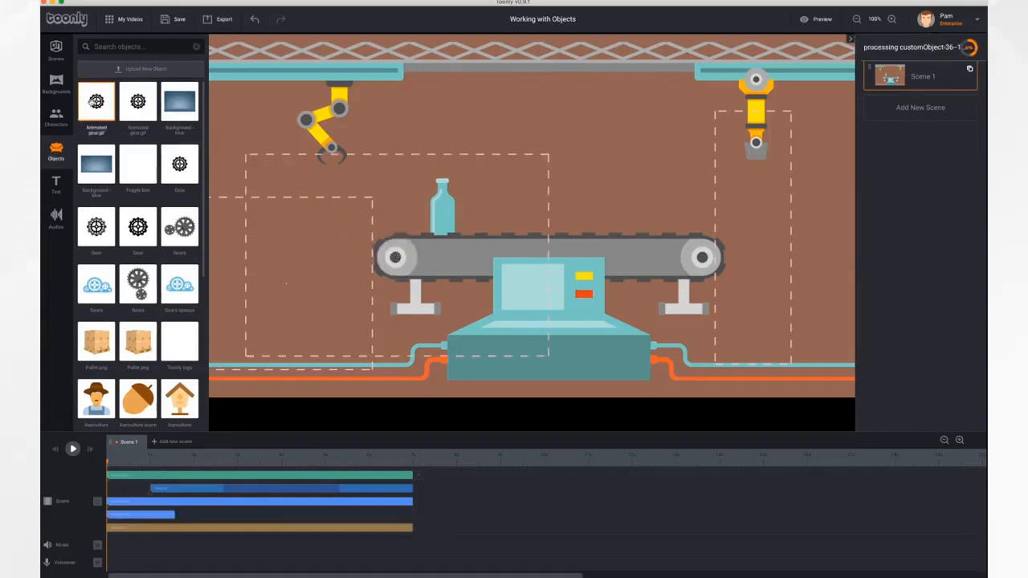
{"action": "left_click_drag", "start_coordinate": [96, 101], "coordinate": [701, 257]}
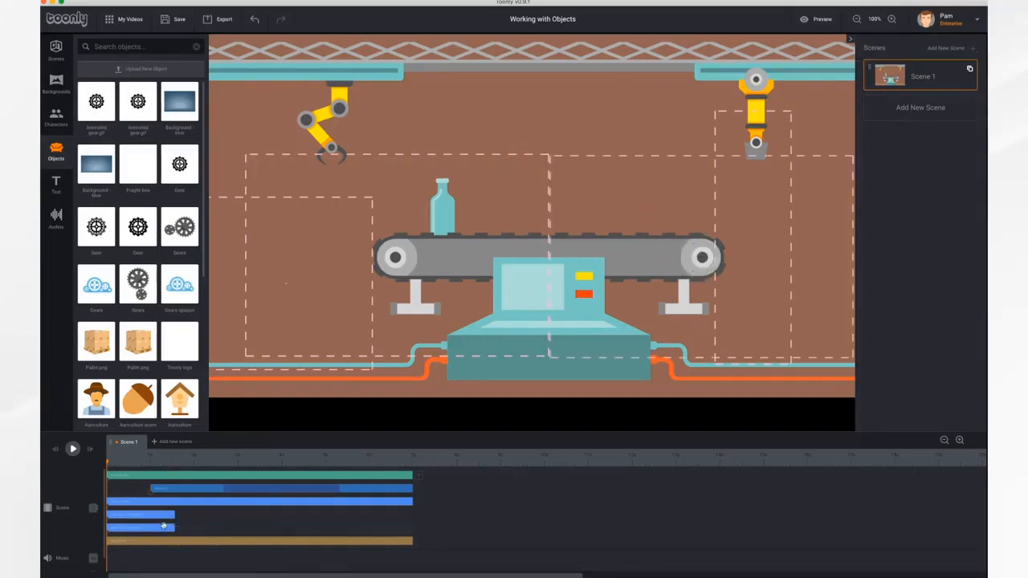
Step: Extend both animated gears' durations to the end of Scene 1 and play the scene until the gears show at full size
{"action": "left_click_drag", "start_coordinate": [175, 514], "coordinate": [412, 513]}
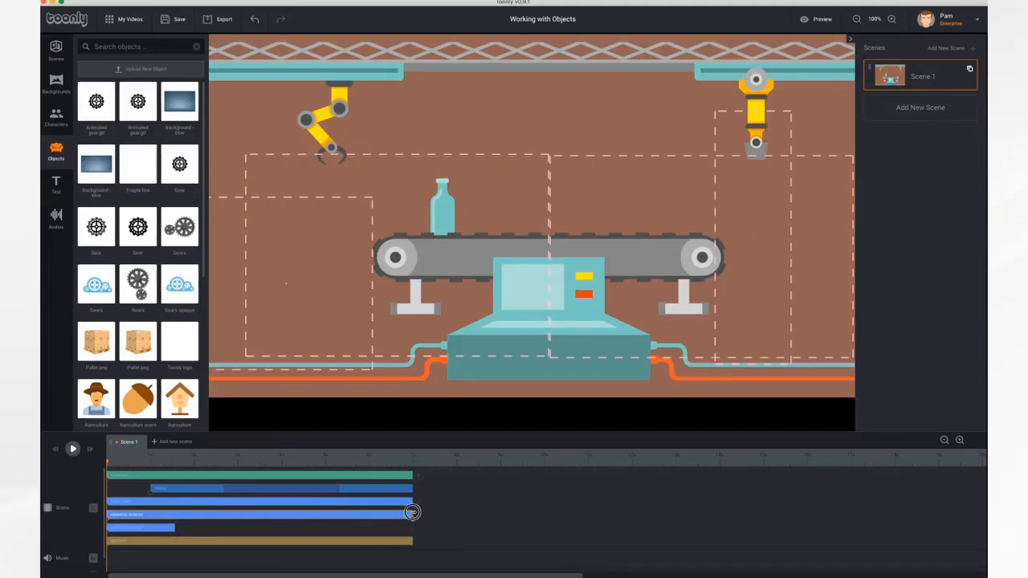
{"action": "left_click", "coordinate": [162, 529]}
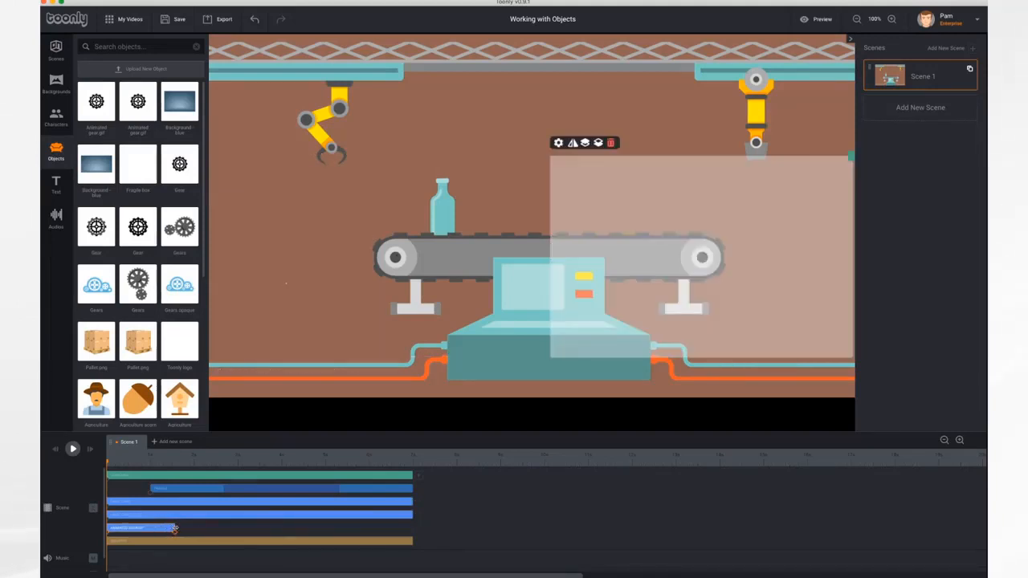
{"action": "left_click_drag", "start_coordinate": [175, 529], "coordinate": [410, 530]}
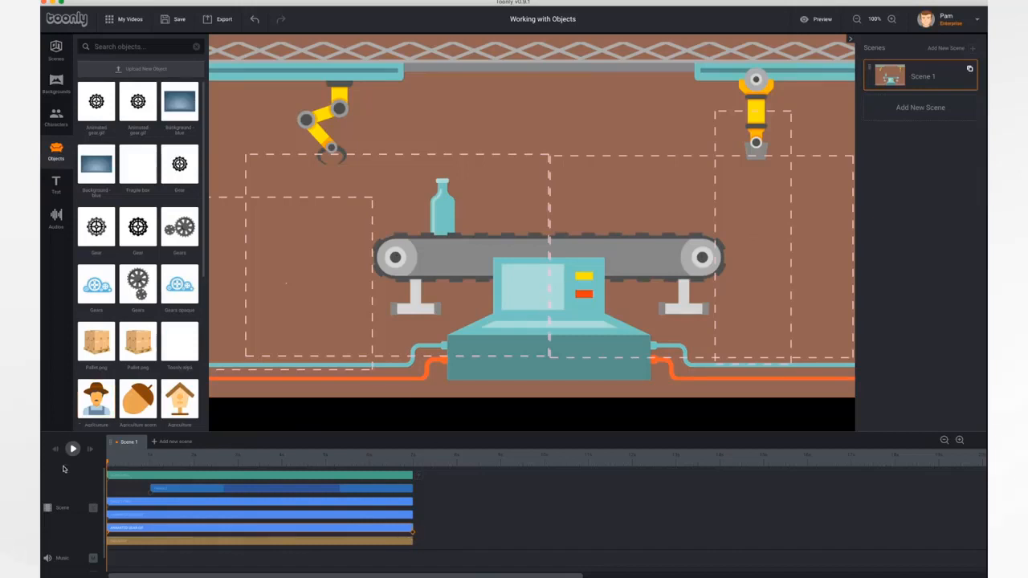
{"action": "left_click", "coordinate": [72, 449]}
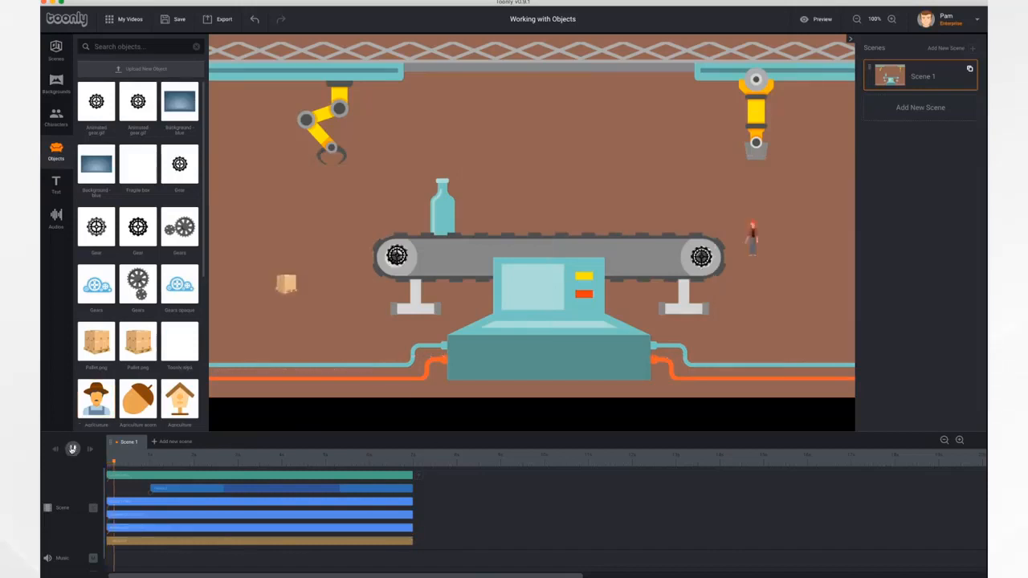
{"action": "left_click", "coordinate": [72, 449]}
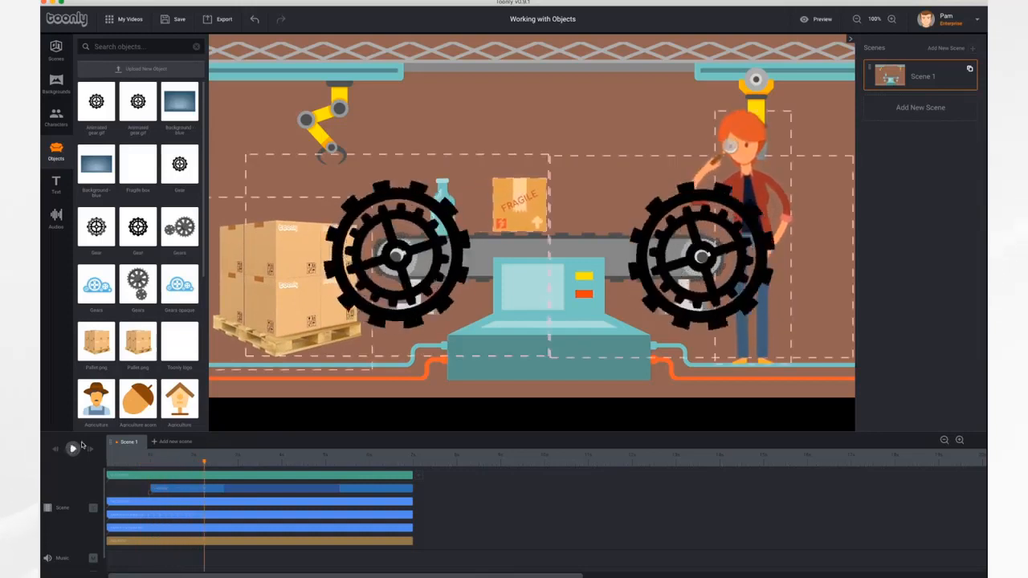
Step: Shrink both animated gears to fit the conveyor's wheels, center them on the wheels, and play the scene from the start
{"action": "left_click", "coordinate": [441, 214]}
{"action": "left_click_drag", "start_coordinate": [549, 155], "coordinate": [393, 260]}
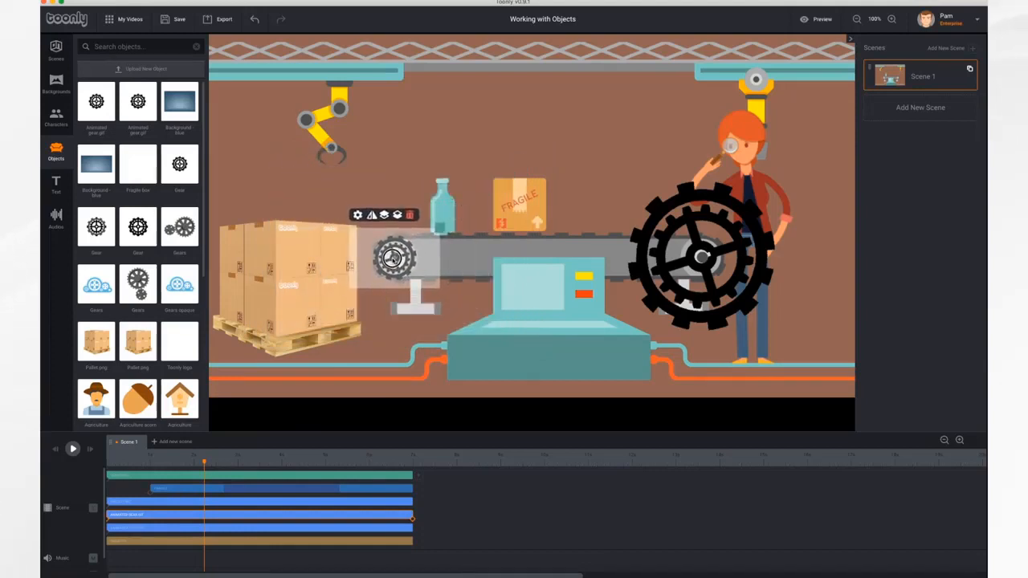
{"action": "left_click", "coordinate": [702, 256]}
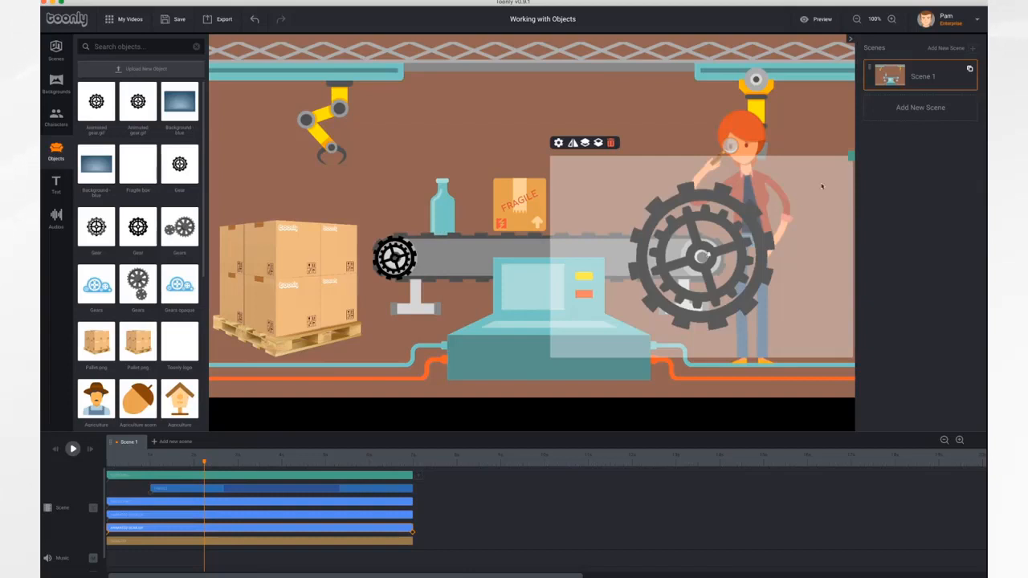
{"action": "left_click_drag", "start_coordinate": [851, 157], "coordinate": [745, 228]}
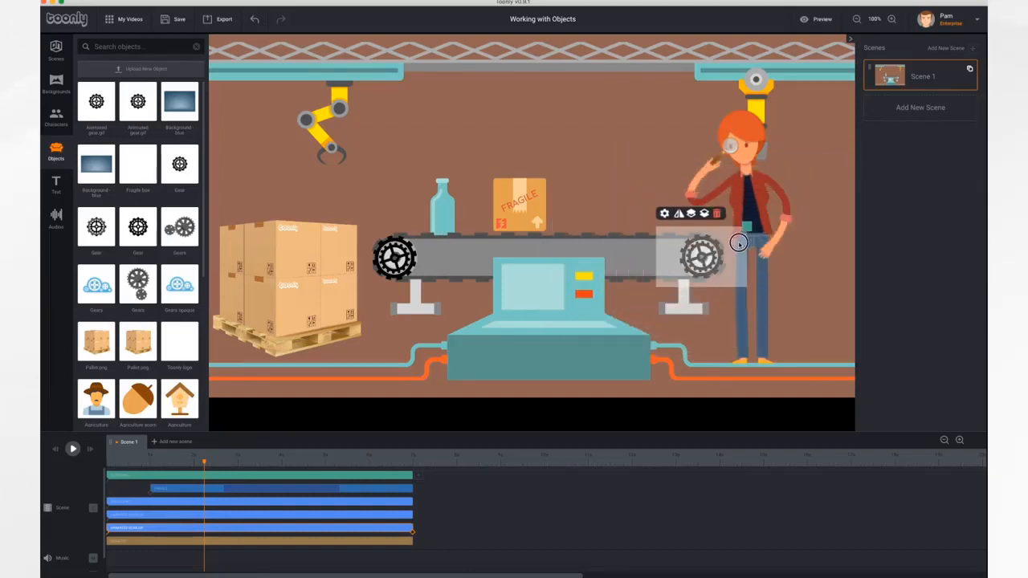
{"action": "left_click_drag", "start_coordinate": [700, 256], "coordinate": [702, 256]}
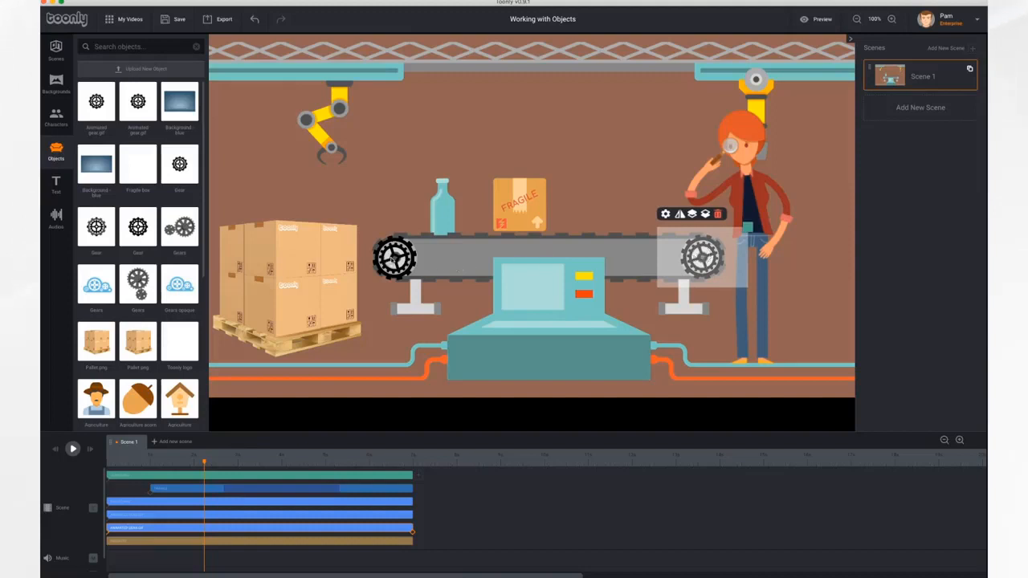
{"action": "left_click", "coordinate": [394, 257]}
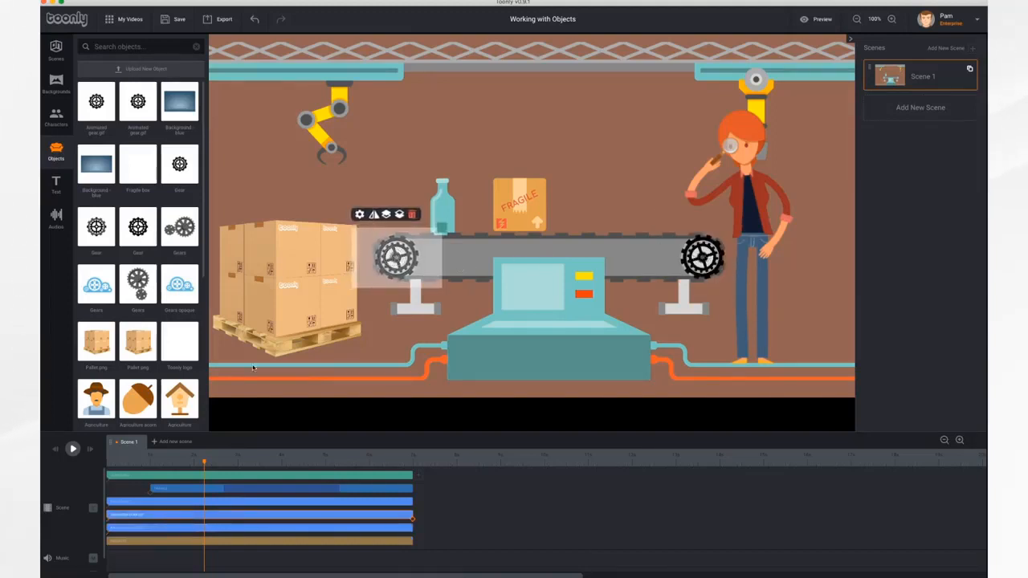
{"action": "left_click", "coordinate": [55, 452]}
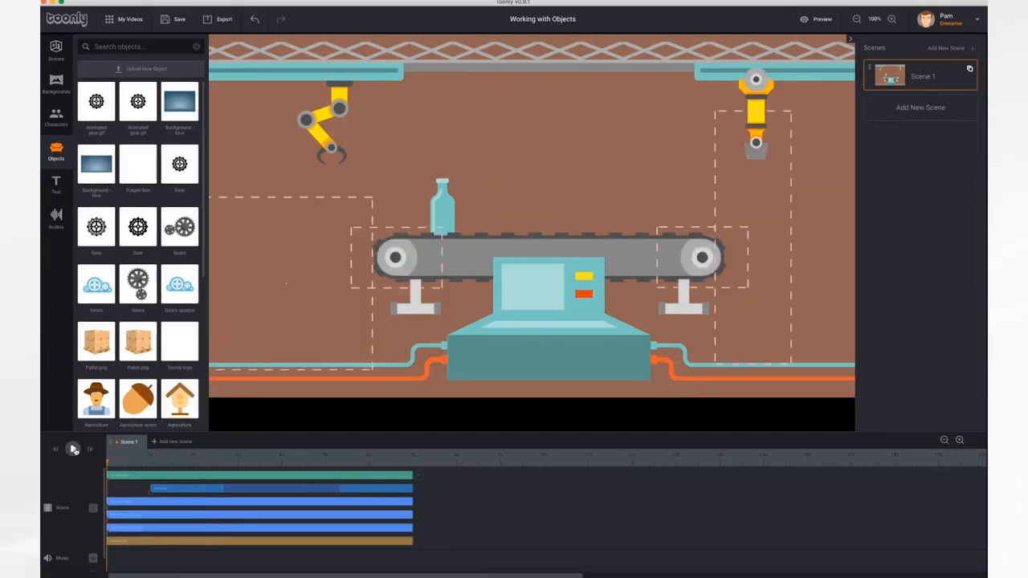
{"action": "left_click", "coordinate": [73, 450]}
Step: Set the left wheel's animated gear to a Grow in effect and a Shrink out effect, and save the object settings
{"action": "left_click_drag", "start_coordinate": [412, 464], "coordinate": [360, 464]}
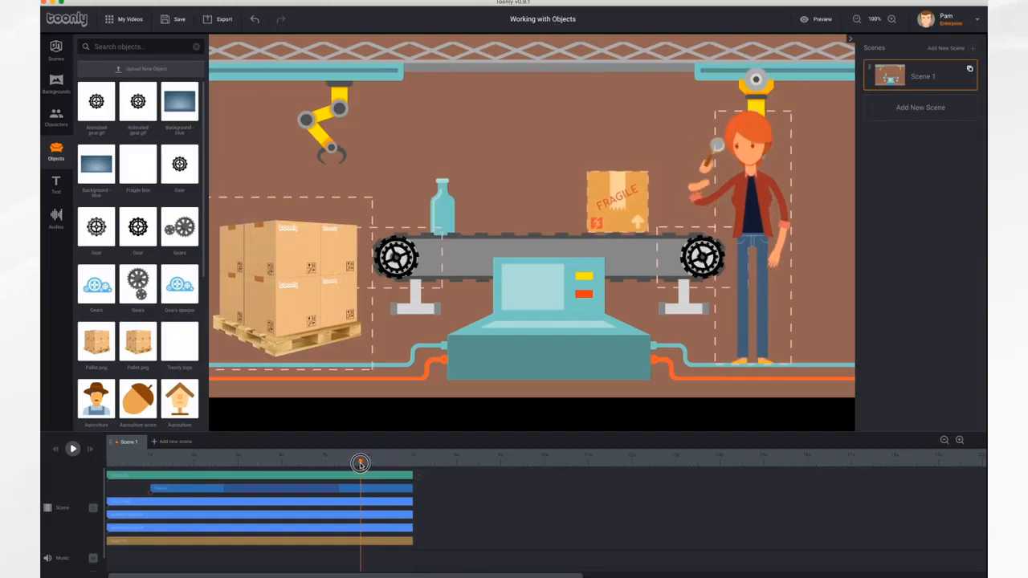
{"action": "left_click", "coordinate": [345, 517]}
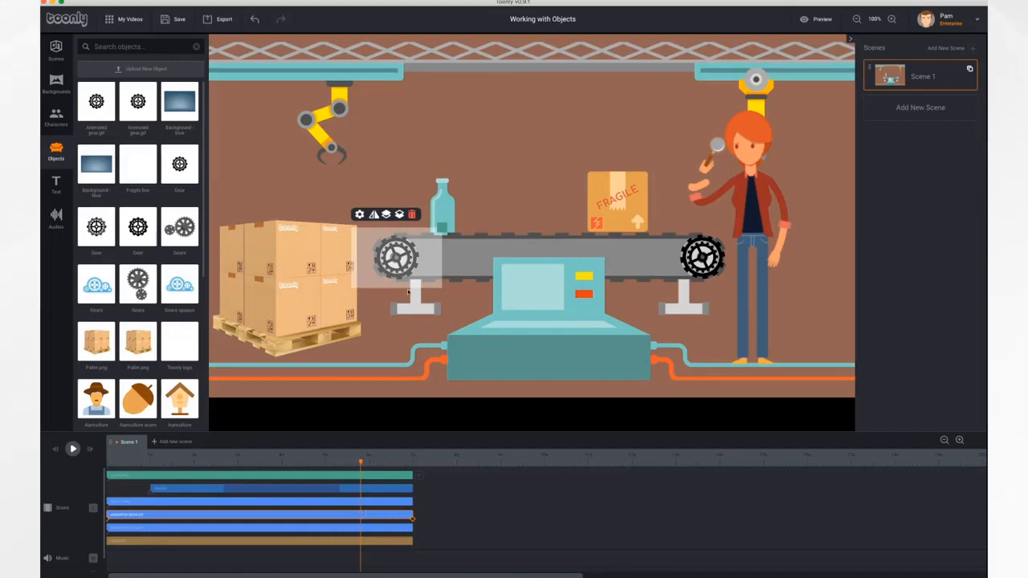
{"action": "left_click", "coordinate": [359, 214]}
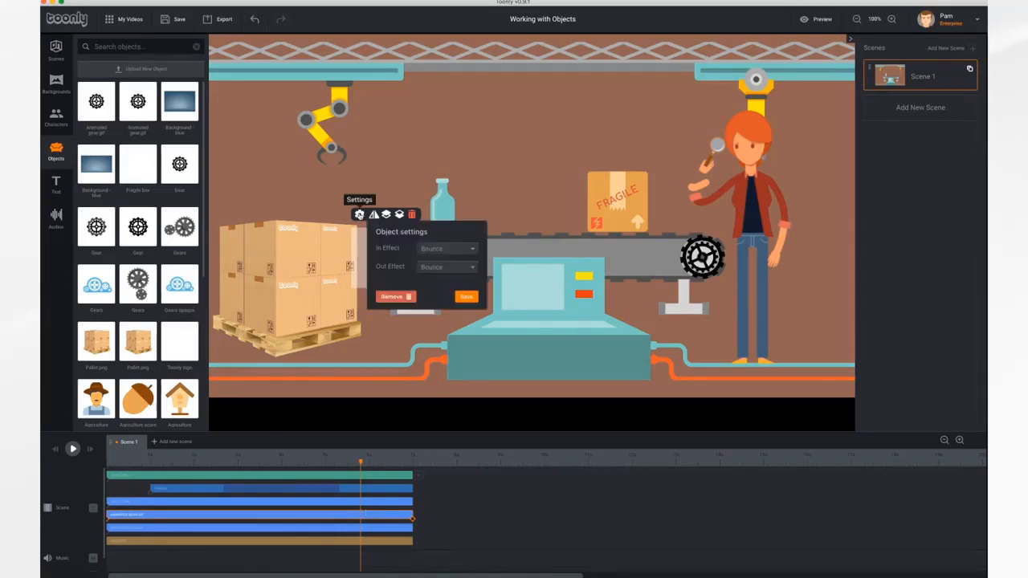
{"action": "left_click", "coordinate": [455, 250]}
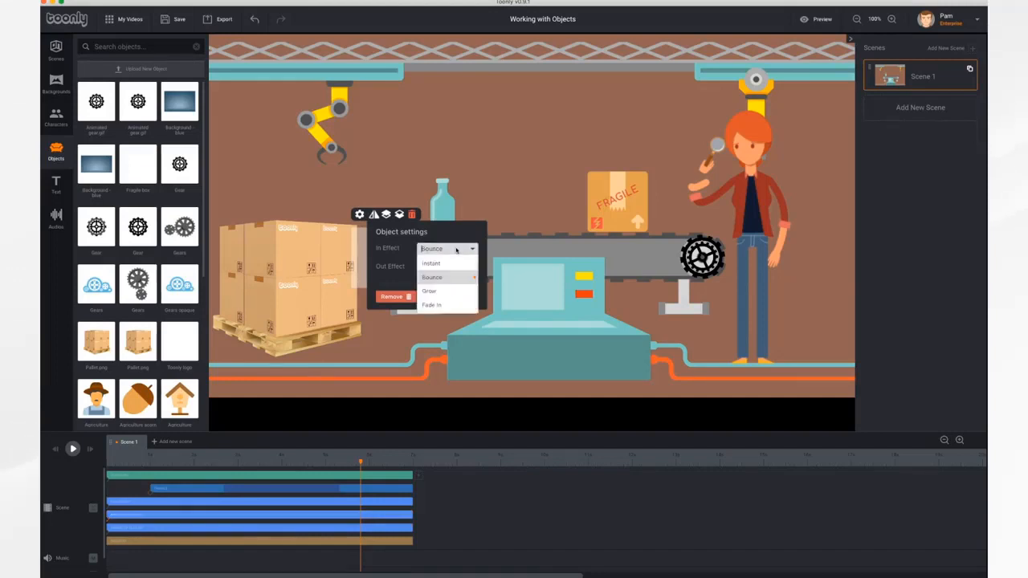
{"action": "left_click", "coordinate": [454, 294]}
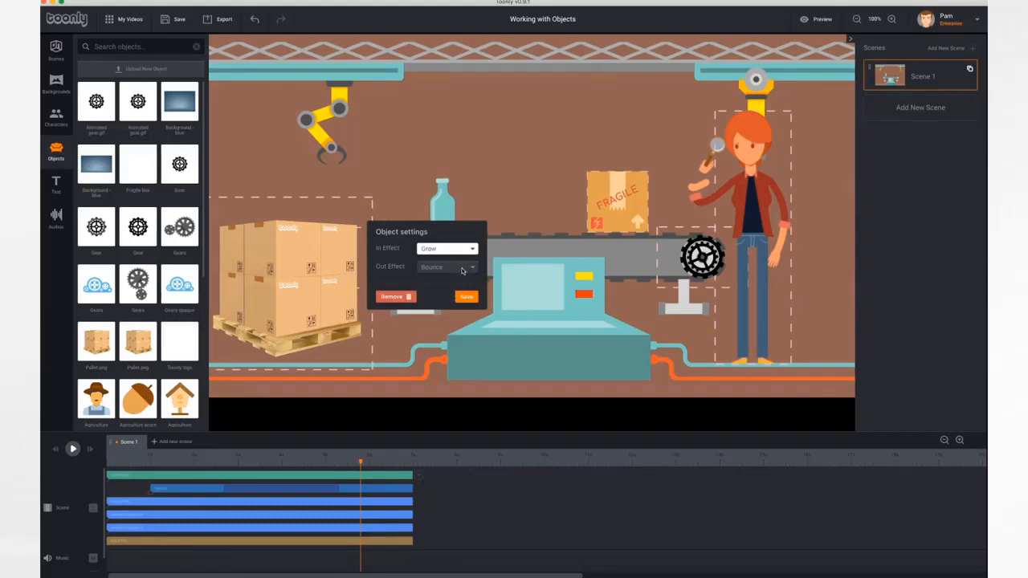
{"action": "left_click", "coordinate": [462, 270]}
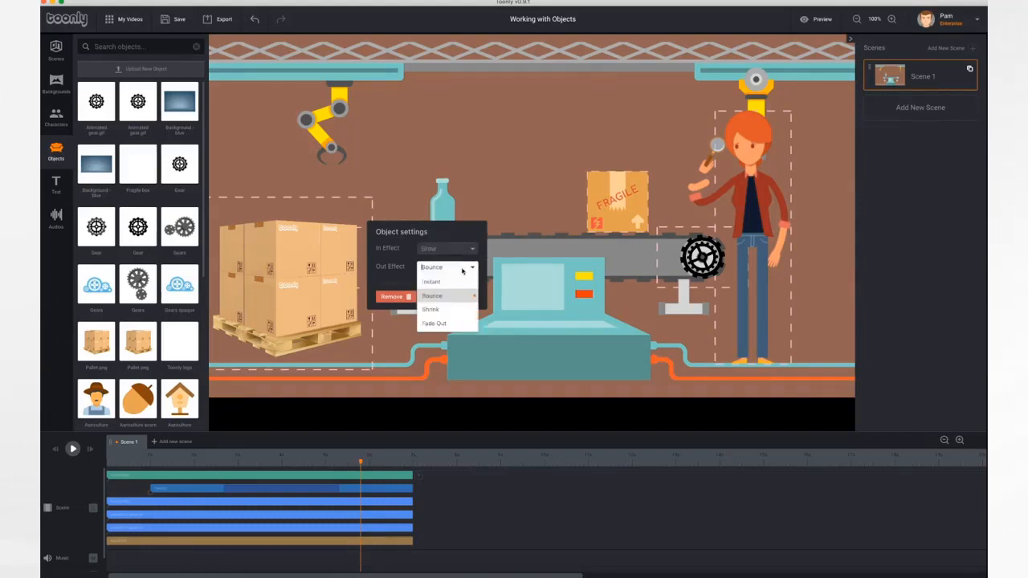
{"action": "left_click", "coordinate": [437, 310]}
{"action": "left_click", "coordinate": [467, 297]}
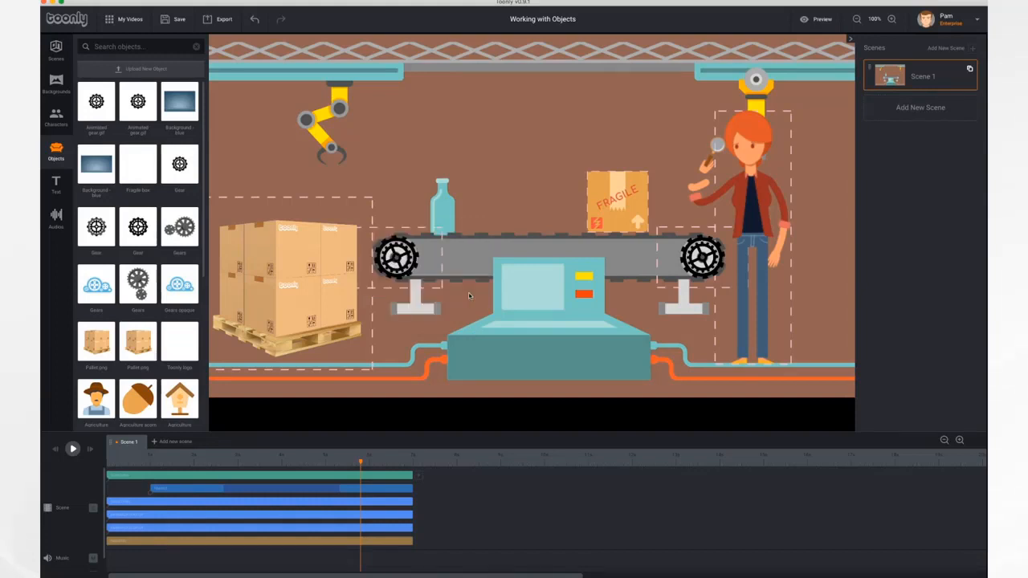
Step: Set the right wheel's animated gear to a Grow in effect and a Shrink out effect, and play the scene from the start
{"action": "left_click", "coordinate": [704, 257]}
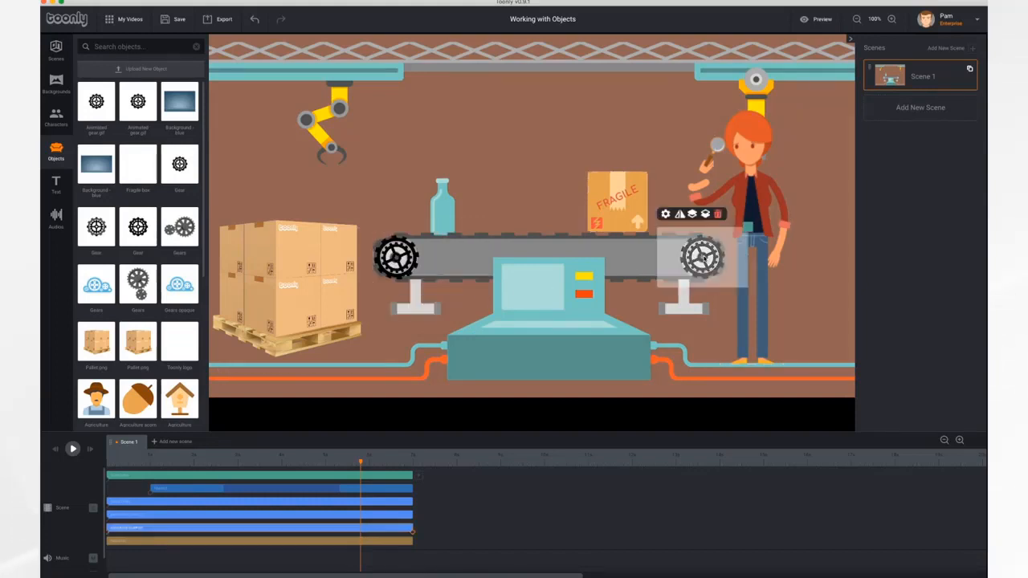
{"action": "left_click", "coordinate": [665, 215]}
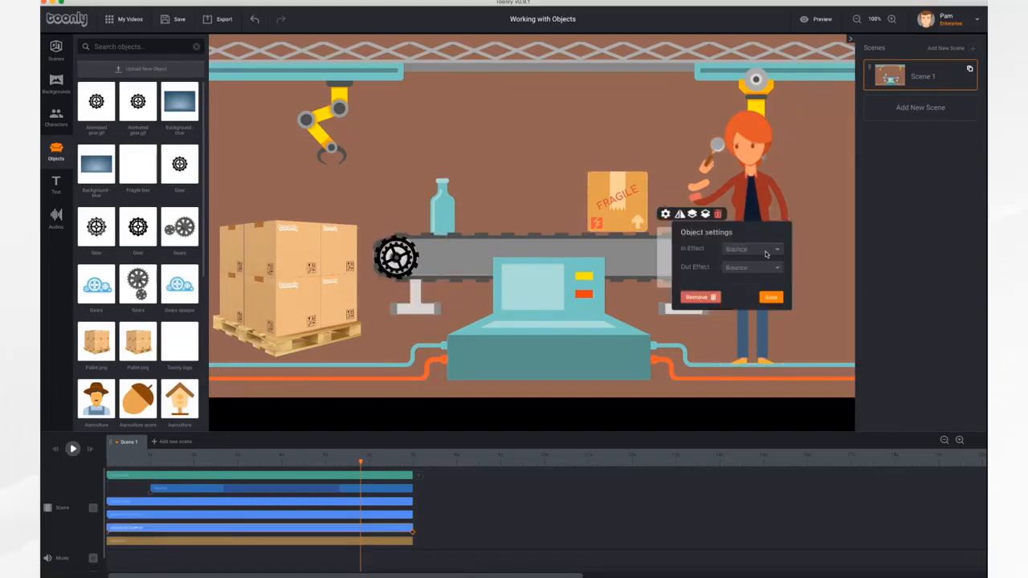
{"action": "left_click", "coordinate": [765, 252]}
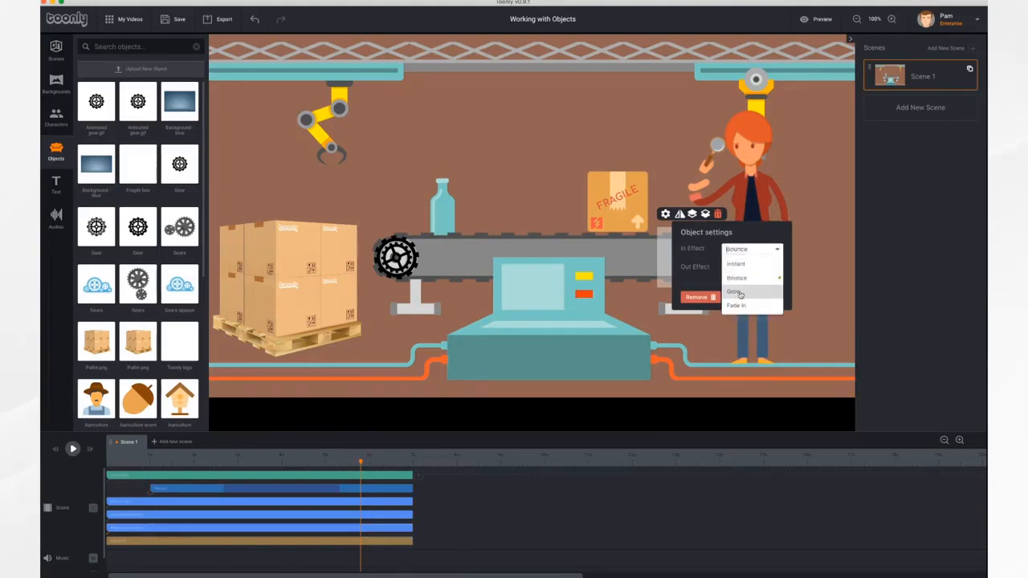
{"action": "left_click", "coordinate": [741, 292]}
{"action": "left_click", "coordinate": [753, 269]}
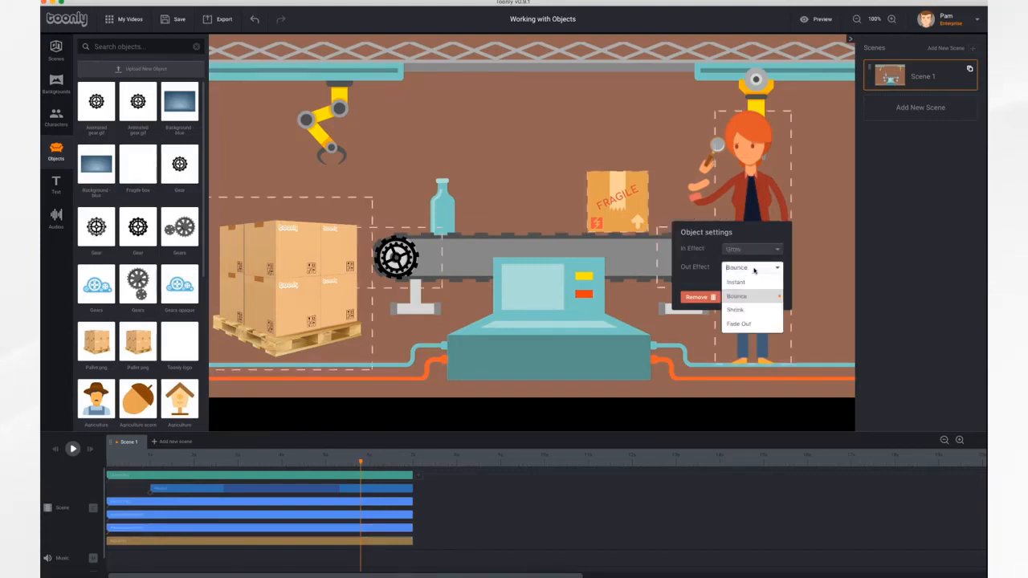
{"action": "left_click", "coordinate": [742, 312]}
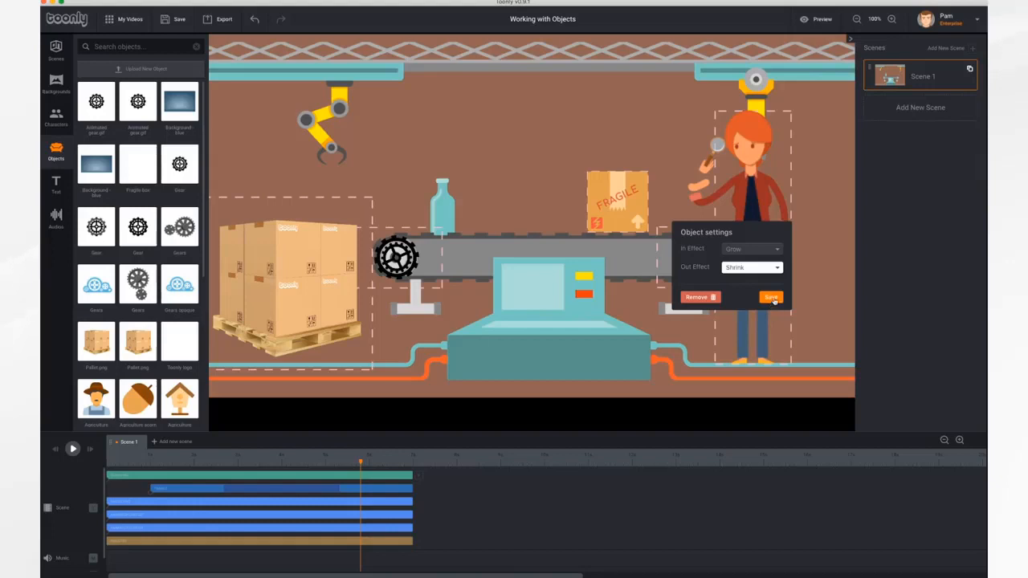
{"action": "left_click", "coordinate": [774, 301]}
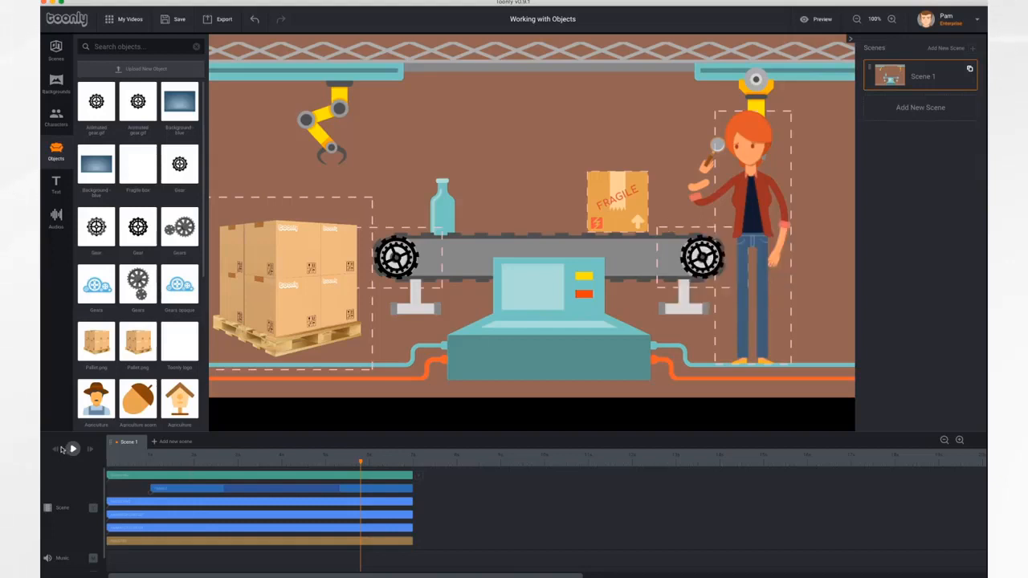
{"action": "left_click", "coordinate": [56, 450]}
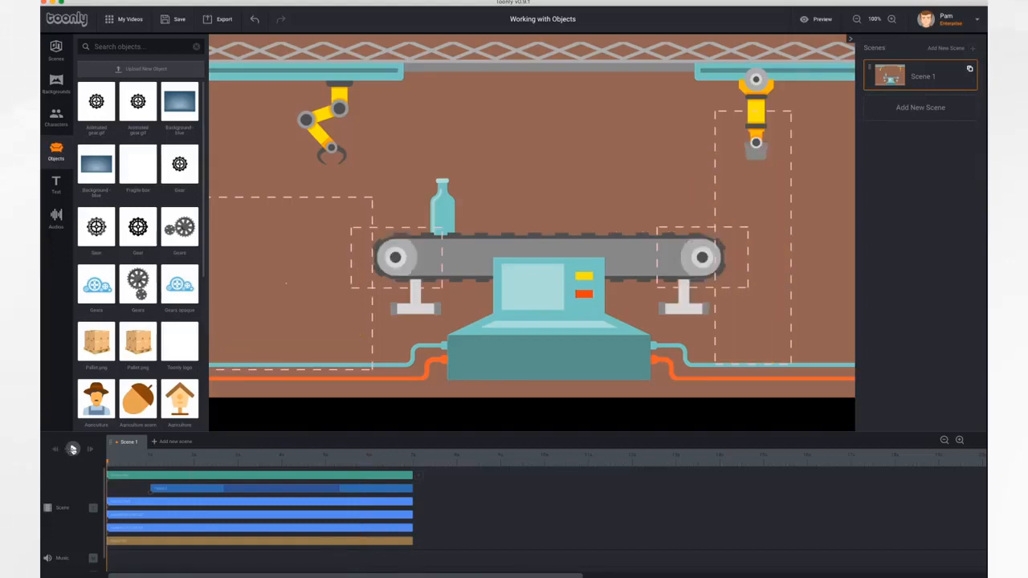
{"action": "left_click", "coordinate": [73, 449]}
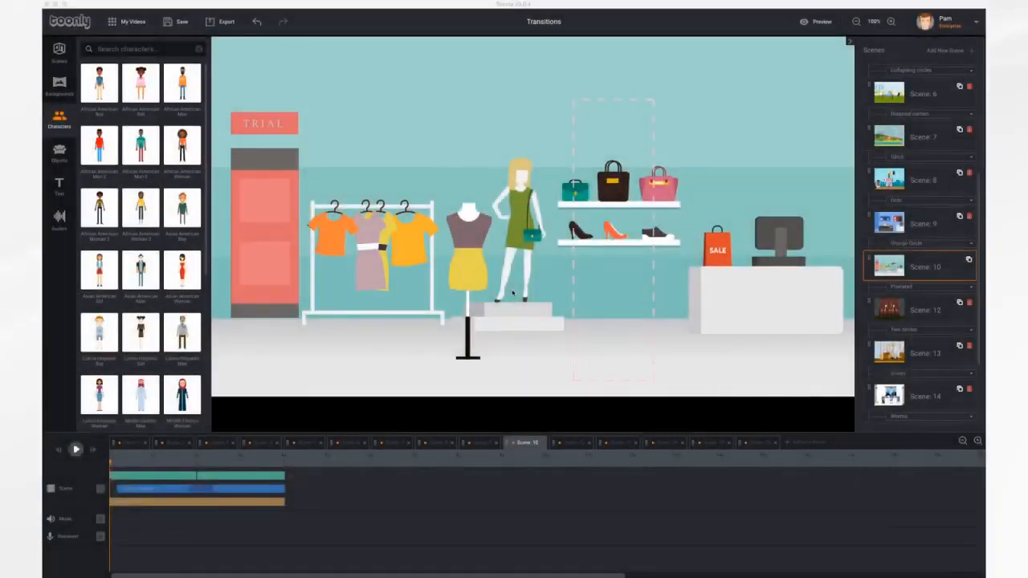
Step: Look through several scenes of the Transitions project from Scene 1 onward, finishing on Scene 10
{"action": "left_click", "coordinate": [129, 442]}
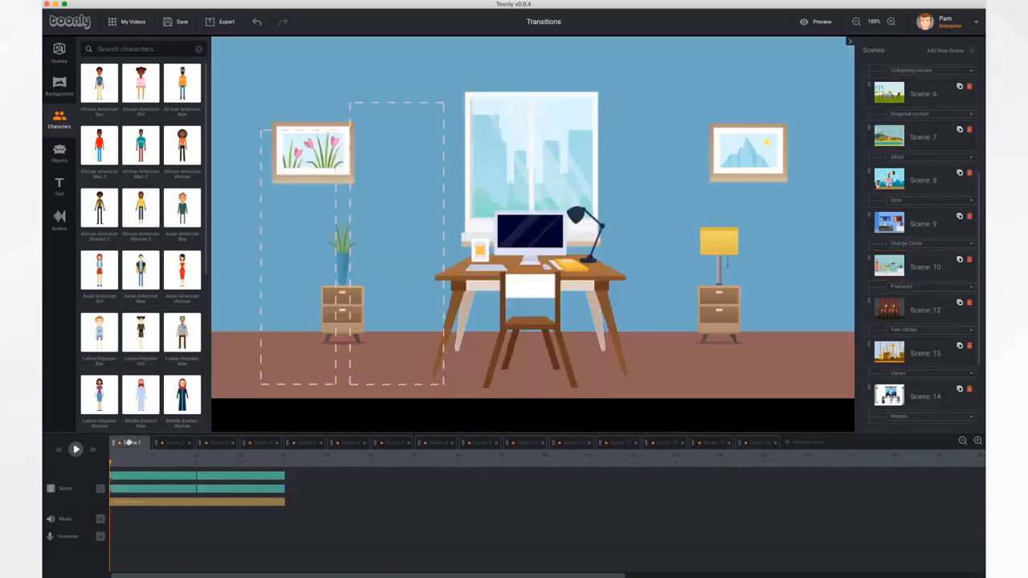
{"action": "left_click", "coordinate": [181, 444]}
{"action": "left_click", "coordinate": [216, 443]}
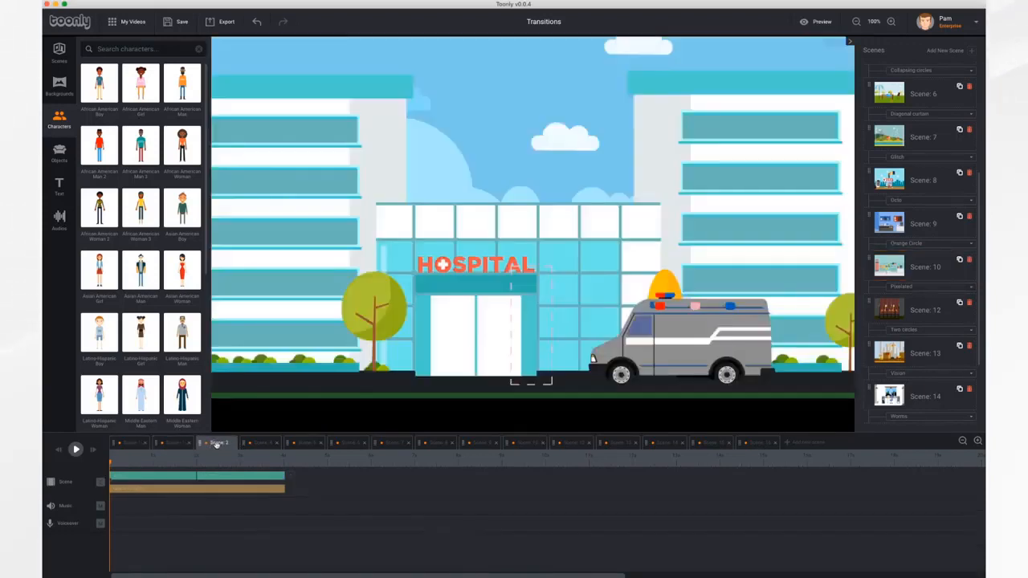
{"action": "left_click", "coordinate": [263, 442]}
{"action": "left_click", "coordinate": [305, 443]}
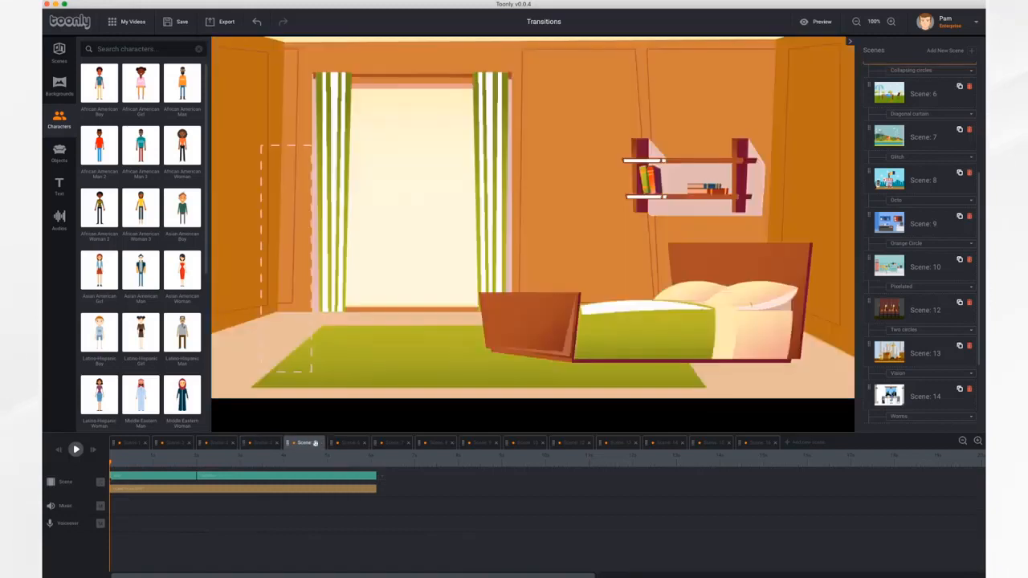
{"action": "left_click", "coordinate": [482, 443]}
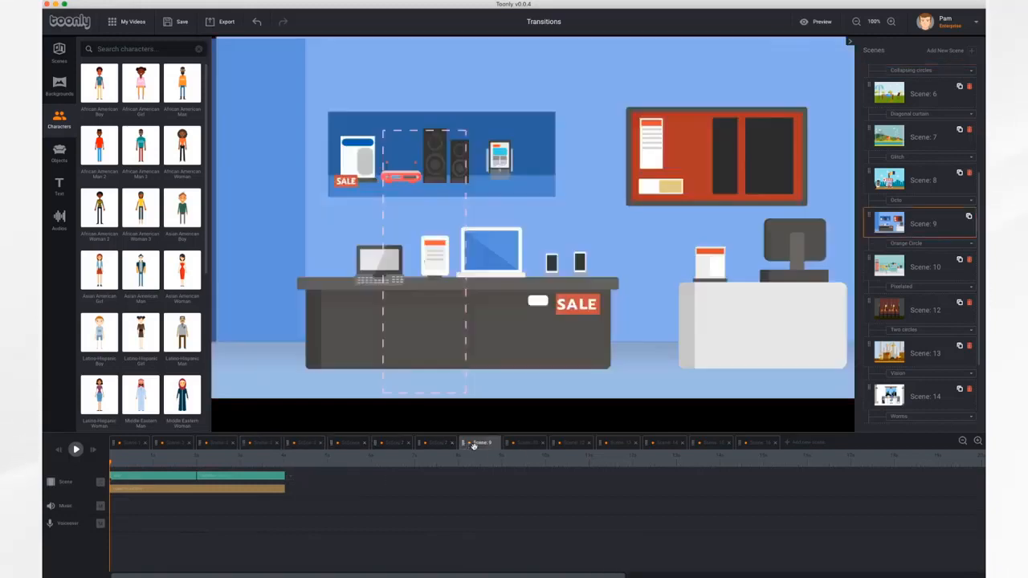
{"action": "left_click", "coordinate": [520, 443]}
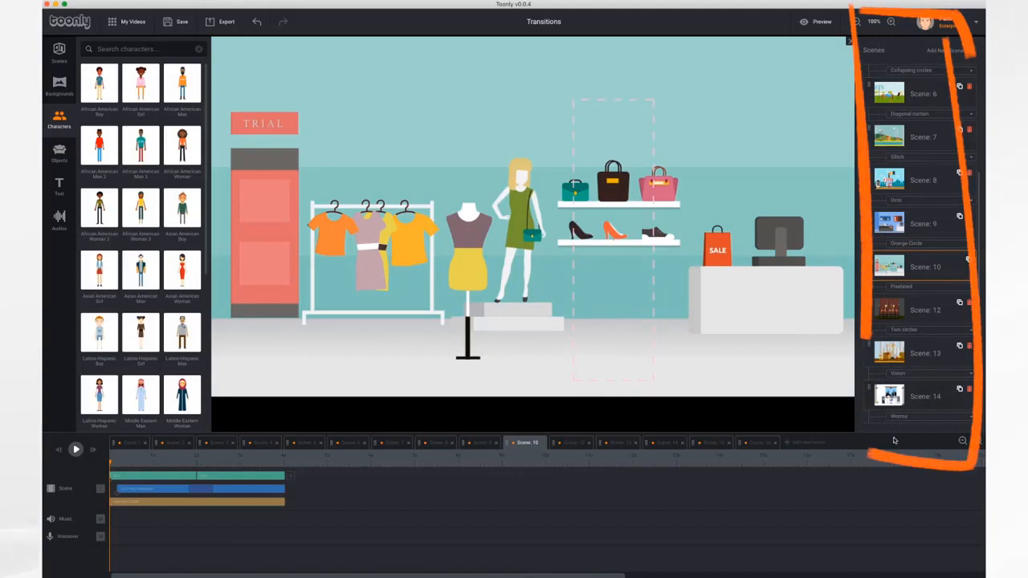
Step: Review the transitions offered between Scene 1 and Scene 2 and choose Slide Down
{"action": "scroll", "coordinate": [919, 144], "scroll_direction": "up", "scroll_amount": 5}
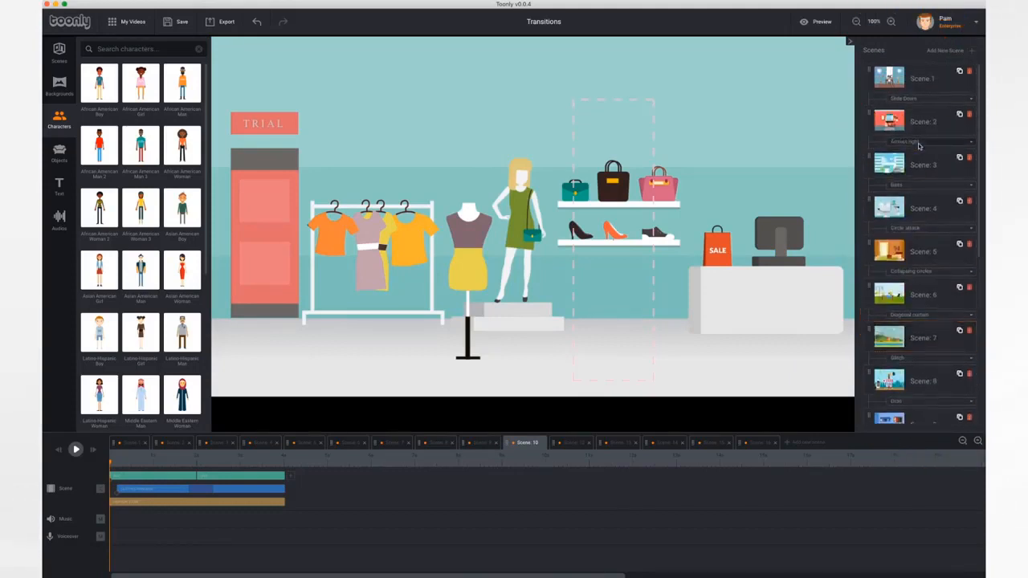
{"action": "scroll", "coordinate": [919, 117], "scroll_direction": "down", "scroll_amount": 5}
{"action": "scroll", "coordinate": [920, 117], "scroll_direction": "up", "scroll_amount": 5}
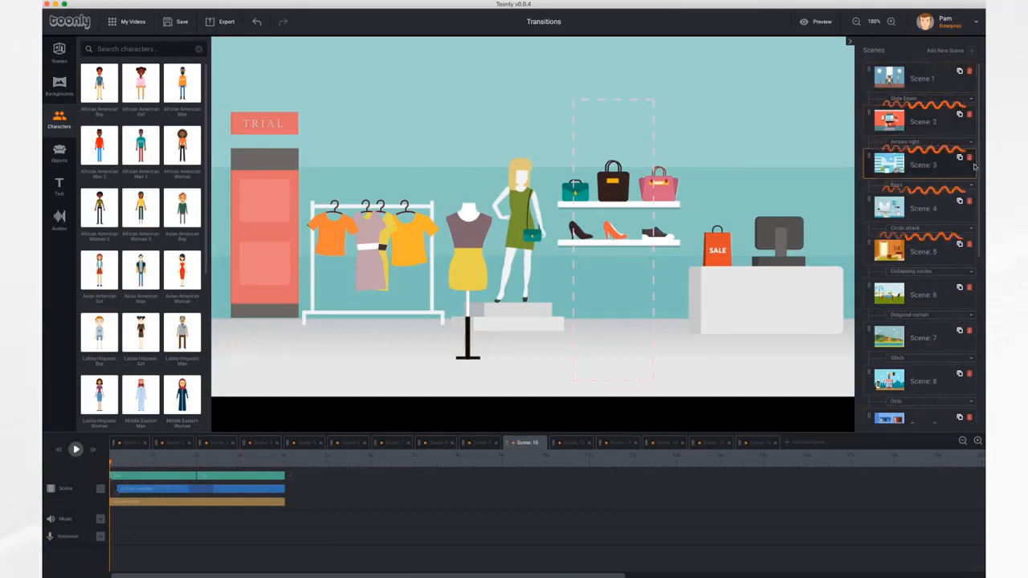
{"action": "left_click", "coordinate": [971, 102]}
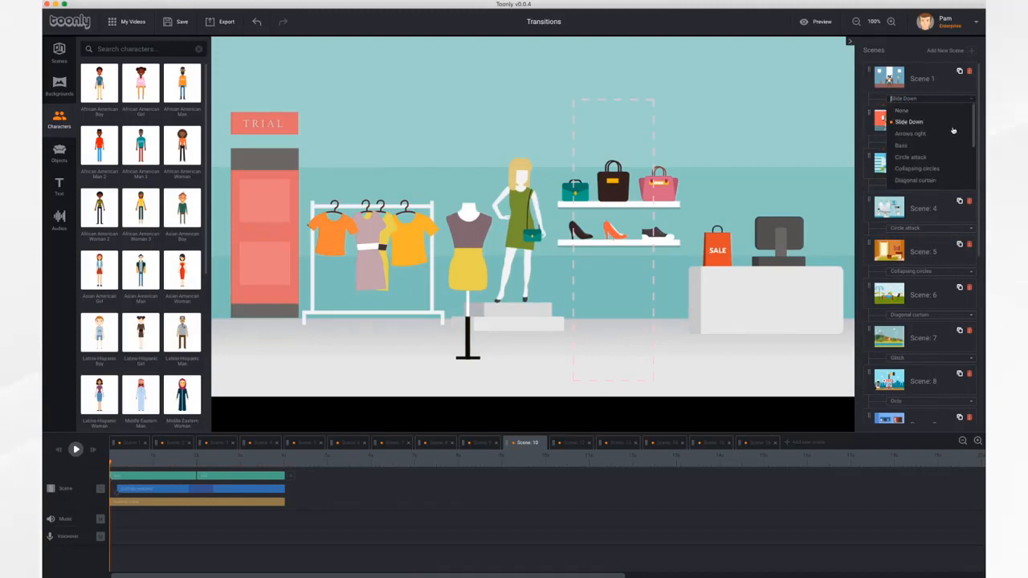
{"action": "scroll", "coordinate": [952, 137], "scroll_direction": "down", "scroll_amount": 3}
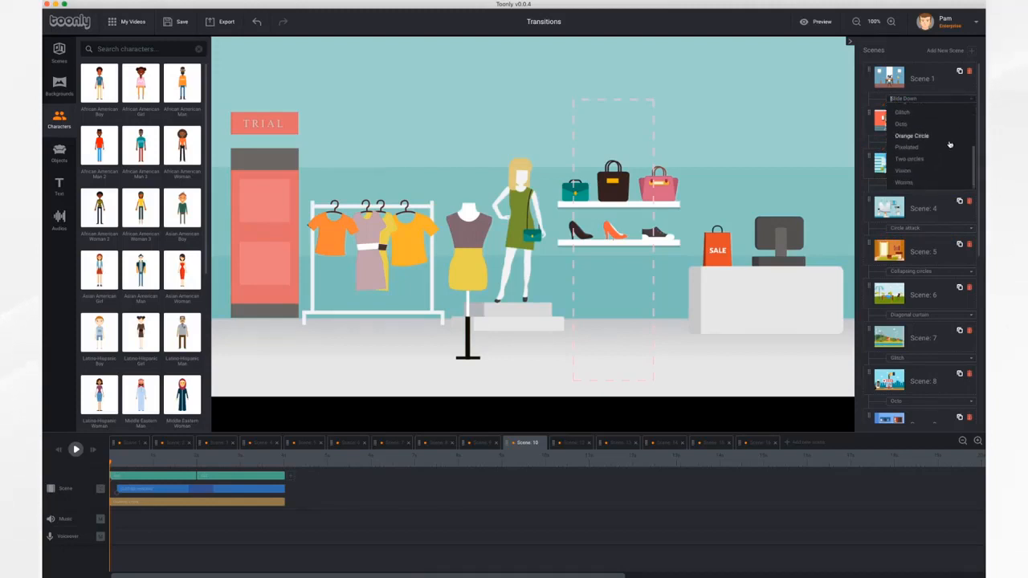
{"action": "scroll", "coordinate": [947, 141], "scroll_direction": "up", "scroll_amount": 3}
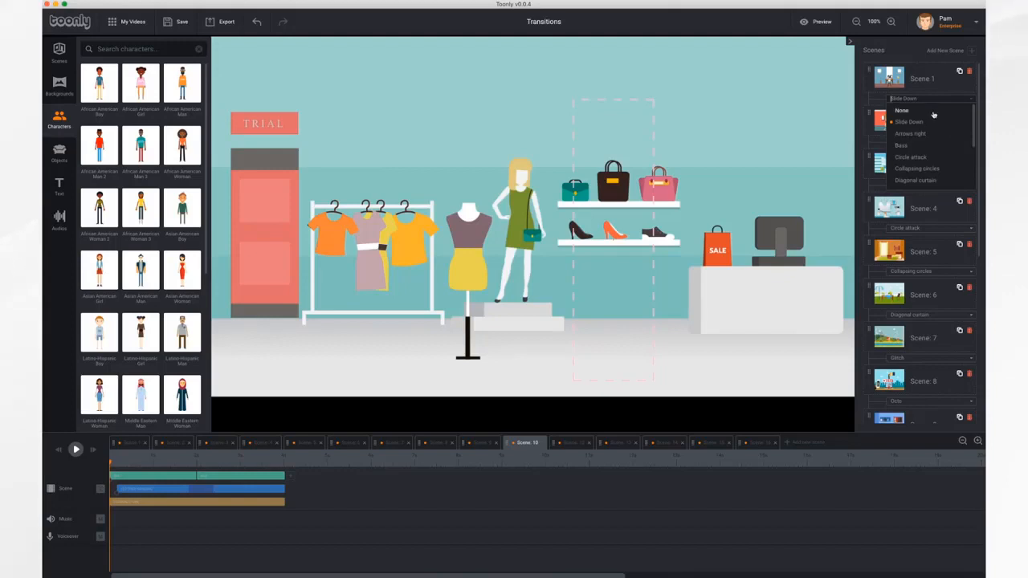
{"action": "left_click", "coordinate": [931, 123]}
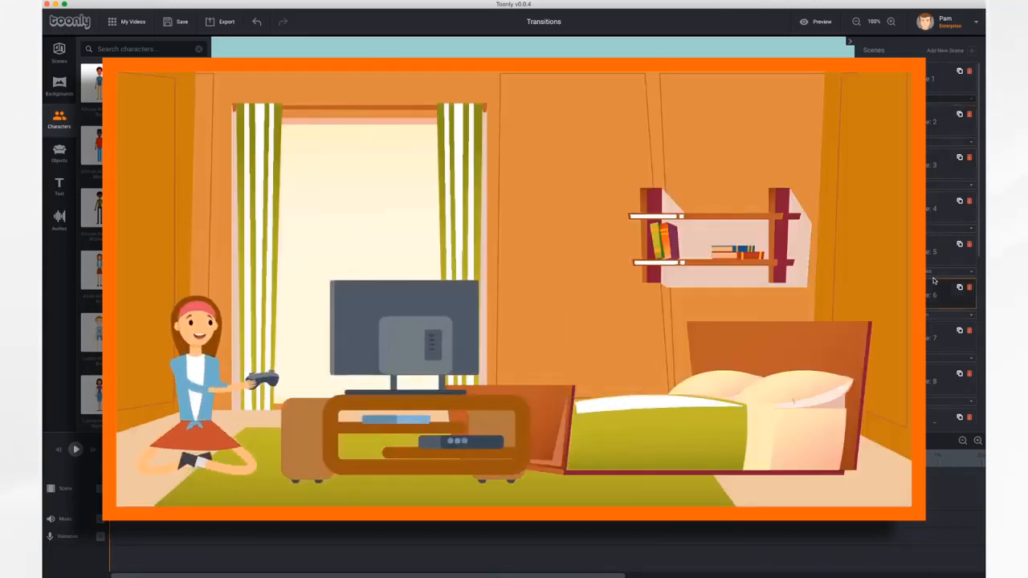
Step: Examine the order of the scenes and the transitions assigned between them, through to Scene 16
{"action": "scroll", "coordinate": [938, 318], "scroll_direction": "down", "scroll_amount": 2}
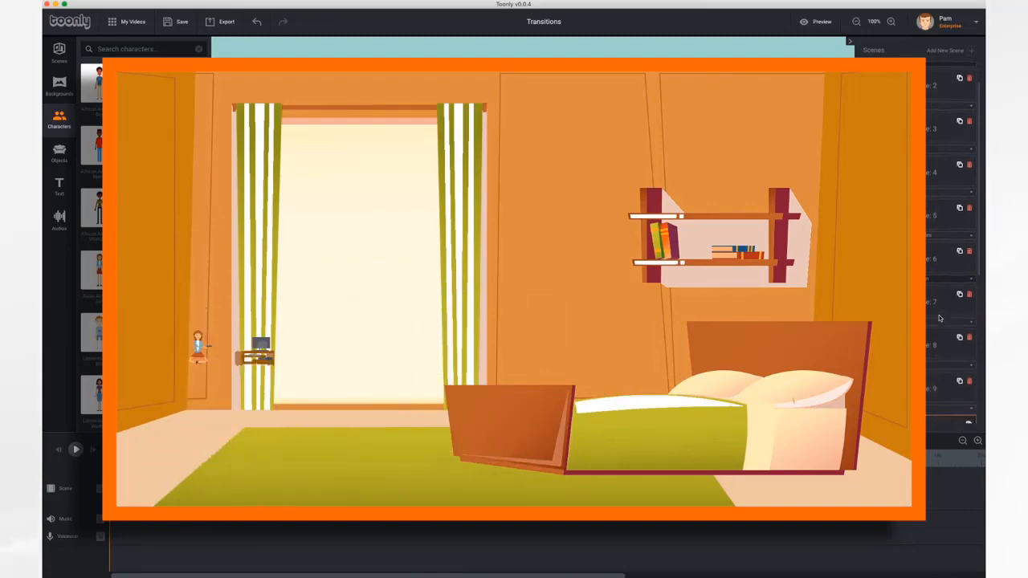
{"action": "scroll", "coordinate": [934, 287], "scroll_direction": "down", "scroll_amount": 4}
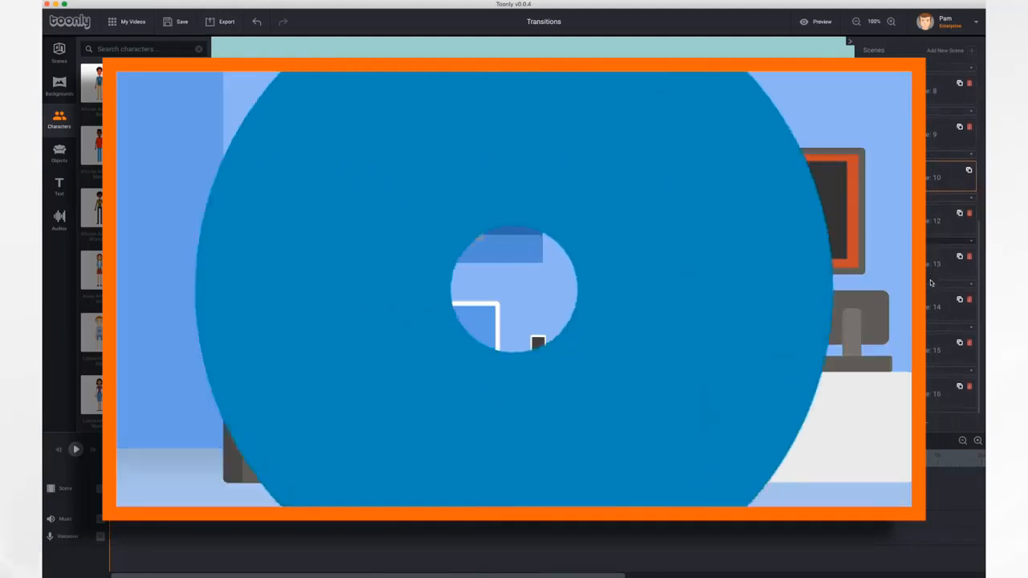
{"action": "scroll", "coordinate": [929, 305], "scroll_direction": "down", "scroll_amount": 1}
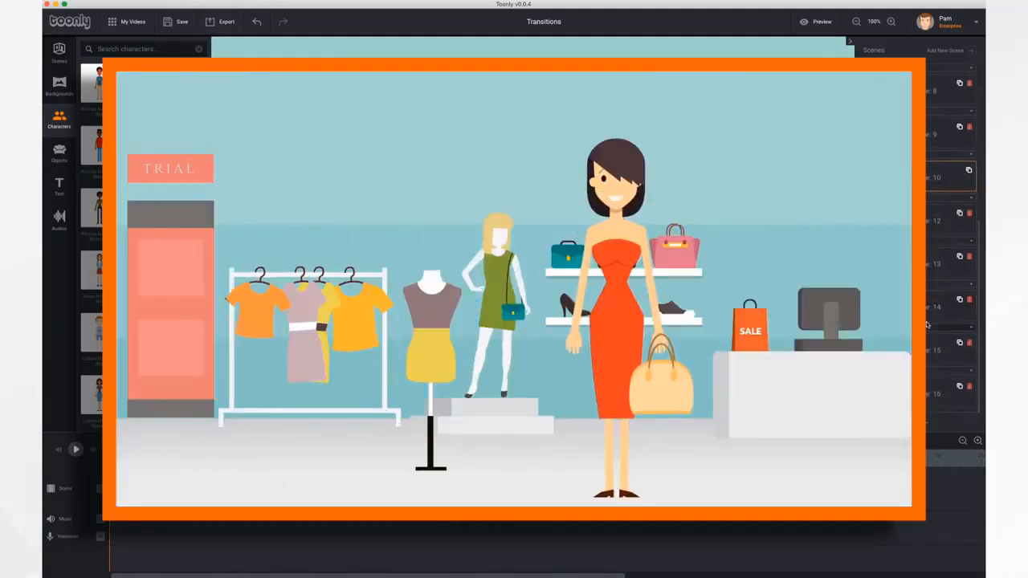
{"action": "scroll", "coordinate": [932, 330], "scroll_direction": "down", "scroll_amount": 1}
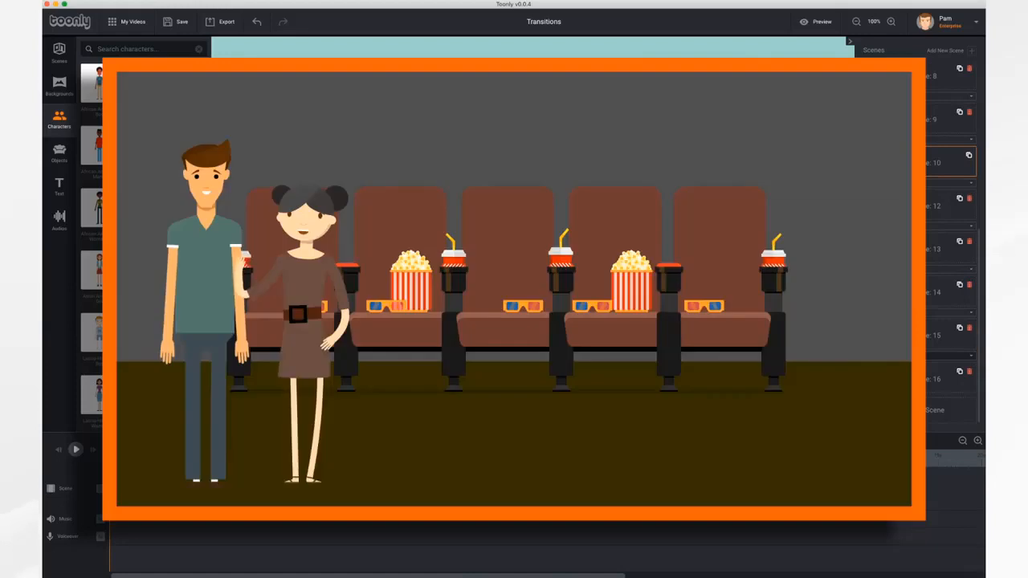
{"action": "scroll", "coordinate": [930, 233], "scroll_direction": "up", "scroll_amount": 5}
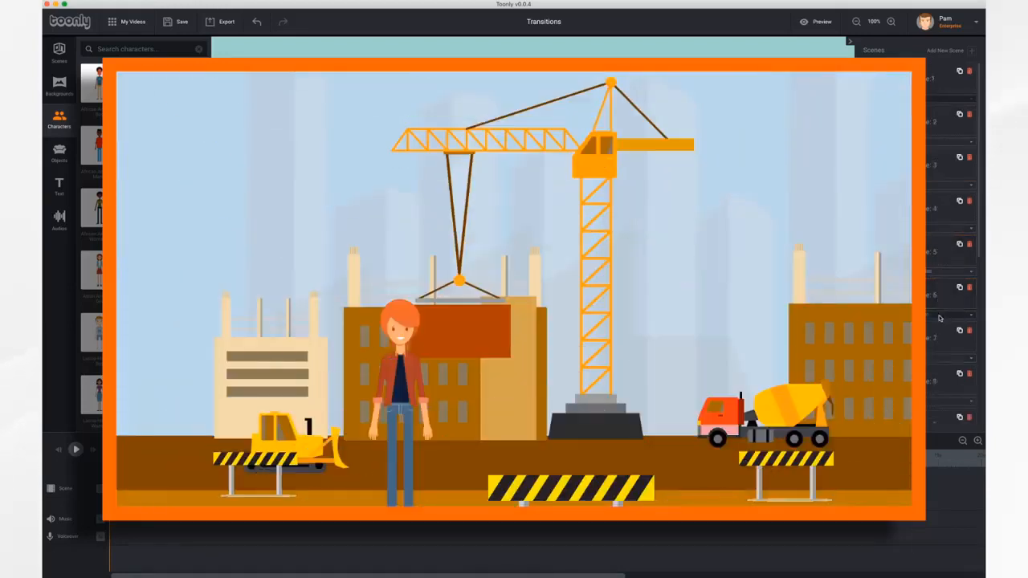
{"action": "scroll", "coordinate": [939, 319], "scroll_direction": "down", "scroll_amount": 3}
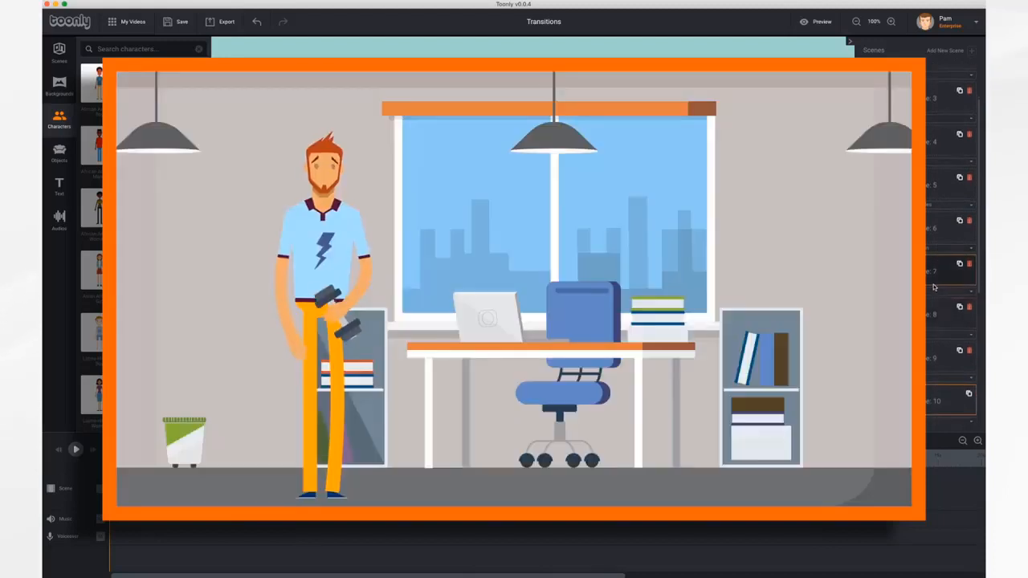
{"action": "scroll", "coordinate": [934, 281], "scroll_direction": "down", "scroll_amount": 3}
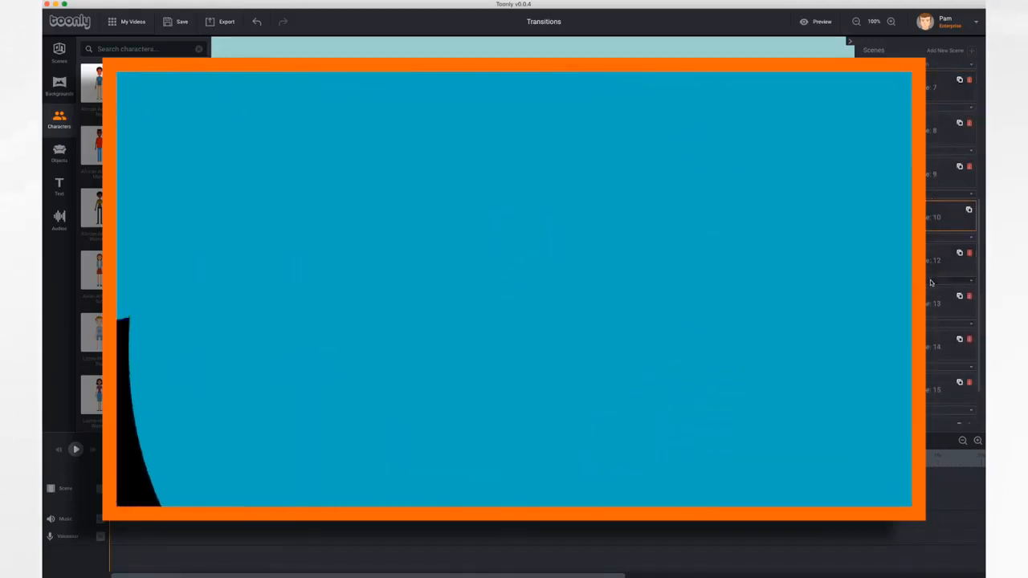
{"action": "scroll", "coordinate": [930, 282], "scroll_direction": "down", "scroll_amount": 1}
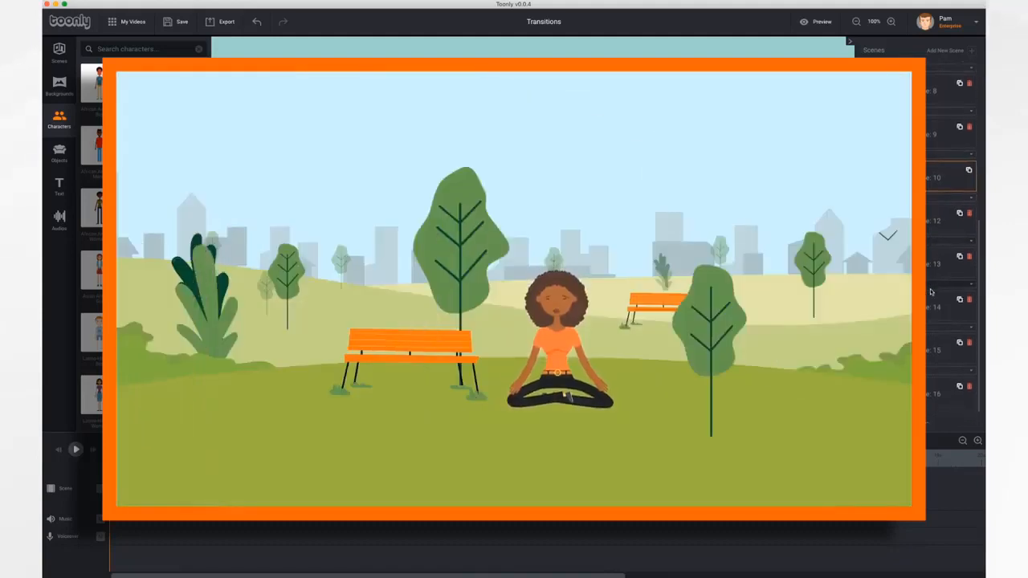
{"action": "left_click", "coordinate": [927, 325]}
{"action": "scroll", "coordinate": [930, 353], "scroll_direction": "down", "scroll_amount": 1}
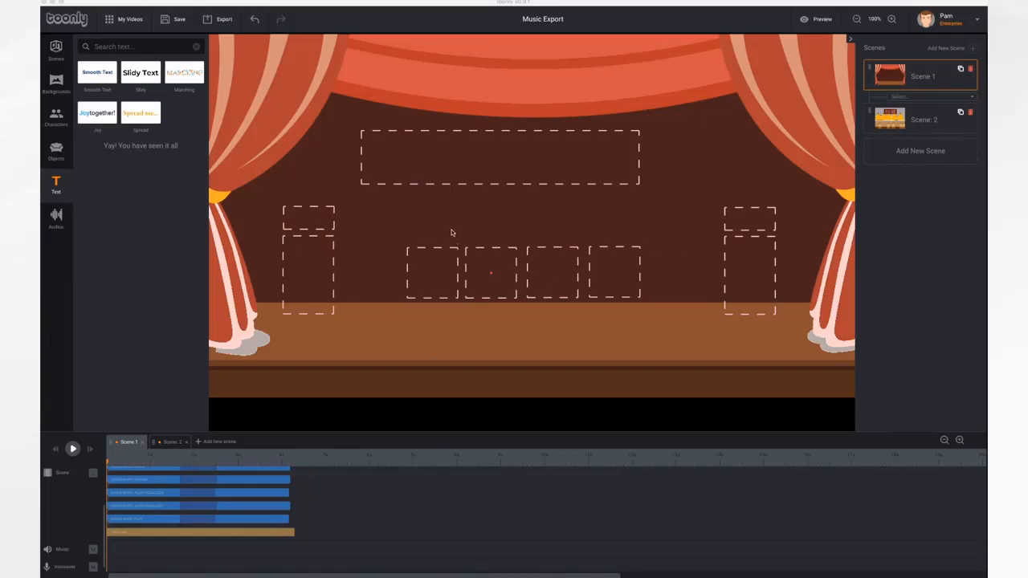
Step: Add the Broken Glass audio track to Scene 1's music track at the start of the timeline
{"action": "left_click", "coordinate": [58, 219]}
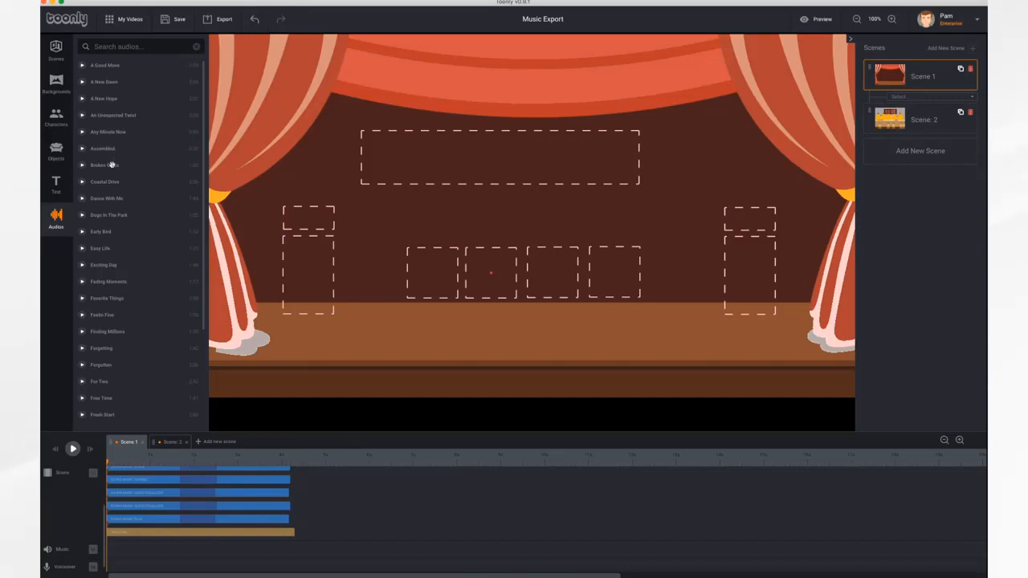
{"action": "left_click_drag", "start_coordinate": [112, 164], "coordinate": [109, 552]}
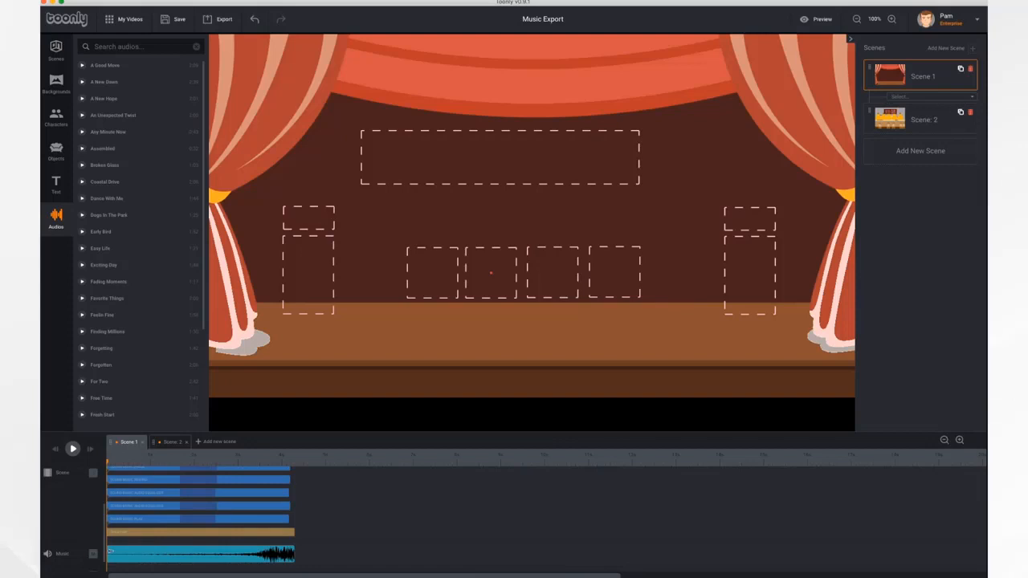
{"action": "left_click", "coordinate": [135, 551]}
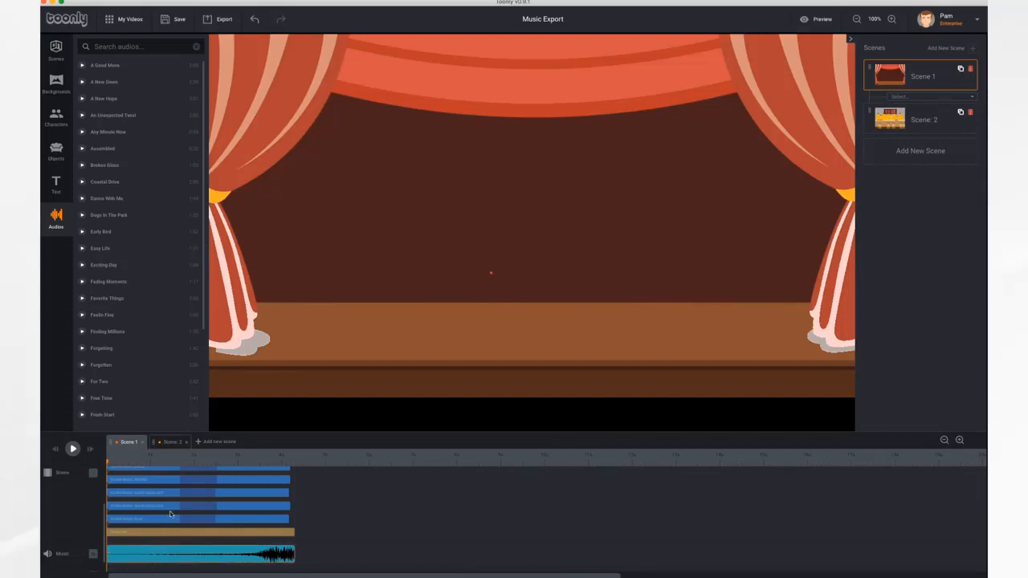
Step: Check whether the music carries over by comparing the timelines of Scene 2 and Scene 1
{"action": "left_click", "coordinate": [171, 442]}
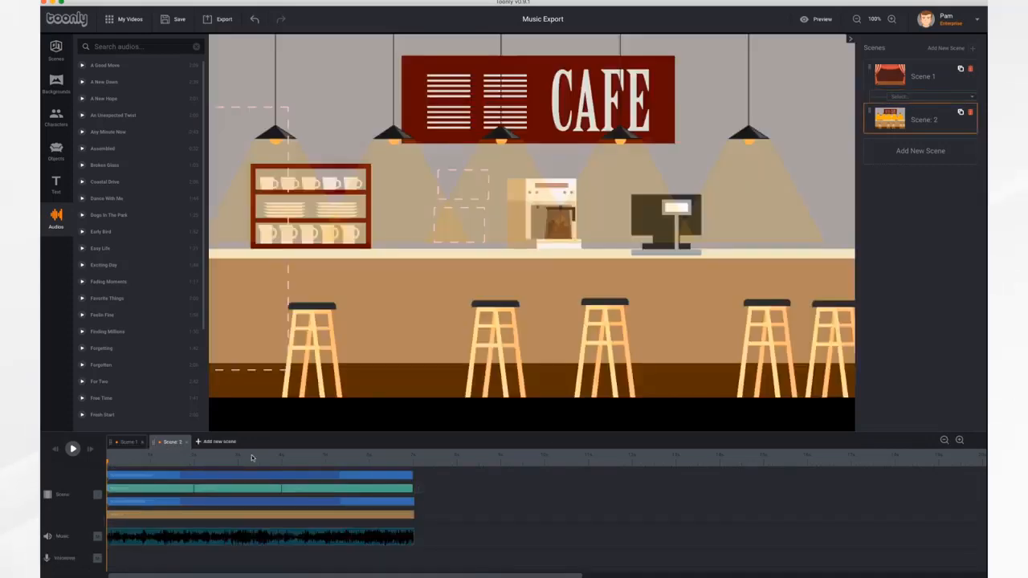
{"action": "left_click", "coordinate": [132, 442]}
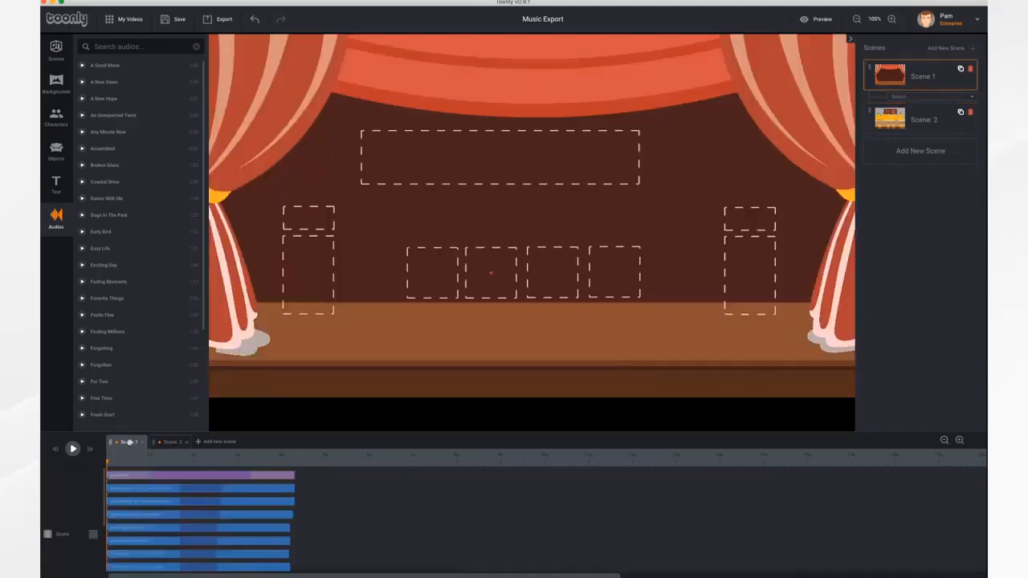
{"action": "left_click", "coordinate": [172, 442]}
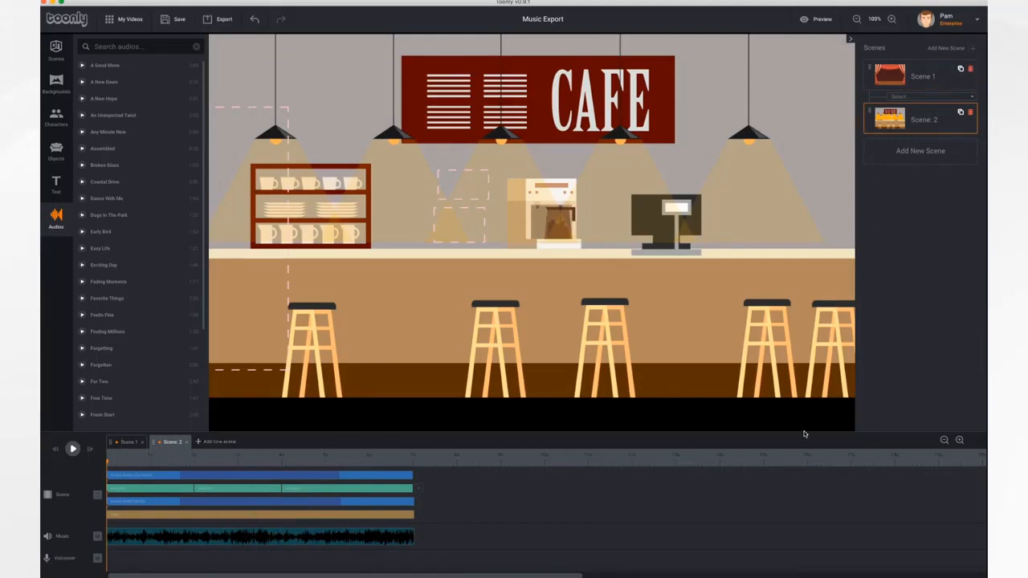
{"action": "left_click", "coordinate": [129, 442]}
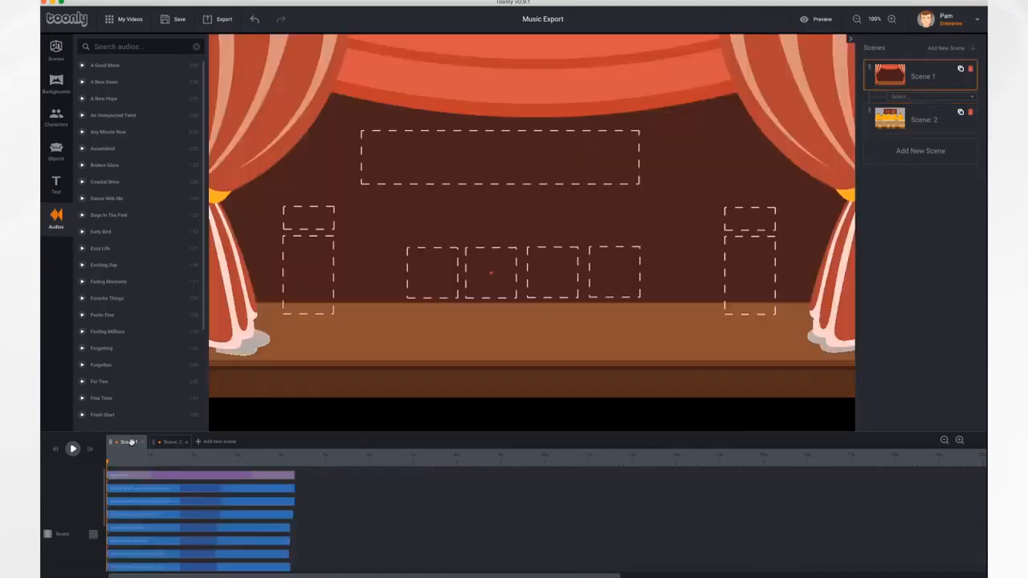
Step: Lower the Scene 1 music volume to about one fifth, disable Playthrough, and save the sound settings
{"action": "scroll", "coordinate": [327, 539], "scroll_direction": "down", "scroll_amount": 3}
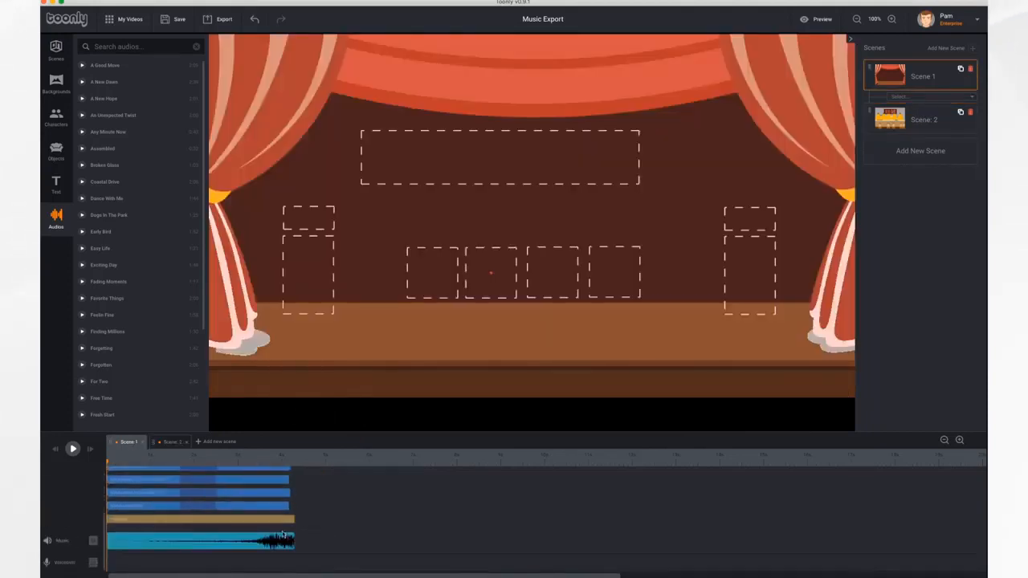
{"action": "left_click", "coordinate": [206, 546]}
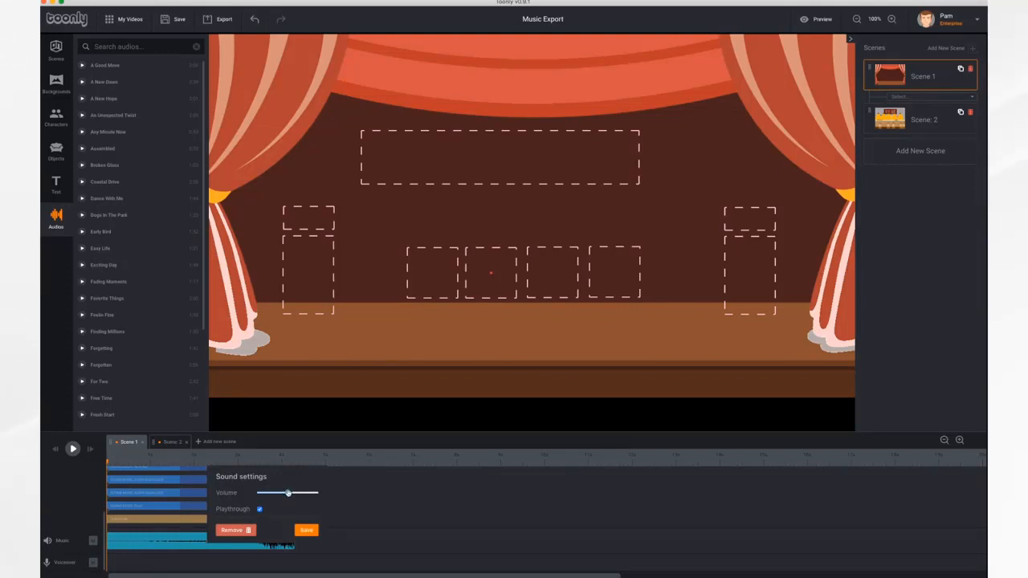
{"action": "mouse_move", "coordinate": [287, 493]}
{"action": "left_mouse_down"}
{"action": "mouse_move", "coordinate": [262, 492]}
{"action": "mouse_move", "coordinate": [313, 493]}
{"action": "mouse_move", "coordinate": [269, 493]}
{"action": "left_mouse_up"}
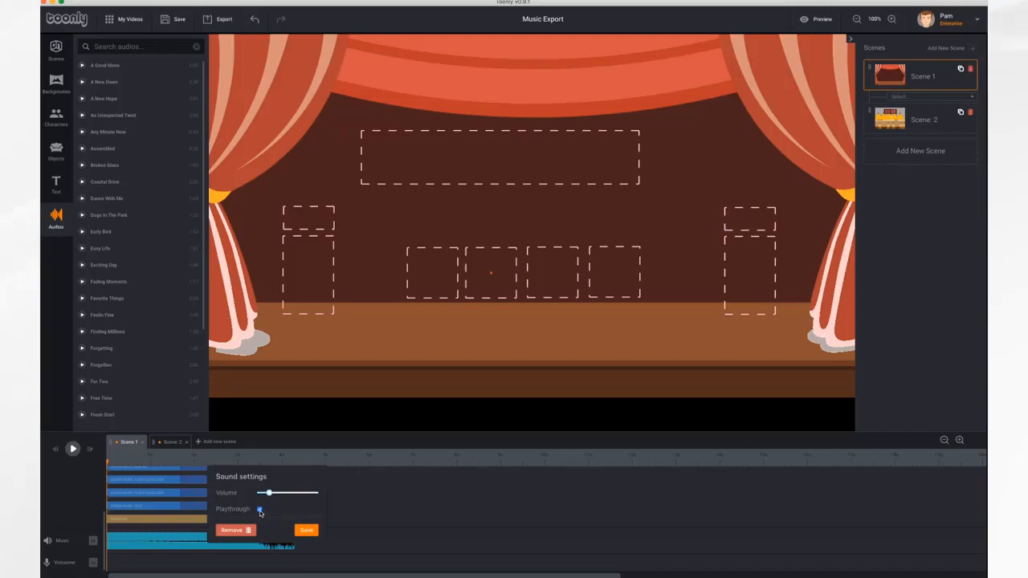
{"action": "left_click", "coordinate": [259, 510]}
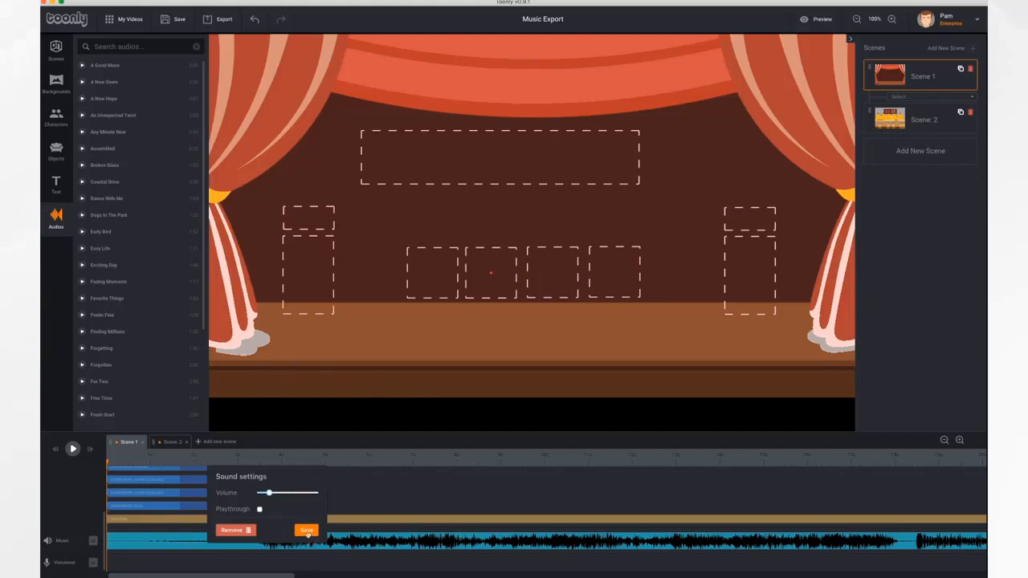
{"action": "left_click", "coordinate": [307, 531]}
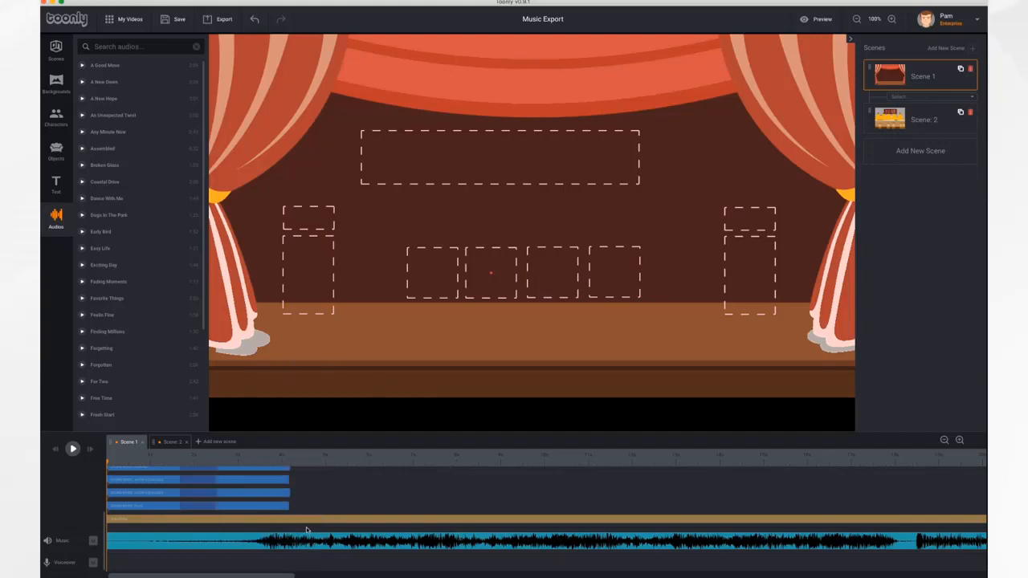
Step: Check the music tracks of Scene 2 and Scene 1 with Playthrough disabled
{"action": "left_click", "coordinate": [170, 442]}
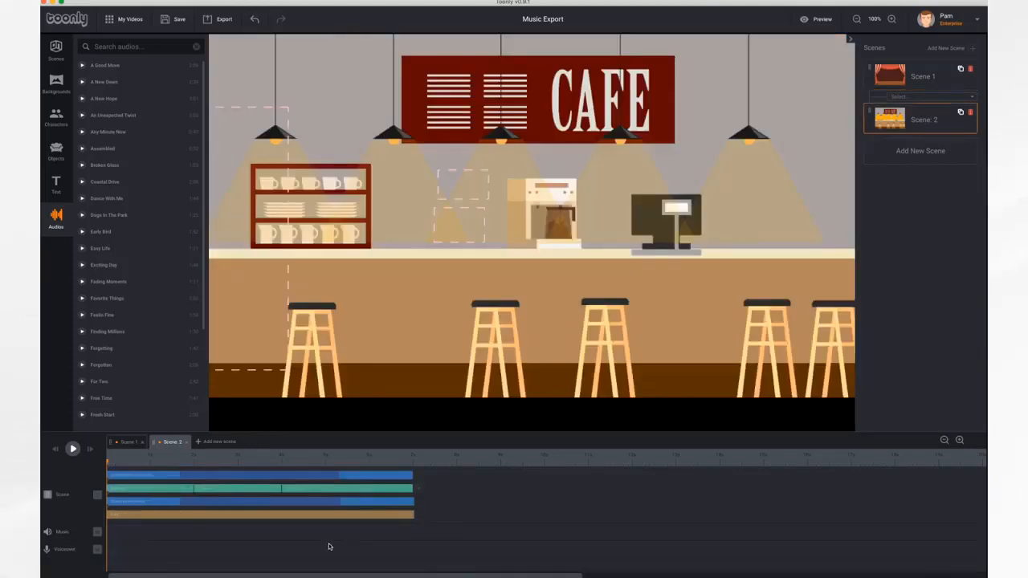
{"action": "left_click", "coordinate": [127, 442]}
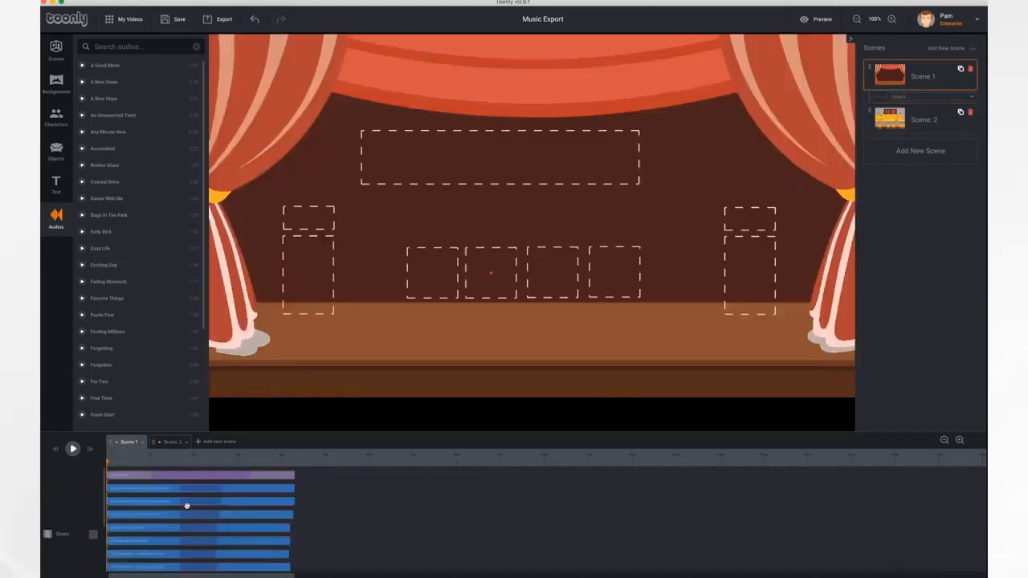
{"action": "scroll", "coordinate": [186, 505], "scroll_direction": "down", "scroll_amount": 3}
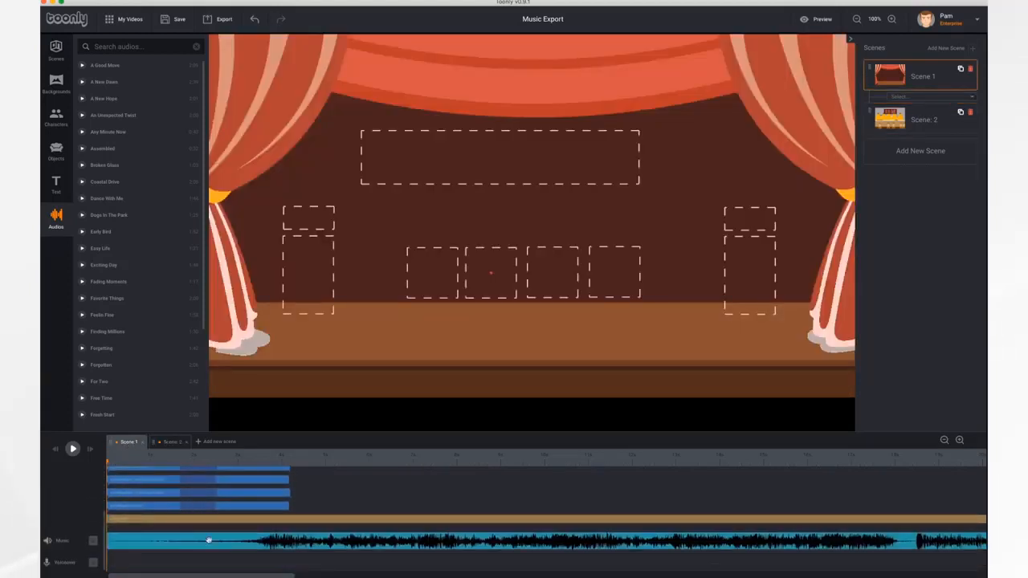
Step: Enable Playthrough for the Scene 1 music track and save the sound settings
{"action": "left_click", "coordinate": [208, 538]}
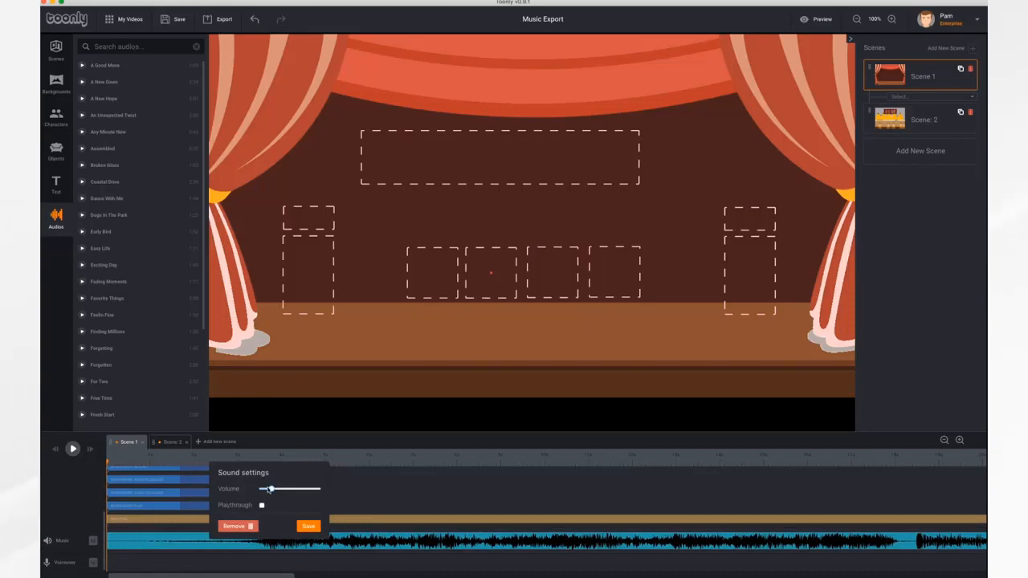
{"action": "left_click", "coordinate": [261, 507]}
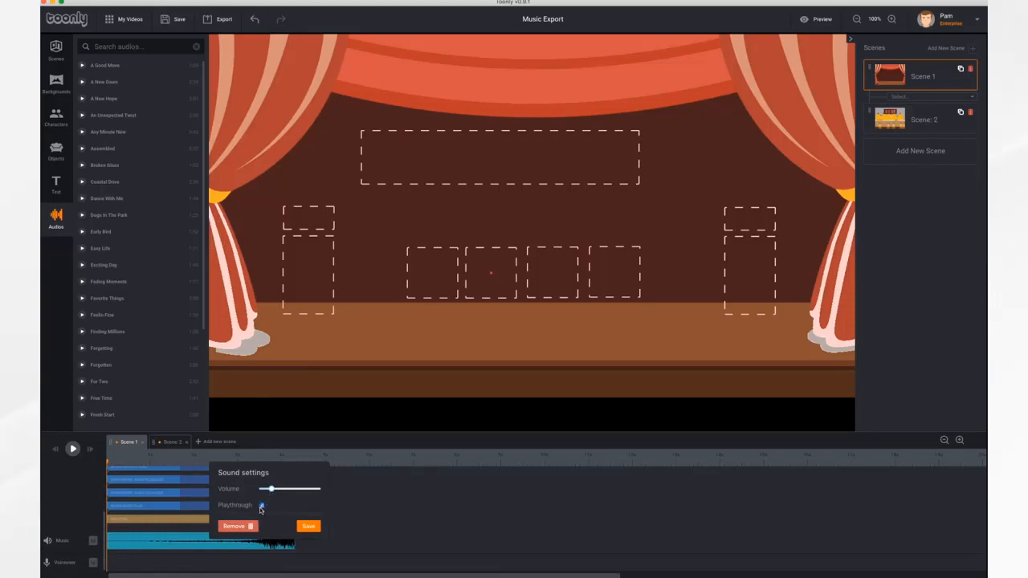
{"action": "left_click", "coordinate": [310, 527]}
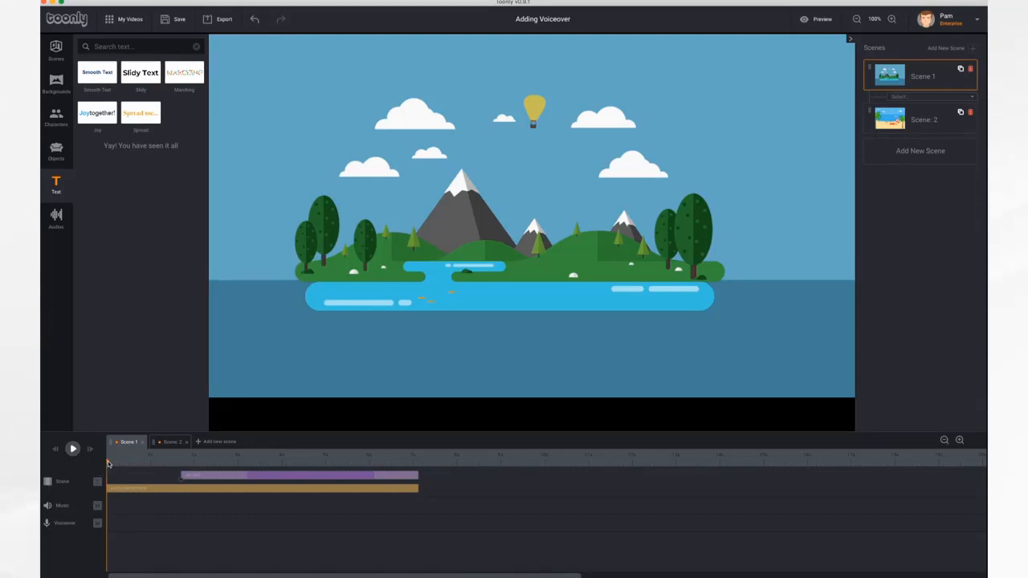
Step: Record a voiceover in Scene 1 beginning at the start of the text clip, and stop the recording
{"action": "left_click_drag", "start_coordinate": [108, 463], "coordinate": [181, 467]}
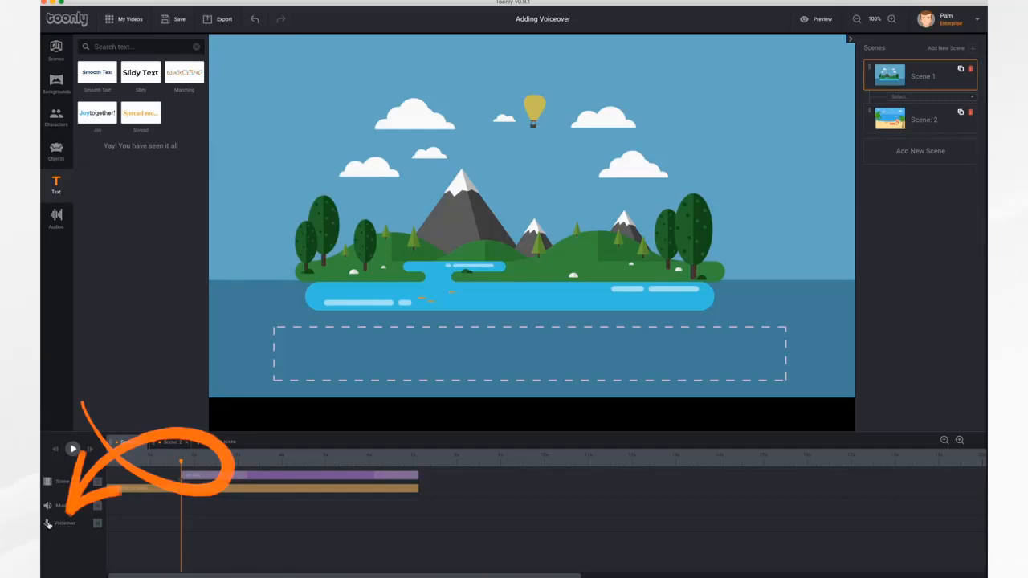
{"action": "left_click", "coordinate": [47, 523]}
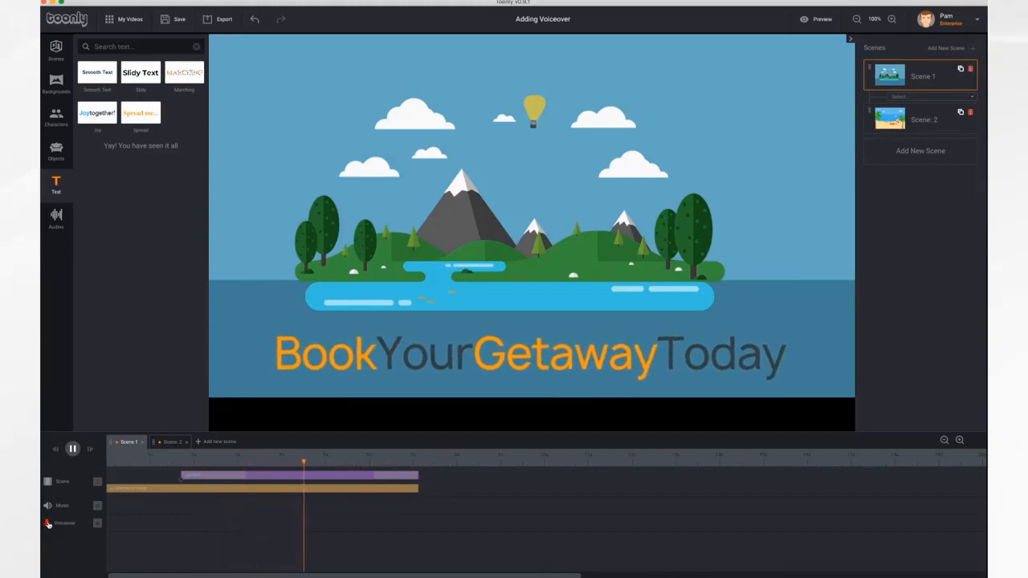
{"action": "left_click", "coordinate": [47, 524]}
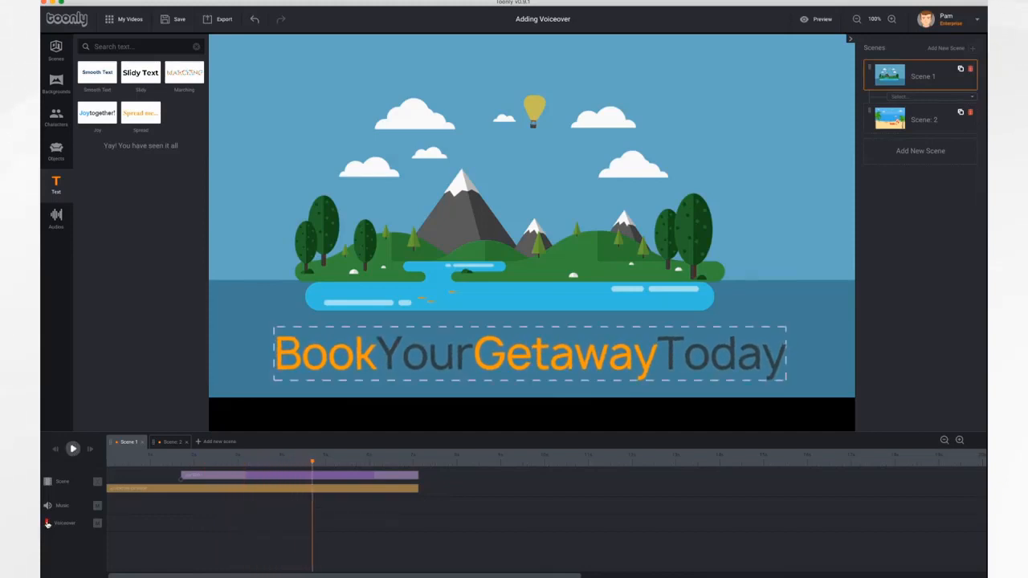
{"action": "left_click", "coordinate": [47, 524]}
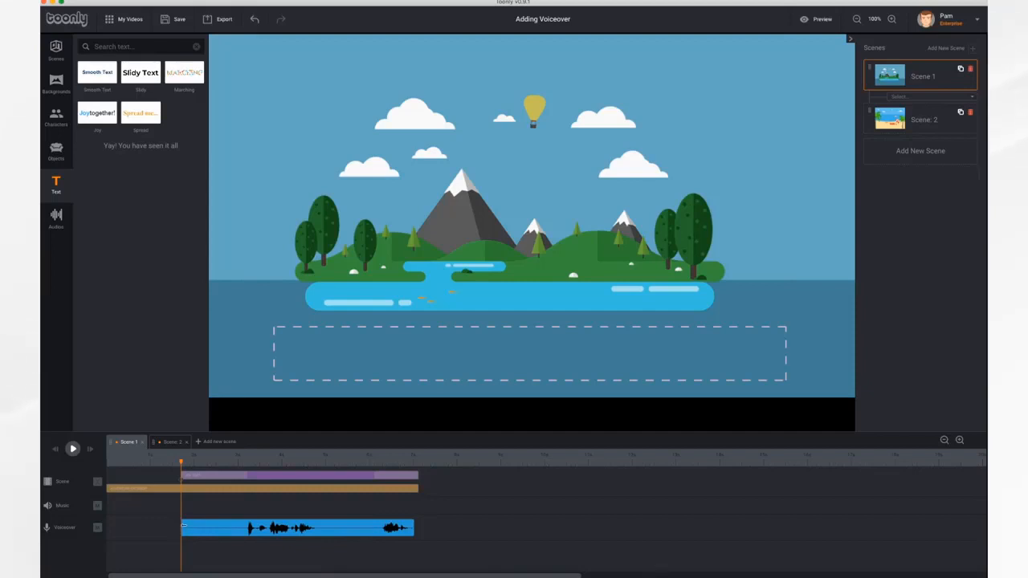
Step: Trim the silence off both ends of the voiceover clip, move it to the start of the text clip, and play it back
{"action": "left_click_drag", "start_coordinate": [183, 525], "coordinate": [204, 526]}
{"action": "left_click_drag", "start_coordinate": [228, 528], "coordinate": [244, 532]}
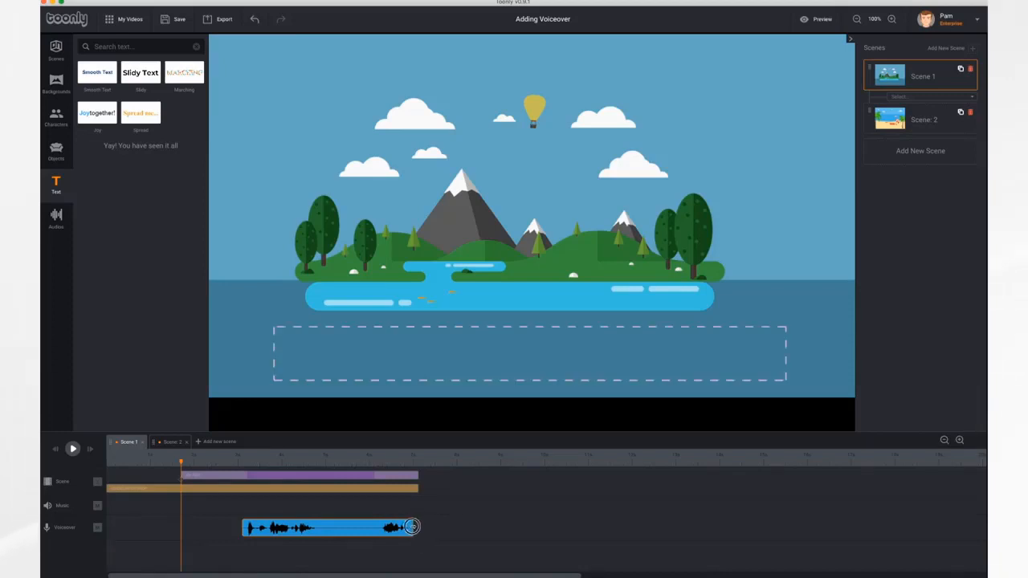
{"action": "left_click_drag", "start_coordinate": [418, 527], "coordinate": [239, 528]}
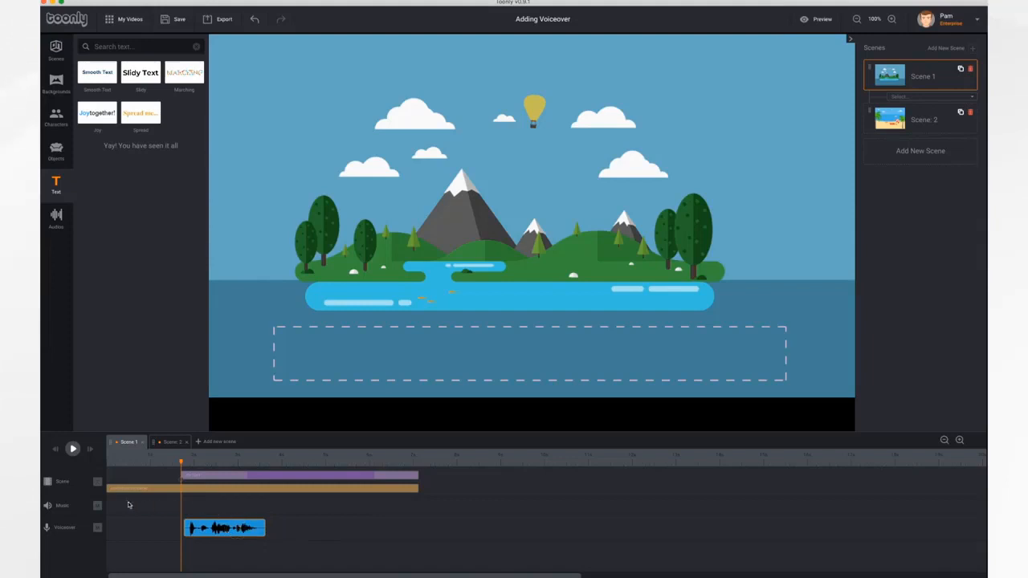
{"action": "left_click", "coordinate": [73, 449]}
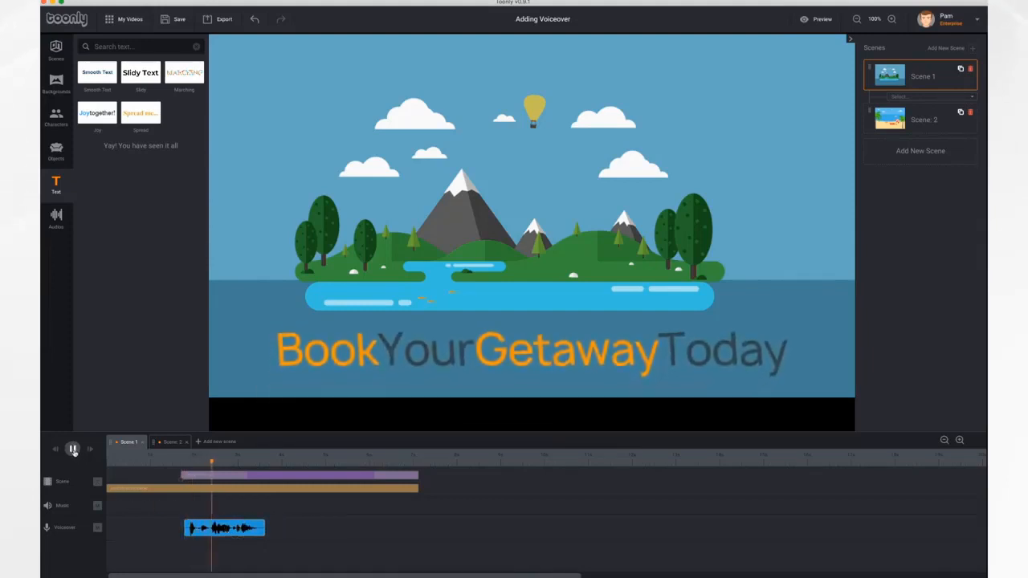
Step: Mute the voiceover track and unmute it again to try out the mute option
{"action": "left_click", "coordinate": [96, 527]}
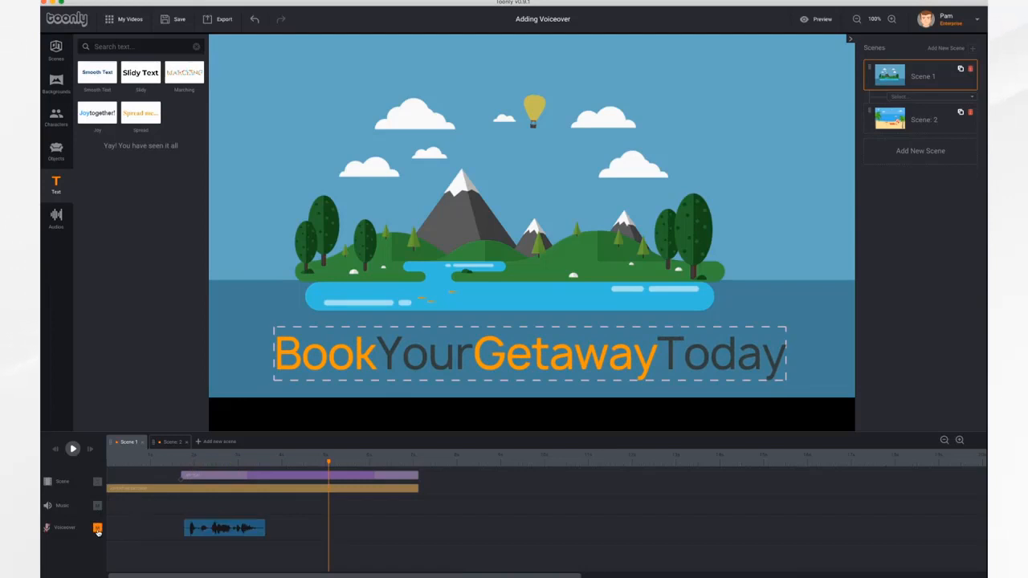
{"action": "left_click", "coordinate": [97, 529]}
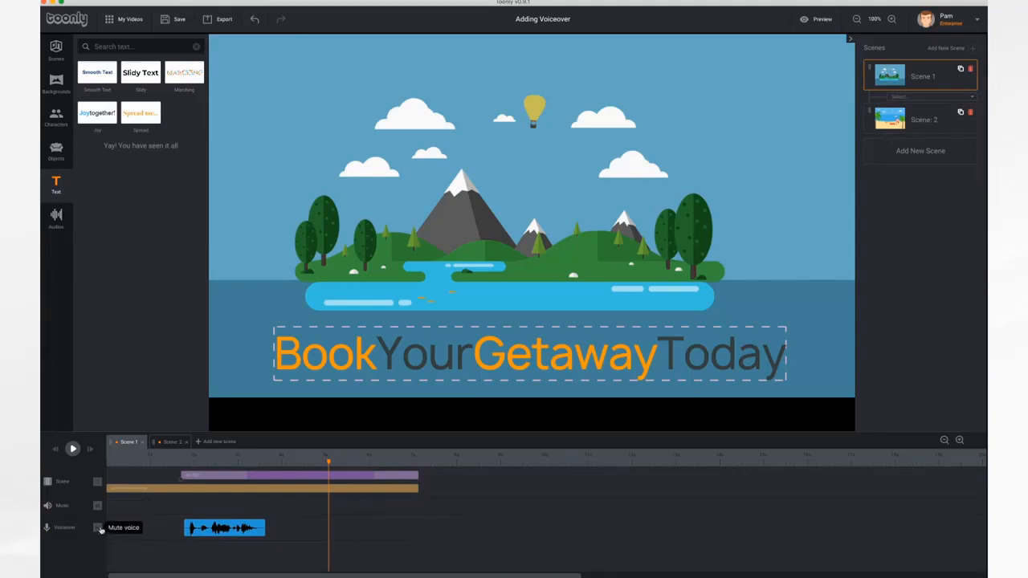
{"action": "left_click", "coordinate": [97, 528]}
{"action": "left_click", "coordinate": [97, 529]}
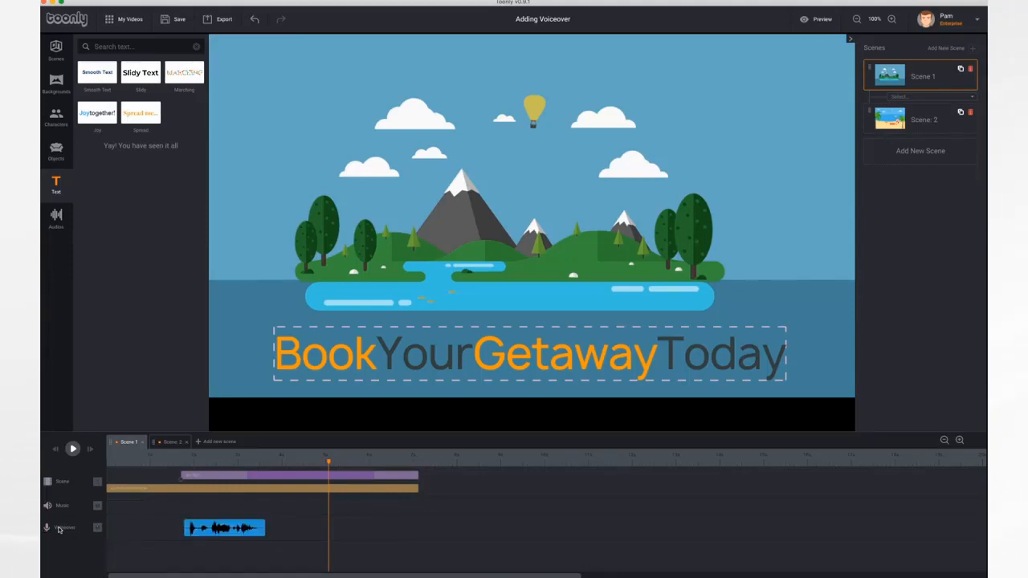
Step: Review the volume, Playthrough and Remove options in the voiceover clip's sound settings, and close them
{"action": "left_click", "coordinate": [237, 529]}
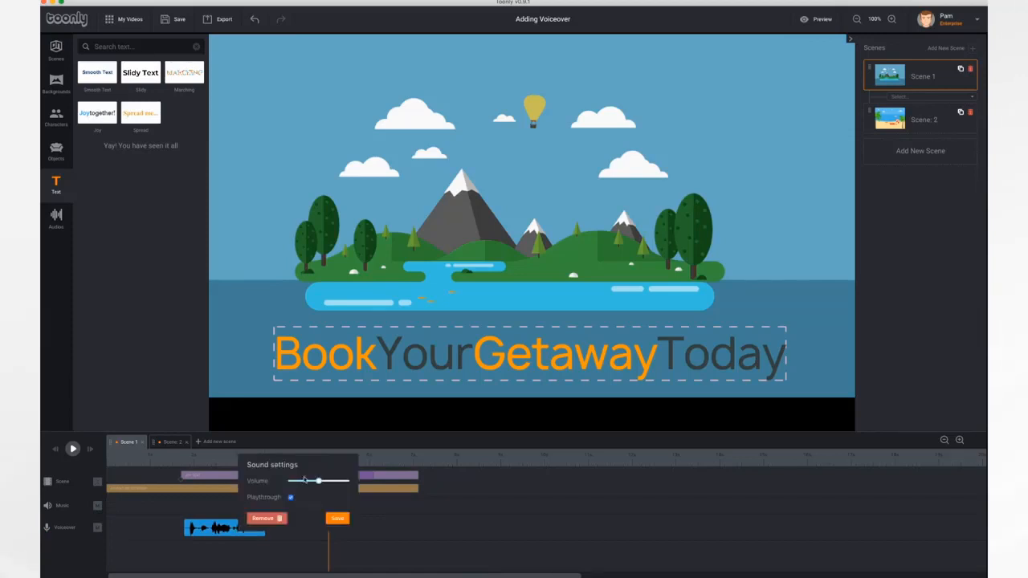
{"action": "mouse_move", "coordinate": [319, 481]}
{"action": "left_mouse_down"}
{"action": "mouse_move", "coordinate": [300, 480]}
{"action": "mouse_move", "coordinate": [343, 482]}
{"action": "mouse_move", "coordinate": [294, 483]}
{"action": "mouse_move", "coordinate": [321, 486]}
{"action": "left_mouse_up"}
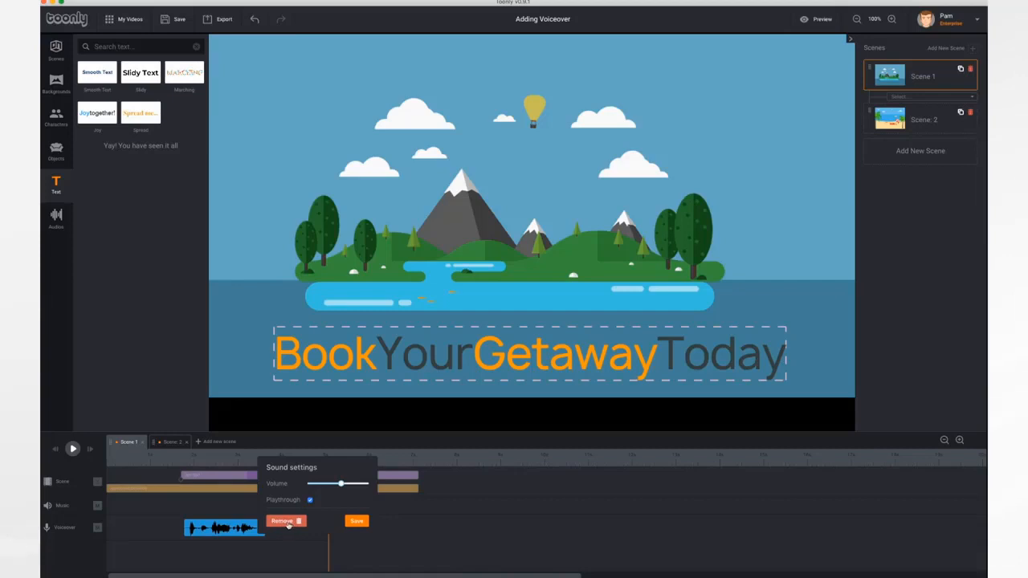
{"action": "left_click", "coordinate": [414, 519]}
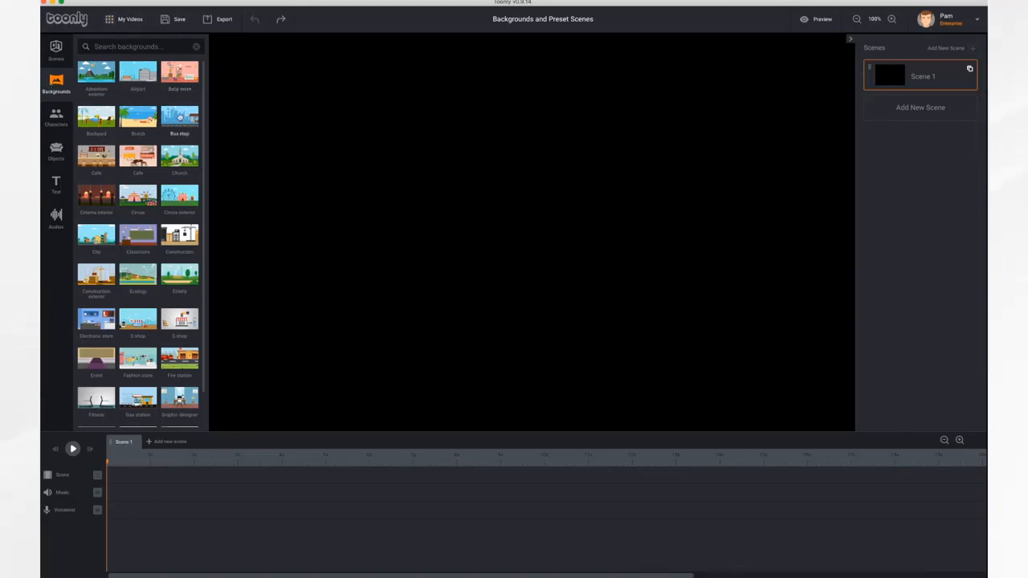
Step: Add the Bus stop background to Scene 1 and play the scene
{"action": "left_click_drag", "start_coordinate": [180, 117], "coordinate": [444, 201]}
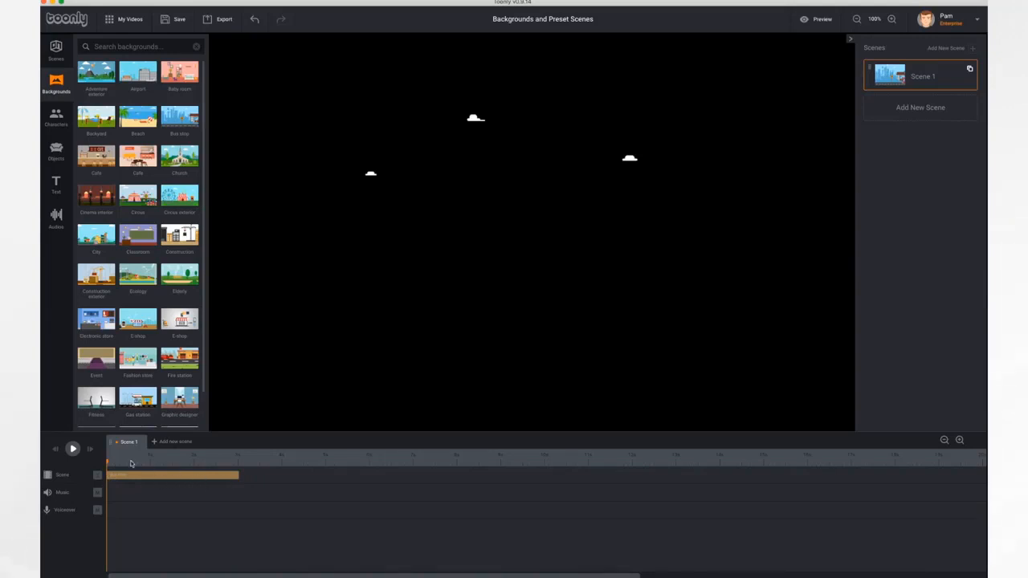
{"action": "left_click", "coordinate": [72, 448]}
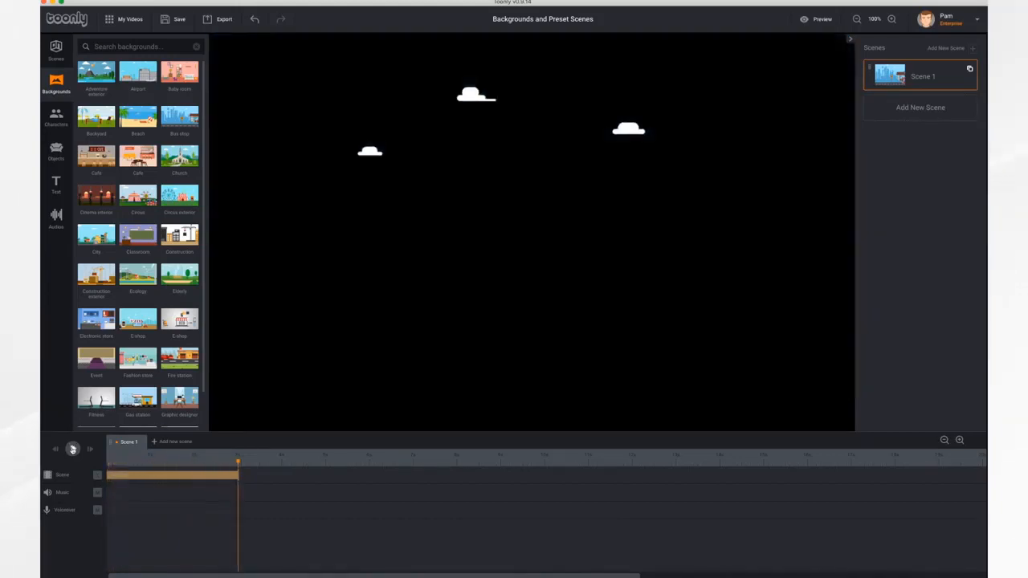
Step: Try the Bus stop background with its Entrance and Exit animations turned off, and turn both back on
{"action": "left_click", "coordinate": [136, 477]}
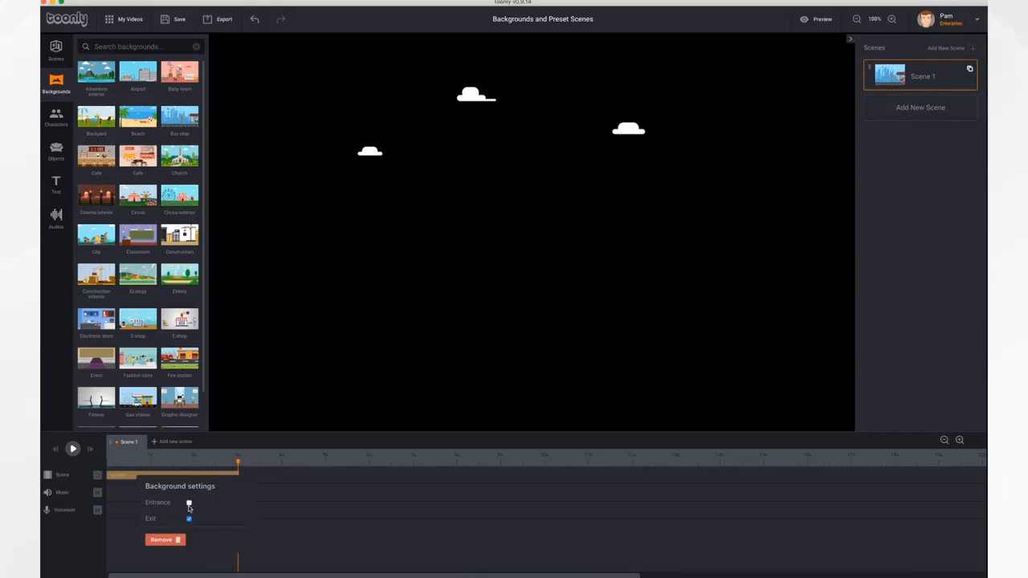
{"action": "left_click", "coordinate": [188, 518]}
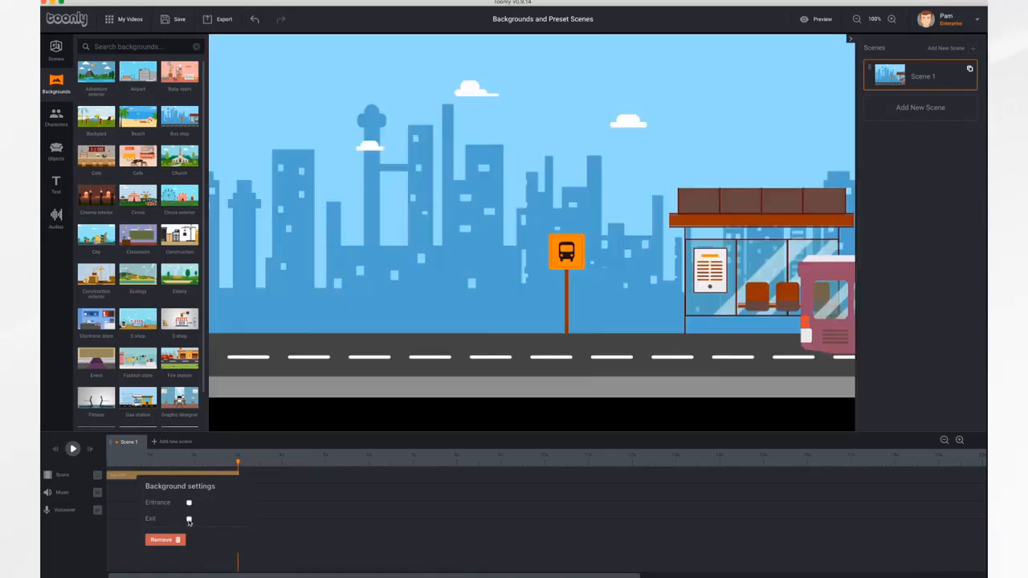
{"action": "left_click", "coordinate": [189, 519]}
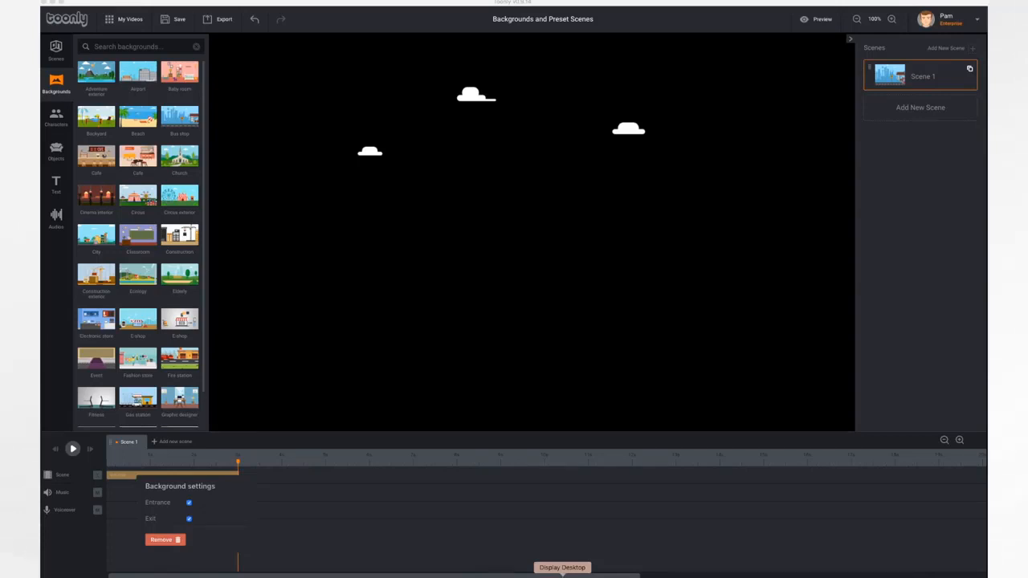
Step: Add a second scene with the Airport background and preview the whole video
{"action": "left_click", "coordinate": [174, 442]}
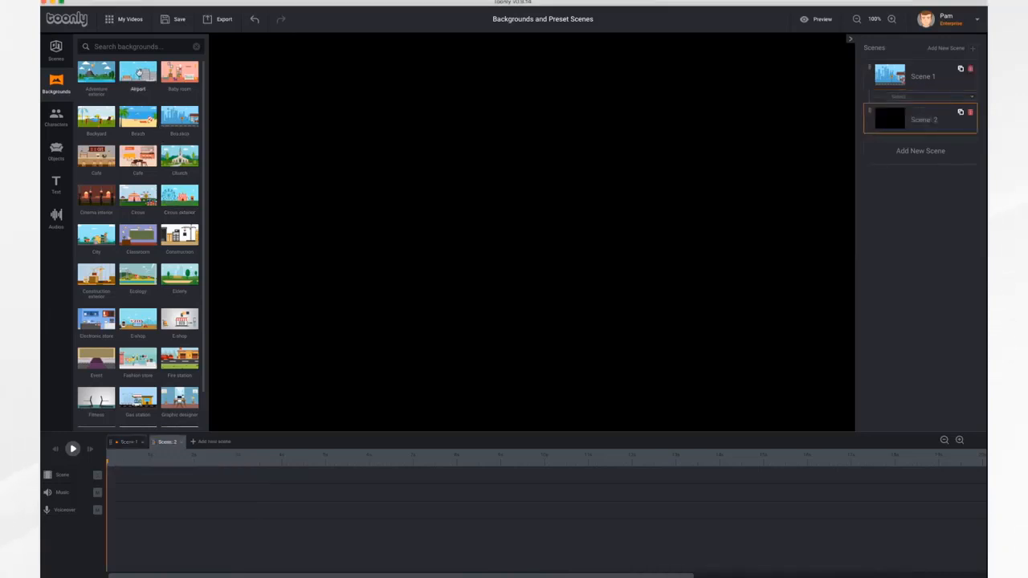
{"action": "left_click_drag", "start_coordinate": [138, 73], "coordinate": [448, 241]}
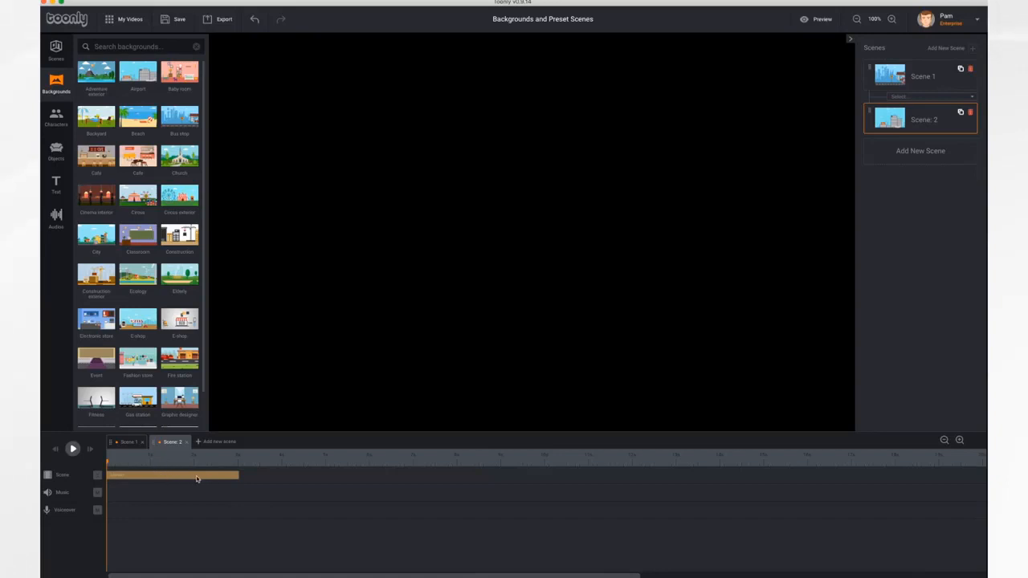
{"action": "left_click", "coordinate": [808, 19]}
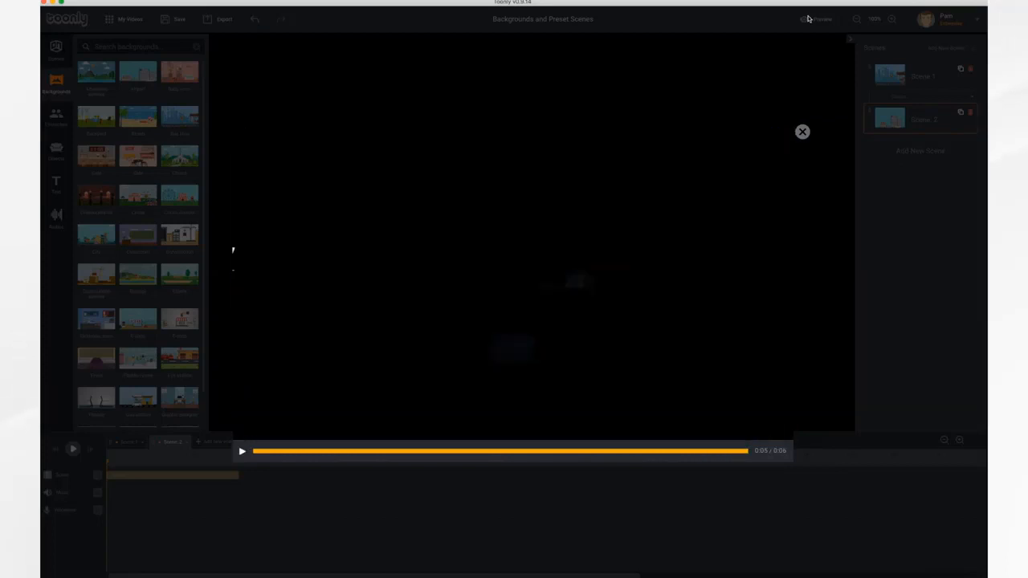
{"action": "left_click", "coordinate": [802, 132]}
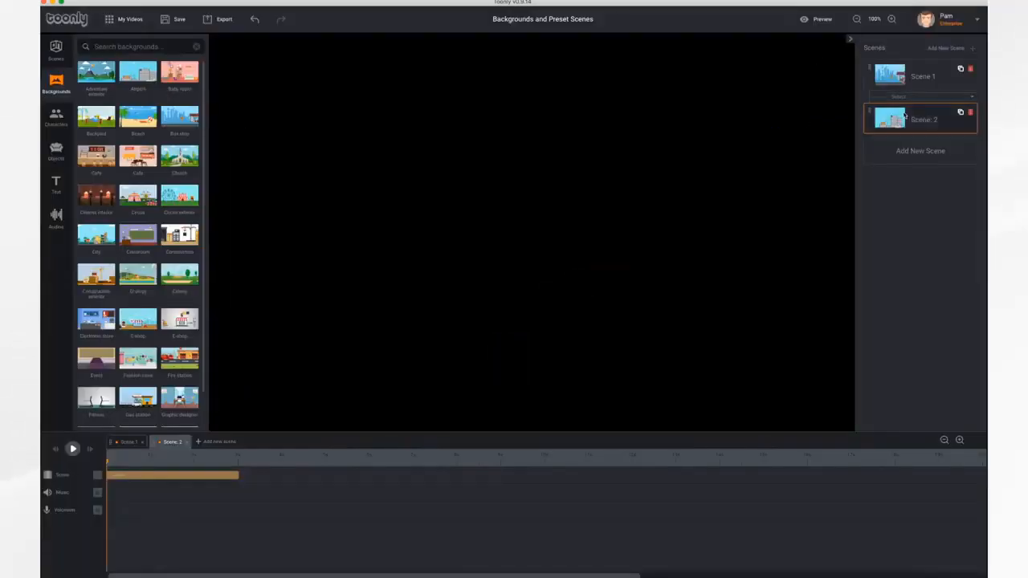
Step: Set the transition between Scene 1 and Scene 2 to Slide Down and preview the video
{"action": "left_click", "coordinate": [933, 96]}
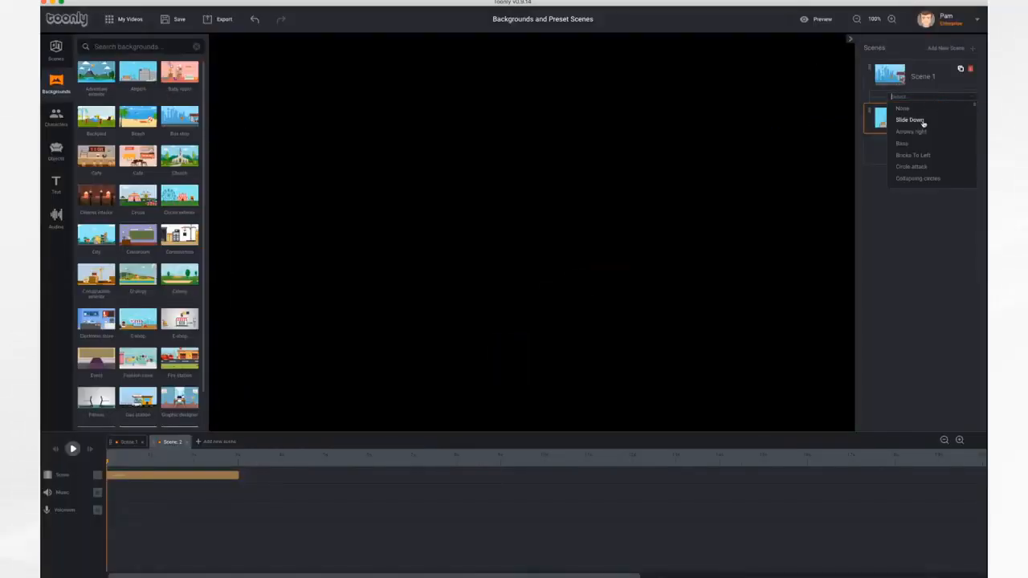
{"action": "left_click", "coordinate": [909, 119]}
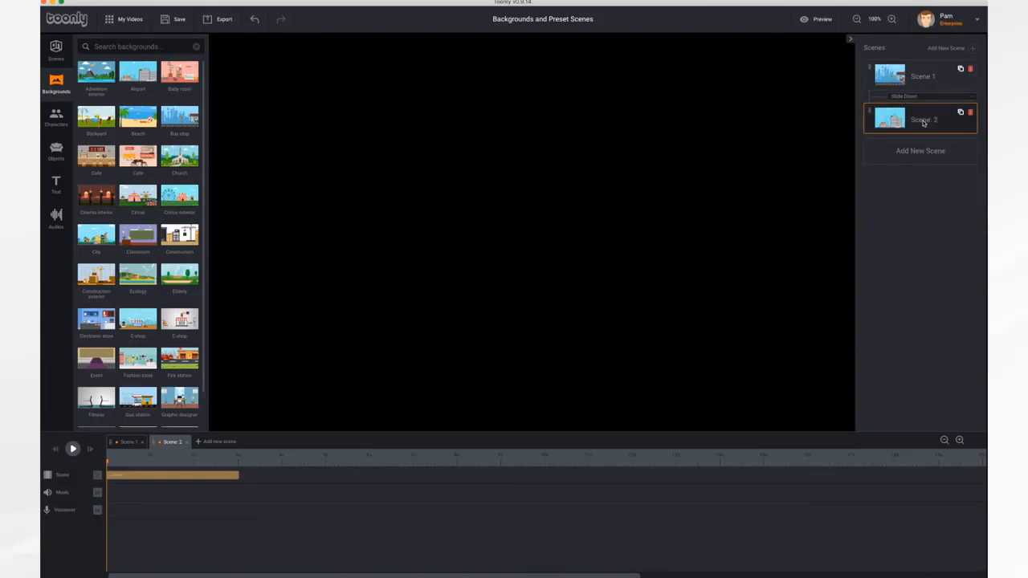
{"action": "left_click", "coordinate": [823, 25]}
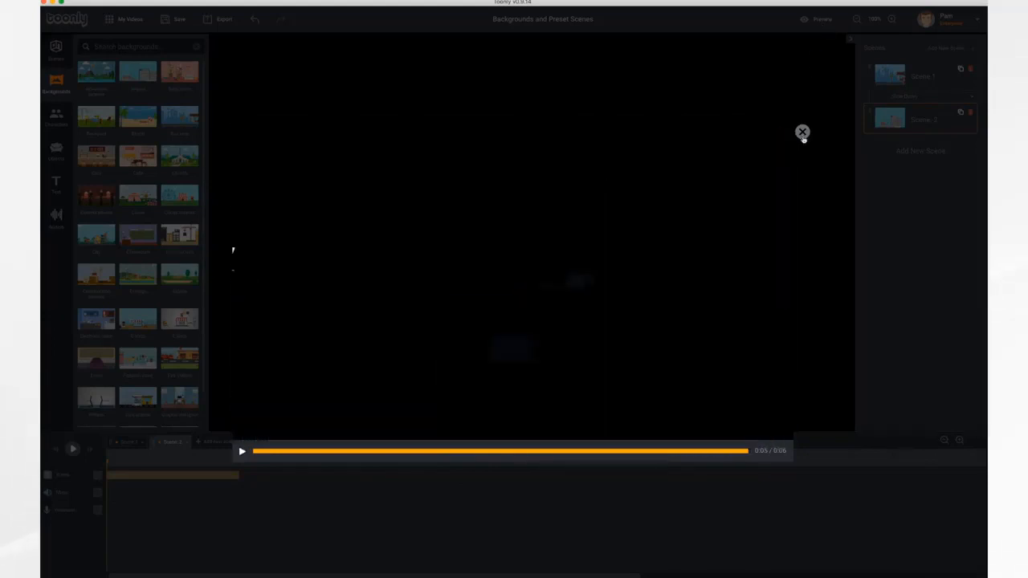
{"action": "left_click", "coordinate": [802, 133]}
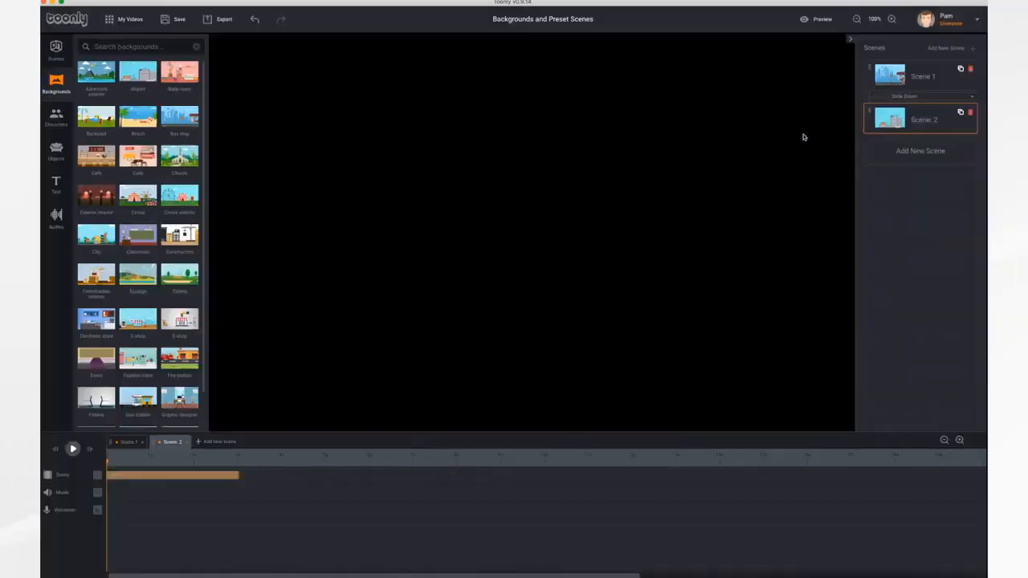
Step: Open the Scene 1 background's Entrance and Exit settings, and turn off Entrance for the Airport background in Scene 2
{"action": "left_click", "coordinate": [129, 443]}
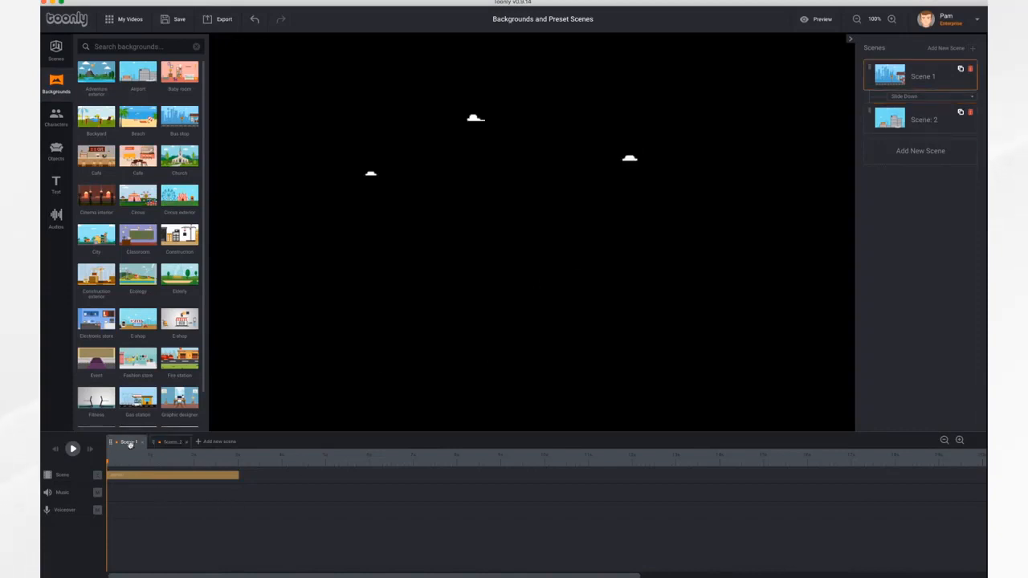
{"action": "left_click", "coordinate": [155, 481]}
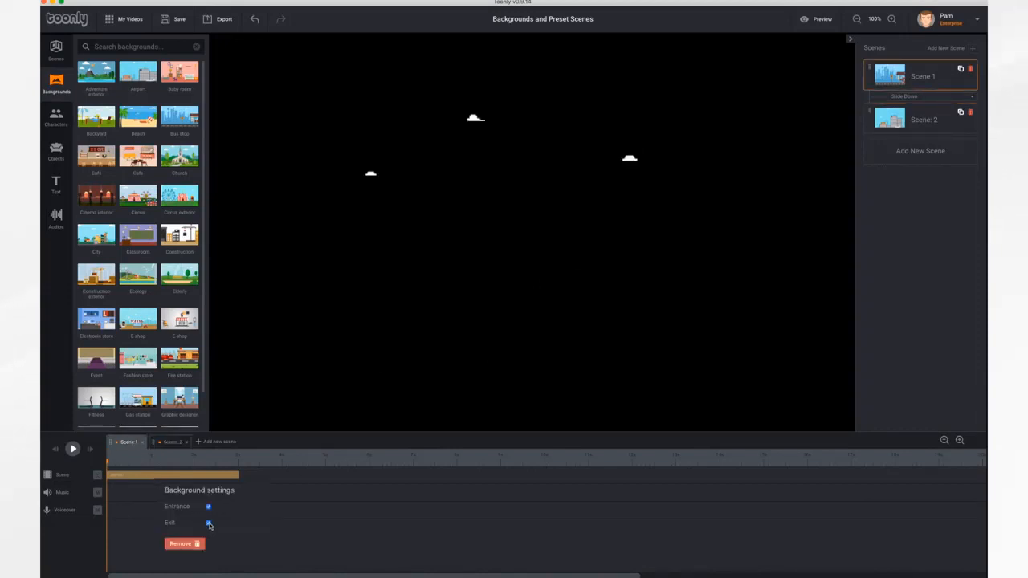
{"action": "left_click", "coordinate": [169, 443]}
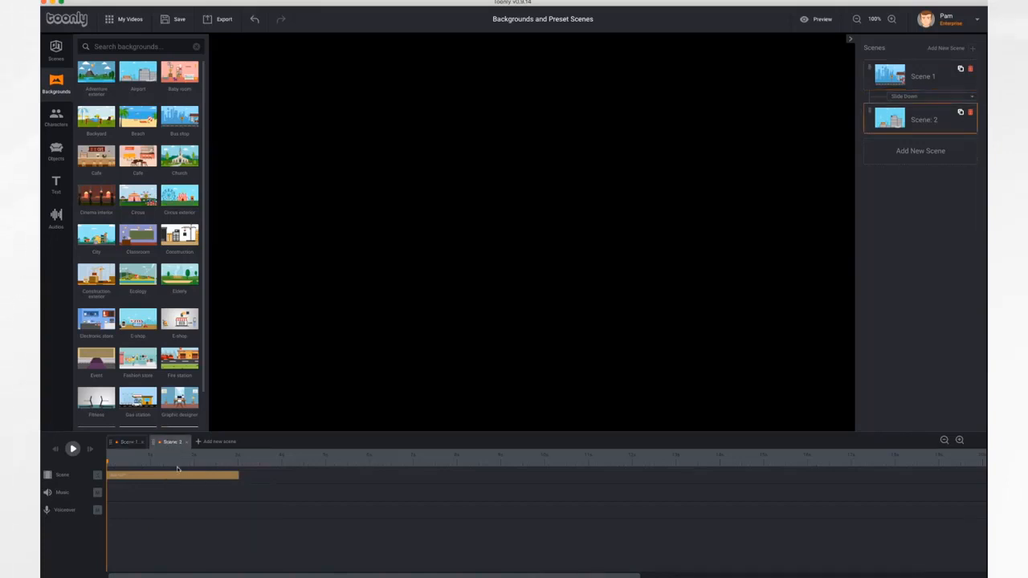
{"action": "left_click", "coordinate": [183, 477]}
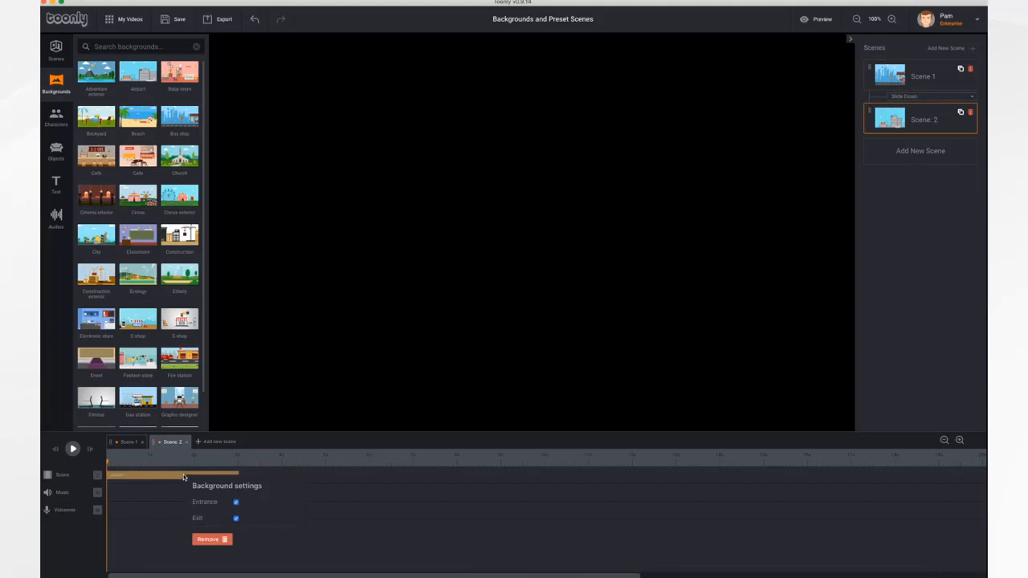
{"action": "left_click", "coordinate": [236, 502]}
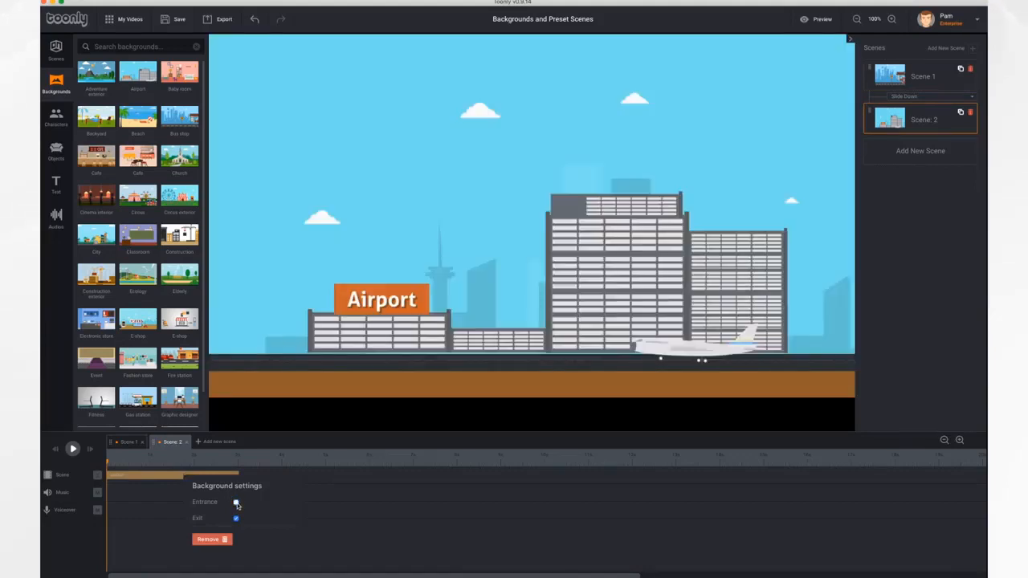
{"action": "left_click", "coordinate": [327, 463]}
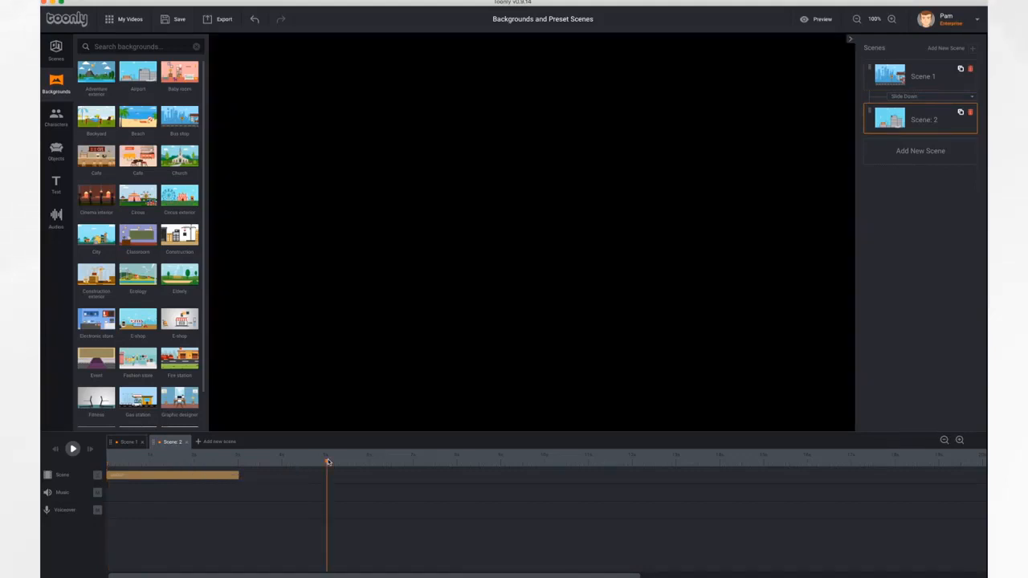
Step: Preview the video, and add the green side-view car to the road in Scene 1 with its timing extended to about 9 seconds
{"action": "left_click", "coordinate": [820, 18]}
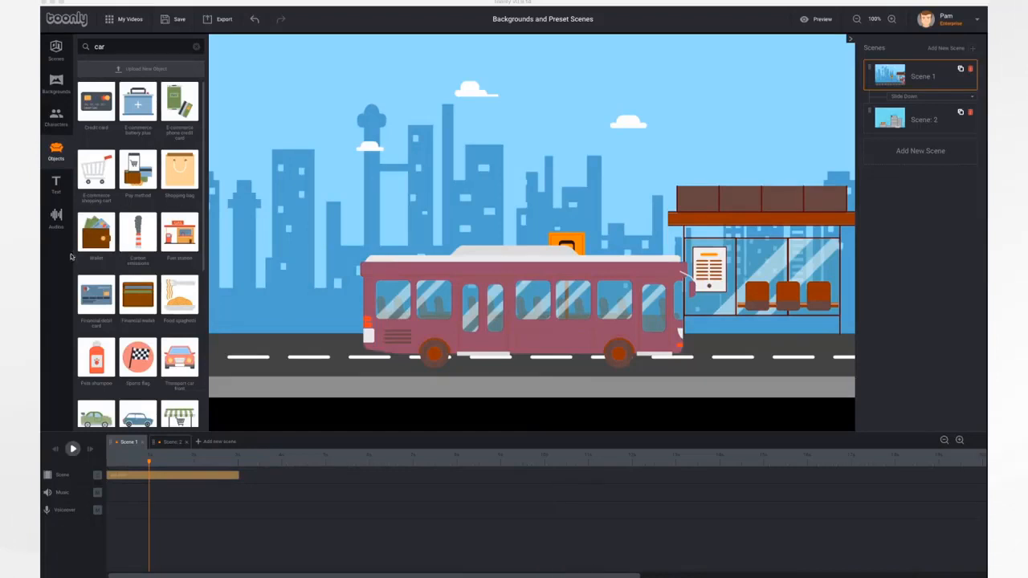
{"action": "scroll", "coordinate": [141, 319], "scroll_direction": "down", "scroll_amount": 3}
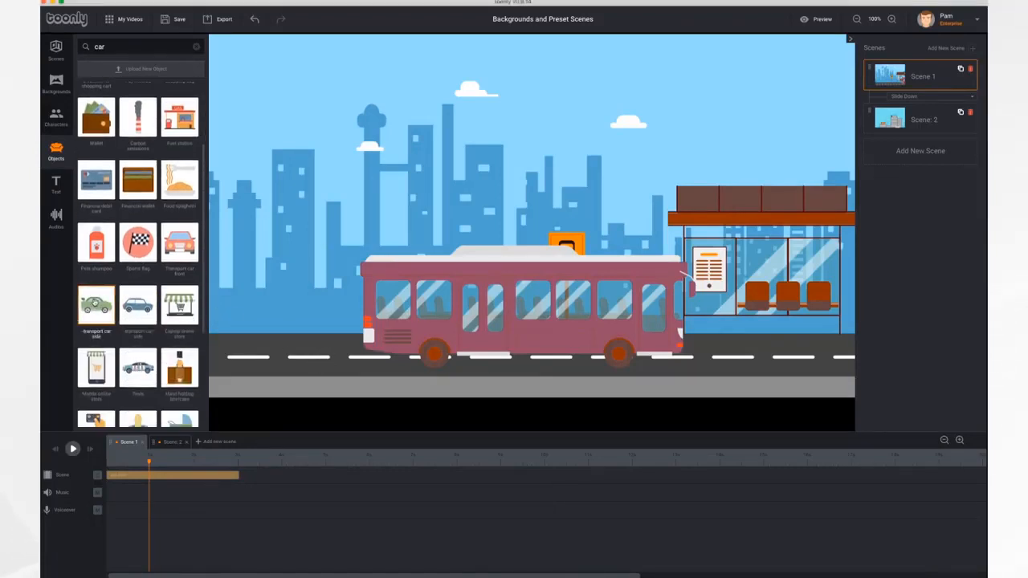
{"action": "left_click_drag", "start_coordinate": [95, 305], "coordinate": [343, 367]}
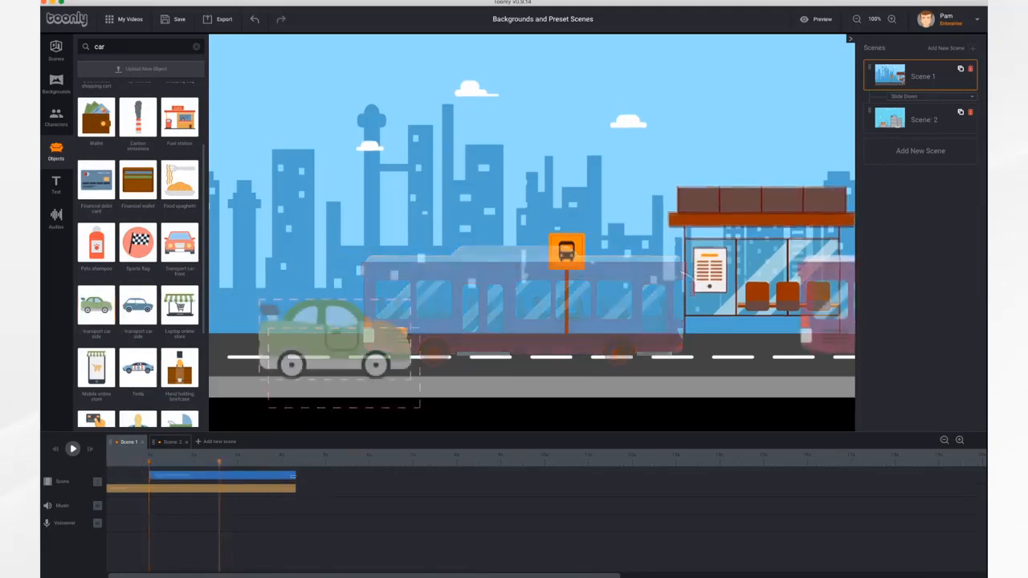
{"action": "left_click_drag", "start_coordinate": [293, 476], "coordinate": [500, 479]}
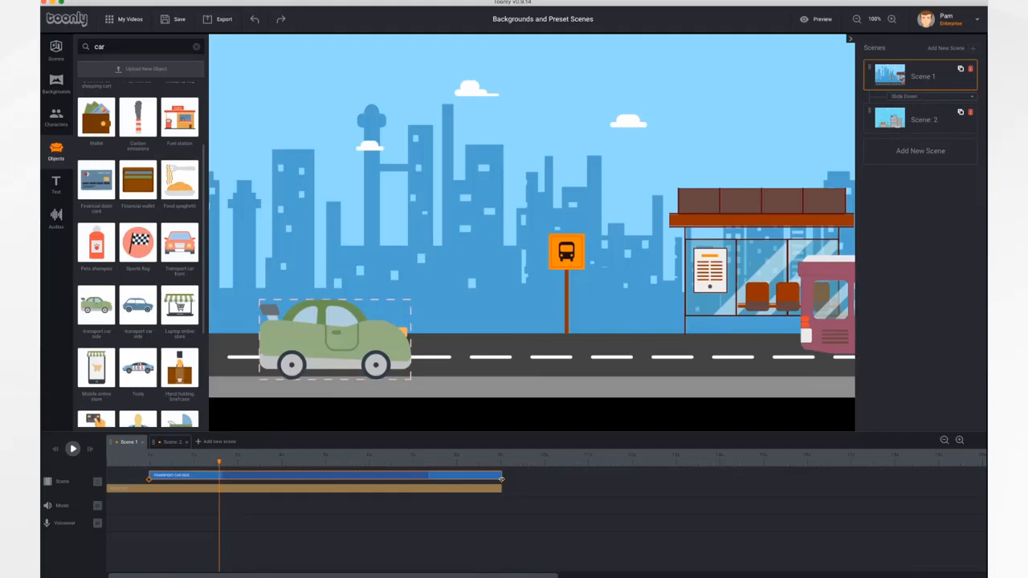
Step: Add a third scene using the Circus preset scene and play it
{"action": "left_click", "coordinate": [220, 441]}
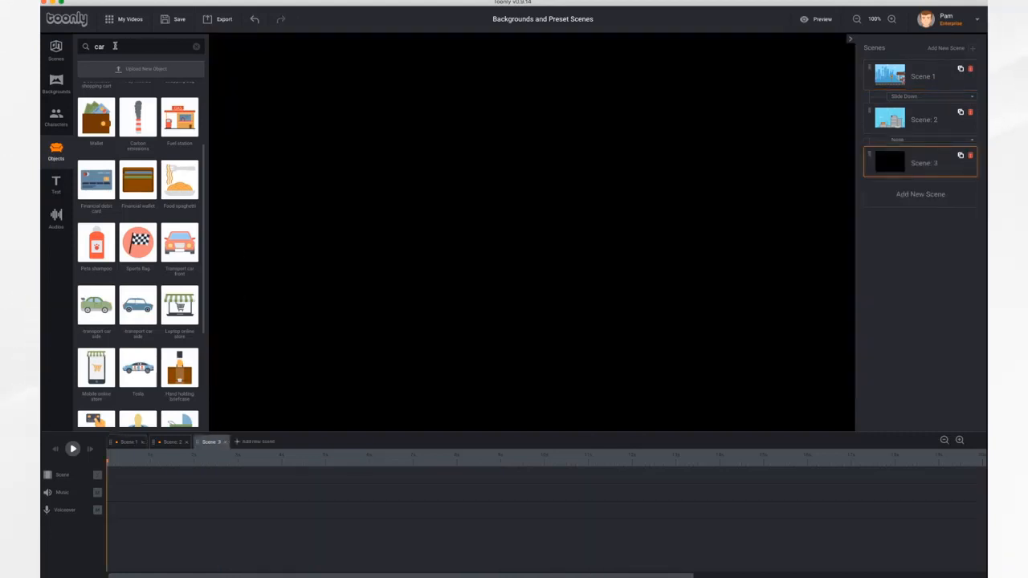
{"action": "left_click", "coordinate": [53, 54]}
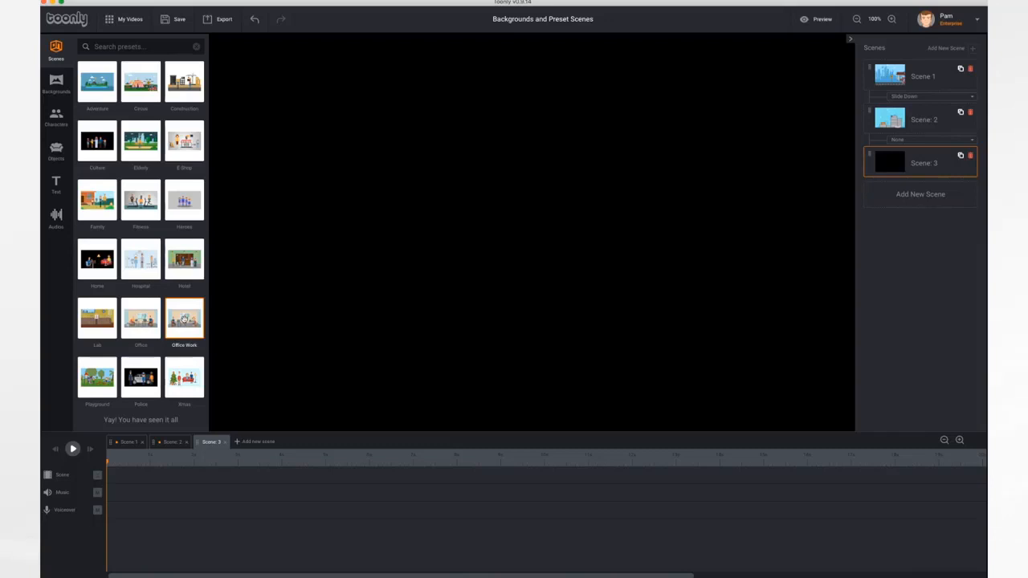
{"action": "left_click_drag", "start_coordinate": [140, 81], "coordinate": [399, 283]}
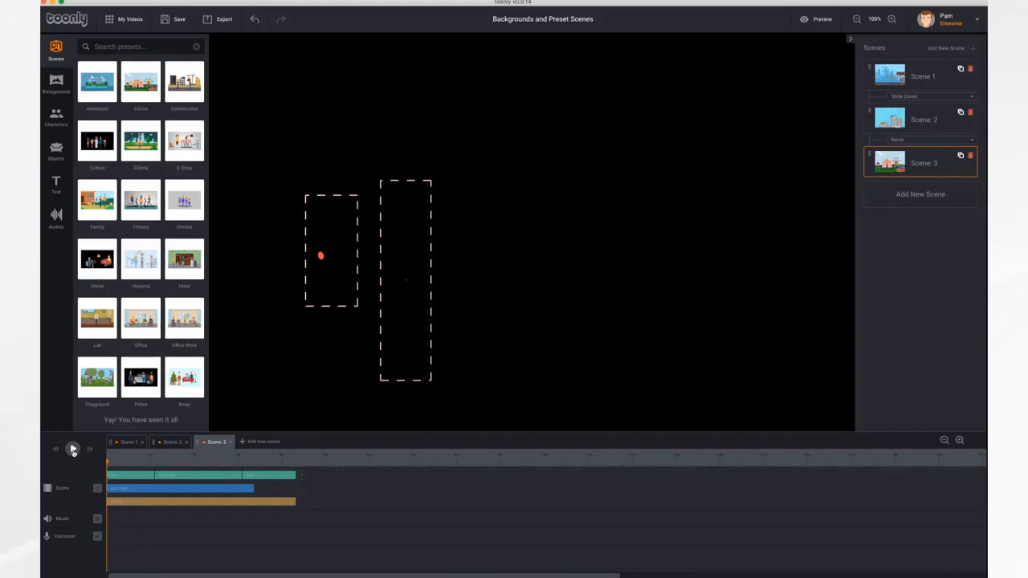
{"action": "left_click", "coordinate": [72, 450]}
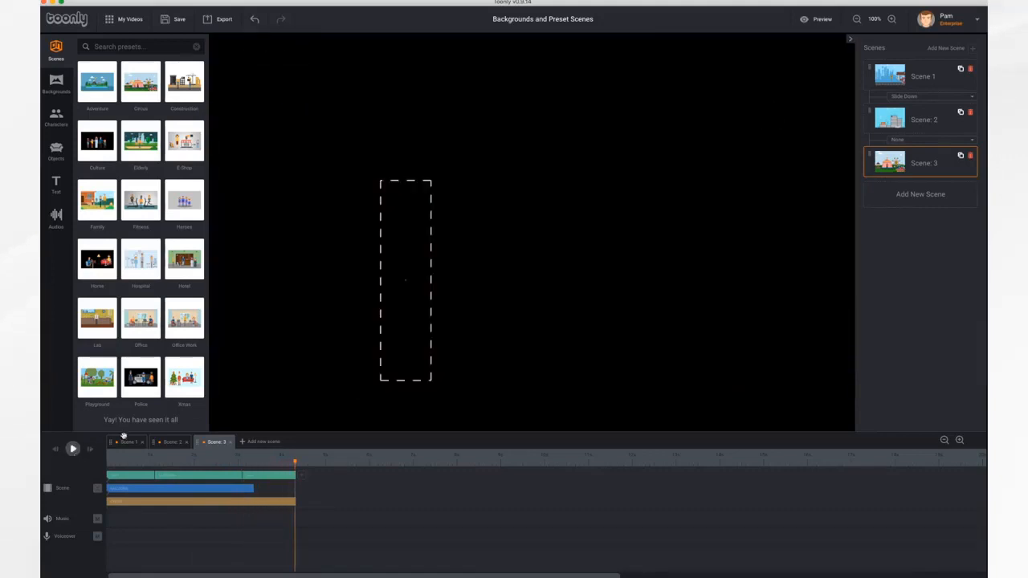
Step: Look at the Circus background's Entrance and Exit settings, and browse the object and character libraries
{"action": "left_click", "coordinate": [272, 503]}
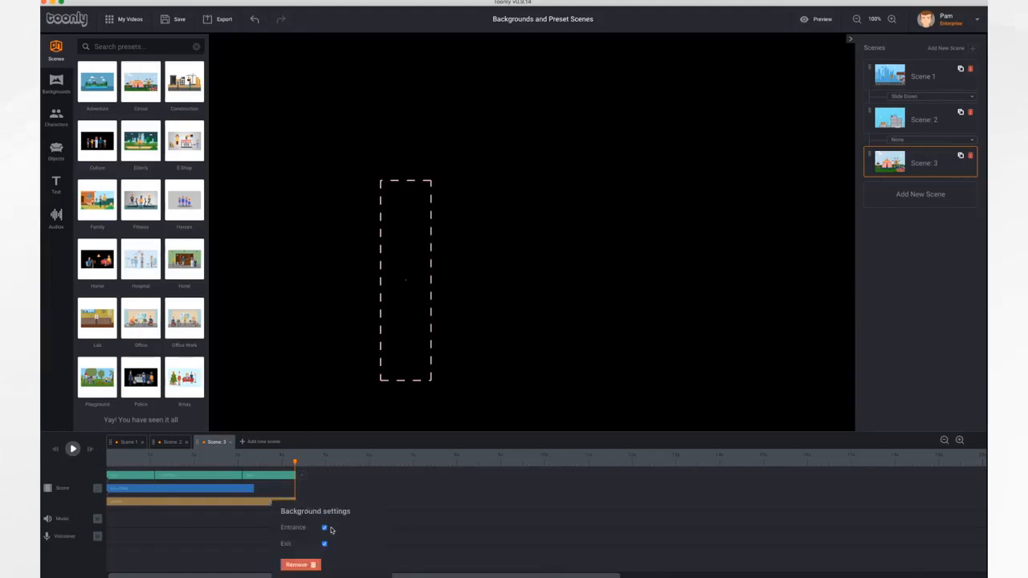
{"action": "left_click", "coordinate": [263, 507]}
{"action": "left_click", "coordinate": [55, 150]}
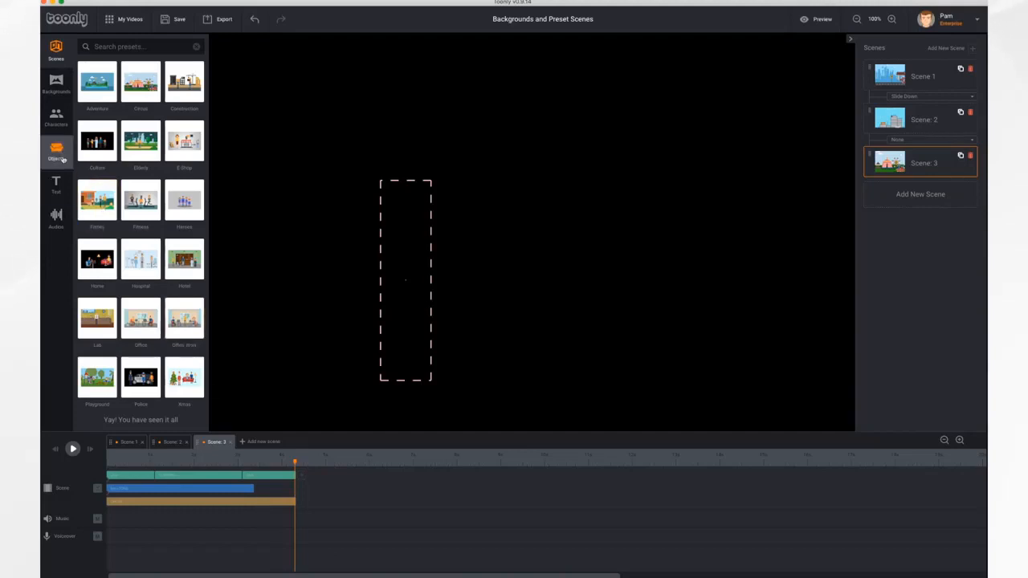
{"action": "type", "text": "car"}
{"action": "left_click", "coordinate": [54, 120]}
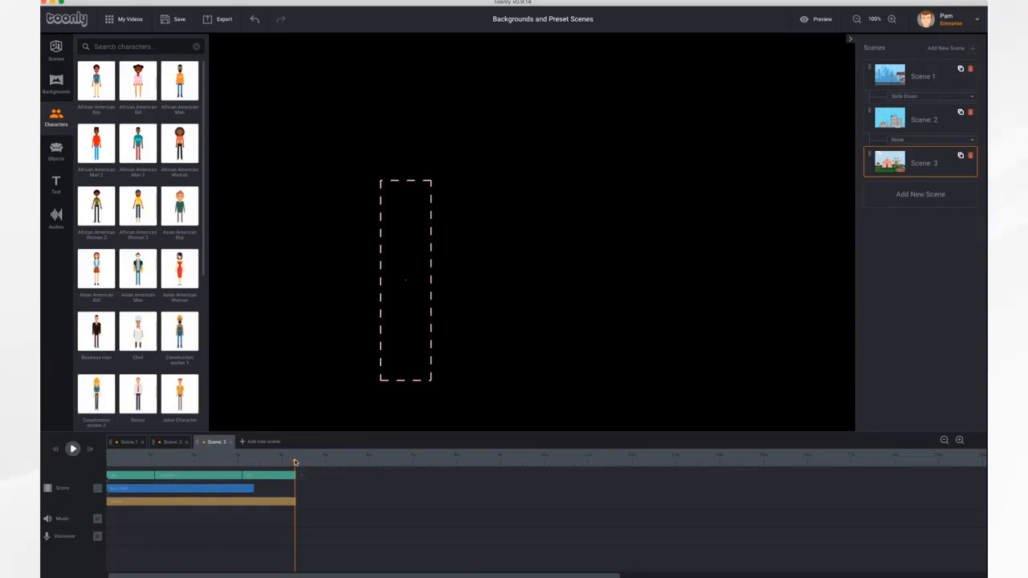
Step: Move the clown in front of the circus tent's right side, and flip the balloons and place them beside his head
{"action": "left_click_drag", "start_coordinate": [294, 463], "coordinate": [203, 459]}
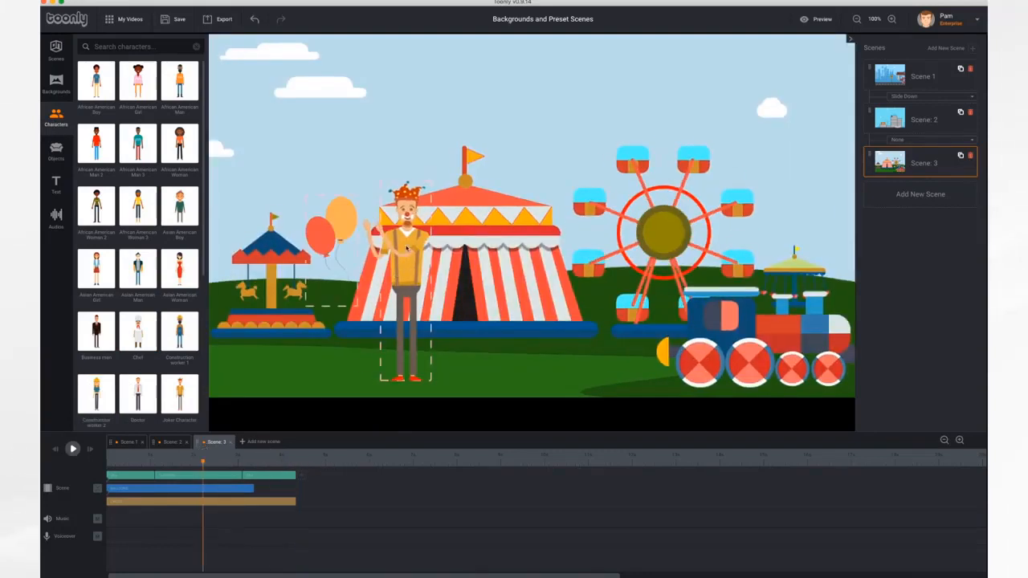
{"action": "left_click_drag", "start_coordinate": [407, 250], "coordinate": [523, 251]}
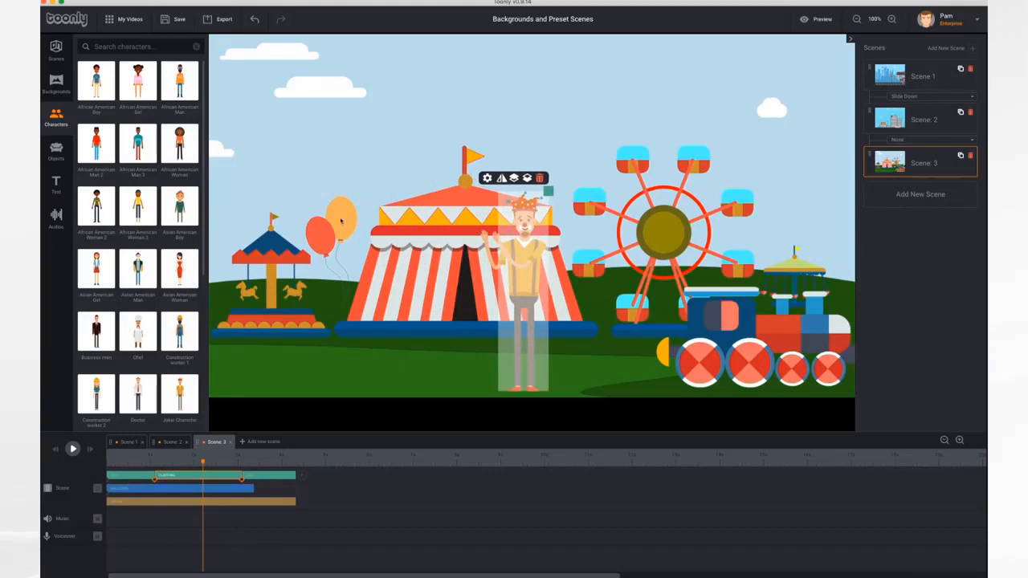
{"action": "left_click_drag", "start_coordinate": [340, 222], "coordinate": [472, 180]}
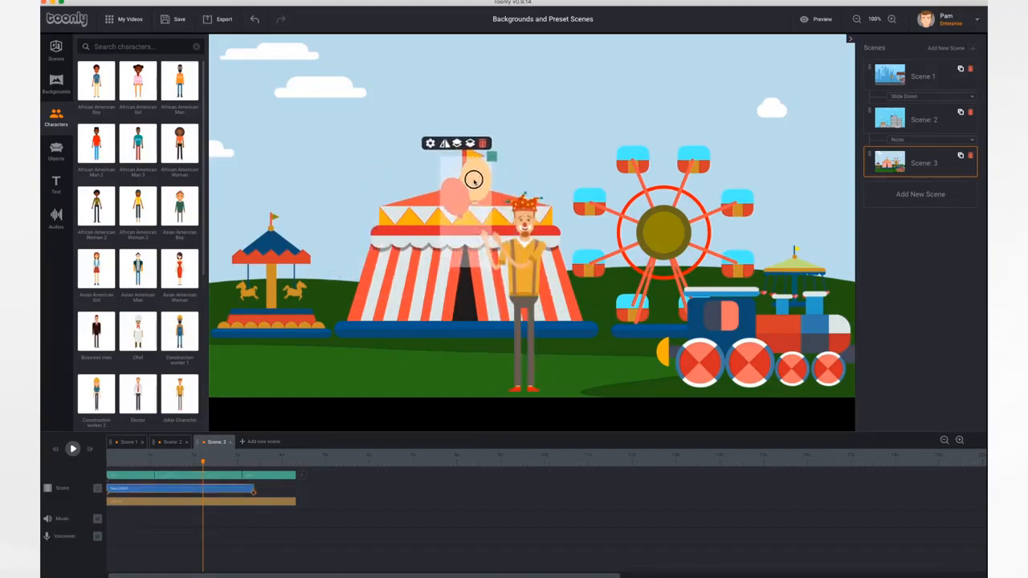
{"action": "left_click", "coordinate": [444, 144]}
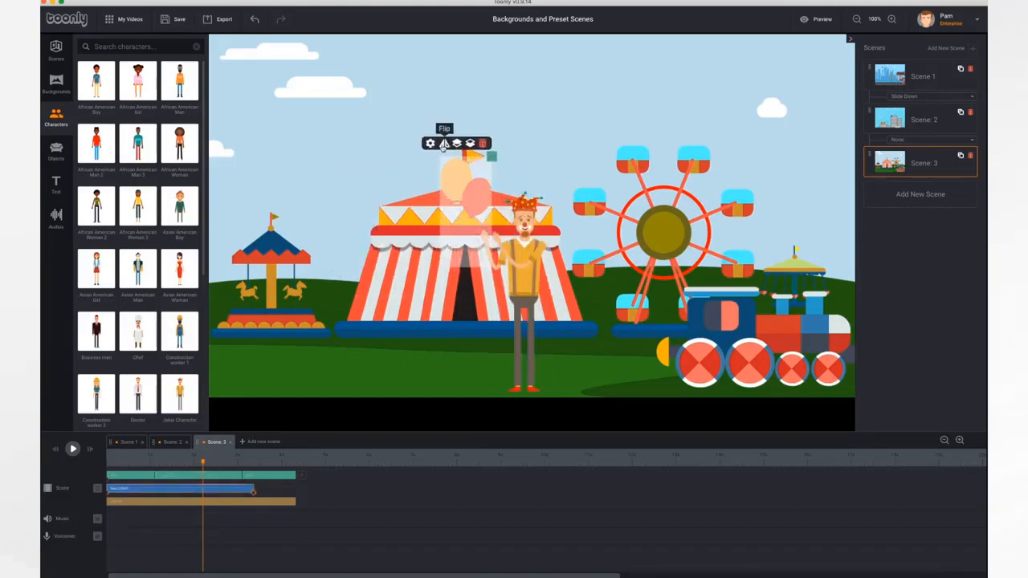
{"action": "left_click_drag", "start_coordinate": [471, 187], "coordinate": [567, 159]}
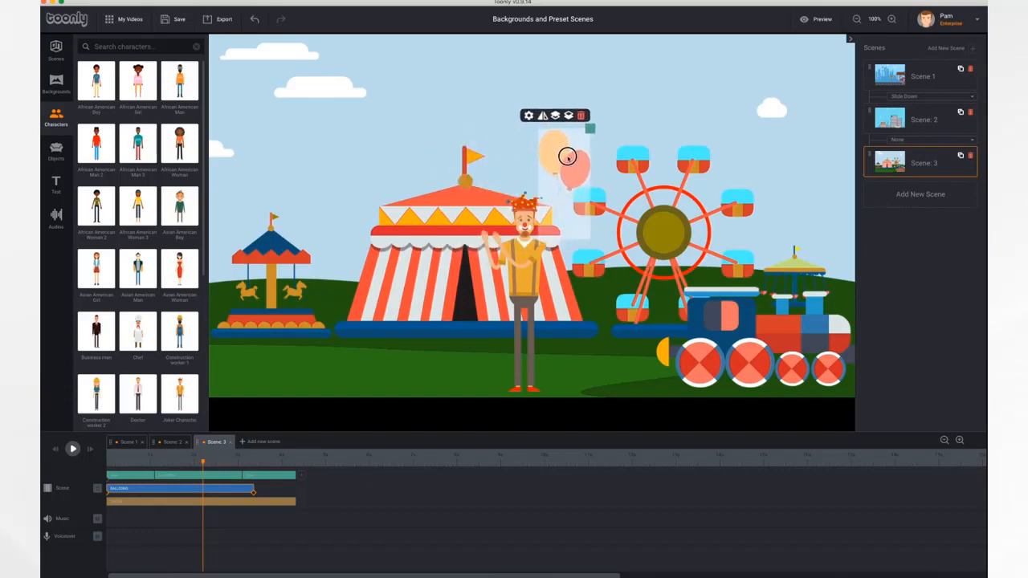
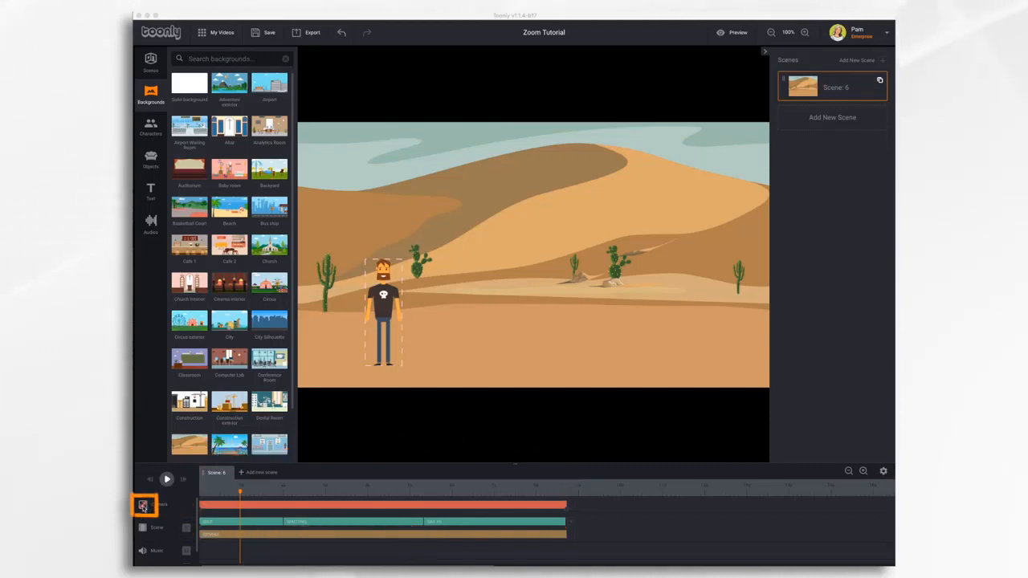
Step: Examine the camera track of the desert scene, including its start and end camera points
{"action": "left_click", "coordinate": [143, 505]}
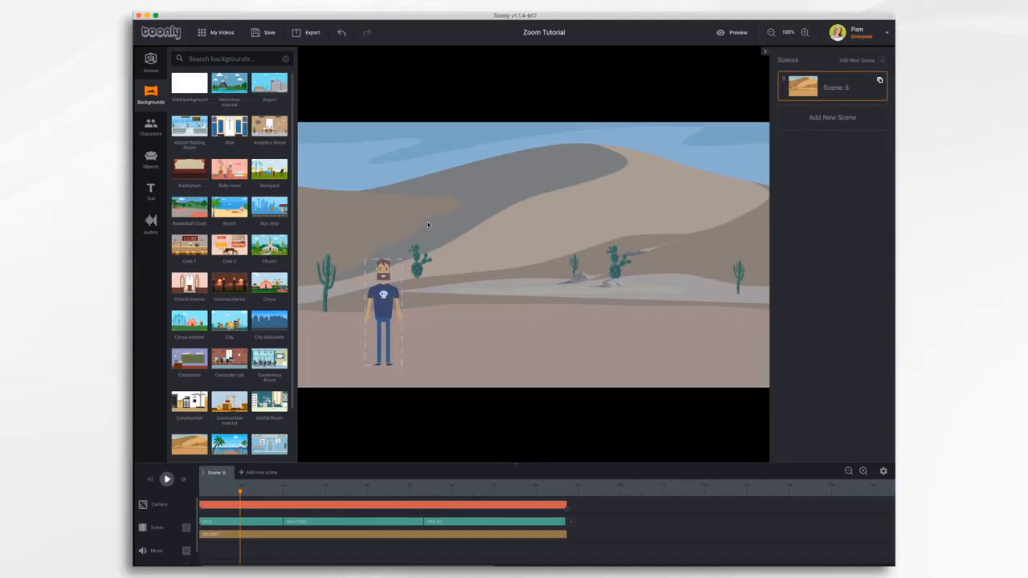
{"action": "left_click", "coordinate": [201, 509]}
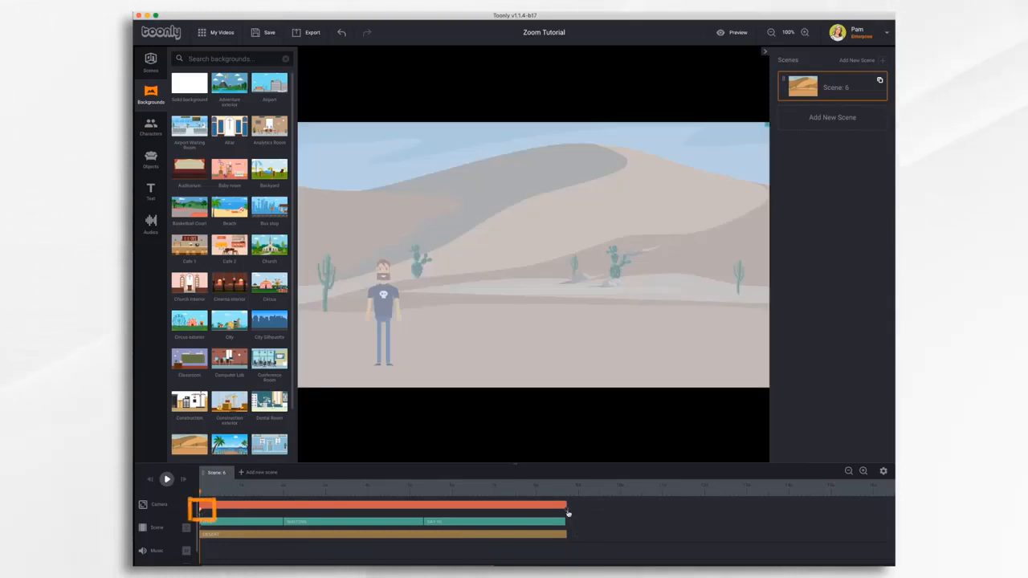
{"action": "left_click", "coordinate": [568, 510]}
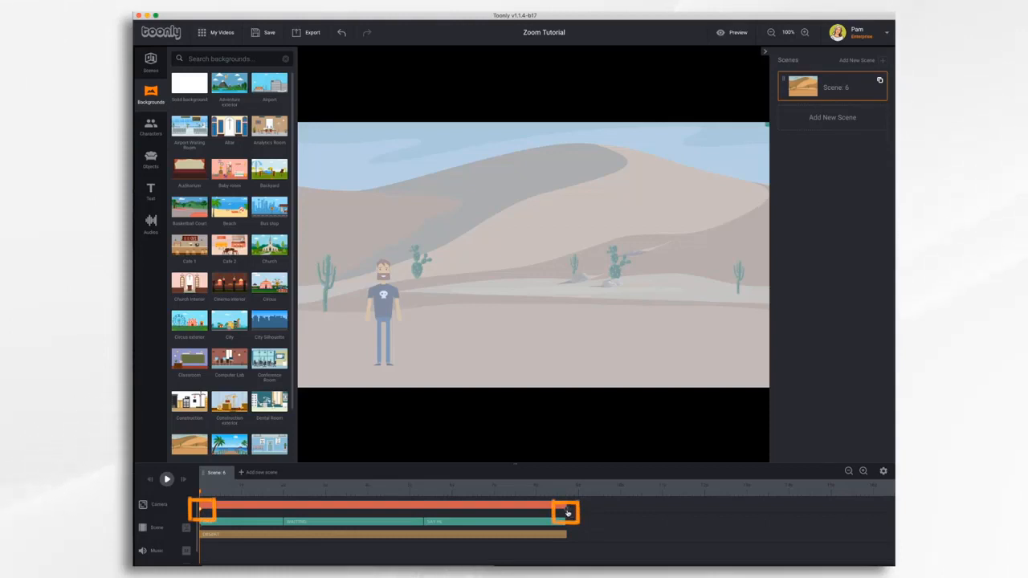
{"action": "double_click", "coordinate": [381, 507]}
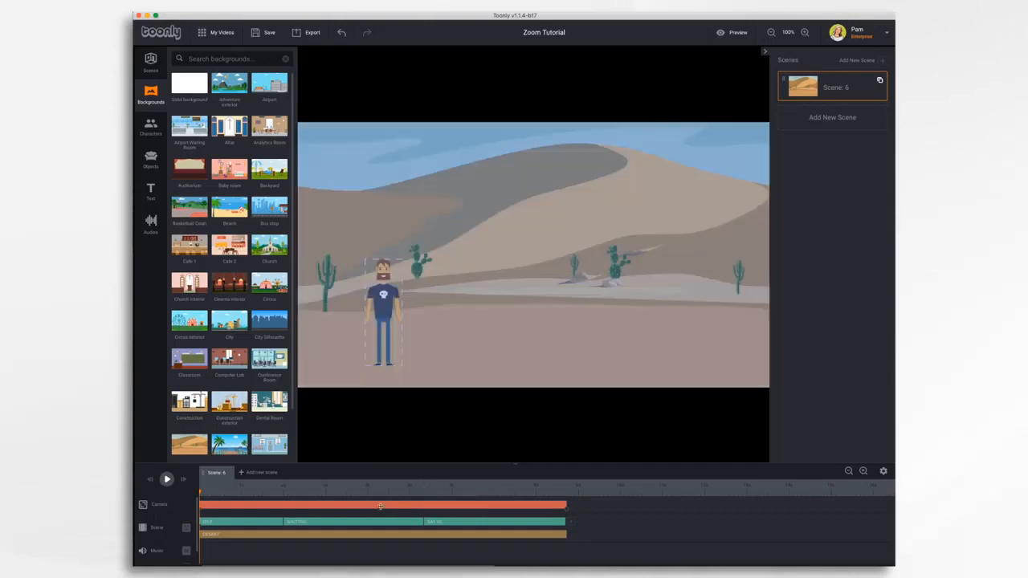
Step: Shrink the starting camera frame of the desert scene to about half size and position it around the bearded man
{"action": "left_click", "coordinate": [201, 511]}
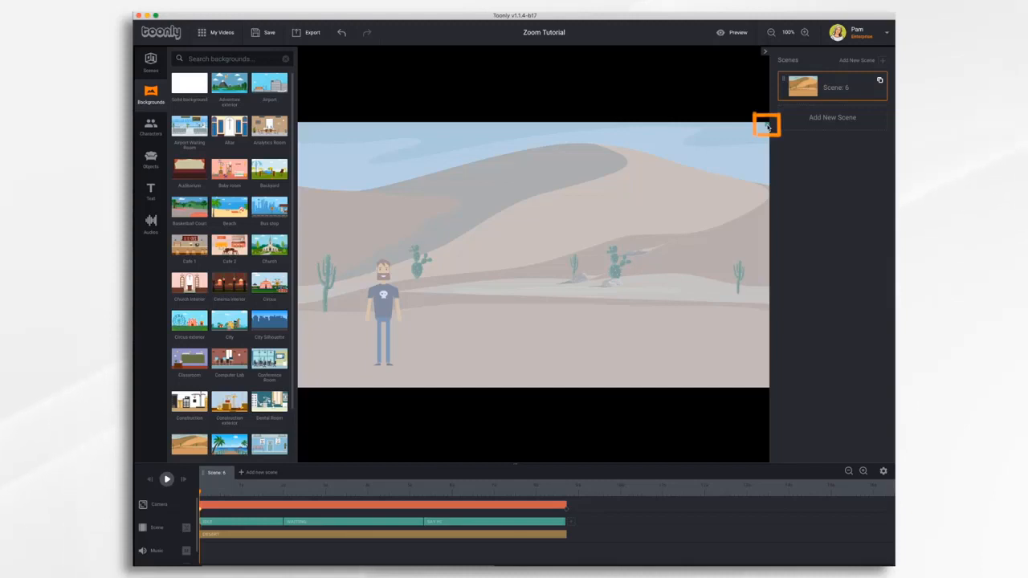
{"action": "left_click_drag", "start_coordinate": [767, 127], "coordinate": [565, 238]}
{"action": "left_click_drag", "start_coordinate": [526, 279], "coordinate": [508, 280]}
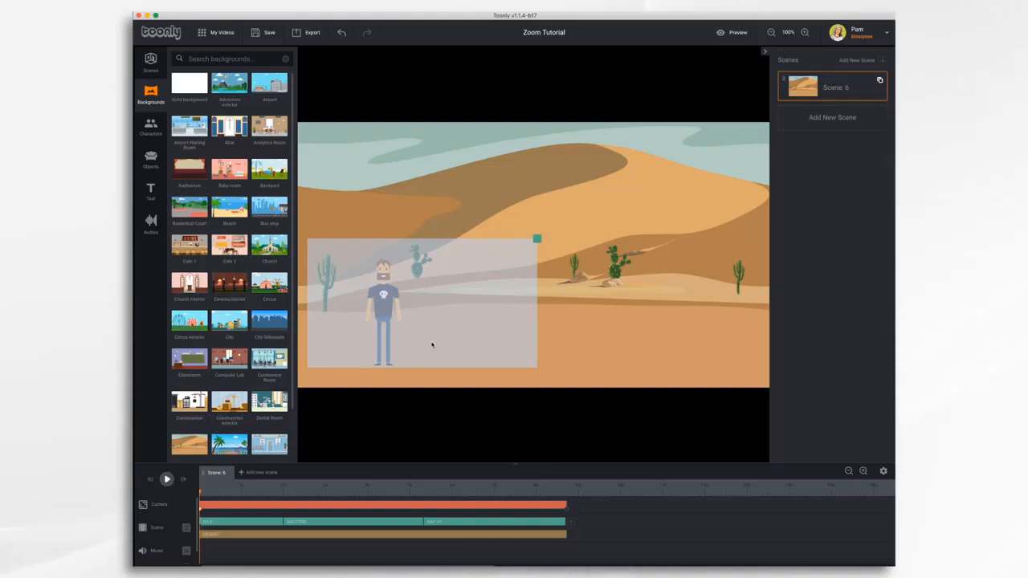
Step: Check the ending camera frame of the desert scene, play the scene and preview the video
{"action": "left_click", "coordinate": [567, 511]}
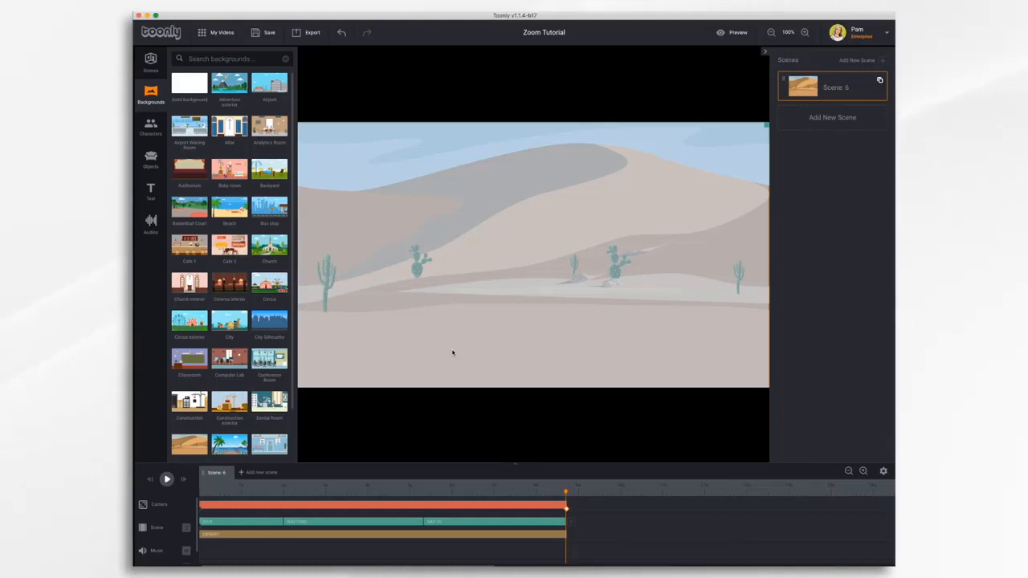
{"action": "left_click", "coordinate": [167, 480]}
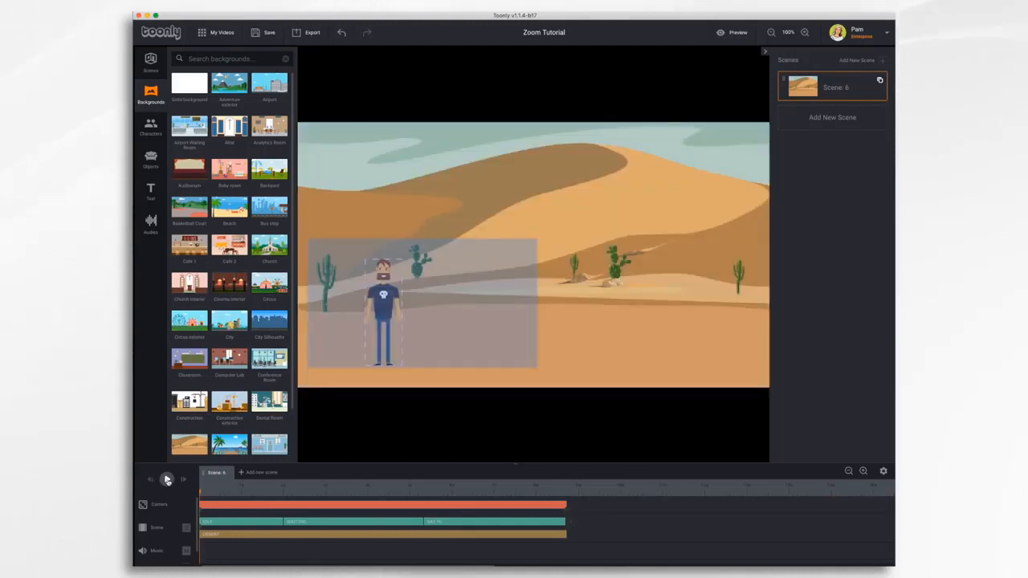
{"action": "left_click", "coordinate": [167, 479]}
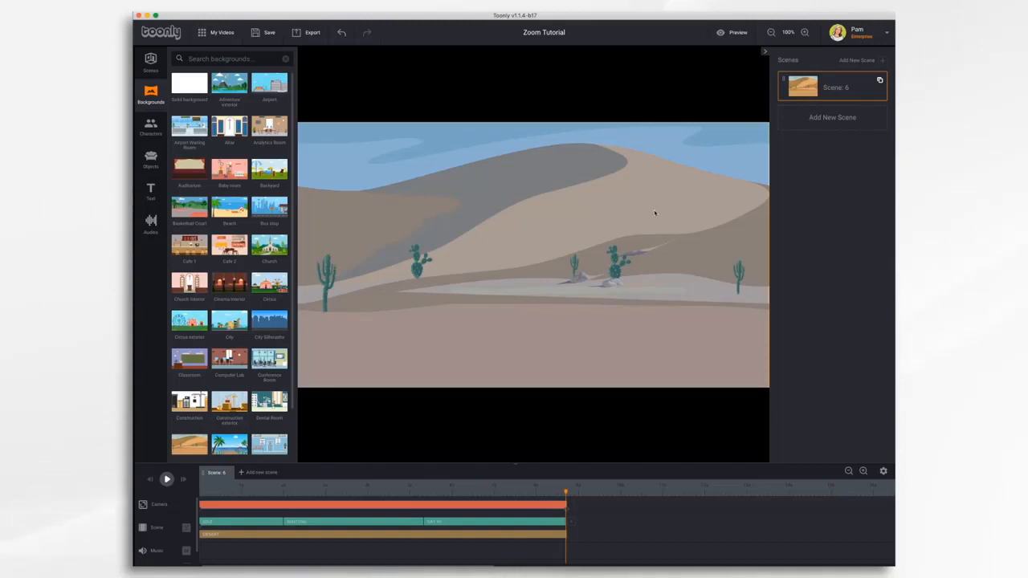
{"action": "left_click", "coordinate": [733, 36]}
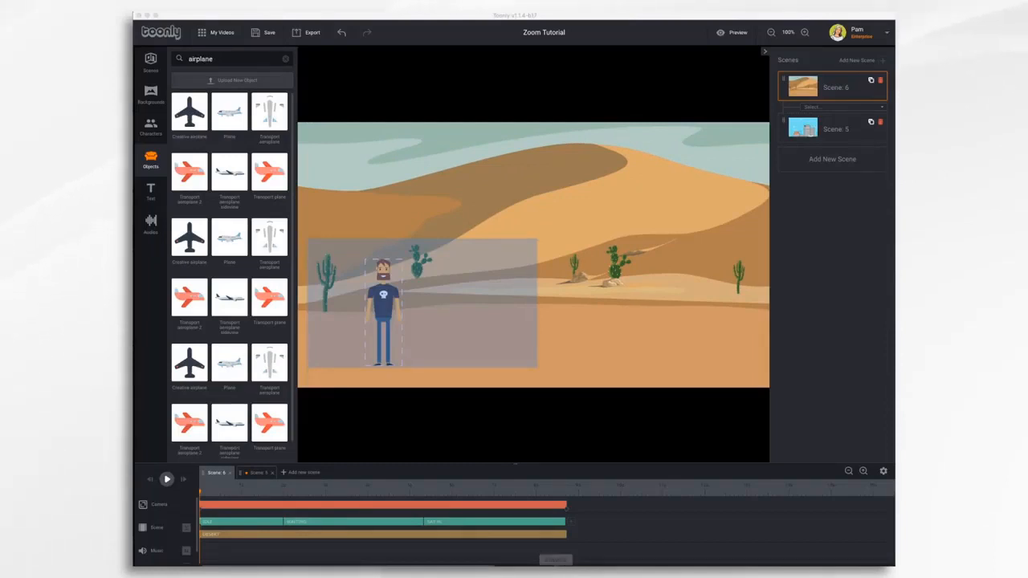
Step: In the airport scene, shrink the starting camera frame to about half size and position it around the Airport terminal building
{"action": "left_click", "coordinate": [257, 474]}
{"action": "left_click", "coordinate": [257, 474]}
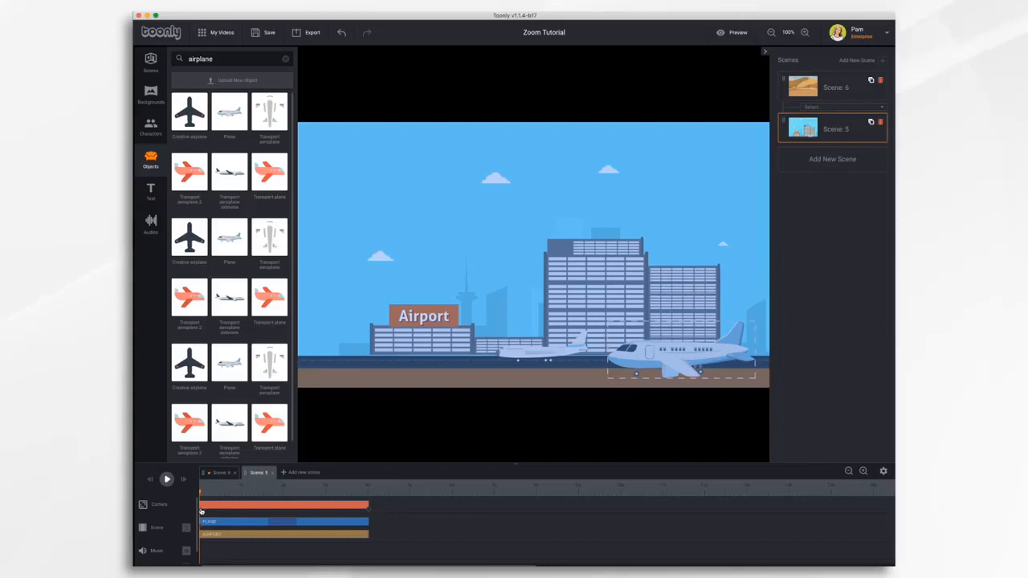
{"action": "left_click", "coordinate": [202, 510]}
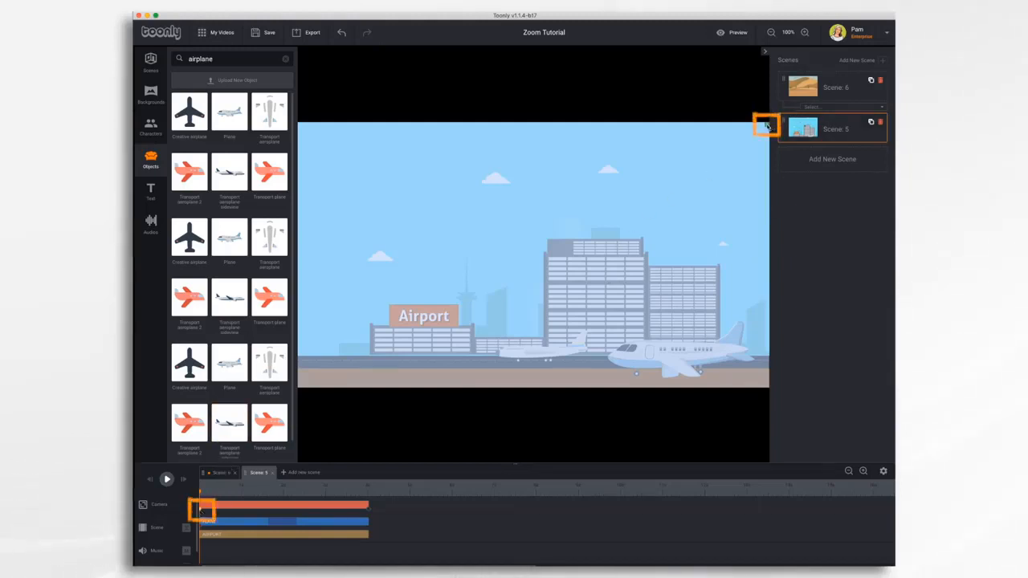
{"action": "left_click_drag", "start_coordinate": [764, 127], "coordinate": [610, 213]}
{"action": "left_click_drag", "start_coordinate": [559, 253], "coordinate": [499, 306]}
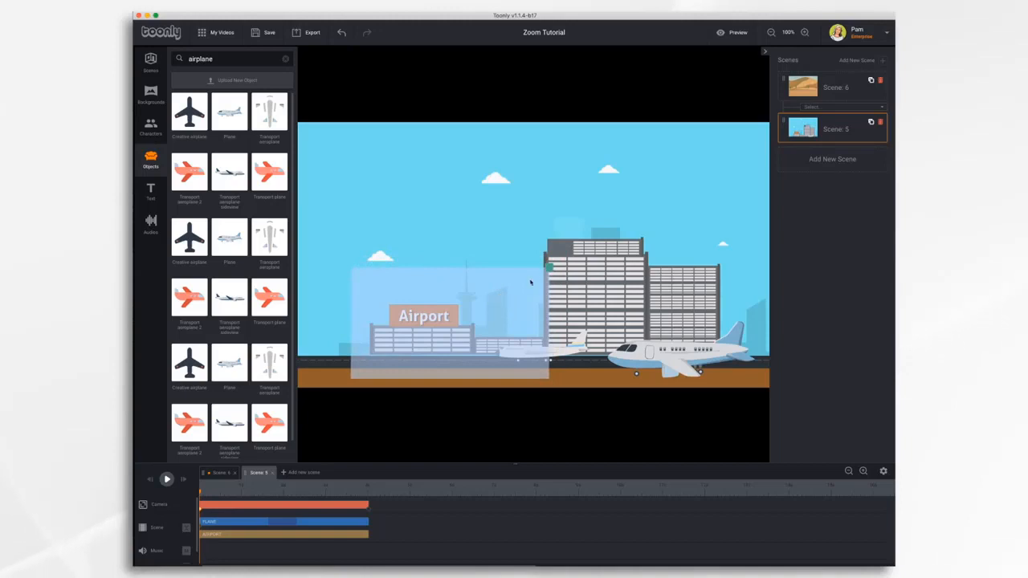
{"action": "left_click_drag", "start_coordinate": [547, 268], "coordinate": [542, 270]}
{"action": "left_click_drag", "start_coordinate": [488, 311], "coordinate": [477, 300]}
{"action": "left_click_drag", "start_coordinate": [531, 263], "coordinate": [548, 250]}
{"action": "left_click_drag", "start_coordinate": [505, 276], "coordinate": [505, 269]}
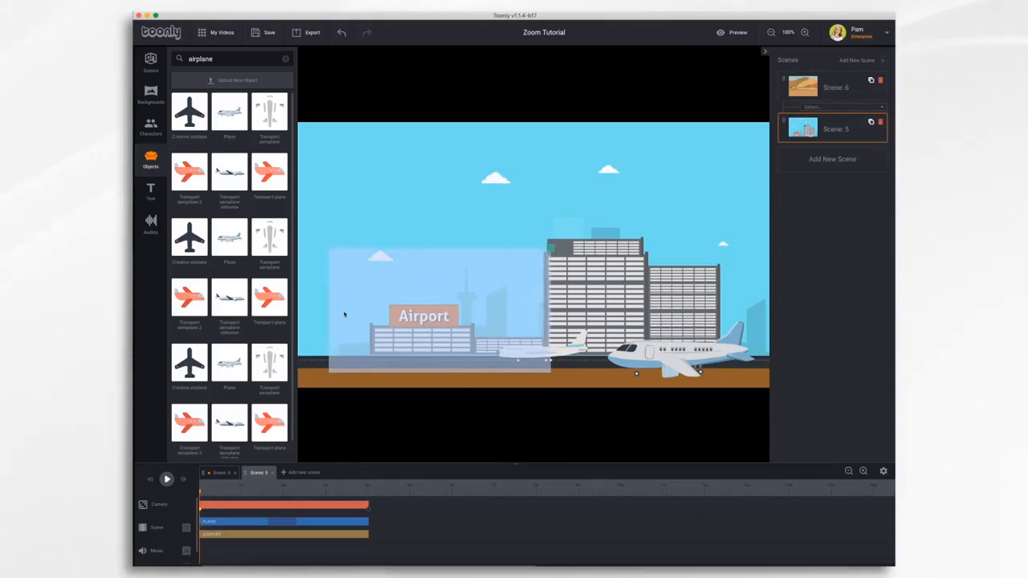
Step: Shrink the airport scene's ending camera frame and position it around the large plane, and return to the scene's start
{"action": "left_click", "coordinate": [369, 512]}
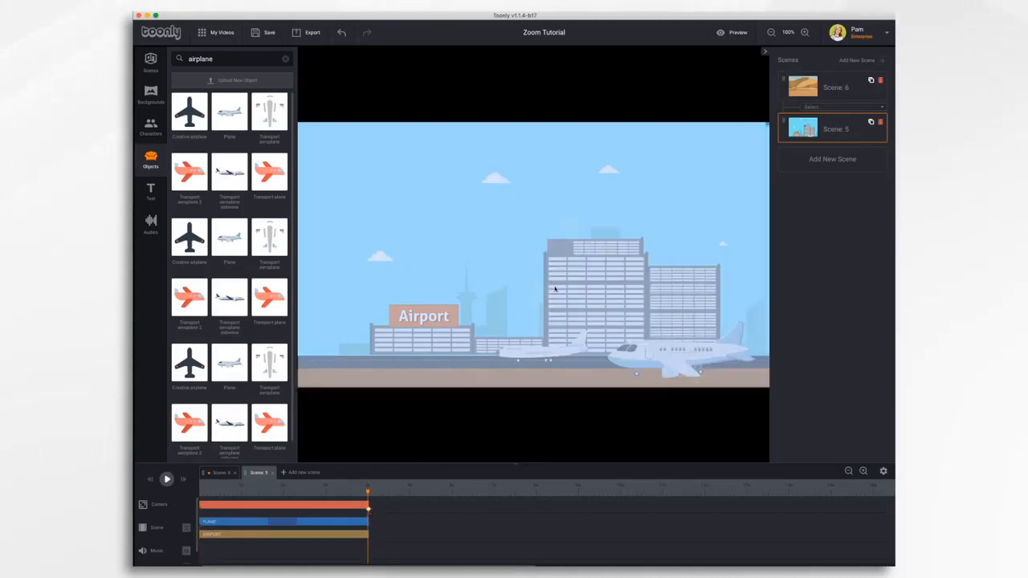
{"action": "left_click_drag", "start_coordinate": [767, 125], "coordinate": [681, 201]}
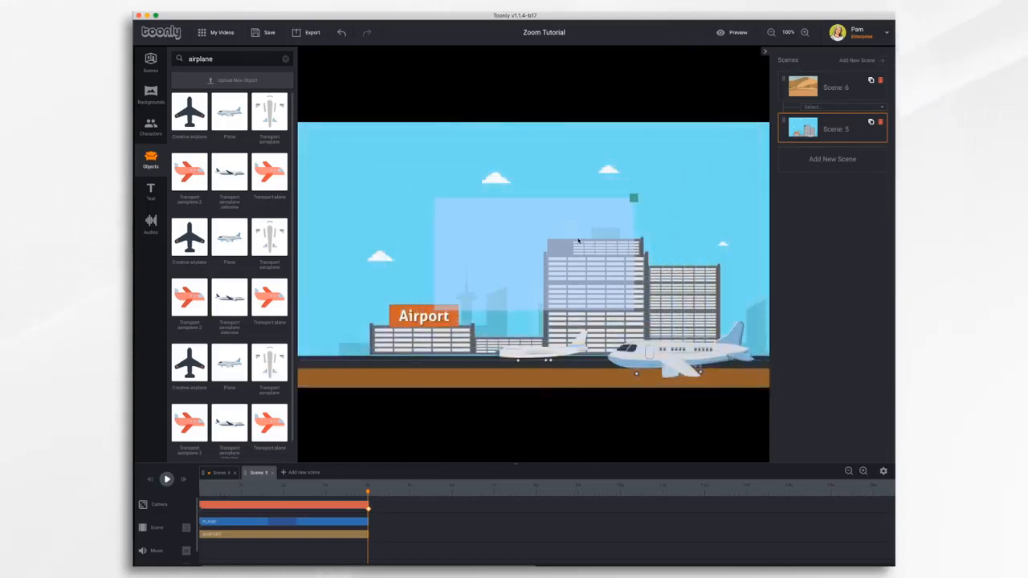
{"action": "left_click_drag", "start_coordinate": [574, 237], "coordinate": [705, 311]}
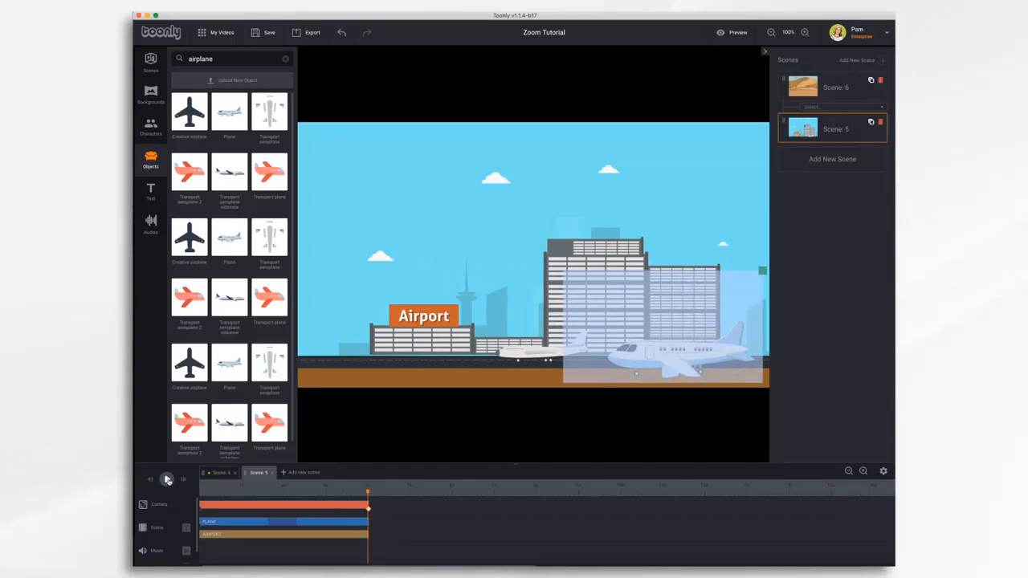
{"action": "left_click", "coordinate": [151, 482]}
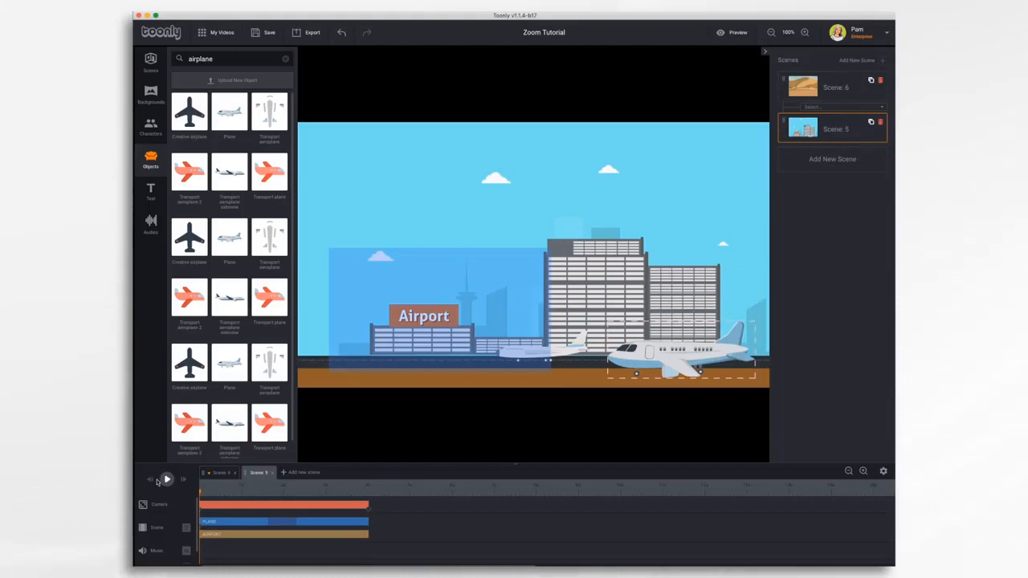
Step: Play the airport scene and preview the video to check the pan from the terminal to the large plane
{"action": "left_click", "coordinate": [166, 480]}
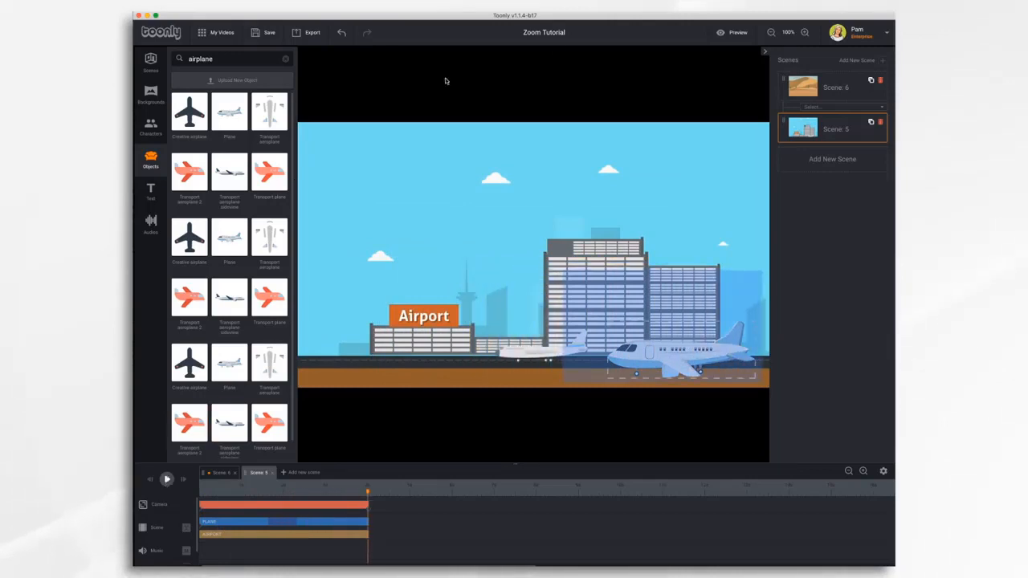
{"action": "left_click", "coordinate": [725, 34]}
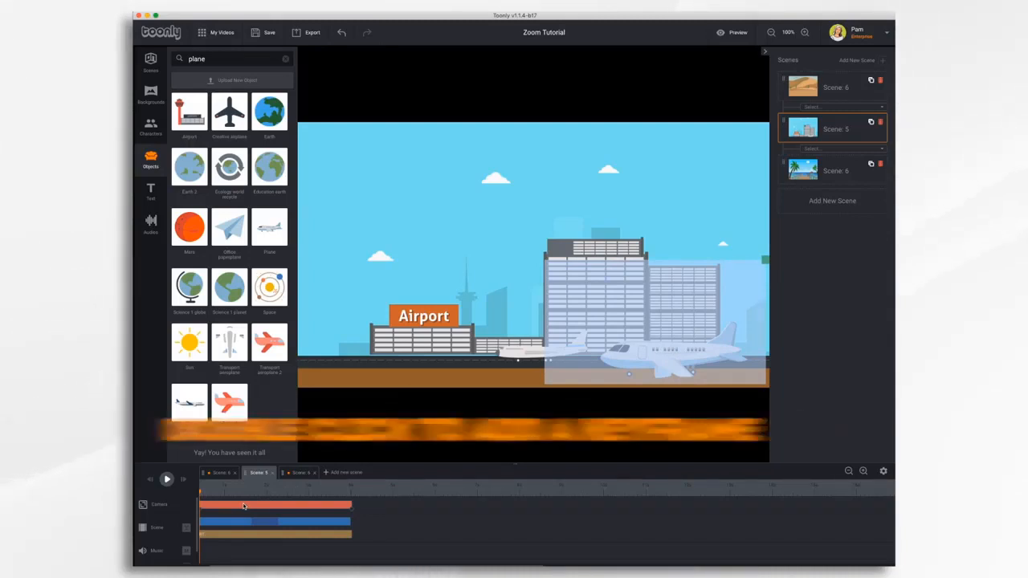
Step: Add a camera keyframe about one second into the airport scene, move its frame around the Airport terminal, and remove the keyframe
{"action": "double_click", "coordinate": [244, 506]}
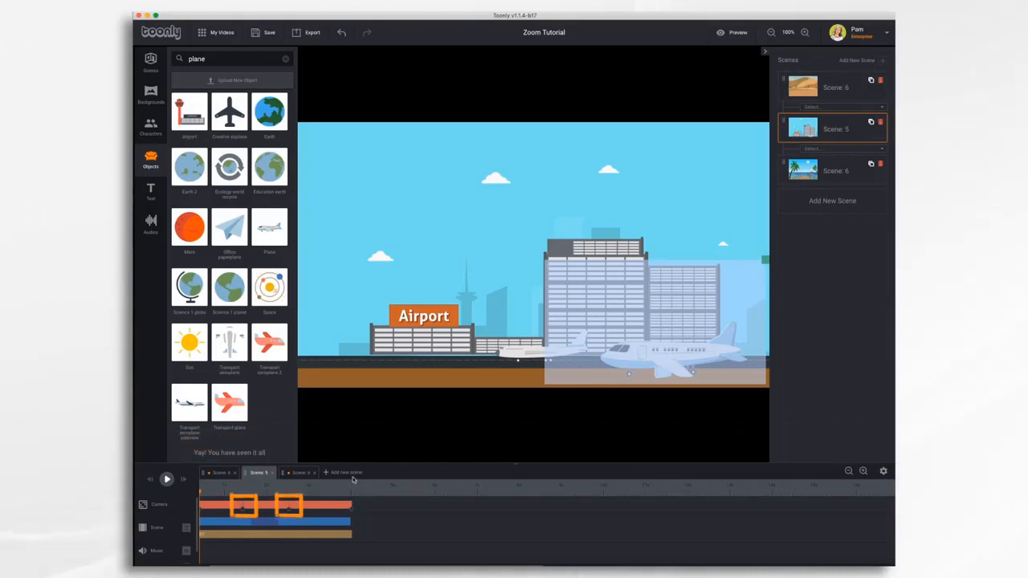
{"action": "left_click", "coordinate": [243, 508]}
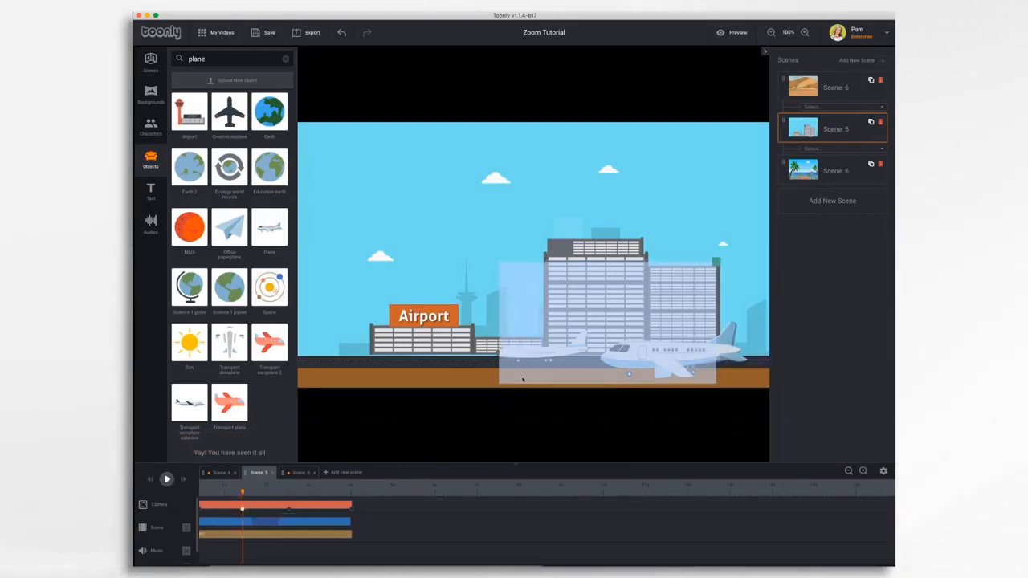
{"action": "left_click_drag", "start_coordinate": [561, 334], "coordinate": [395, 327]}
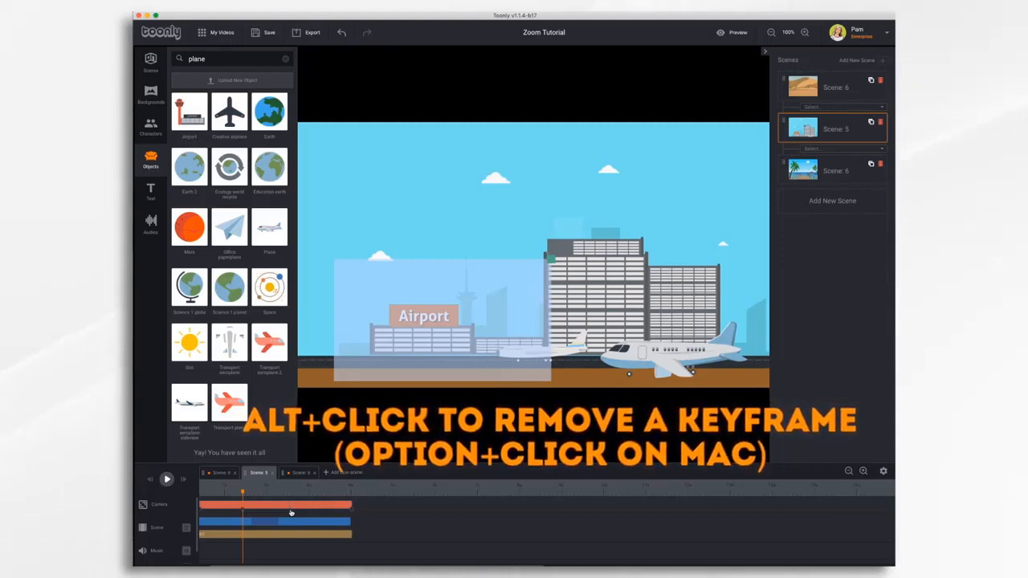
{"action": "left_click", "coordinate": [243, 509], "text": "alt"}
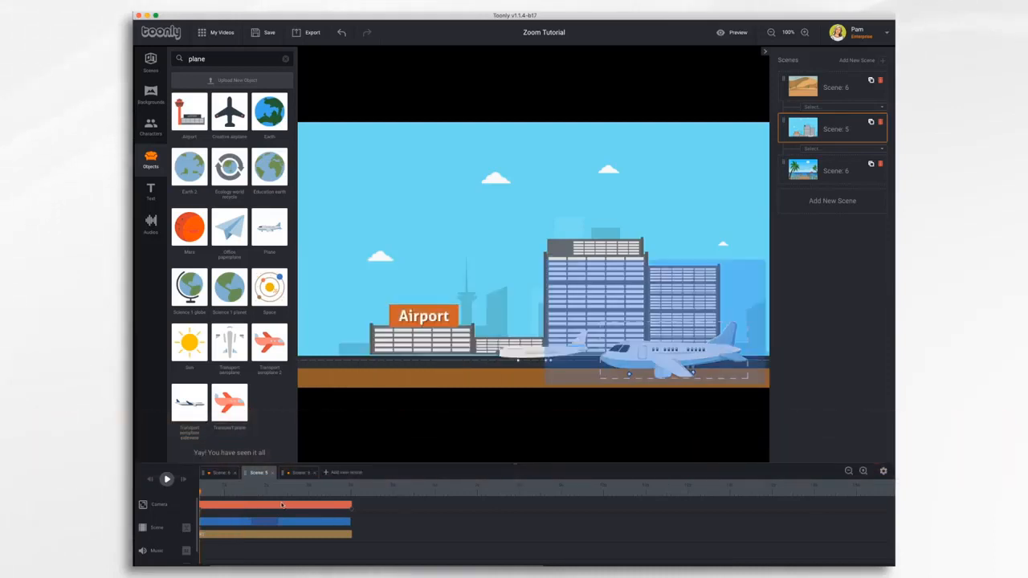
Step: Set the airport scene's camera easing to Elastic with In & Out, and preview the video
{"action": "left_click", "coordinate": [273, 508]}
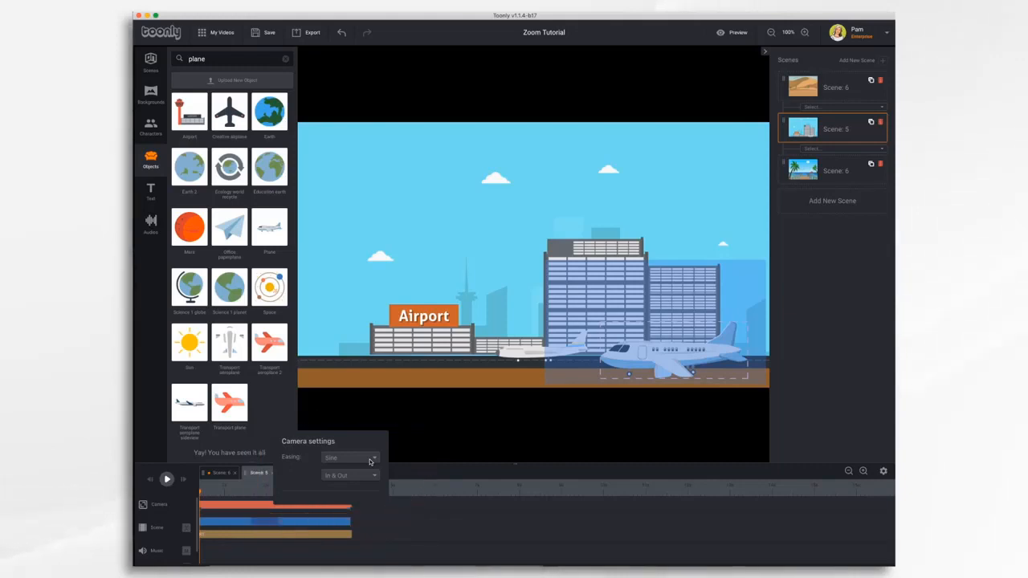
{"action": "left_click", "coordinate": [370, 461]}
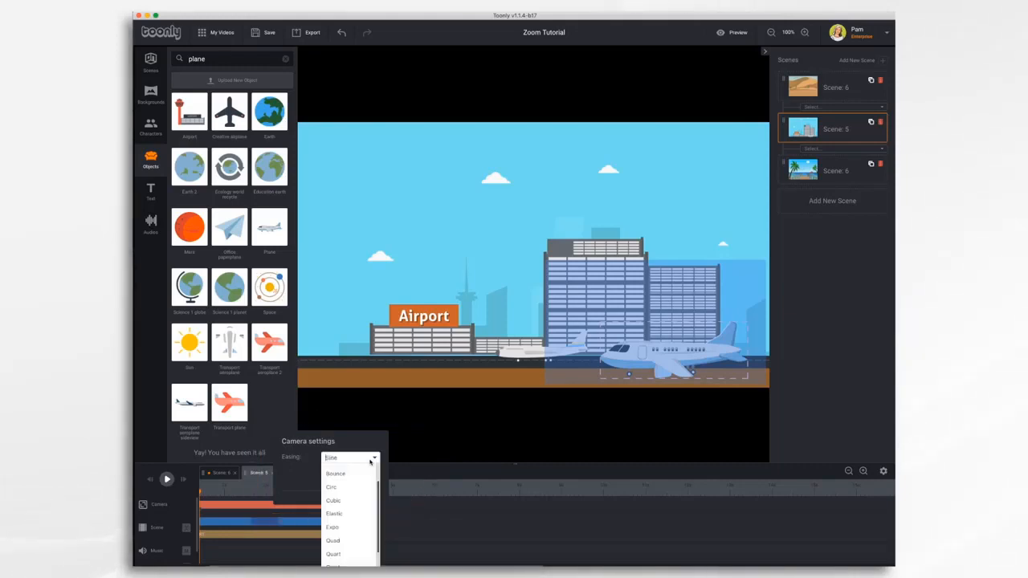
{"action": "scroll", "coordinate": [357, 536], "scroll_direction": "down", "scroll_amount": 1}
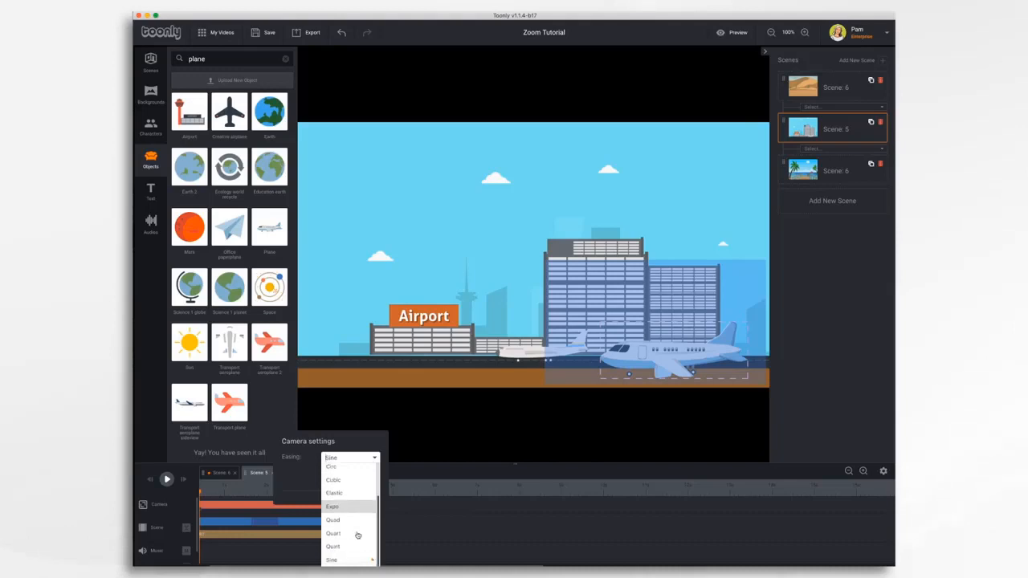
{"action": "scroll", "coordinate": [357, 530], "scroll_direction": "up", "scroll_amount": 3}
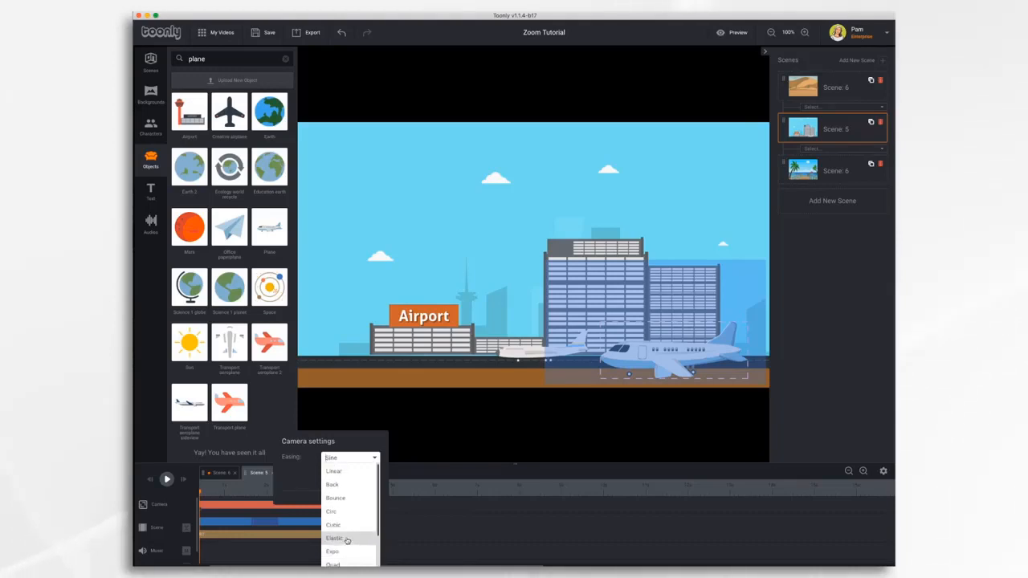
{"action": "left_click", "coordinate": [347, 538]}
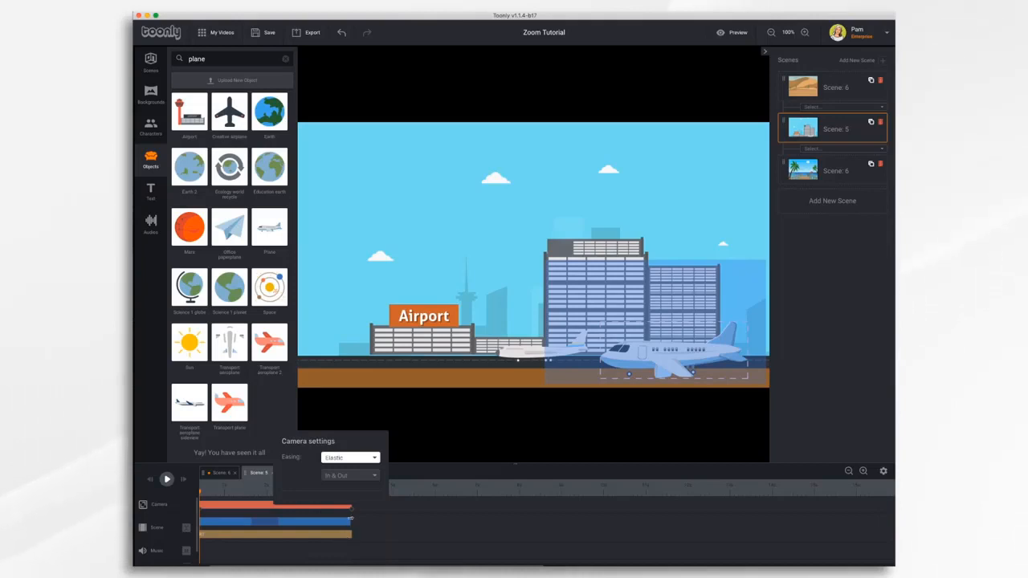
{"action": "left_click", "coordinate": [329, 480]}
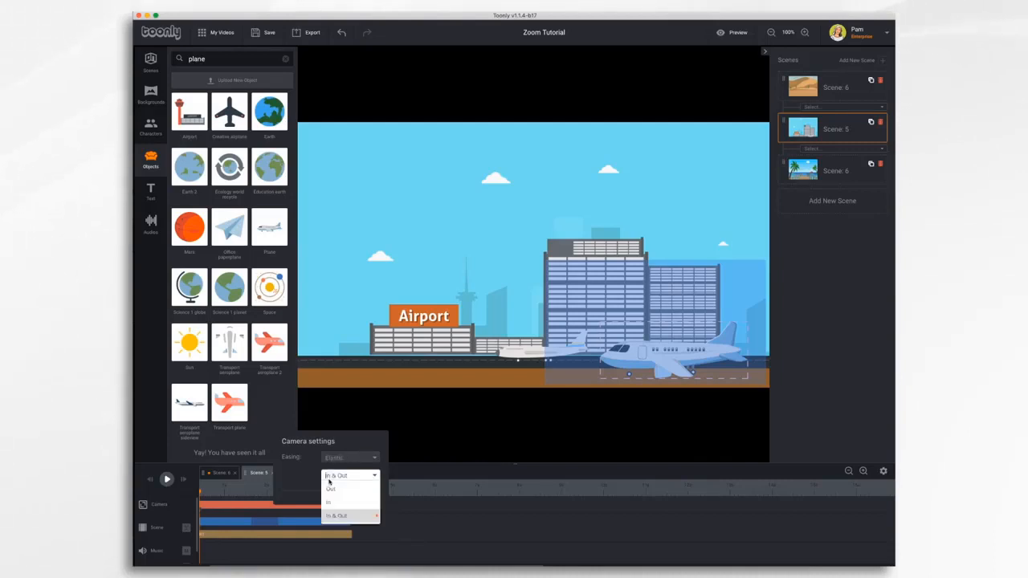
{"action": "left_click", "coordinate": [343, 480]}
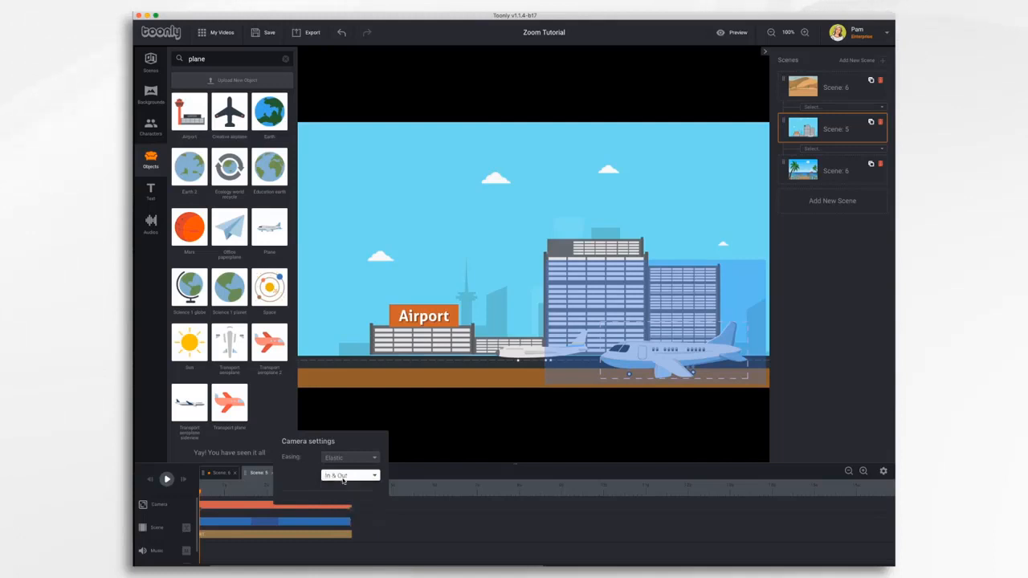
{"action": "left_click", "coordinate": [462, 510]}
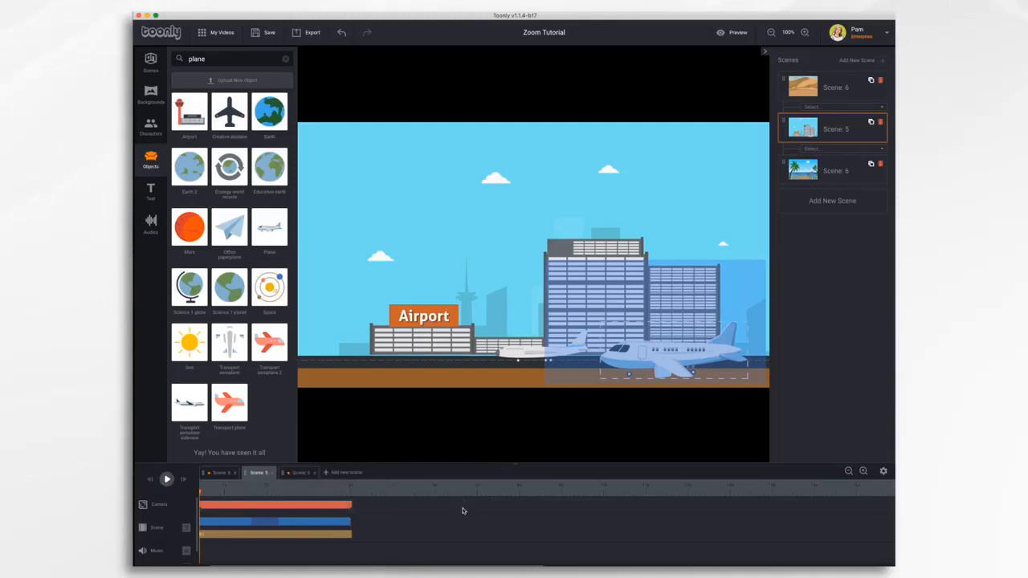
{"action": "left_click", "coordinate": [730, 35]}
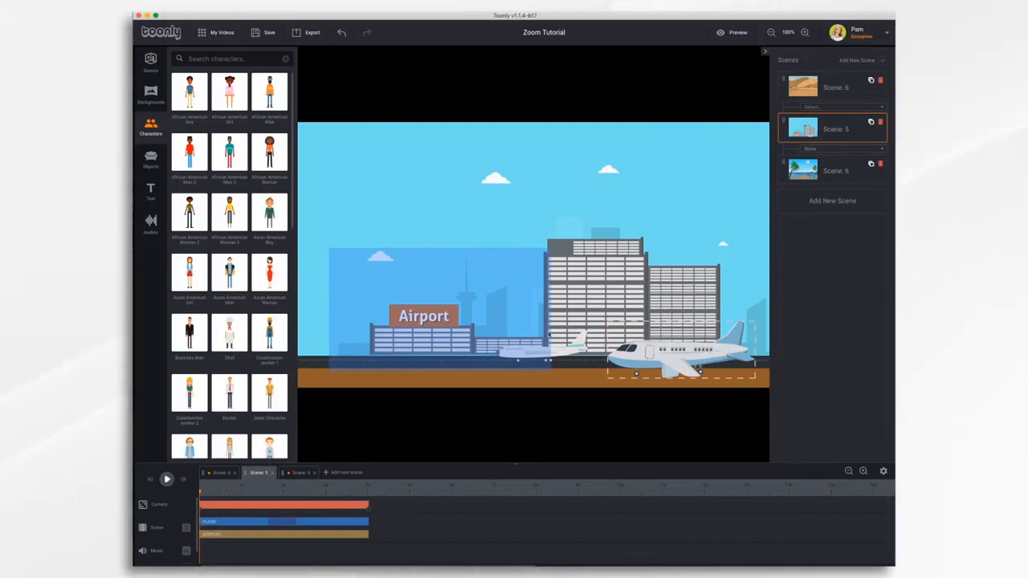
Step: Set the large plane's ending position in front of the Airport terminal building
{"action": "left_click", "coordinate": [638, 359]}
{"action": "left_click", "coordinate": [369, 527]}
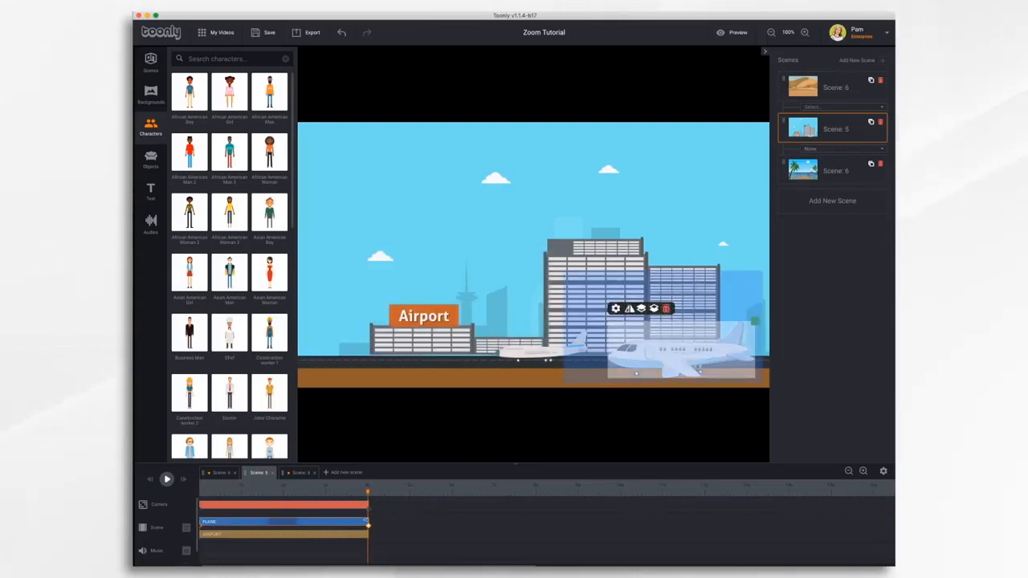
{"action": "left_click_drag", "start_coordinate": [664, 360], "coordinate": [382, 356]}
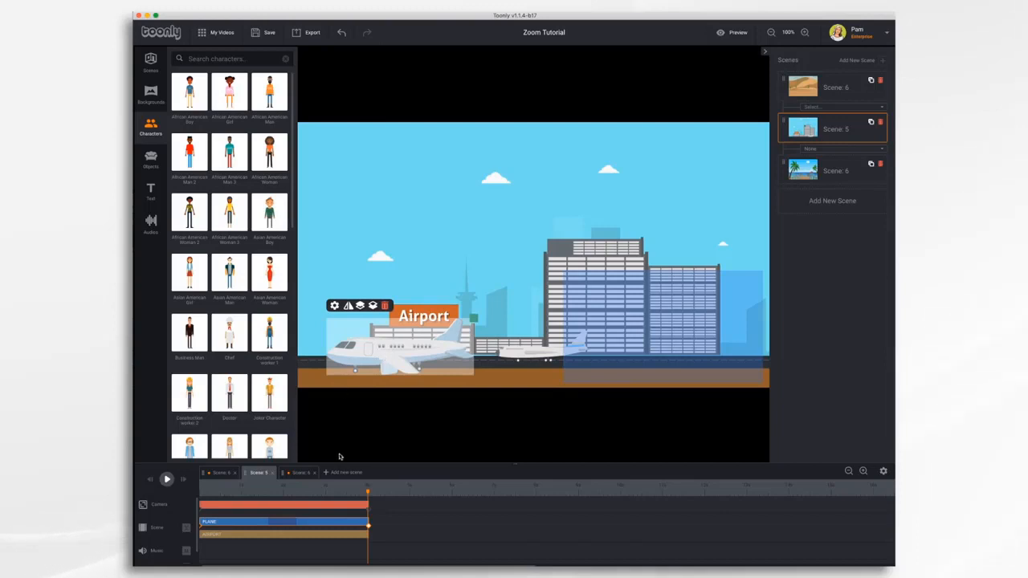
Step: Move the starting camera frame around the large plane's initial position and the ending camera frame around the plane at the Airport terminal
{"action": "left_click_drag", "start_coordinate": [368, 492], "coordinate": [190, 484]}
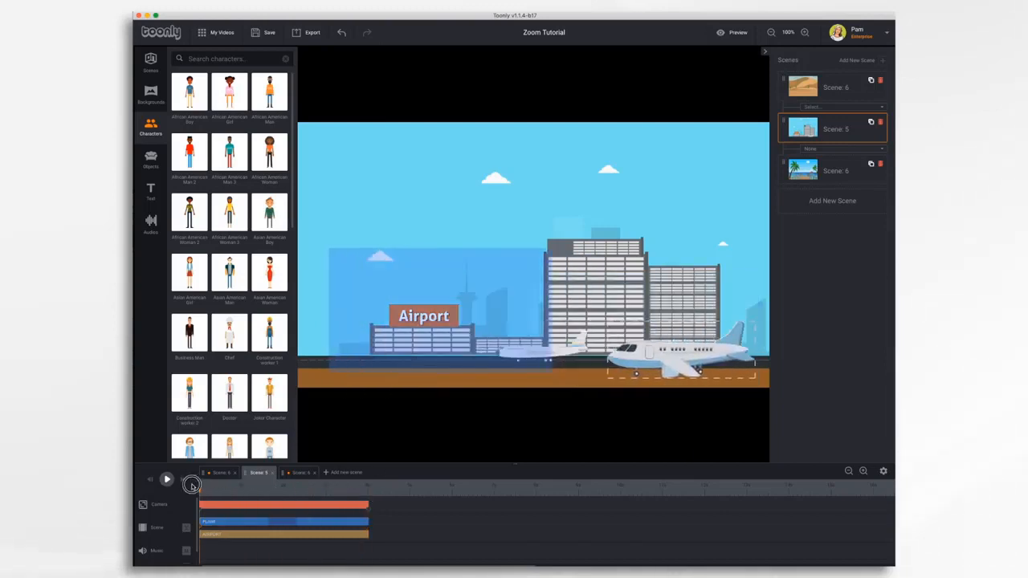
{"action": "left_click", "coordinate": [200, 511]}
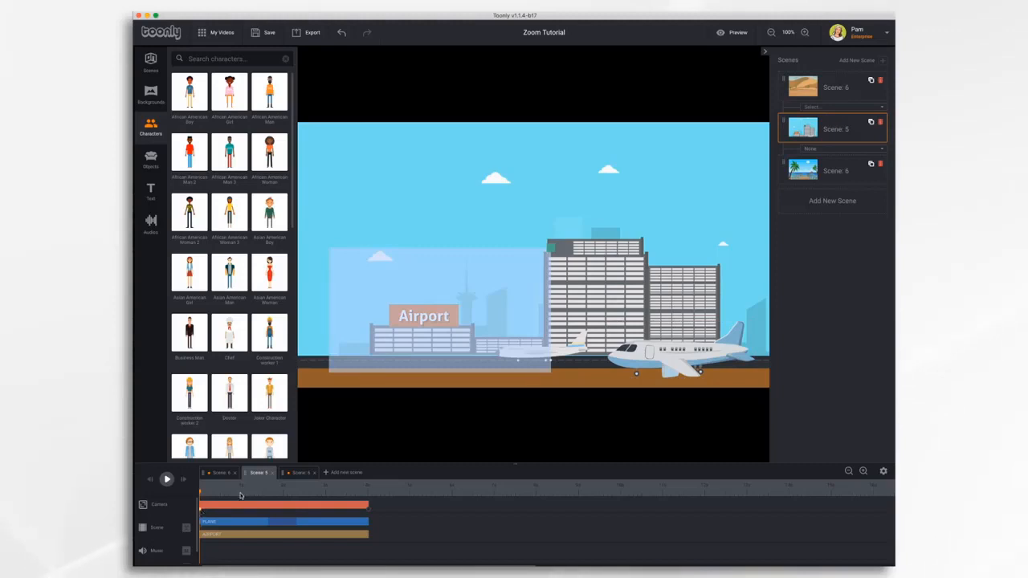
{"action": "left_click_drag", "start_coordinate": [452, 317], "coordinate": [665, 330]}
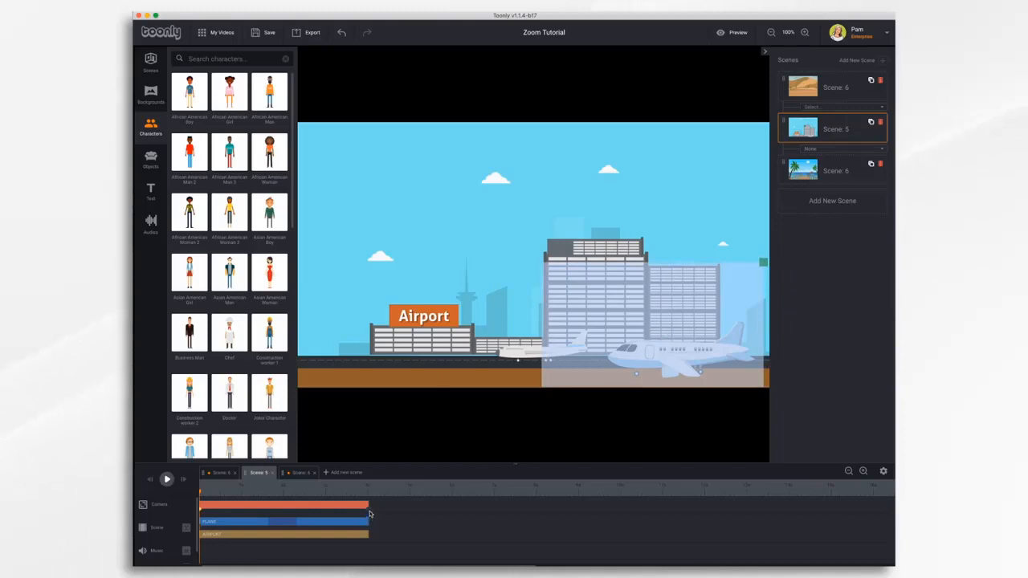
{"action": "left_click", "coordinate": [368, 512]}
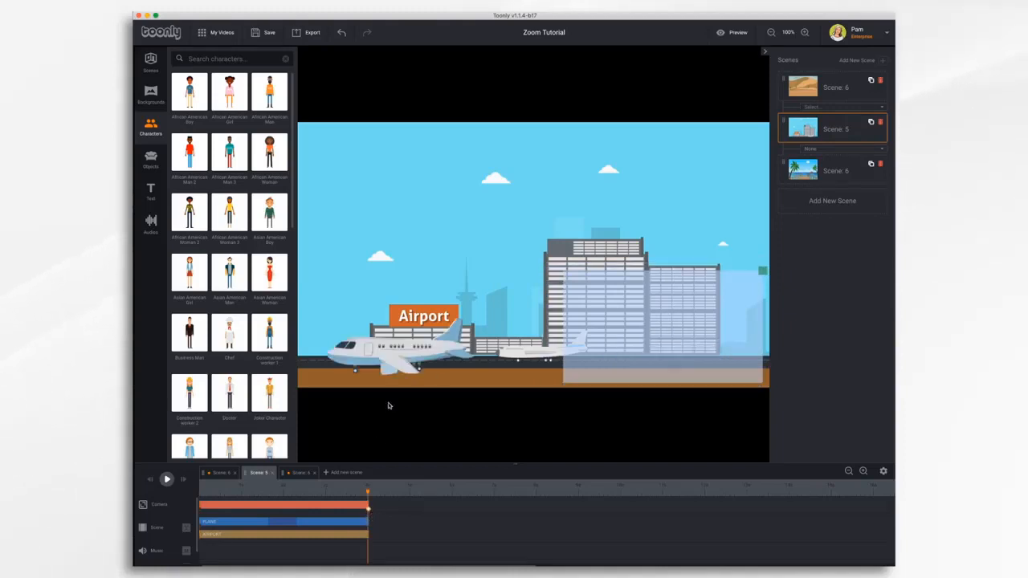
{"action": "left_click_drag", "start_coordinate": [683, 326], "coordinate": [420, 321]}
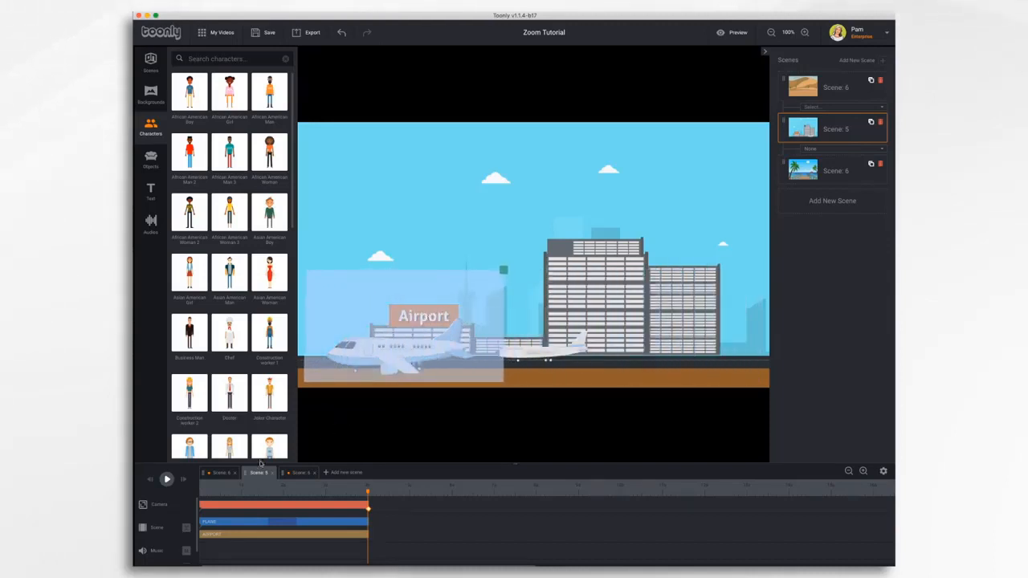
Step: Play the airport scene from its start and preview the video to check the camera following the plane
{"action": "left_click", "coordinate": [149, 481]}
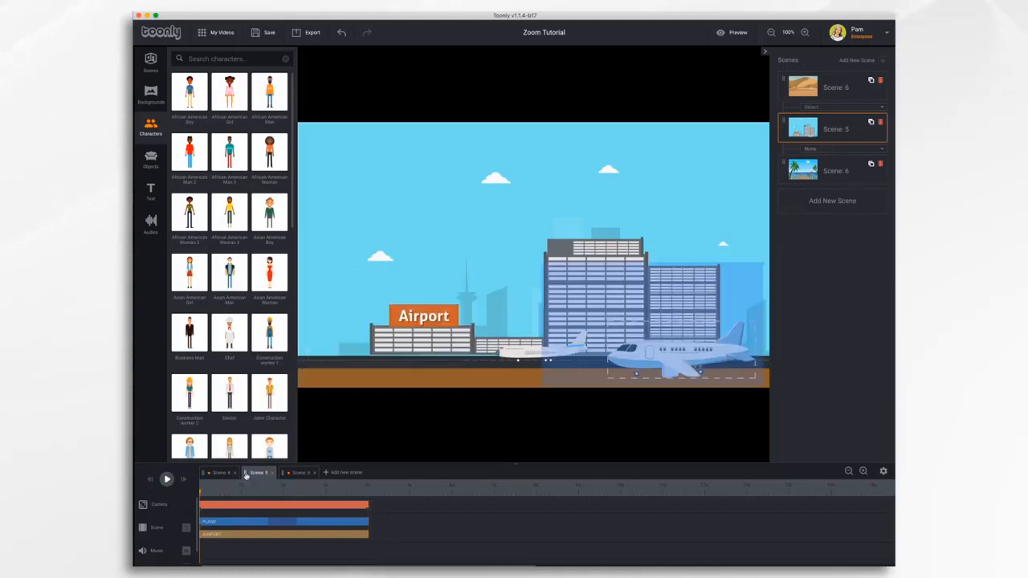
{"action": "left_click", "coordinate": [167, 480]}
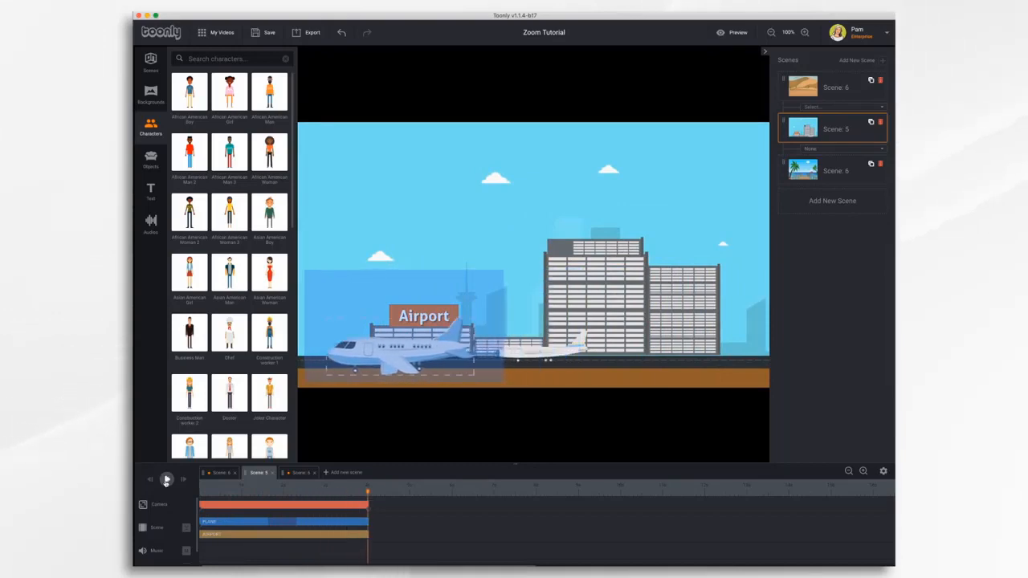
{"action": "left_click", "coordinate": [732, 32]}
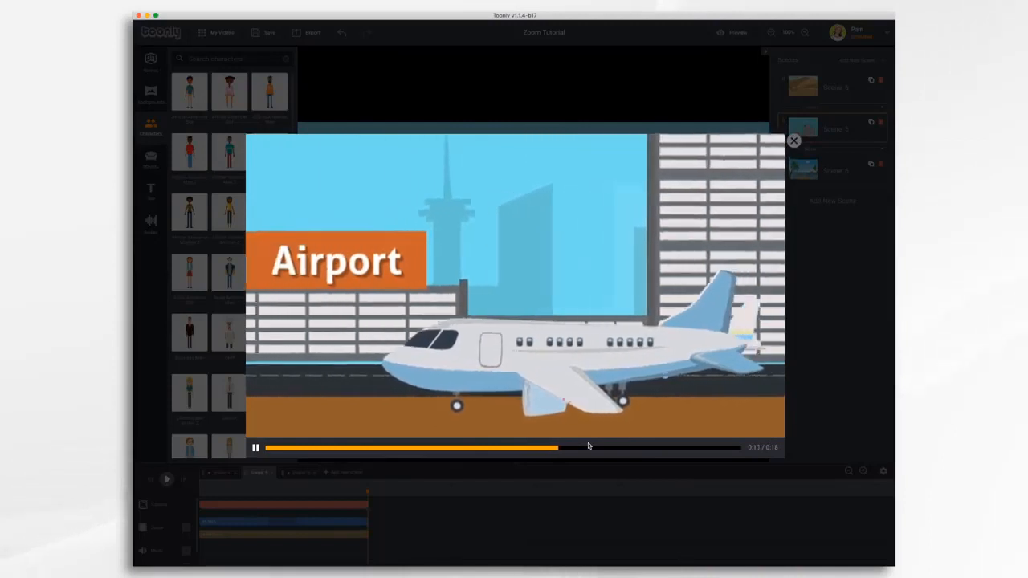
{"action": "left_click", "coordinate": [793, 142]}
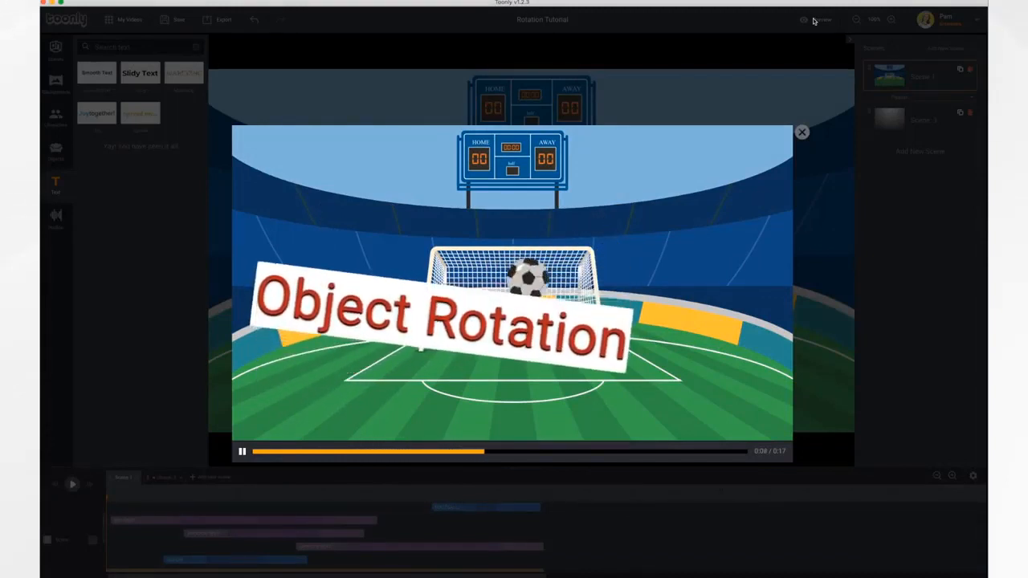
Step: Pause the Rotation Tutorial preview and select the "Underlay Text Box" text in the stadium scene to show its settings
{"action": "left_click", "coordinate": [241, 452]}
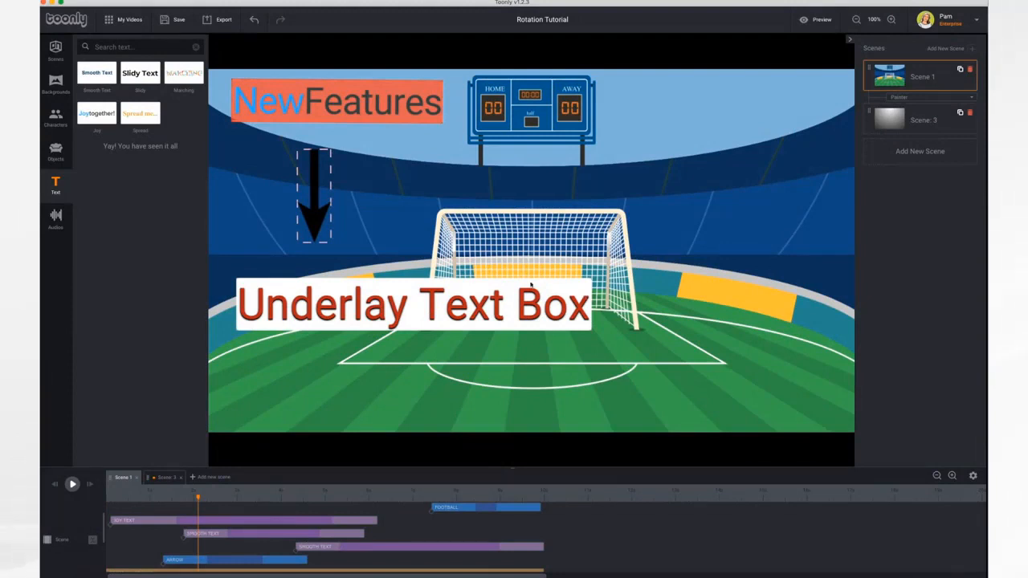
{"action": "left_click", "coordinate": [460, 303]}
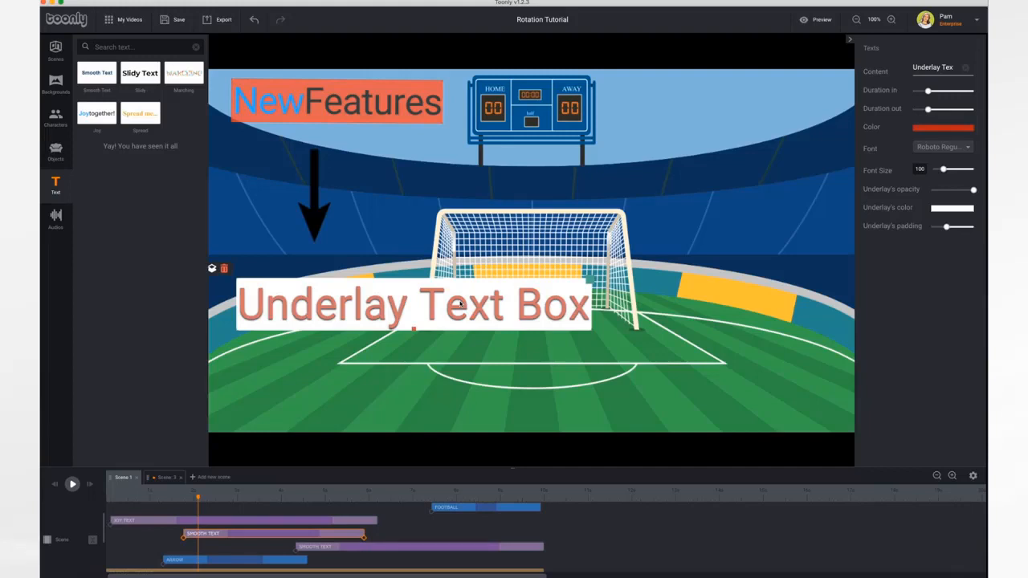
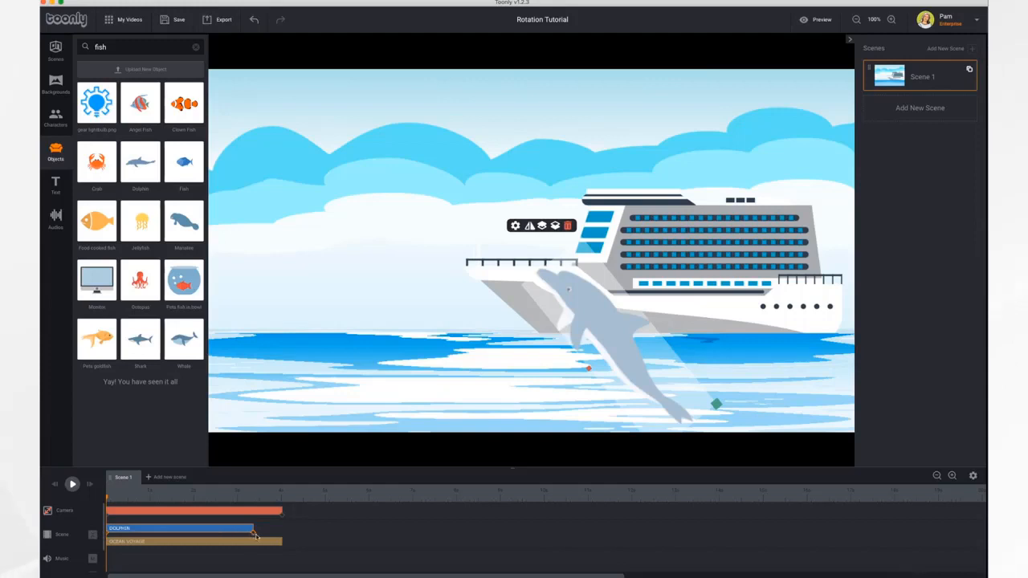
Step: At the dolphin's ending keyframe, move it in front of the ship's bow, over open water, and rotate it to dive nose-down
{"action": "left_click", "coordinate": [253, 534]}
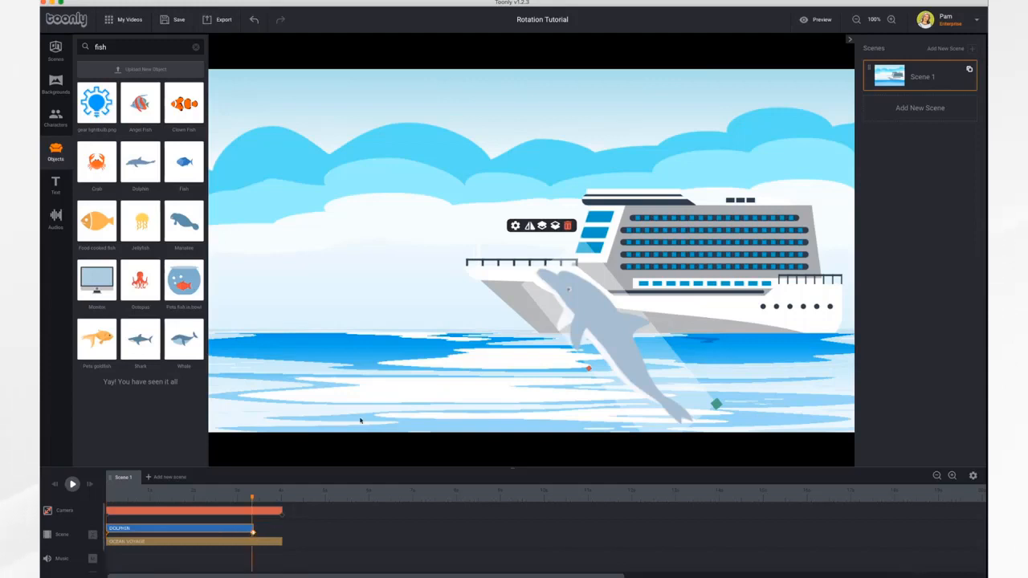
{"action": "left_click_drag", "start_coordinate": [610, 324], "coordinate": [337, 271]}
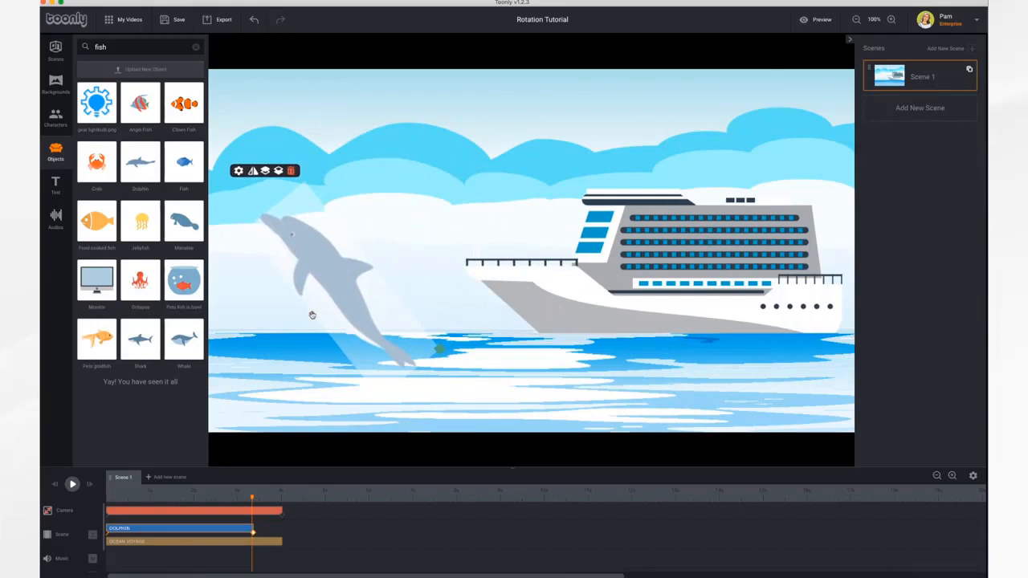
{"action": "left_click_drag", "start_coordinate": [312, 315], "coordinate": [381, 325]}
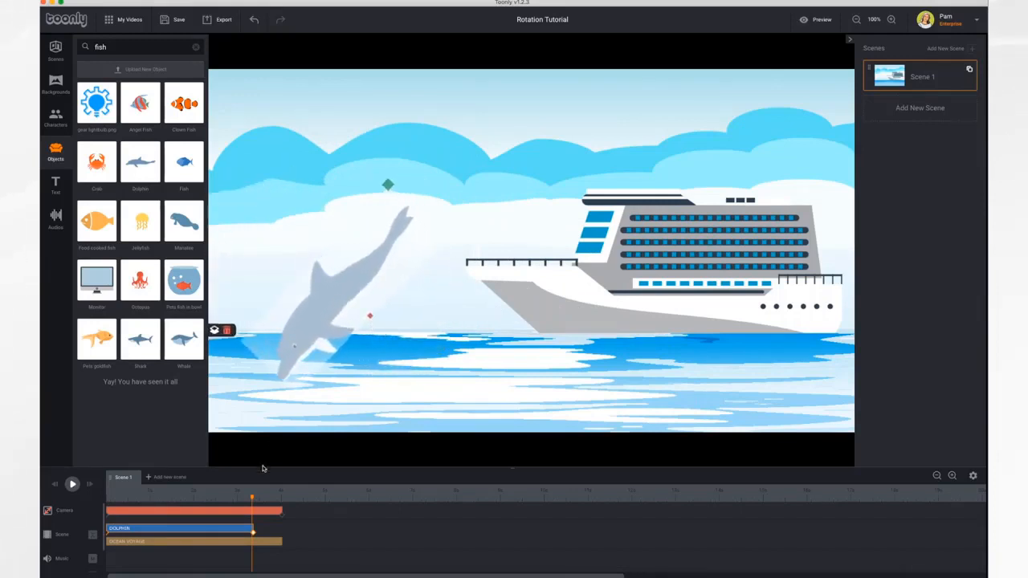
Step: Return to the start of the ocean scene and play it to check the dolphin's jump
{"action": "left_click_drag", "start_coordinate": [252, 498], "coordinate": [92, 493]}
{"action": "left_click", "coordinate": [73, 484]}
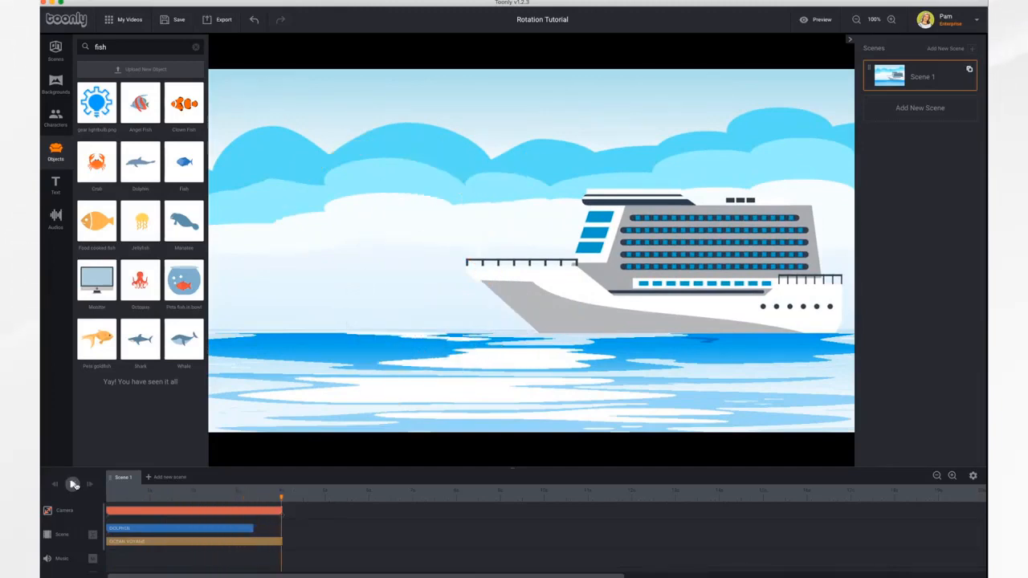
{"action": "left_click", "coordinate": [74, 484]}
{"action": "left_click", "coordinate": [74, 484]}
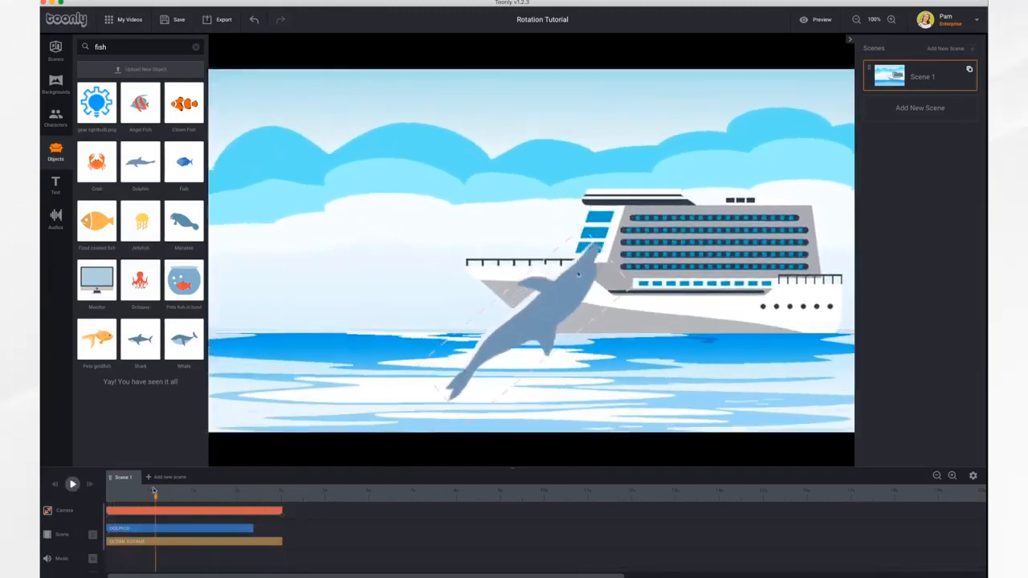
Step: Set the dolphin's rotation direction to Counterclockwise in its object settings
{"action": "left_click", "coordinate": [198, 530]}
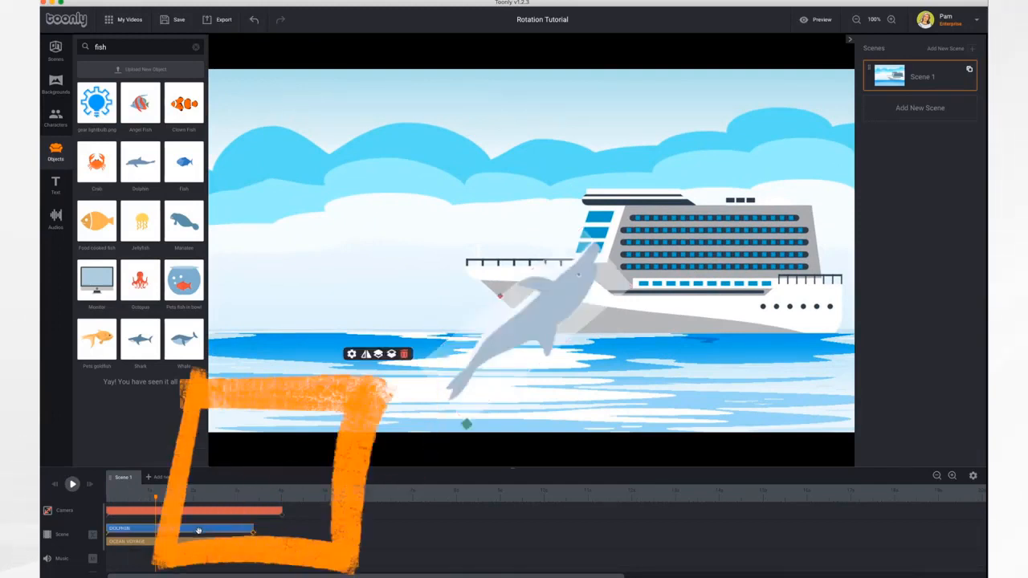
{"action": "left_click", "coordinate": [198, 530]}
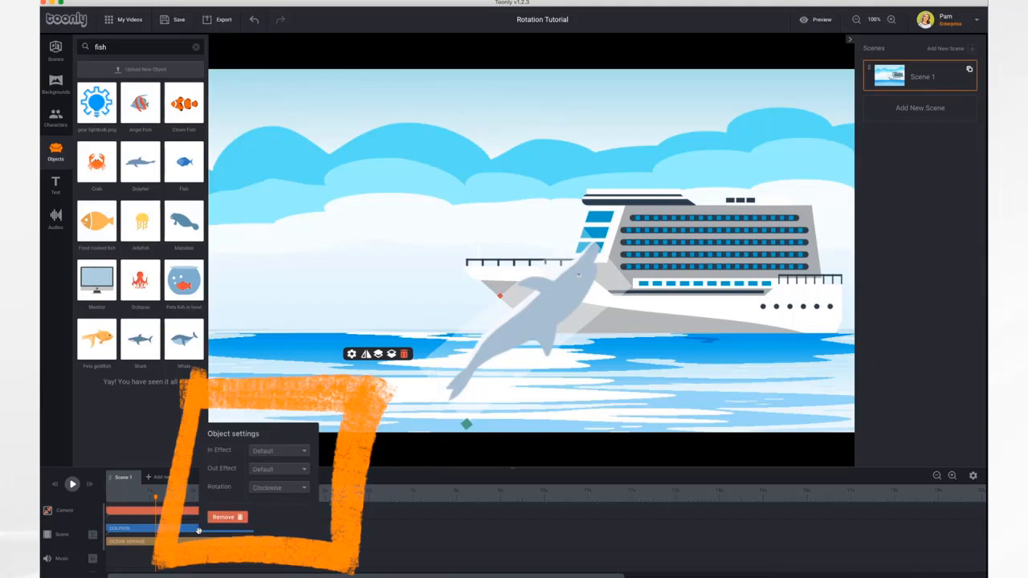
{"action": "left_click", "coordinate": [291, 490]}
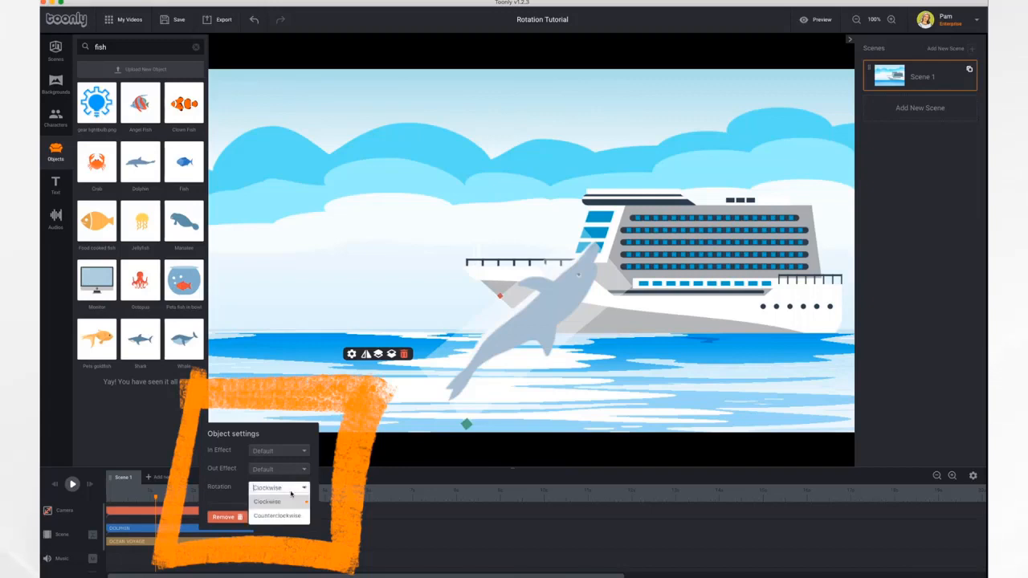
{"action": "left_click", "coordinate": [290, 515]}
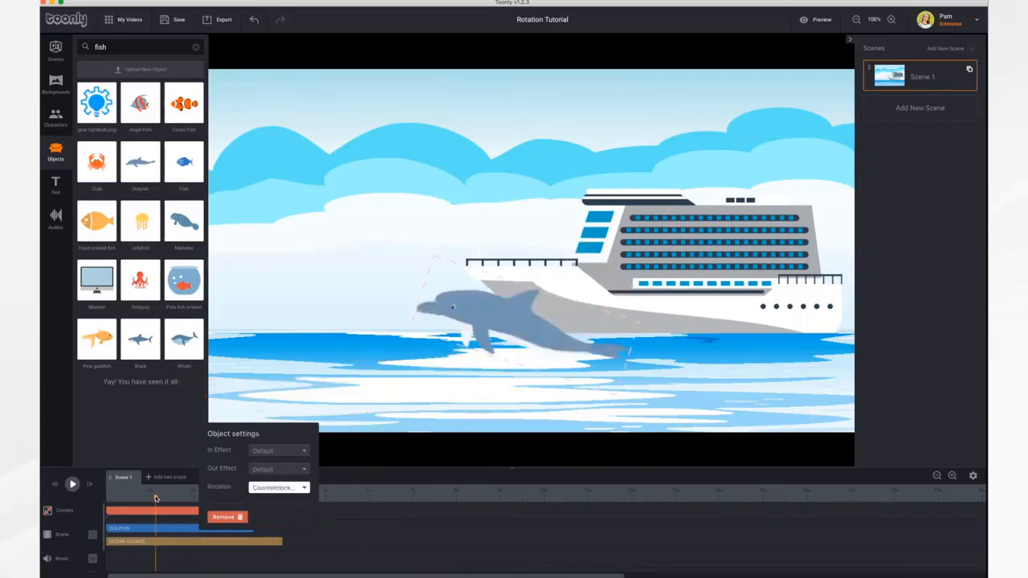
Step: Play the ocean scene from its start to check the dolphin's counterclockwise rotation, and pause it partway through the jump
{"action": "left_click_drag", "start_coordinate": [155, 499], "coordinate": [107, 499]}
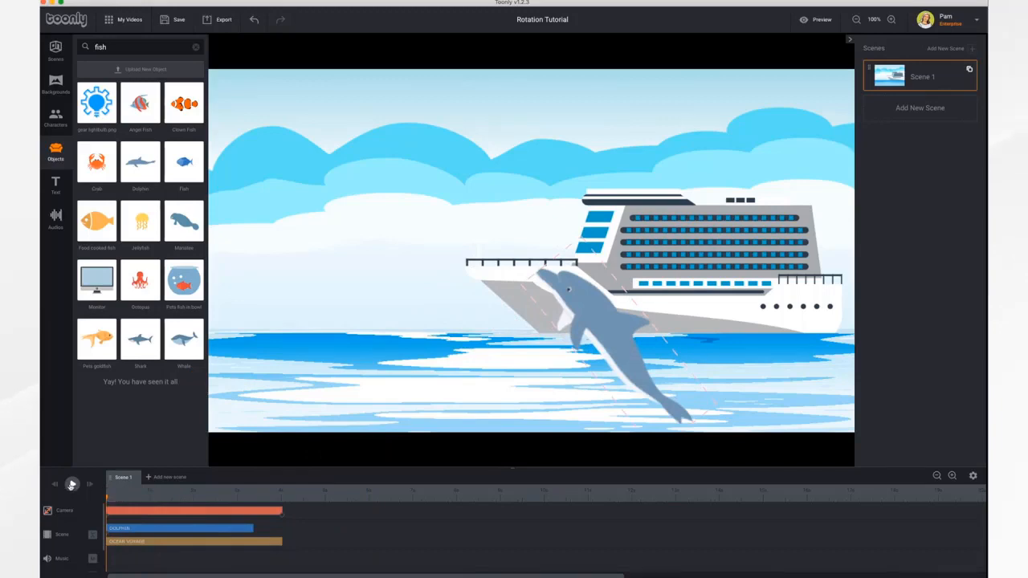
{"action": "left_click", "coordinate": [71, 484]}
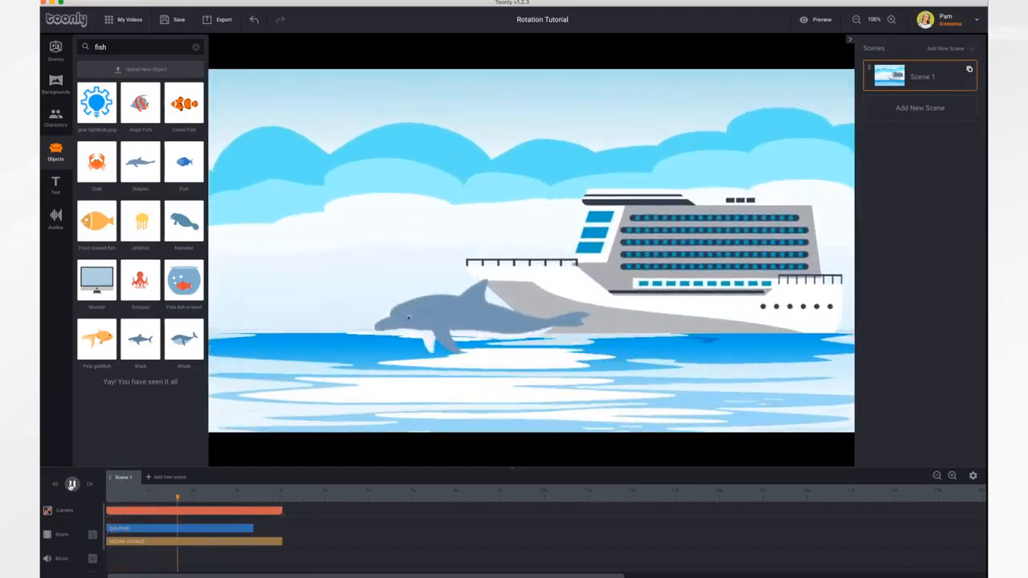
{"action": "left_click", "coordinate": [71, 484]}
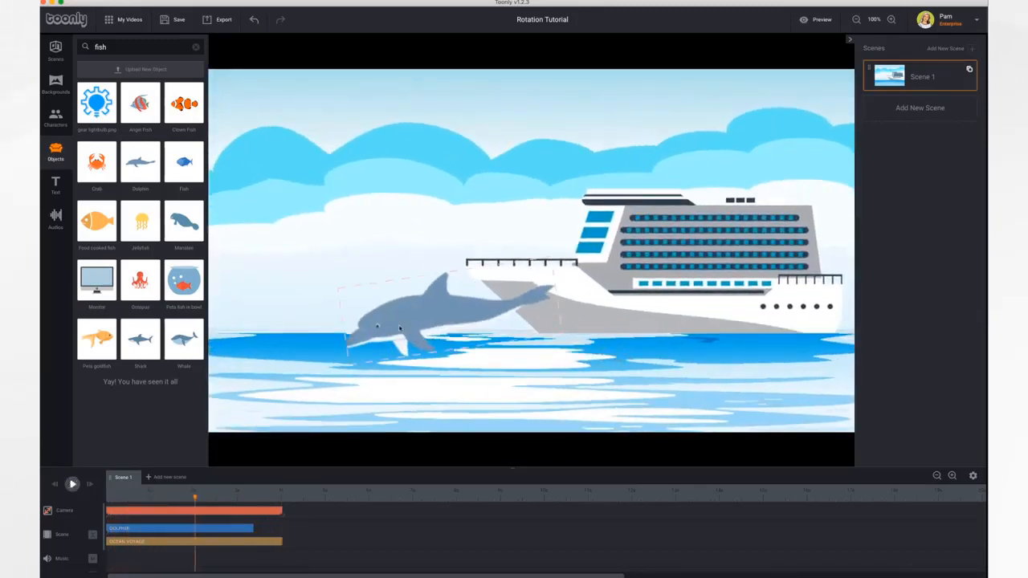
Step: Reopen the dolphin's object settings and set its rotation direction back to Clockwise
{"action": "left_click", "coordinate": [403, 321]}
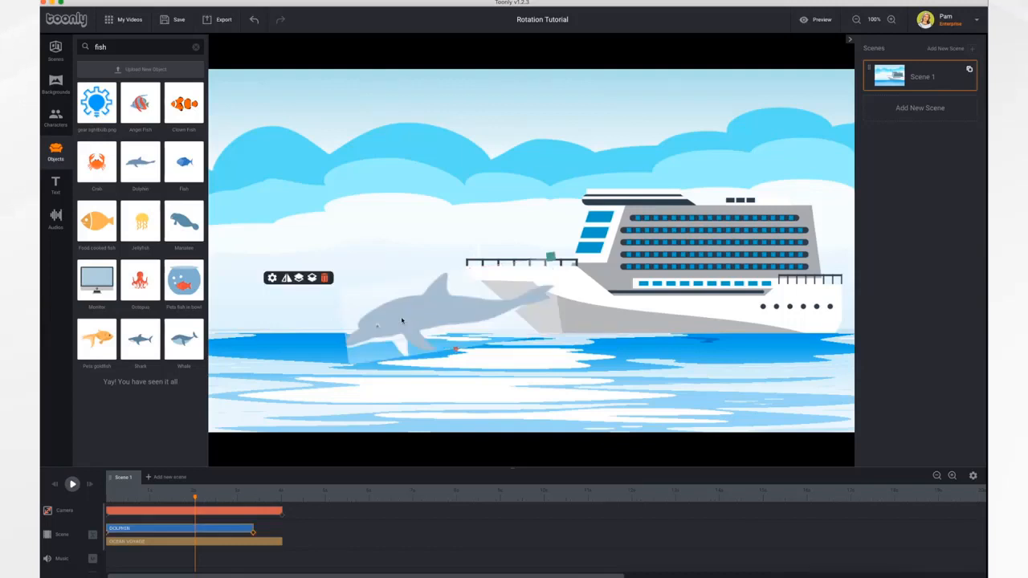
{"action": "left_click", "coordinate": [271, 278]}
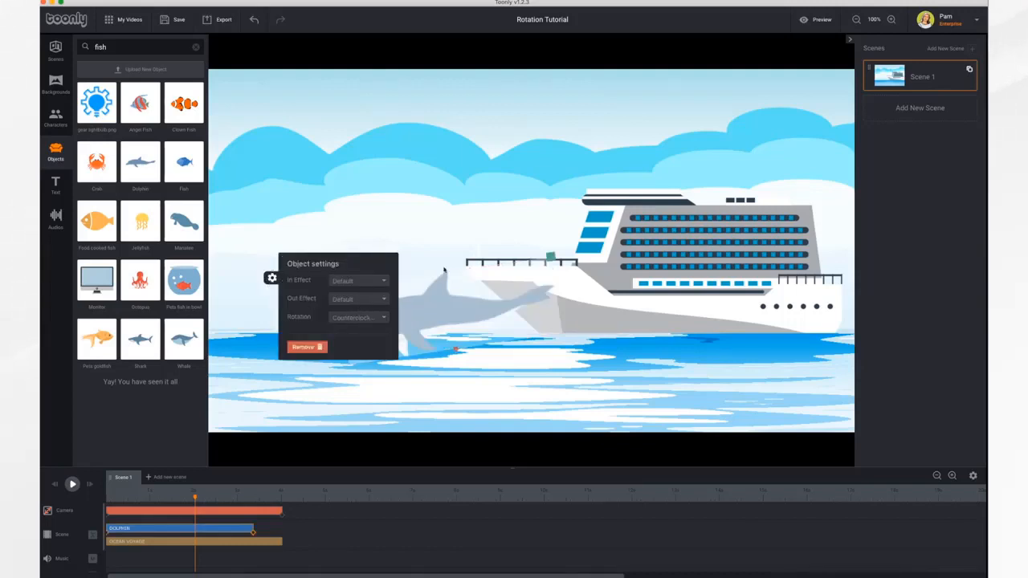
{"action": "left_click", "coordinate": [430, 234]}
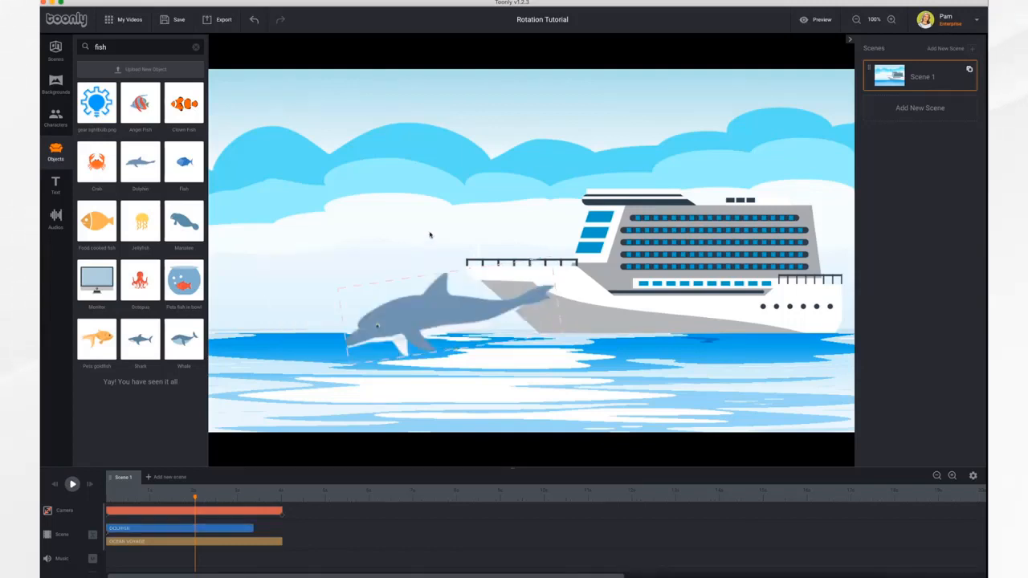
{"action": "right_click", "coordinate": [441, 313]}
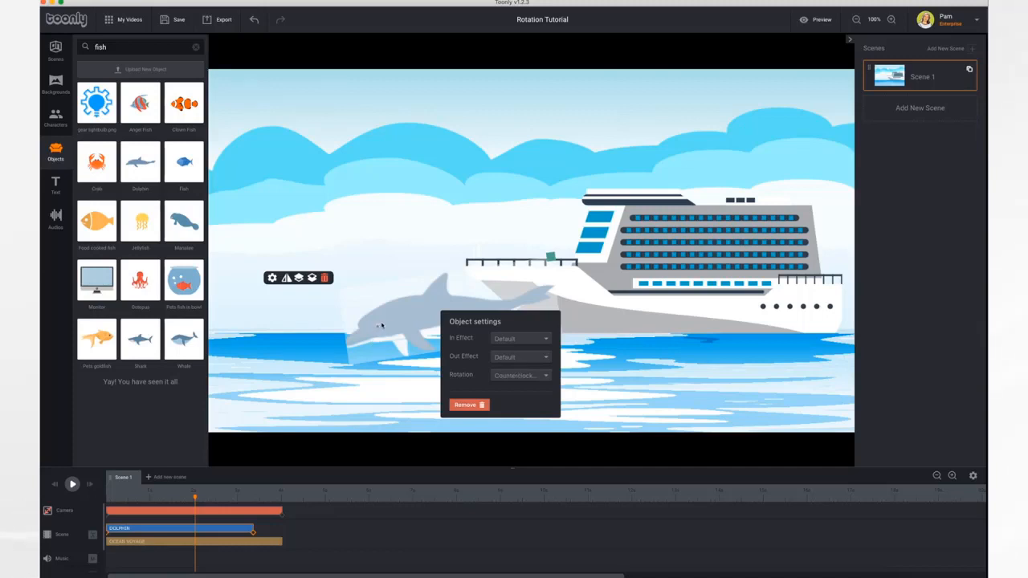
{"action": "left_click", "coordinate": [513, 375]}
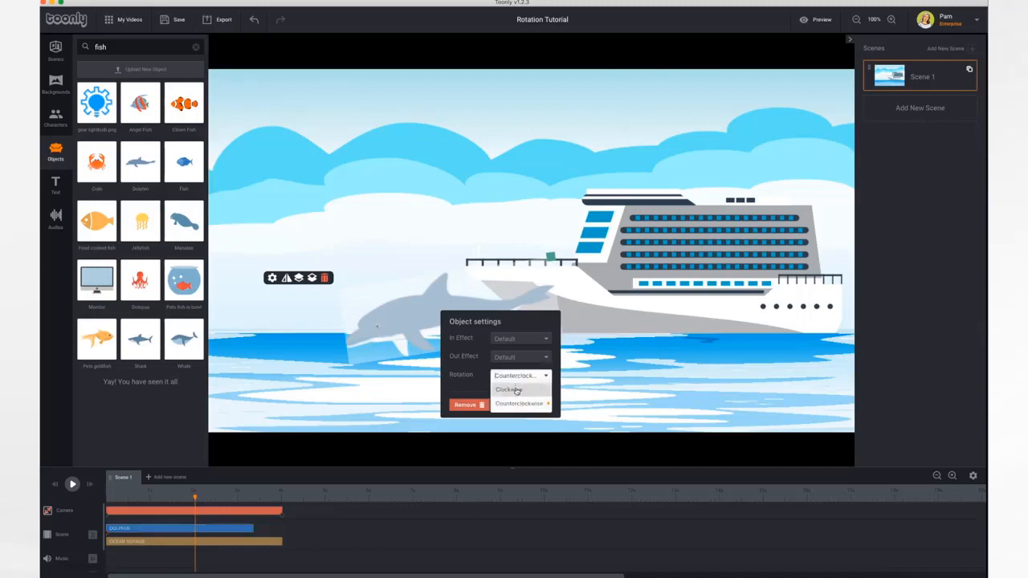
{"action": "left_click", "coordinate": [516, 390]}
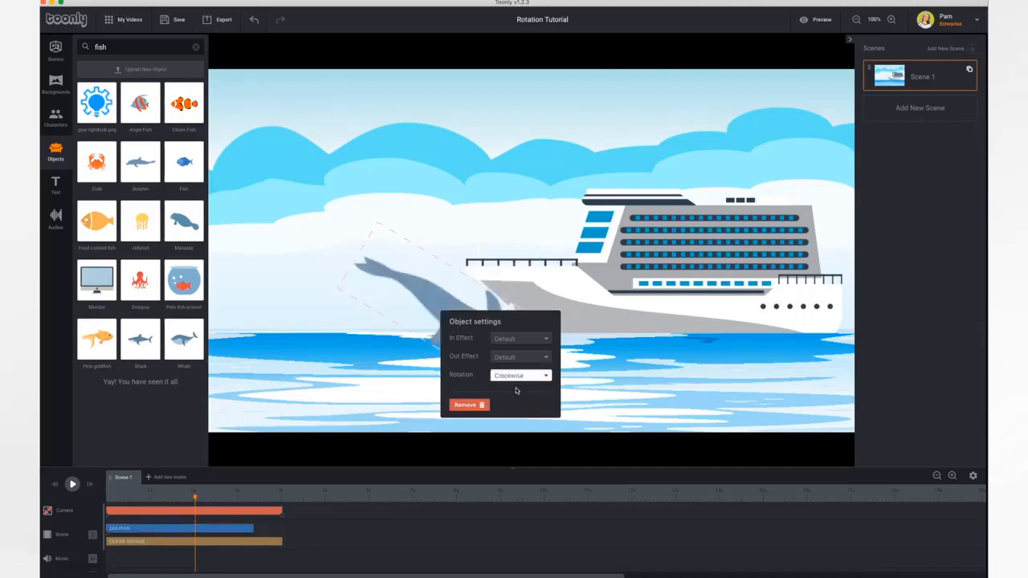
{"action": "left_click", "coordinate": [391, 362]}
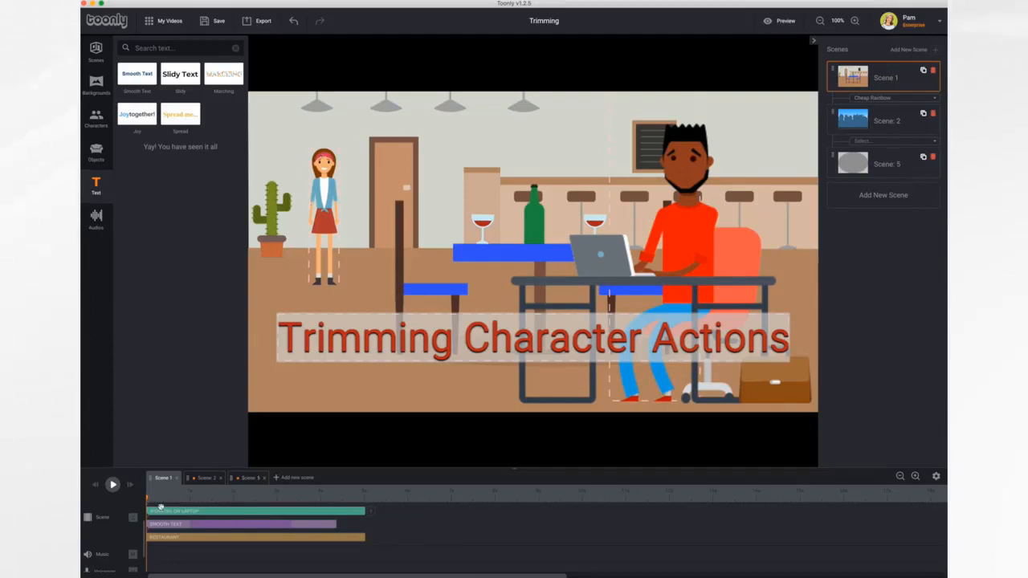
Step: Play Scene 1 of the Trimming project from its start to watch the character actions
{"action": "left_click_drag", "start_coordinate": [147, 499], "coordinate": [145, 524]}
{"action": "left_click", "coordinate": [113, 485]}
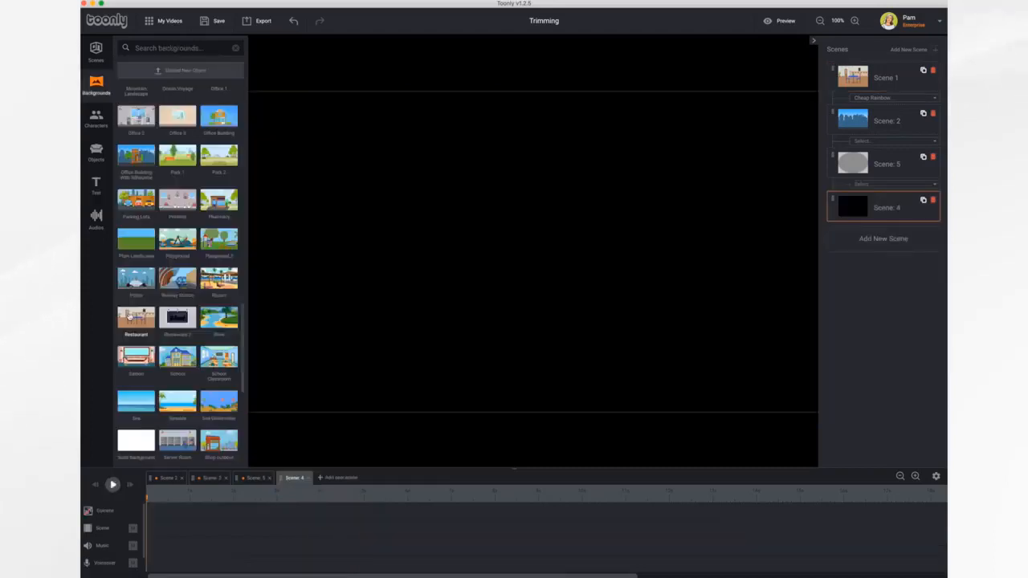
Step: Add the Restaurant background to the empty Scene 4 and place an enlarged African American Woman 3 in front of the door
{"action": "left_click_drag", "start_coordinate": [134, 312], "coordinate": [446, 279]}
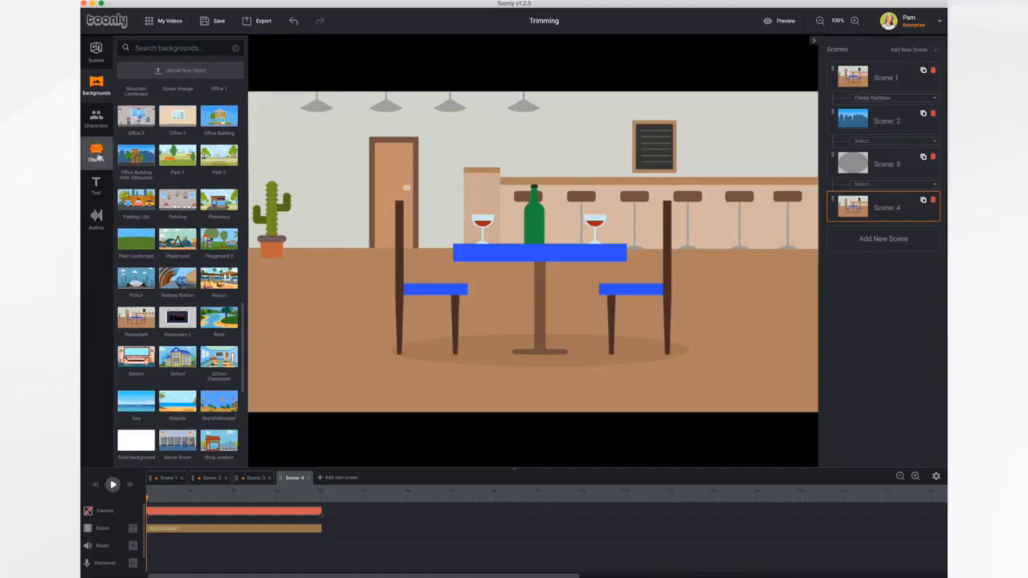
{"action": "left_click", "coordinate": [97, 117]}
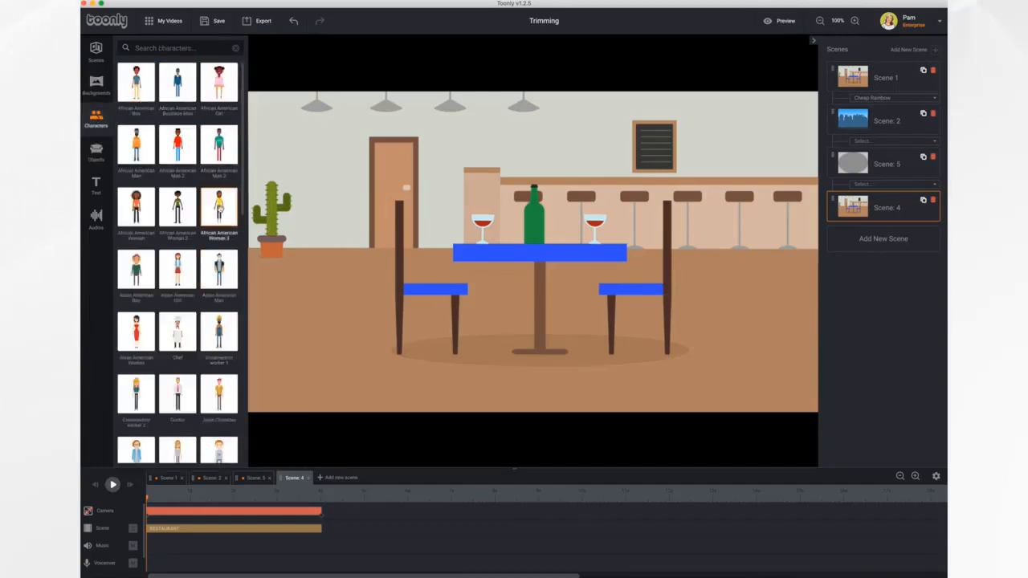
{"action": "left_click_drag", "start_coordinate": [219, 208], "coordinate": [358, 248]}
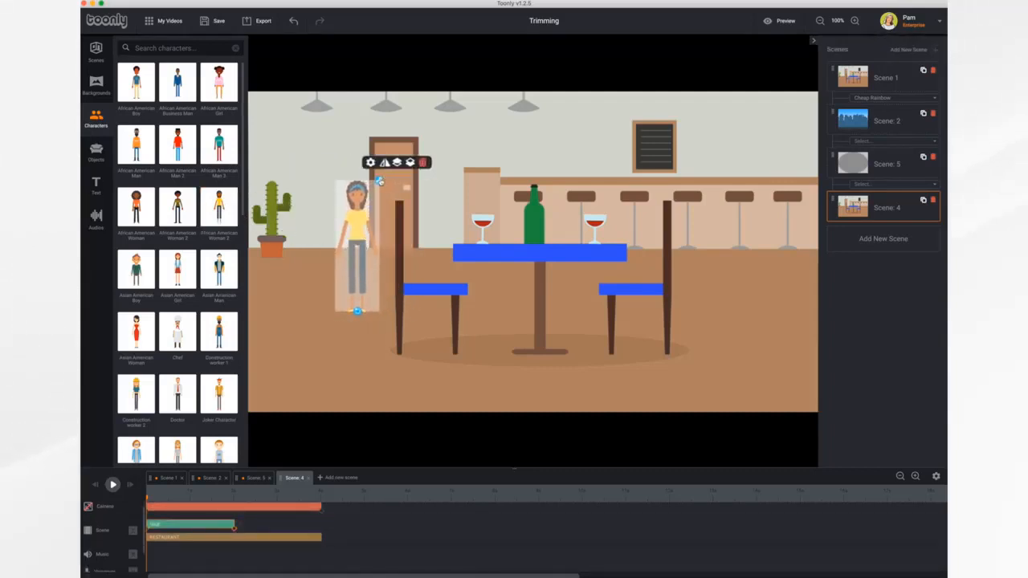
{"action": "left_click_drag", "start_coordinate": [379, 182], "coordinate": [441, 140]}
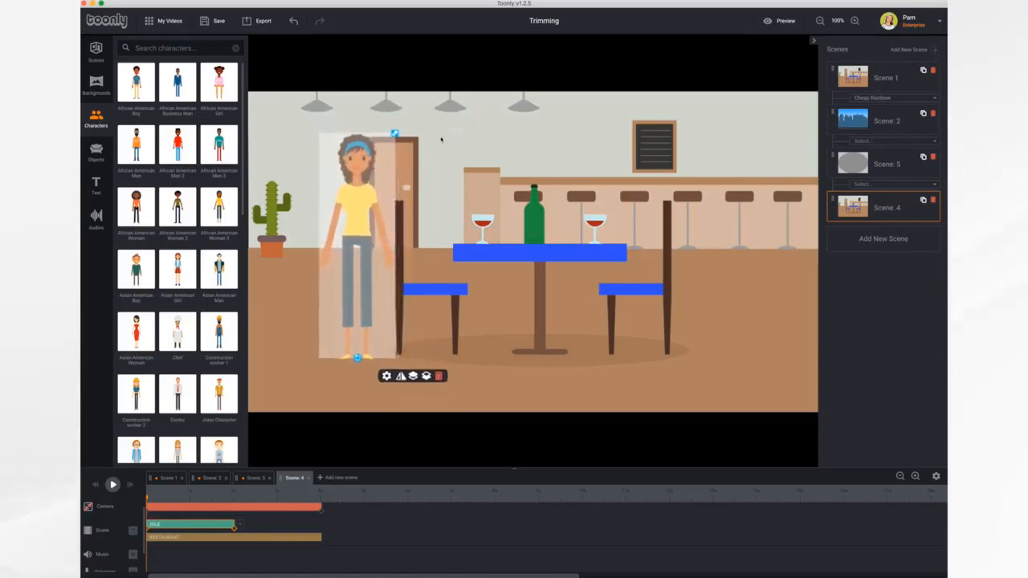
{"action": "left_click_drag", "start_coordinate": [351, 207], "coordinate": [355, 224]}
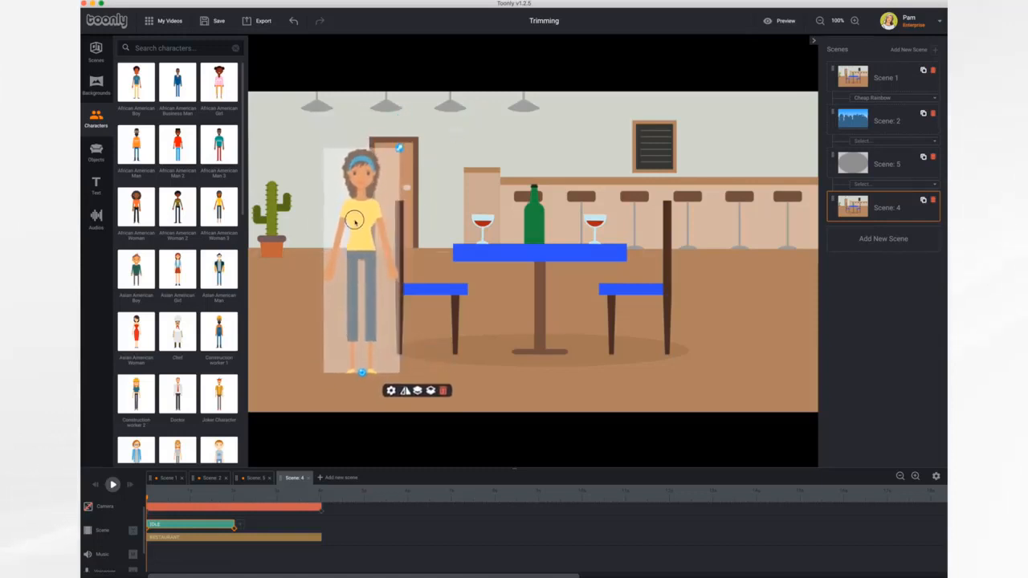
Step: Change the woman's animation type to Working on laptop and play the scene partway to show her at the desk
{"action": "left_click", "coordinate": [391, 394]}
{"action": "left_click", "coordinate": [485, 257]}
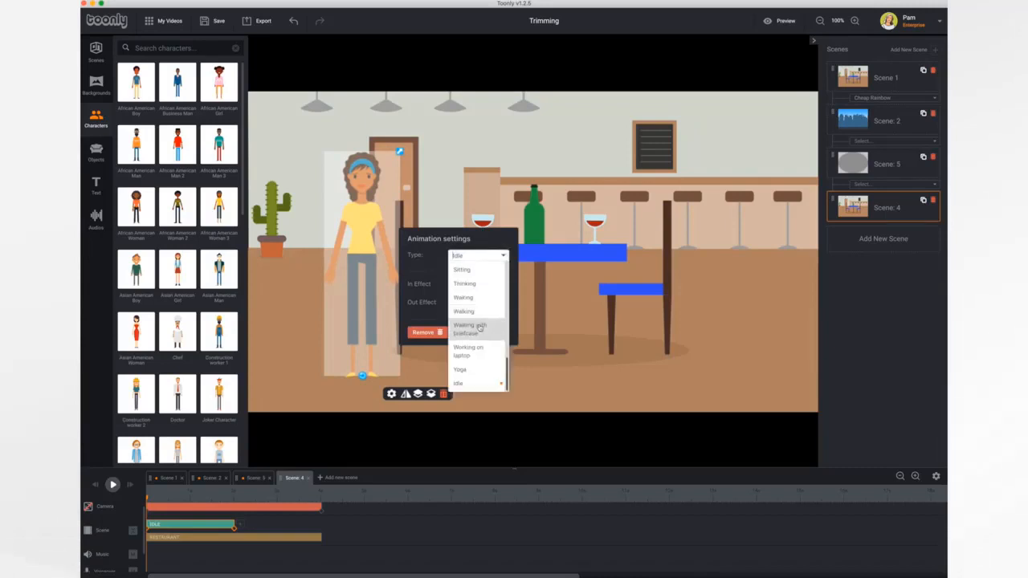
{"action": "left_click", "coordinate": [475, 351]}
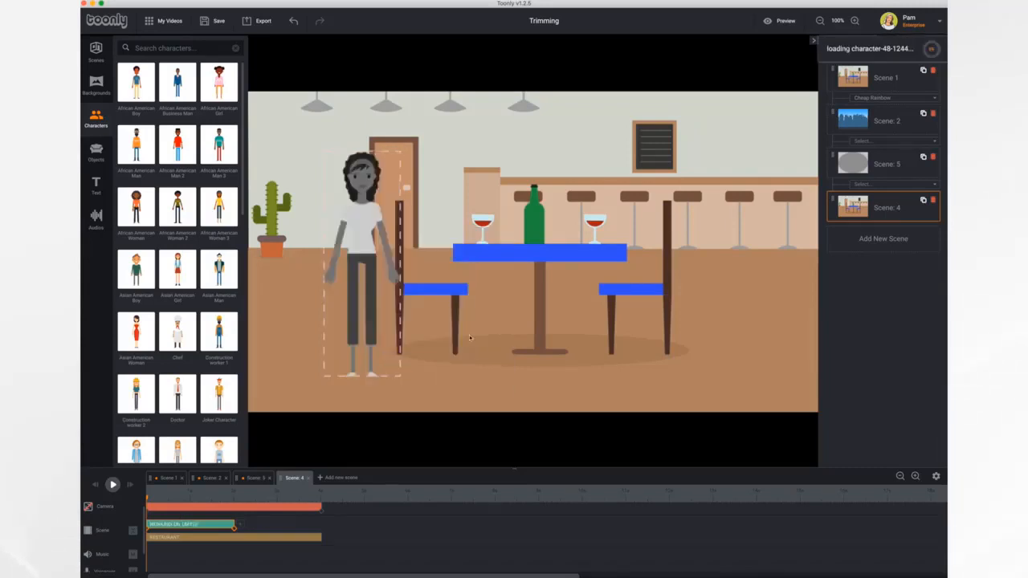
{"action": "left_click", "coordinate": [375, 239]}
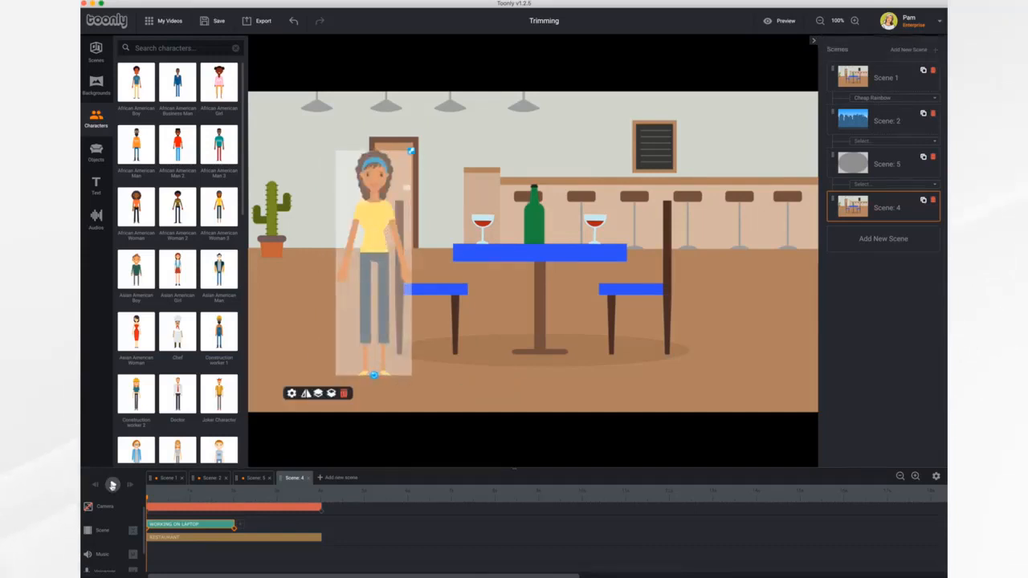
{"action": "left_click", "coordinate": [112, 484]}
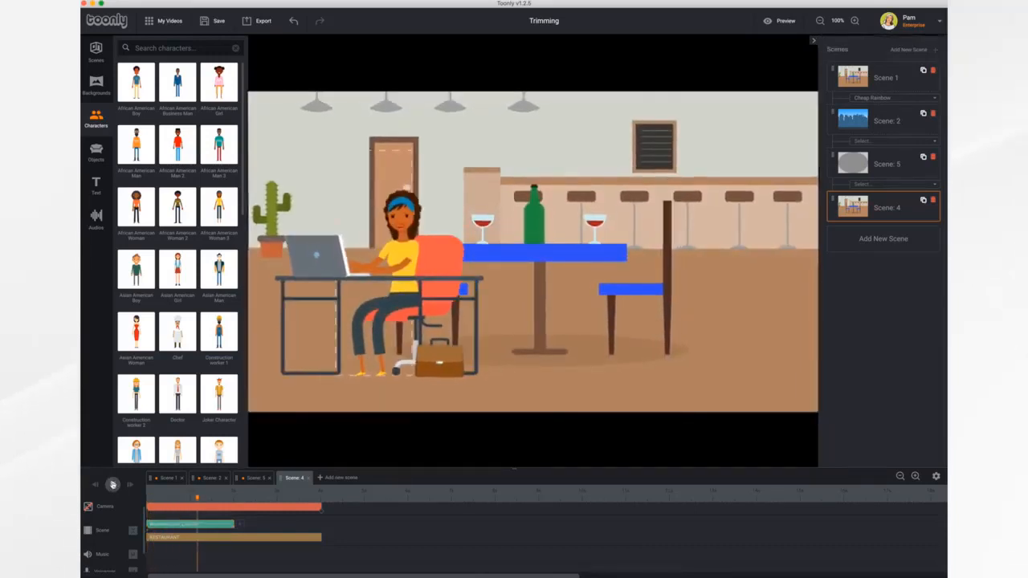
Step: Move the woman and her desk over the right-hand chair, enlarge them, and shift them up so they fit inside the scene
{"action": "left_click_drag", "start_coordinate": [402, 273], "coordinate": [704, 284]}
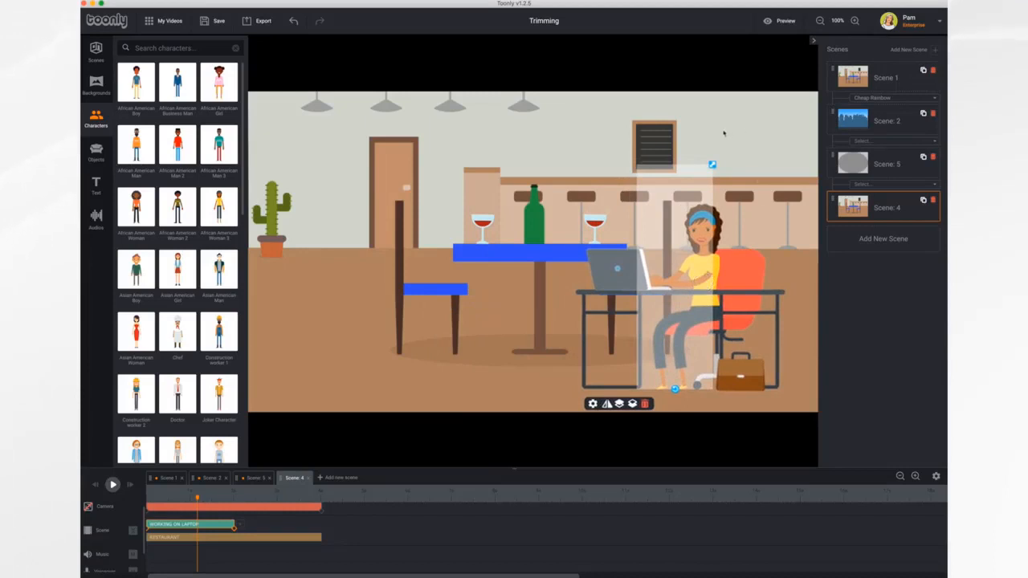
{"action": "left_click_drag", "start_coordinate": [712, 166], "coordinate": [725, 127]}
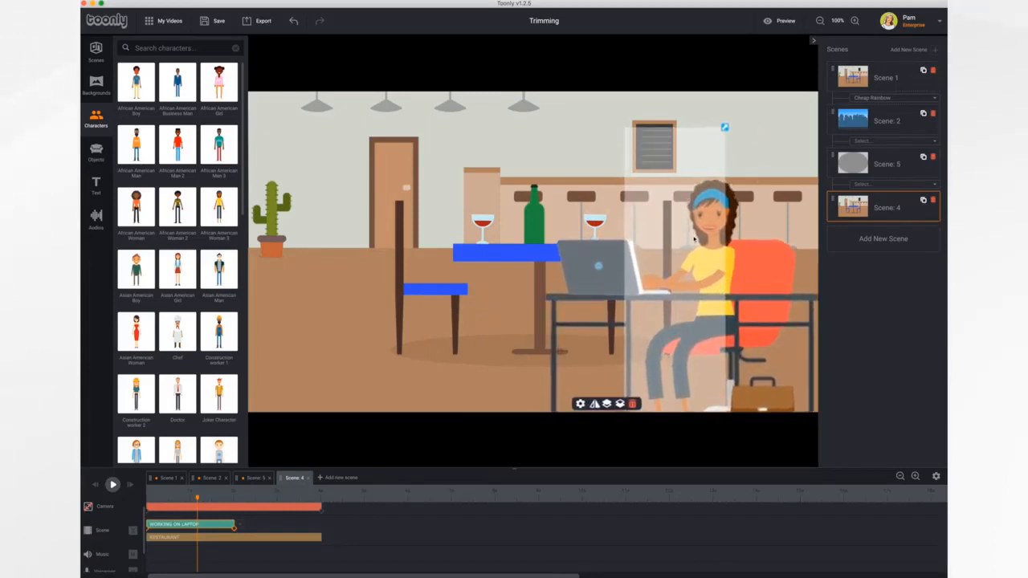
{"action": "left_click_drag", "start_coordinate": [692, 296], "coordinate": [678, 268]}
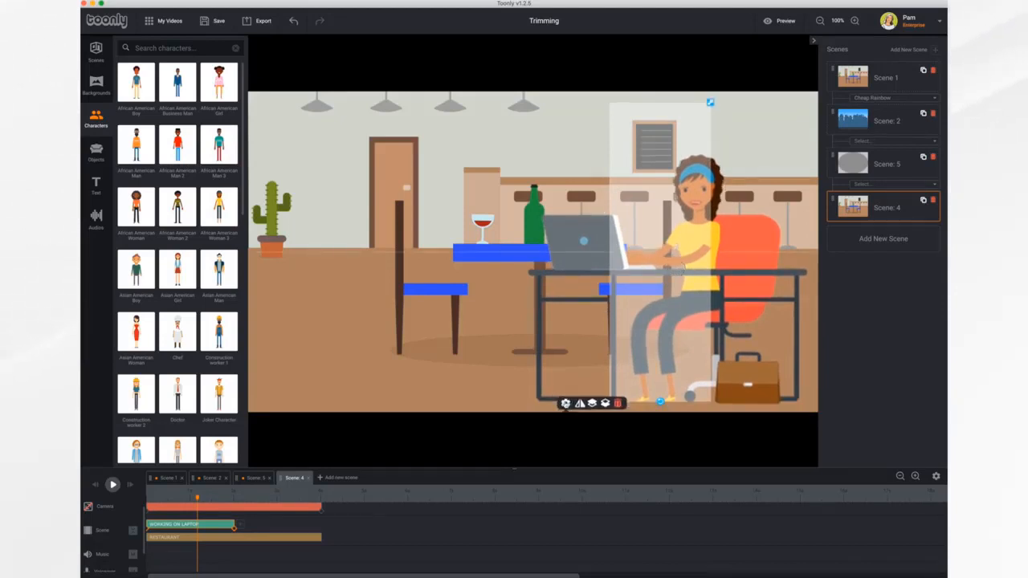
Step: Trim the beginning of the Working on laptop animation so its start frame has the woman already seated at the desk
{"action": "left_click", "coordinate": [565, 403]}
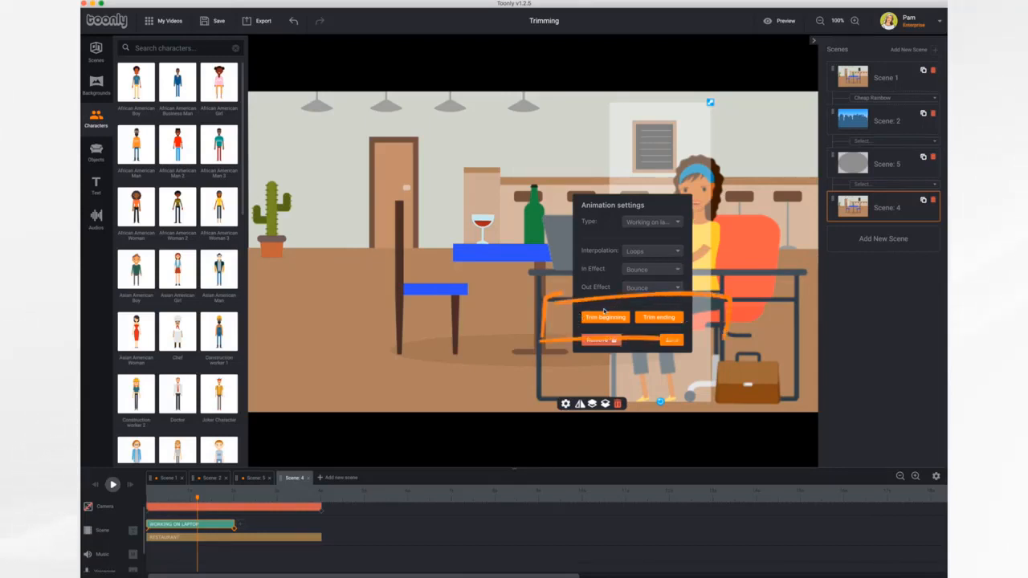
{"action": "left_click", "coordinate": [605, 318]}
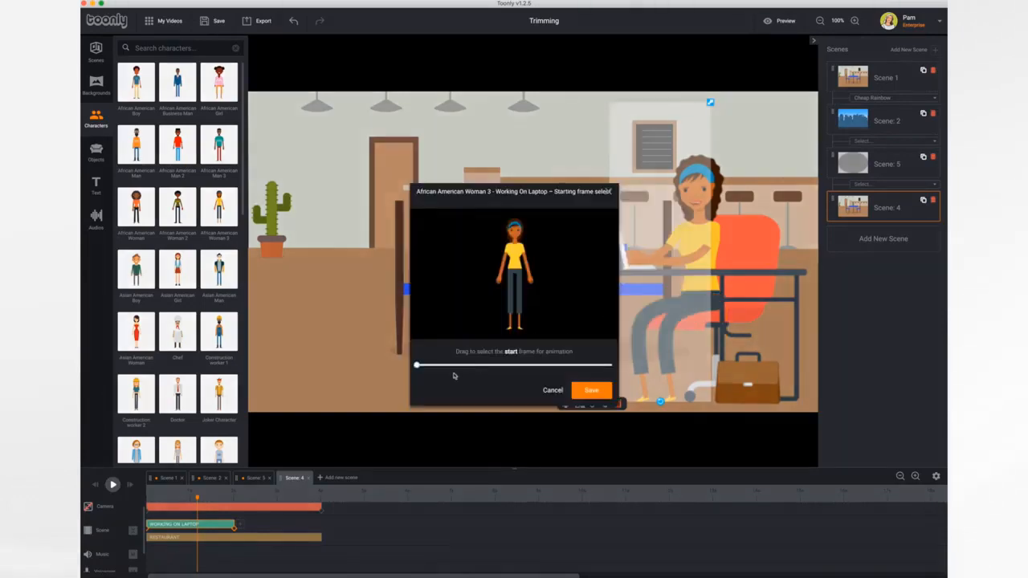
{"action": "mouse_move", "coordinate": [417, 365]}
{"action": "left_click_drag", "start_coordinate": [417, 365], "coordinate": [482, 377]}
{"action": "left_click_drag", "start_coordinate": [450, 380], "coordinate": [476, 381]}
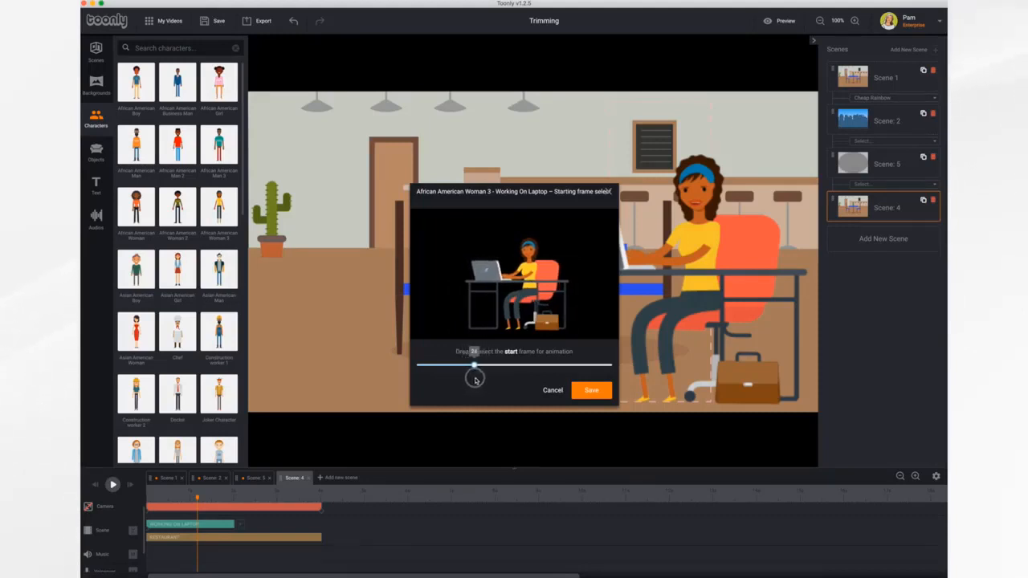
{"action": "left_click", "coordinate": [590, 391]}
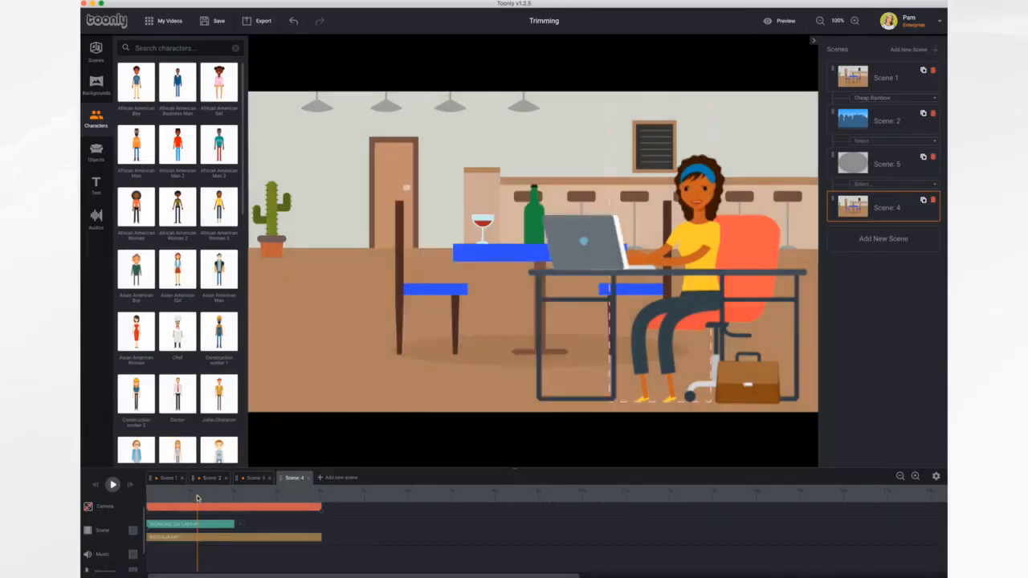
Step: Play Scene 4 from its start to check the trimmed beginning of the laptop animation
{"action": "left_click_drag", "start_coordinate": [197, 500], "coordinate": [134, 499]}
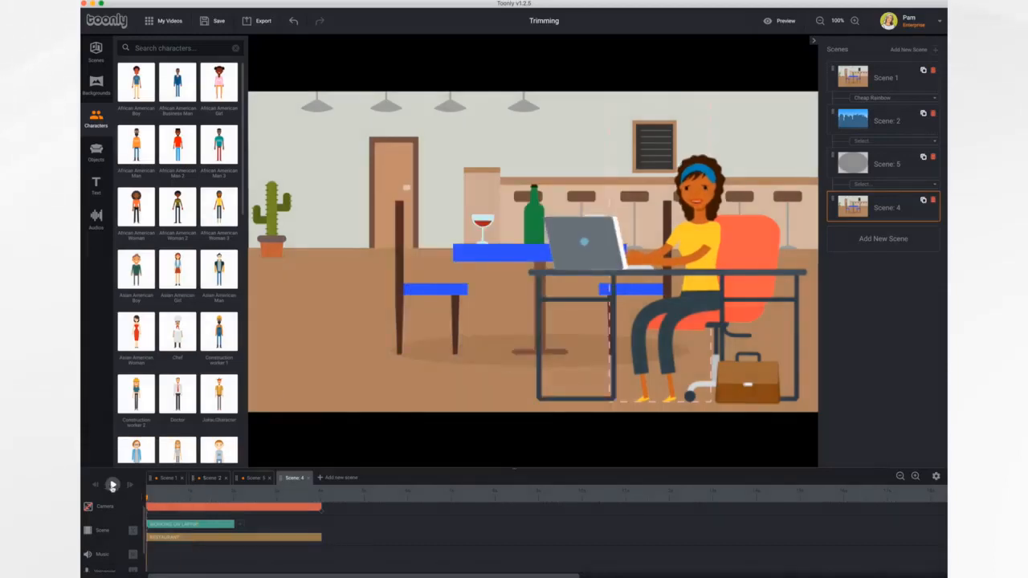
{"action": "left_click", "coordinate": [113, 485]}
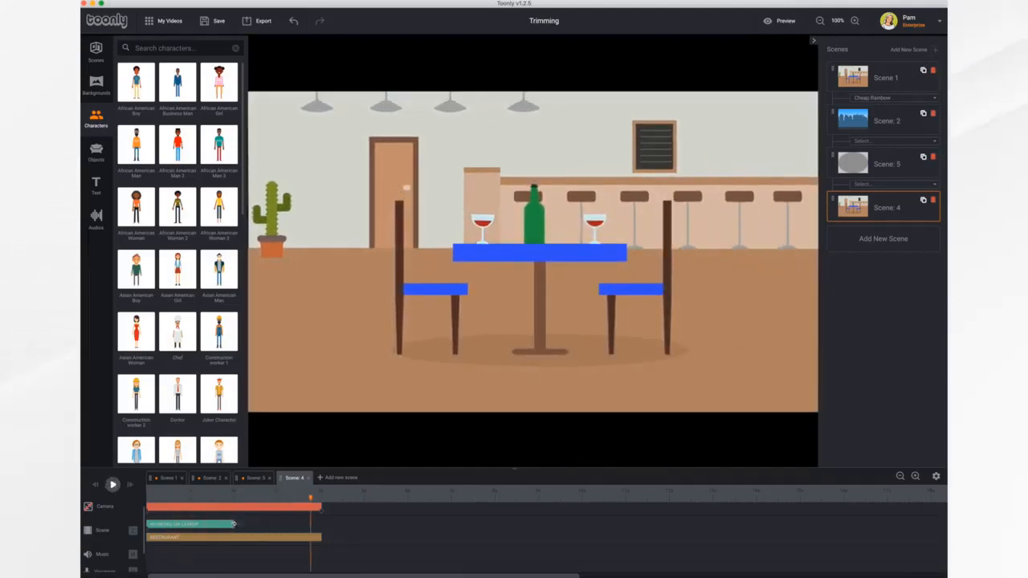
Step: Extend the woman's Working on laptop animation to about 5 seconds and set its In and Out effects to Instant
{"action": "left_click_drag", "start_coordinate": [233, 524], "coordinate": [366, 538]}
{"action": "left_click", "coordinate": [574, 386]}
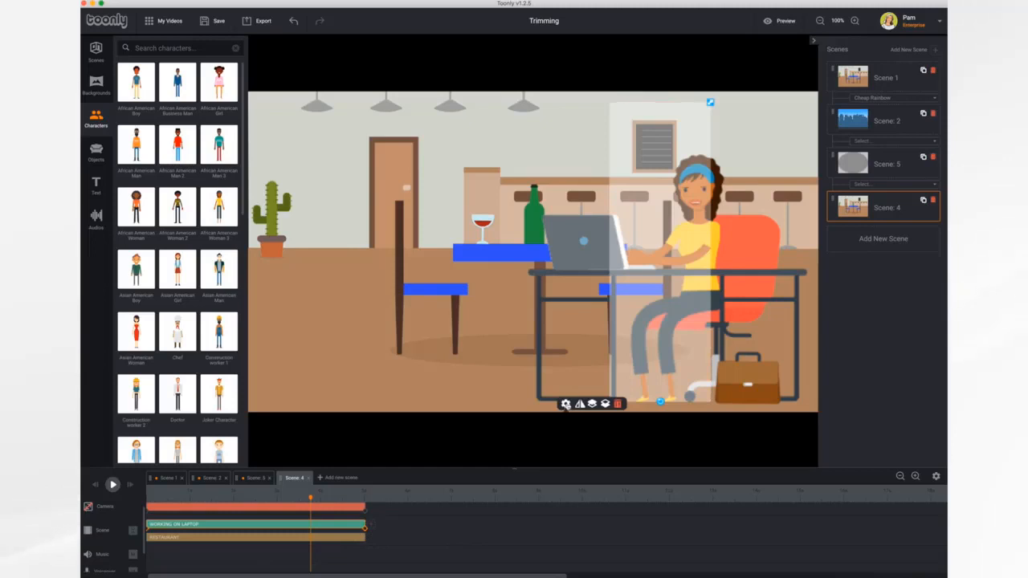
{"action": "left_click", "coordinate": [565, 404]}
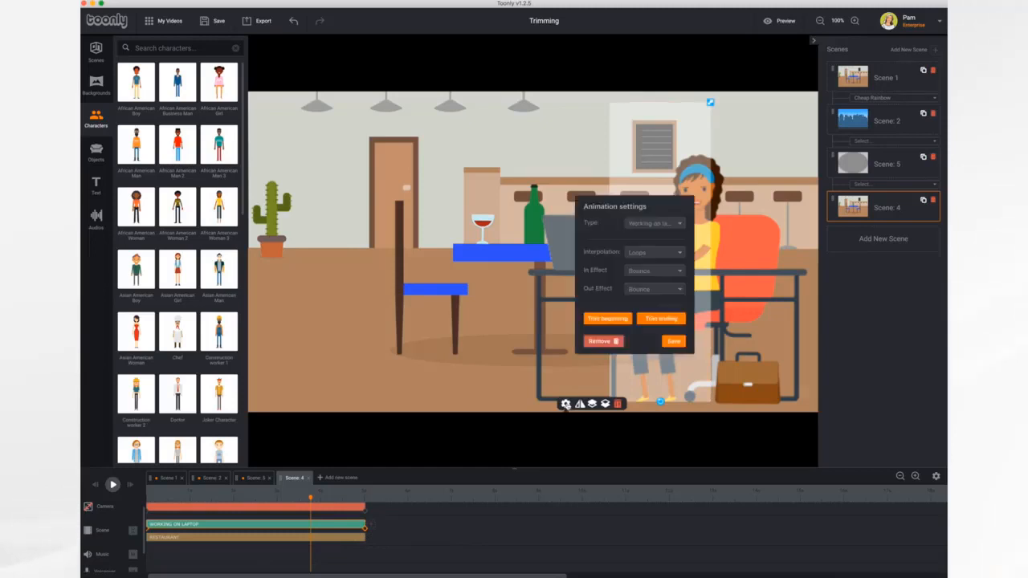
{"action": "left_click", "coordinate": [670, 274]}
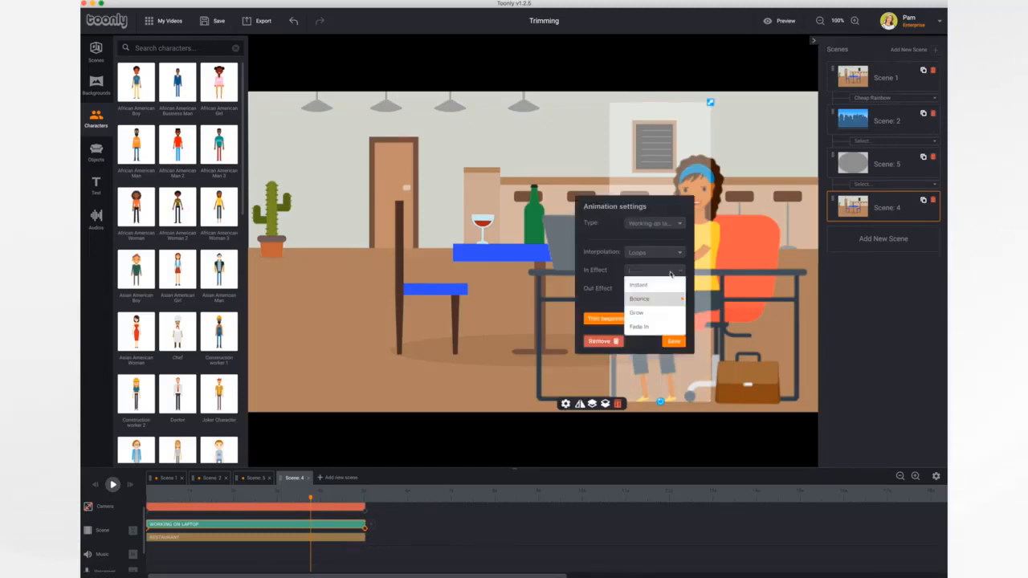
{"action": "left_click", "coordinate": [648, 287]}
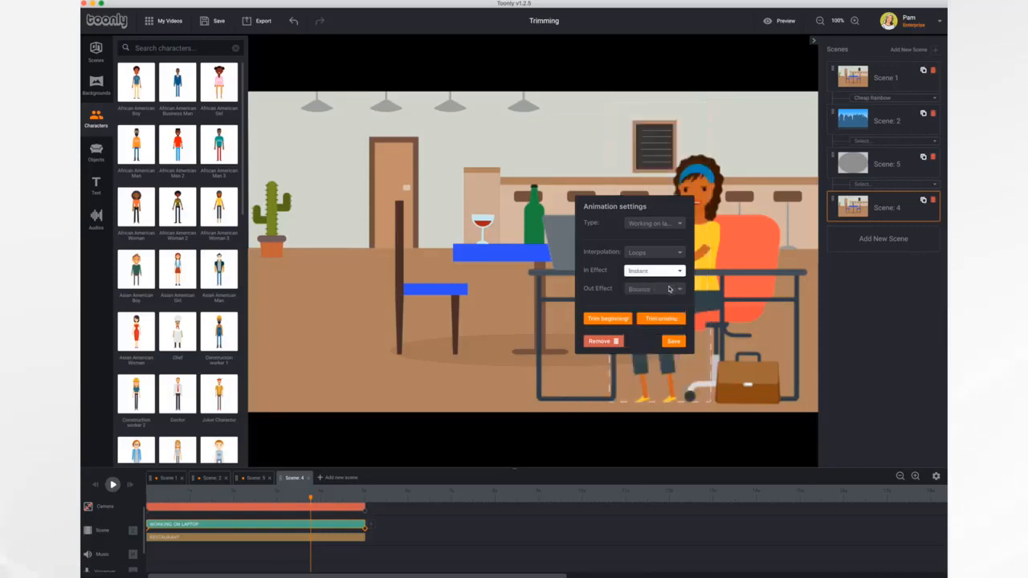
{"action": "left_click", "coordinate": [670, 289]}
{"action": "left_click", "coordinate": [650, 308]}
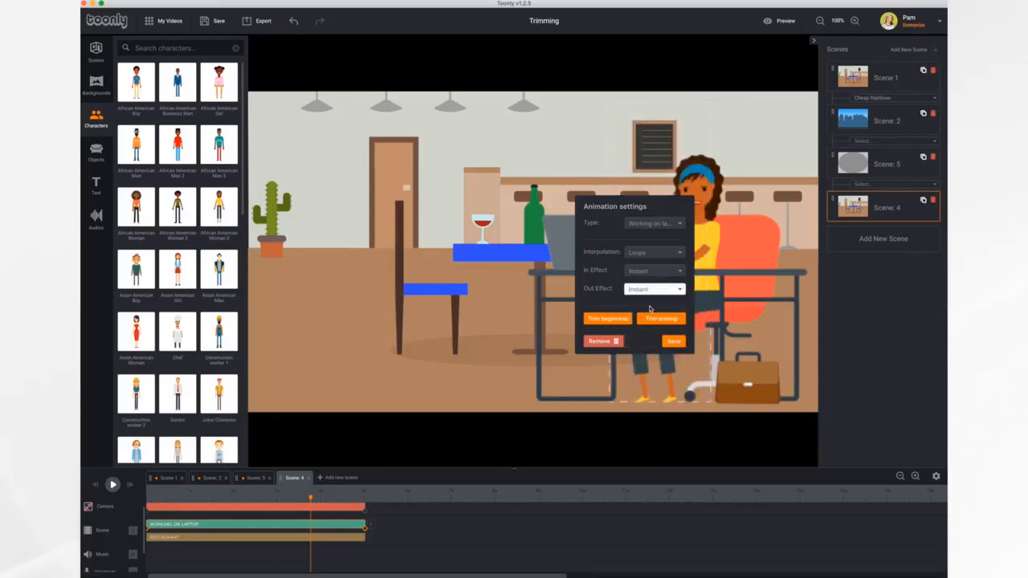
{"action": "left_click", "coordinate": [673, 340]}
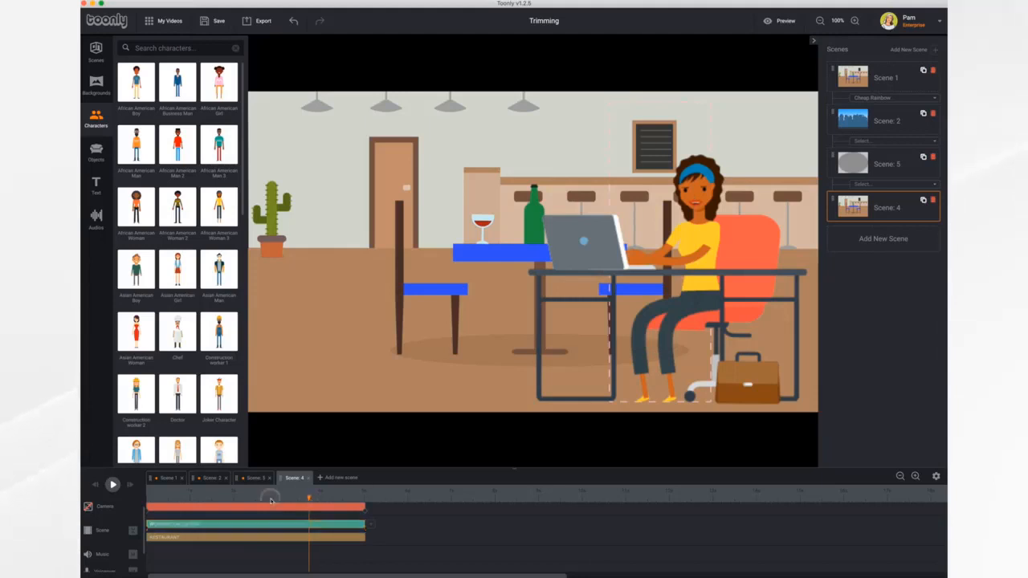
Step: Trim the ending of the Working on laptop animation so its end frame has the woman still seated, and replay Scene 4 from the start
{"action": "left_click", "coordinate": [110, 491]}
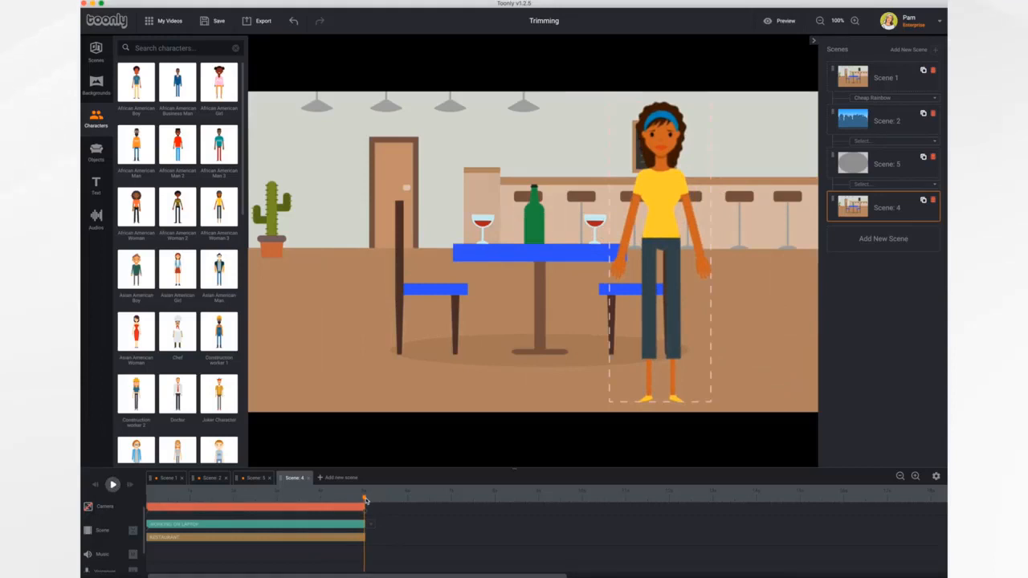
{"action": "left_click_drag", "start_coordinate": [365, 498], "coordinate": [329, 503]}
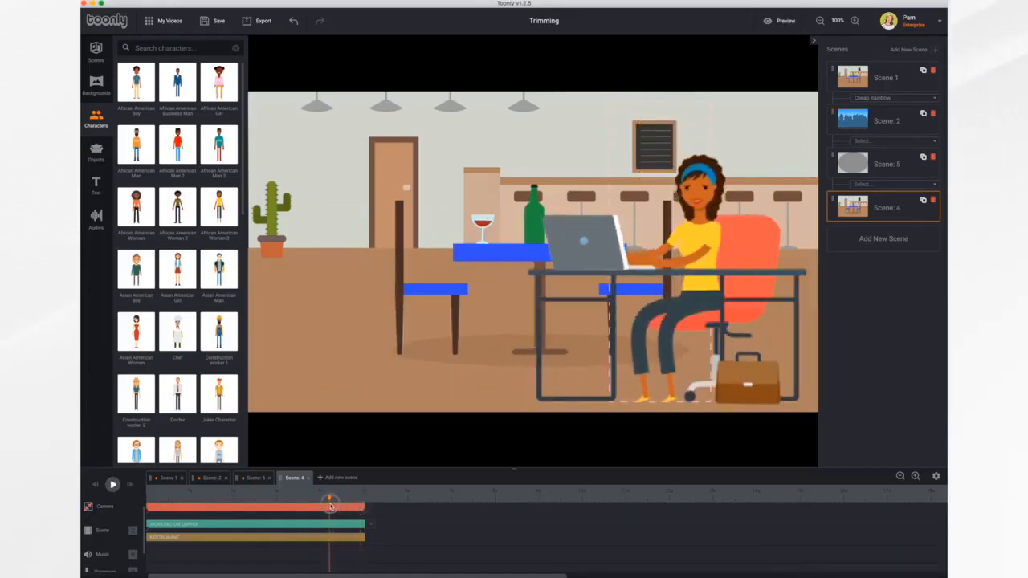
{"action": "left_click", "coordinate": [684, 299]}
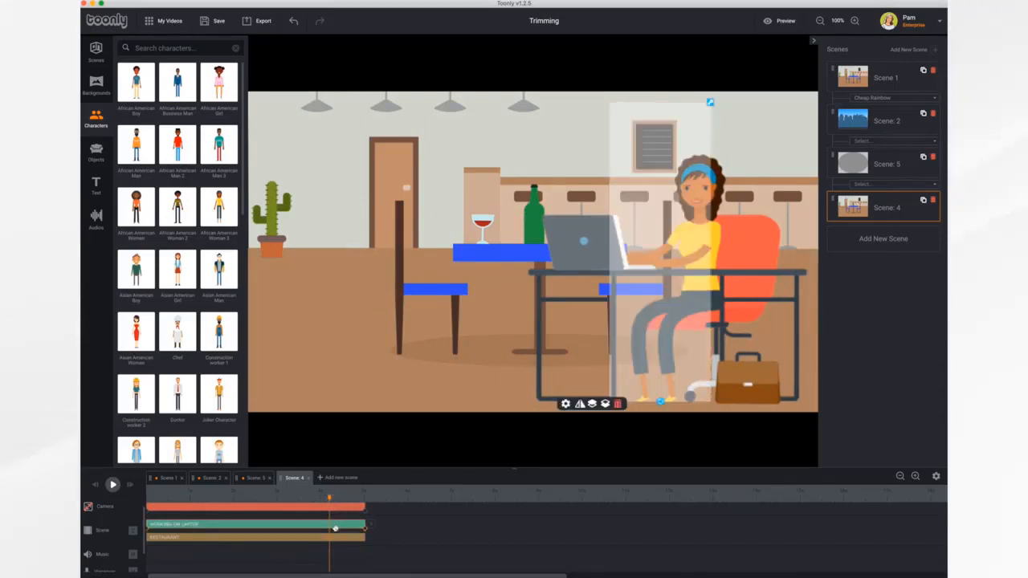
{"action": "left_click", "coordinate": [566, 404]}
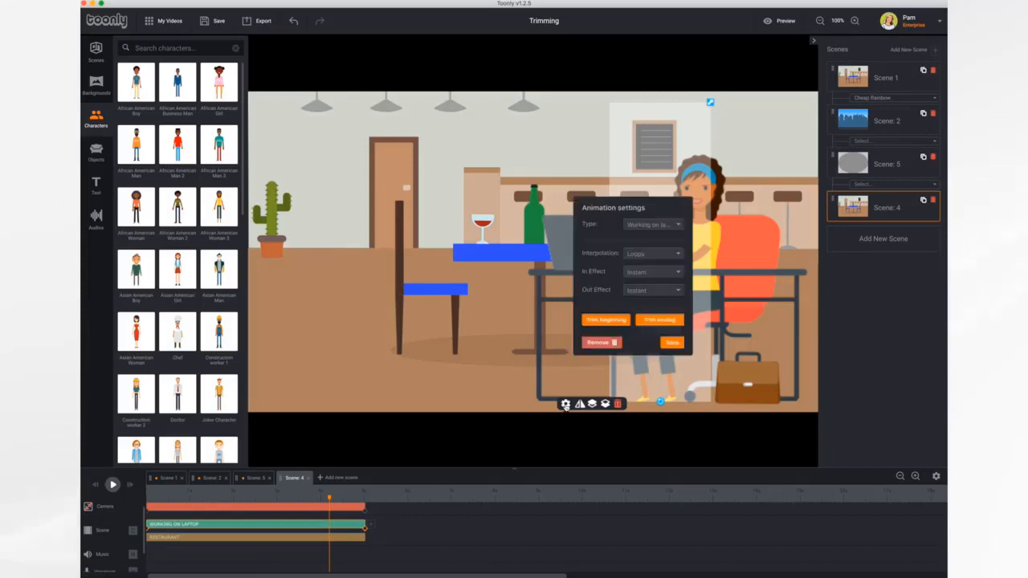
{"action": "left_click", "coordinate": [669, 321]}
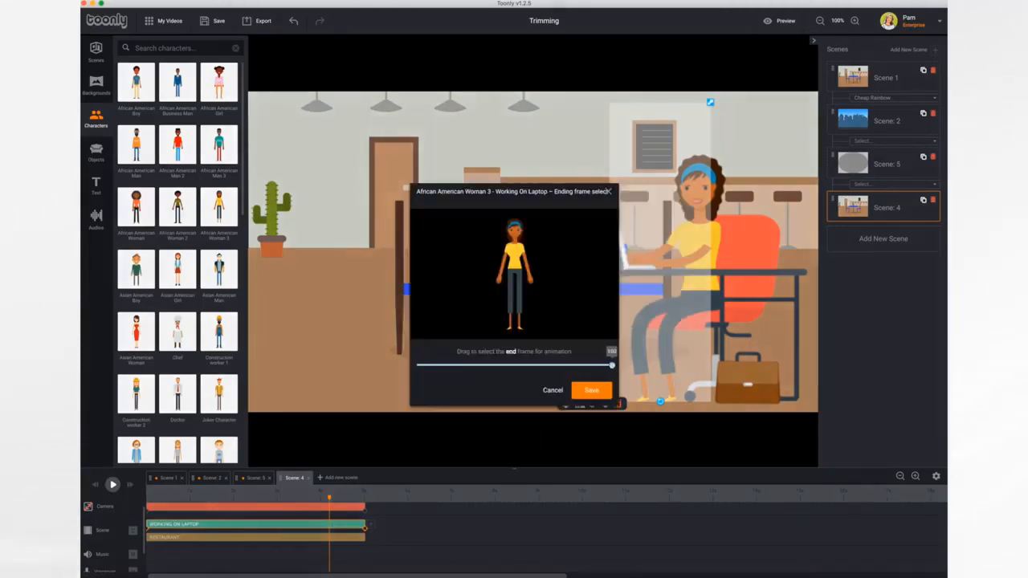
{"action": "left_click_drag", "start_coordinate": [612, 365], "coordinate": [554, 366]}
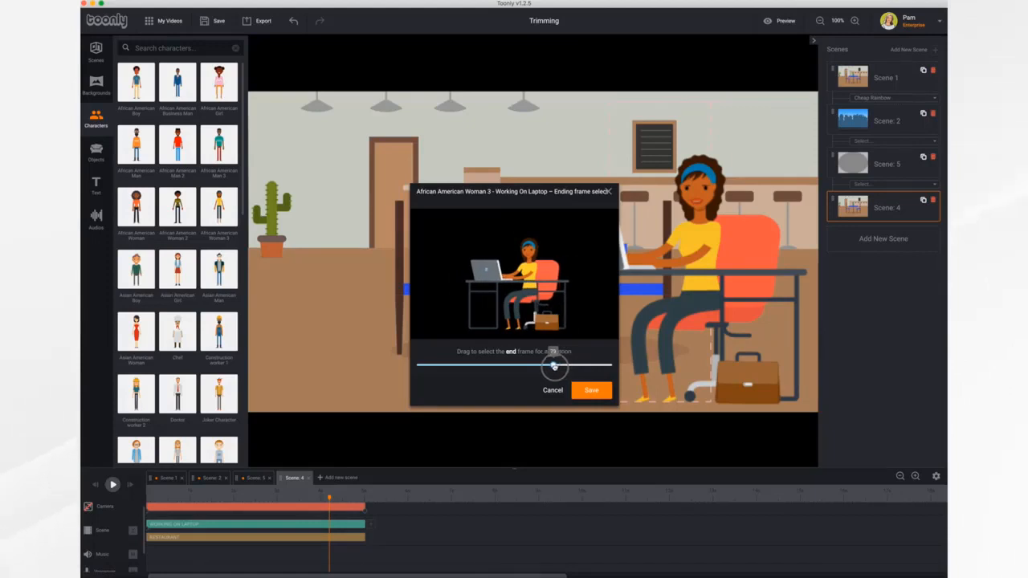
{"action": "left_click", "coordinate": [589, 391]}
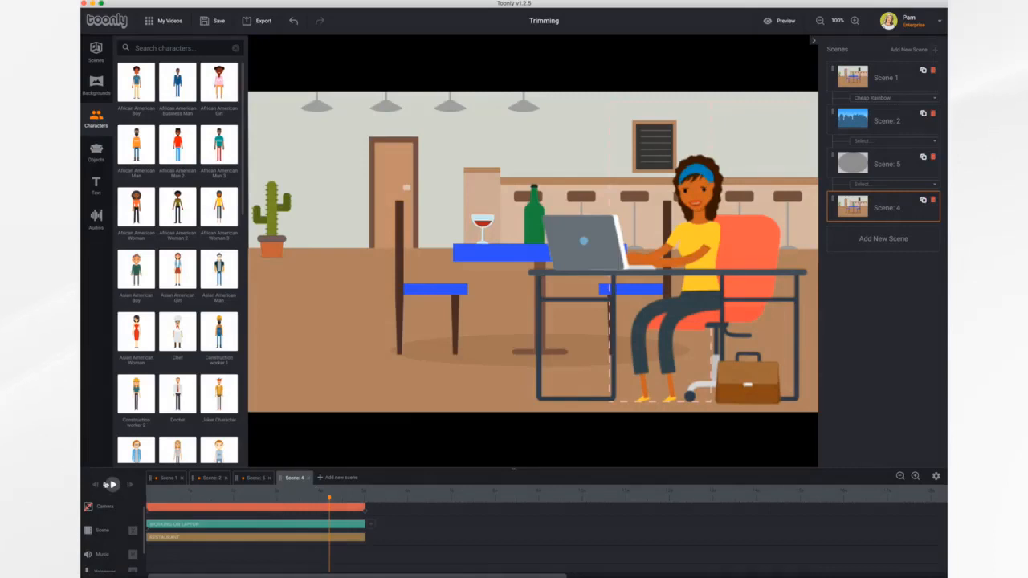
{"action": "left_click", "coordinate": [94, 485]}
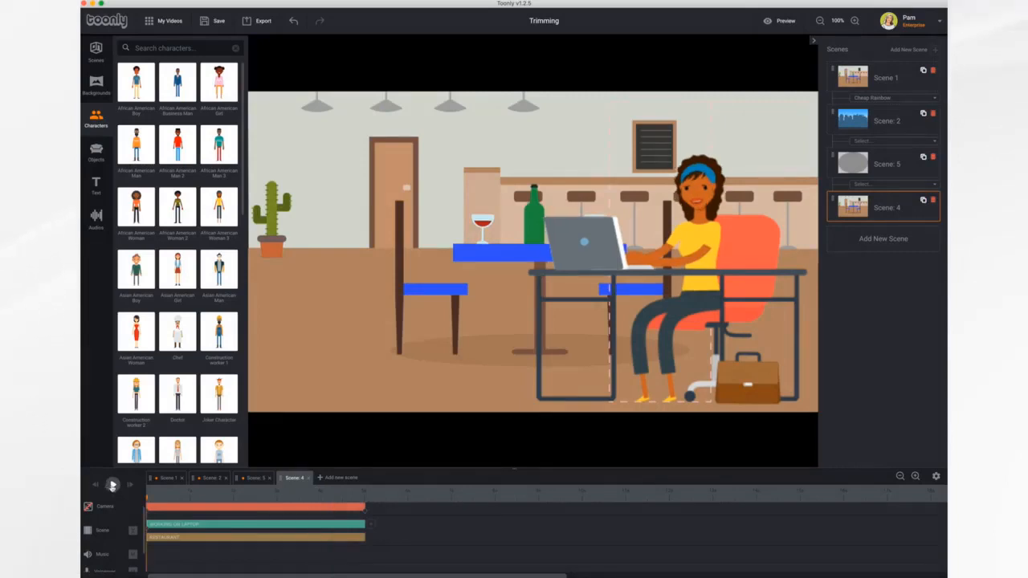
{"action": "left_click", "coordinate": [113, 485]}
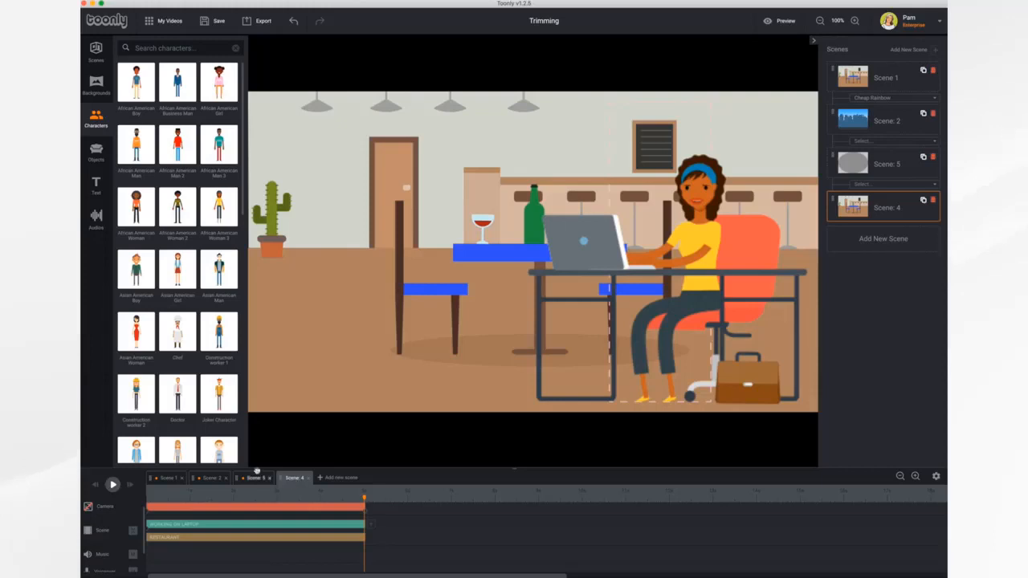
Step: Open Scene 2 and scrub from its start to just before the characters' Searching animations change to Dancing
{"action": "left_click", "coordinate": [212, 477]}
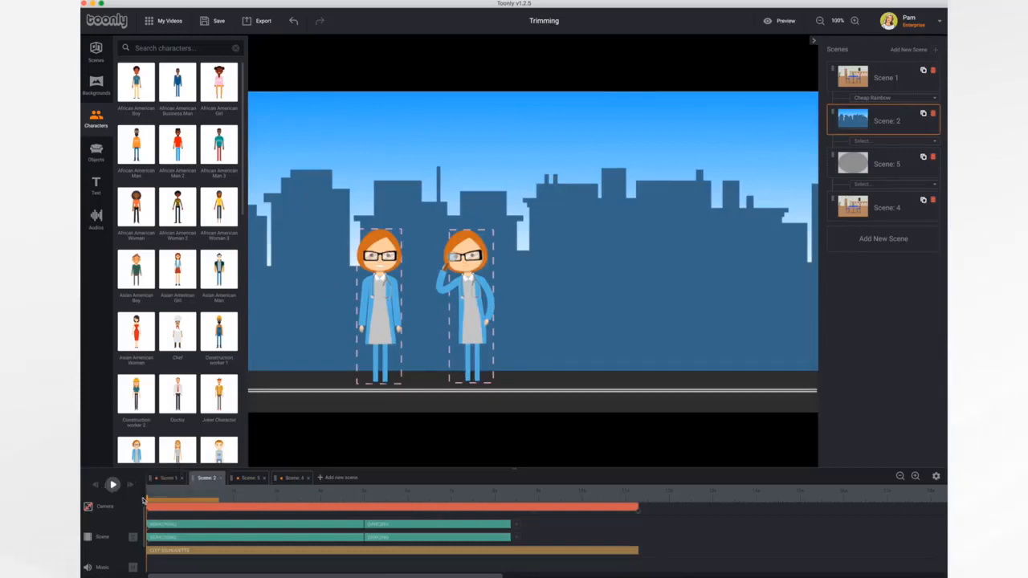
{"action": "mouse_move", "coordinate": [148, 502]}
{"action": "left_mouse_down"}
{"action": "mouse_move", "coordinate": [224, 506]}
{"action": "mouse_move", "coordinate": [149, 495]}
{"action": "left_mouse_up"}
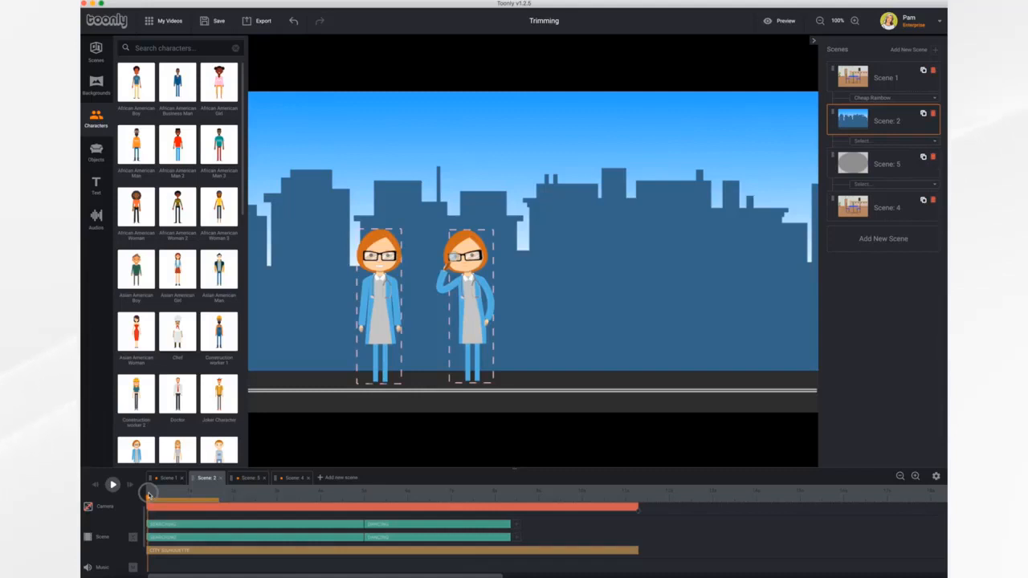
{"action": "left_click_drag", "start_coordinate": [149, 494], "coordinate": [319, 516]}
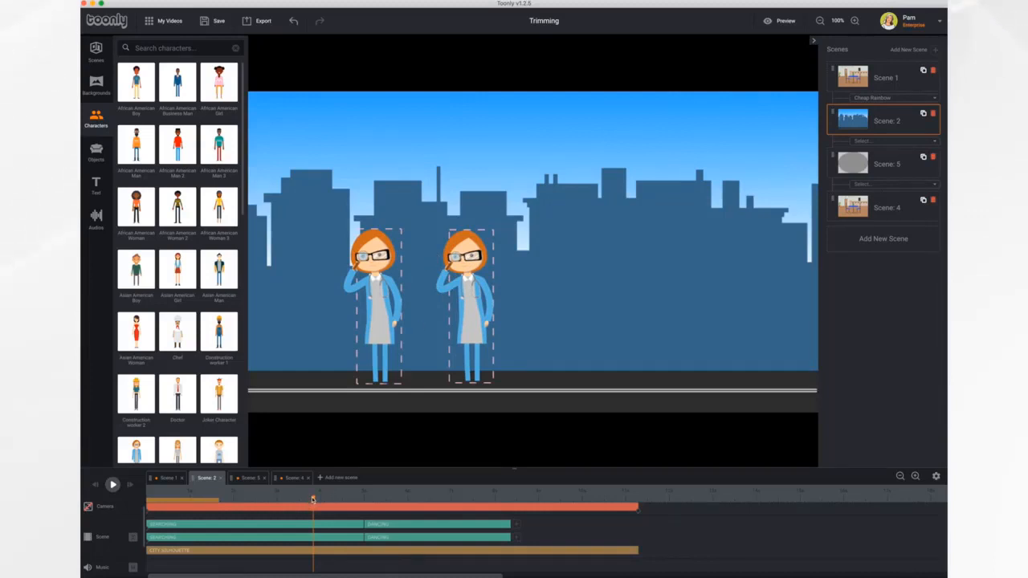
{"action": "left_click_drag", "start_coordinate": [314, 500], "coordinate": [354, 540]}
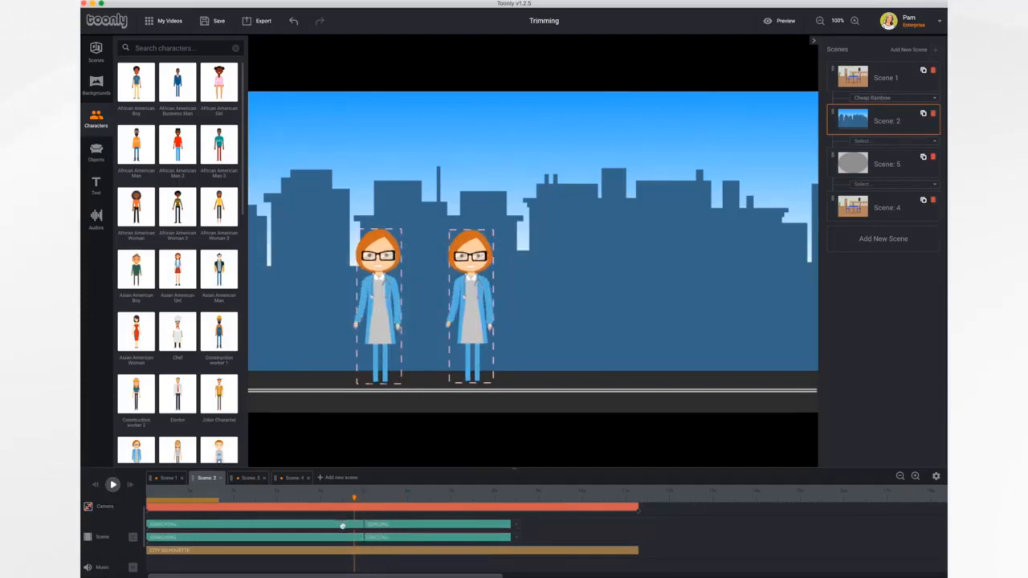
Step: Examine which trim options the animation settings offer for the right-hand woman's Searching and Dancing clips in Scene 2
{"action": "left_click", "coordinate": [342, 526]}
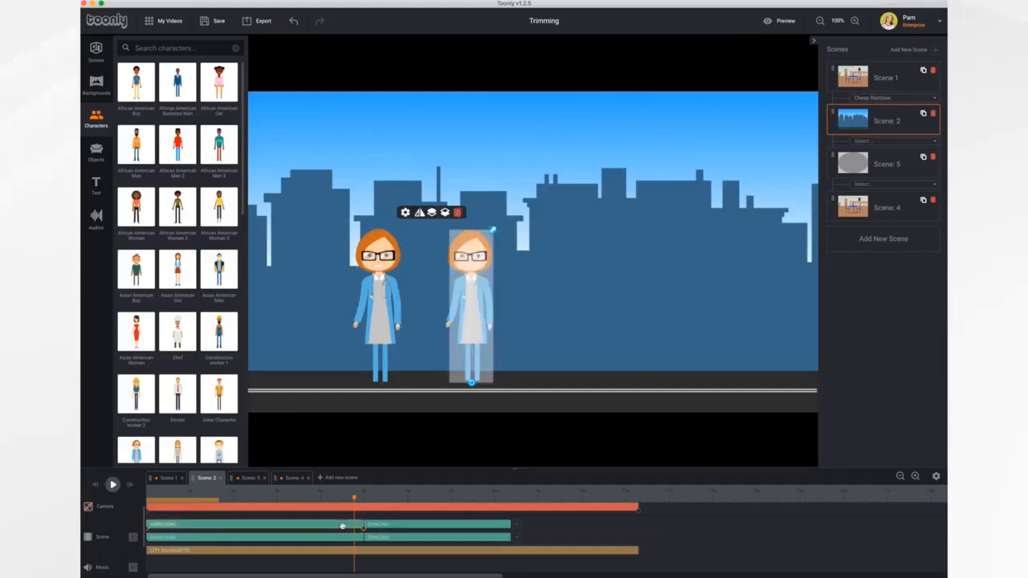
{"action": "left_click", "coordinate": [406, 212]}
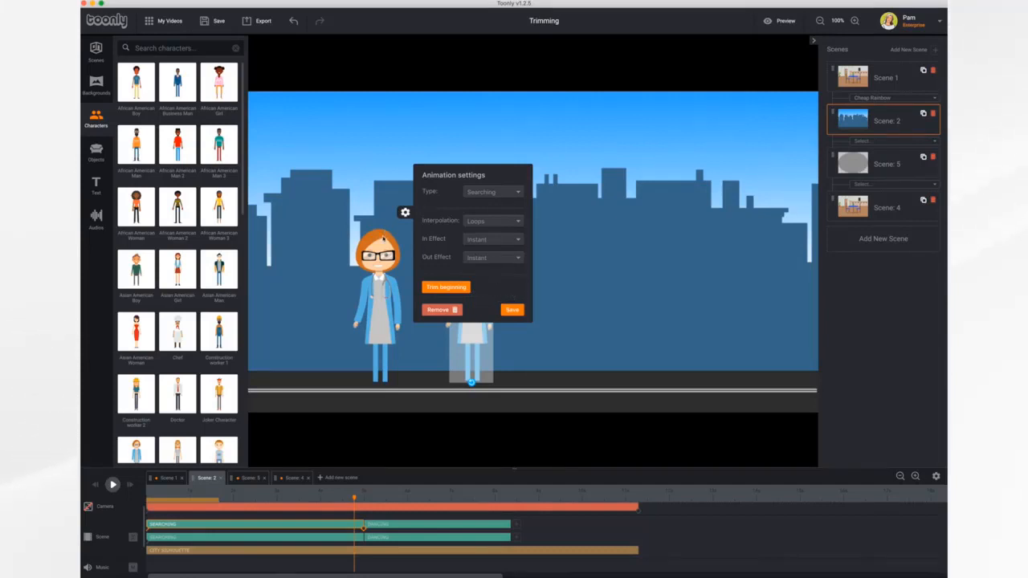
{"action": "left_click", "coordinate": [513, 311]}
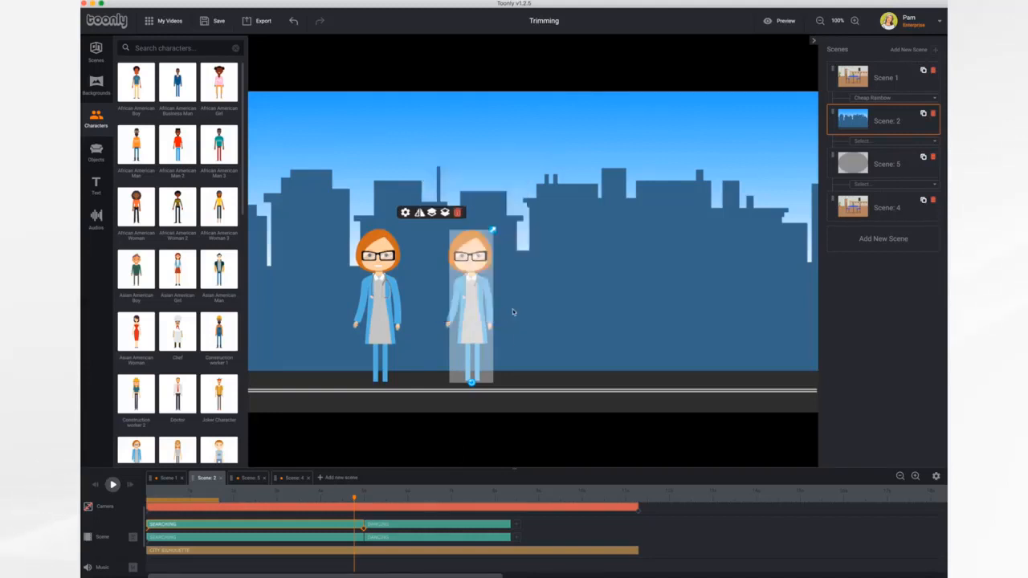
{"action": "left_click", "coordinate": [411, 528]}
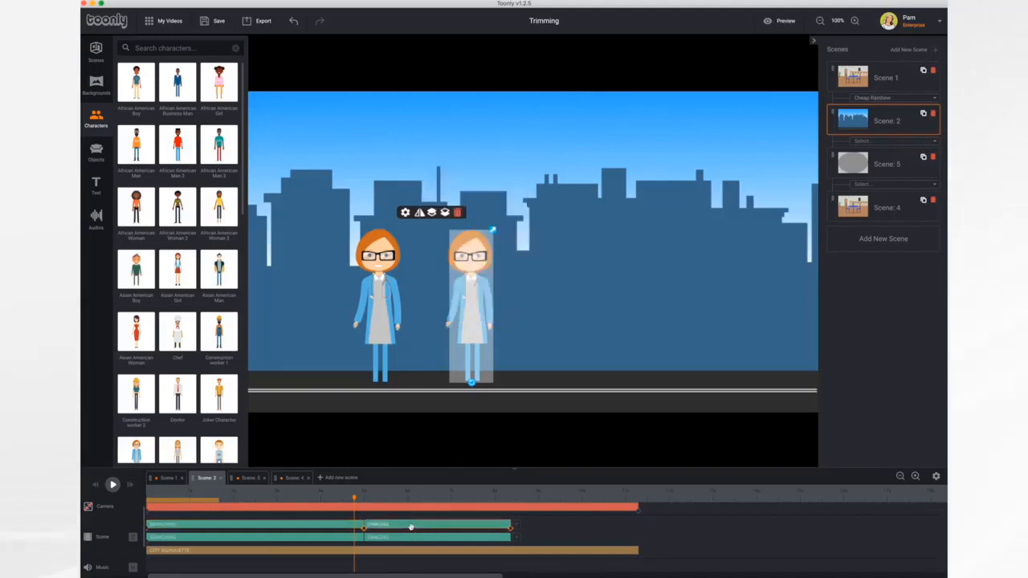
{"action": "left_click", "coordinate": [405, 212]}
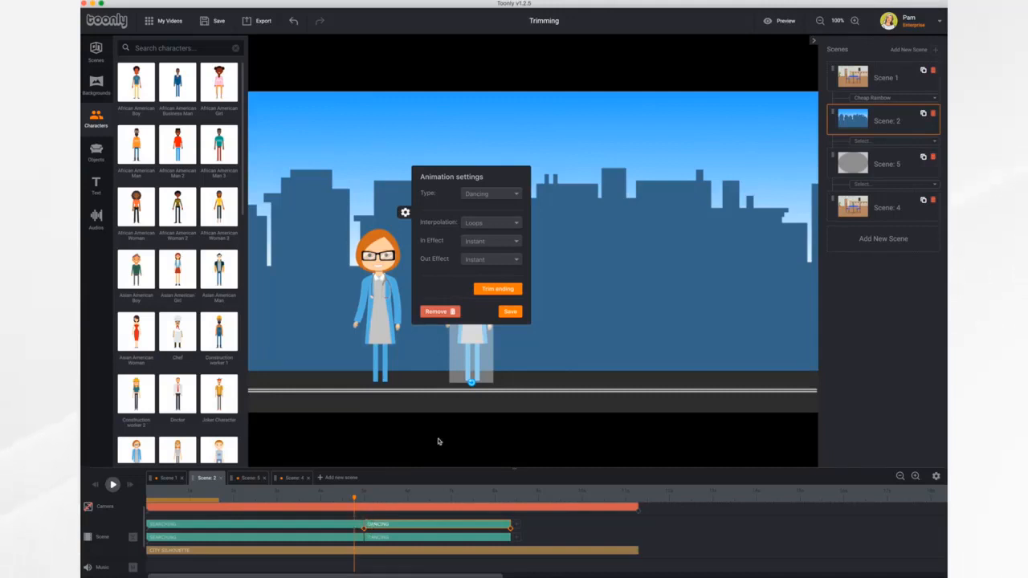
{"action": "left_click", "coordinate": [511, 312]}
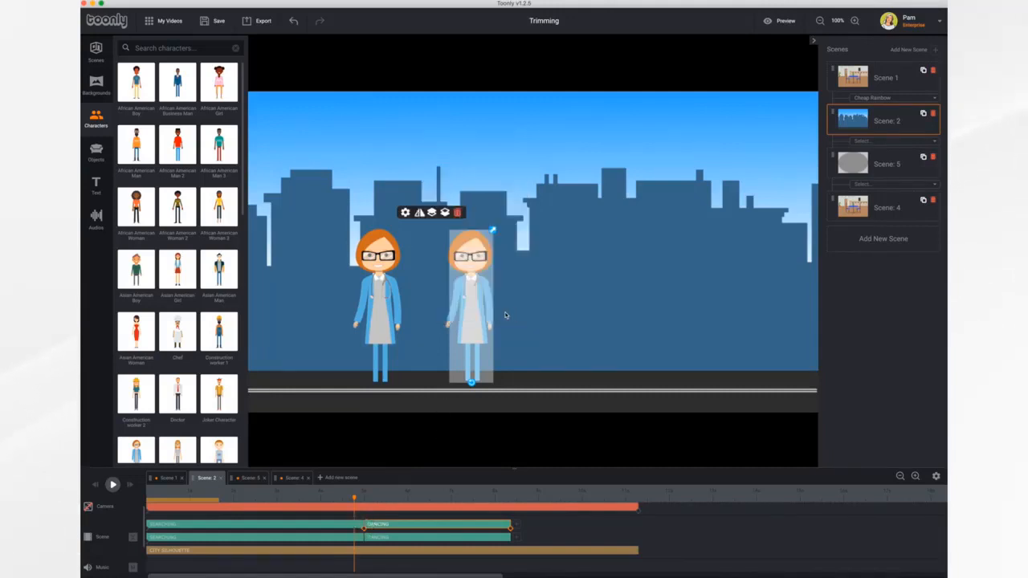
Step: Play Scene 5 until the superhero family is on stage, and open the animation settings of the boy's first Idle clip
{"action": "left_click", "coordinate": [249, 478]}
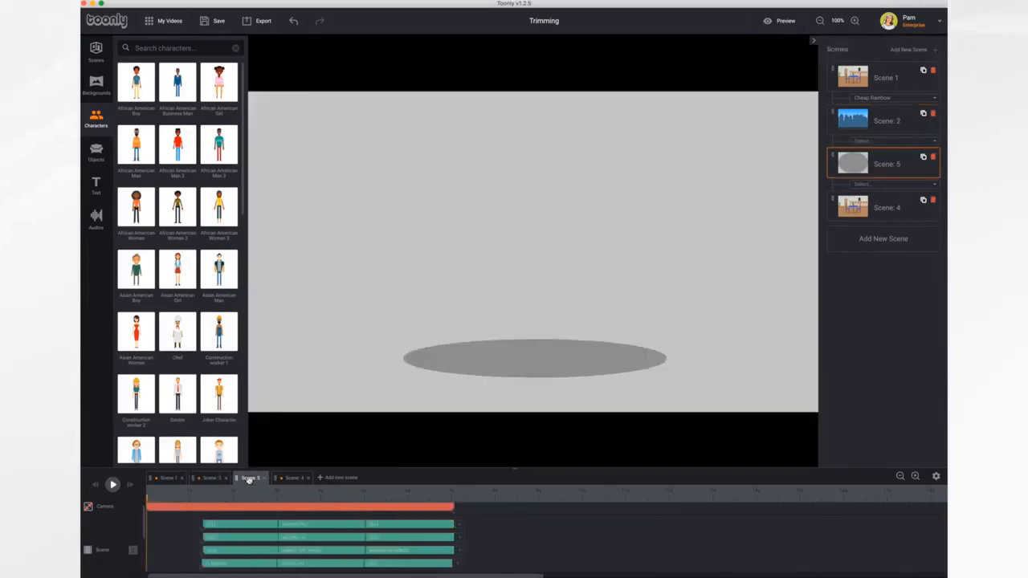
{"action": "left_click", "coordinate": [112, 486]}
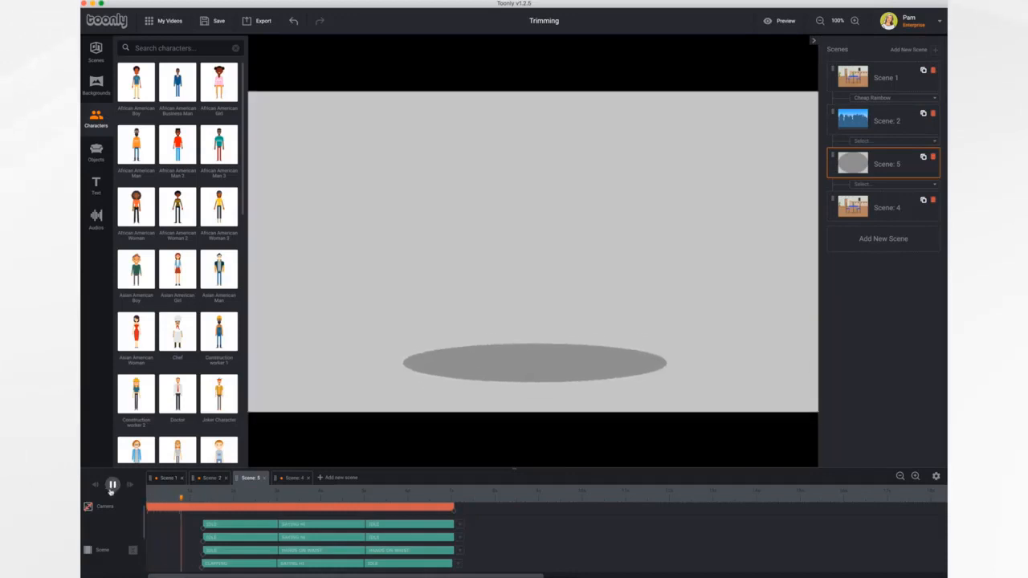
{"action": "left_click", "coordinate": [253, 516]}
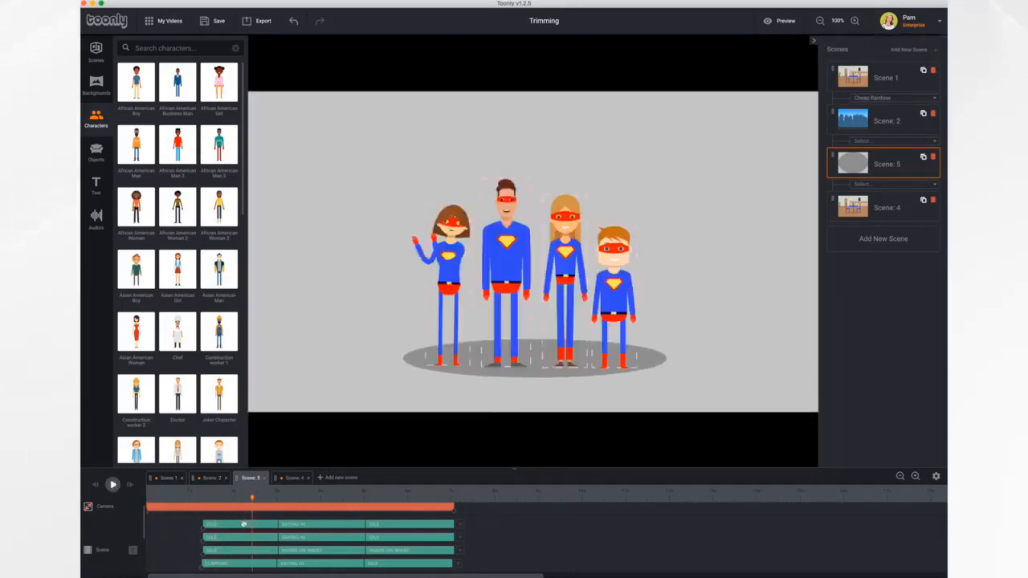
{"action": "left_click", "coordinate": [242, 526]}
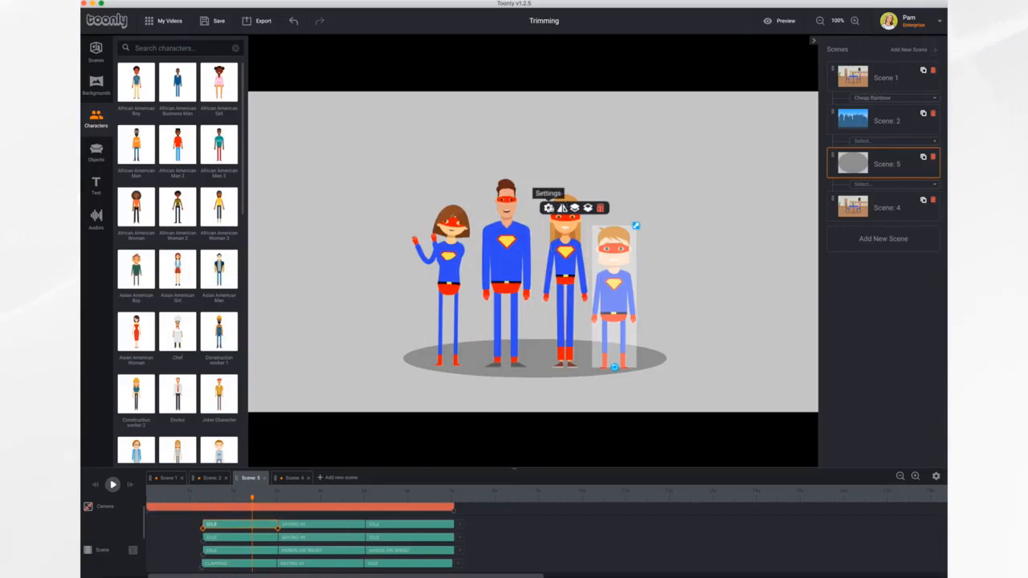
{"action": "left_click", "coordinate": [548, 208]}
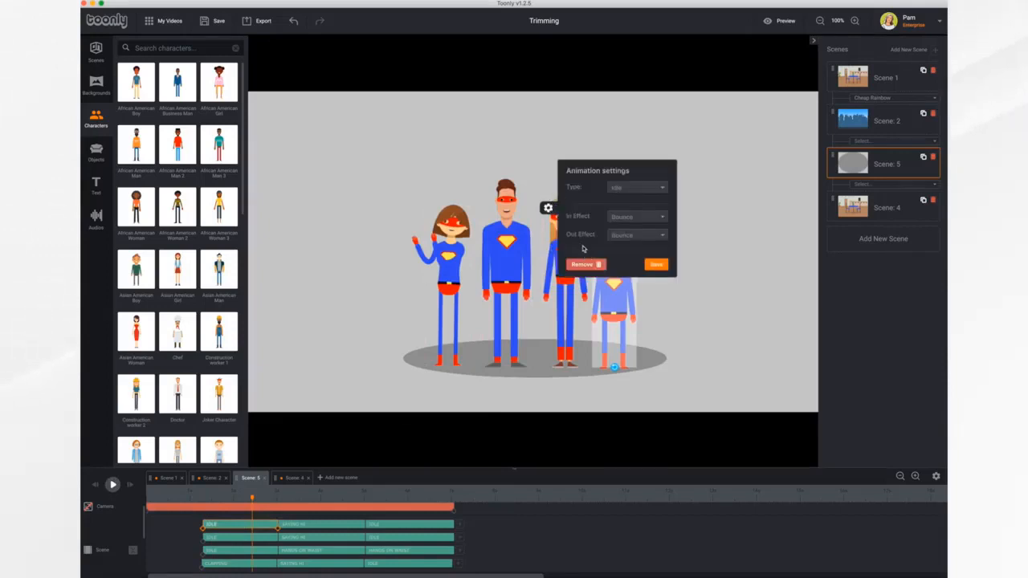